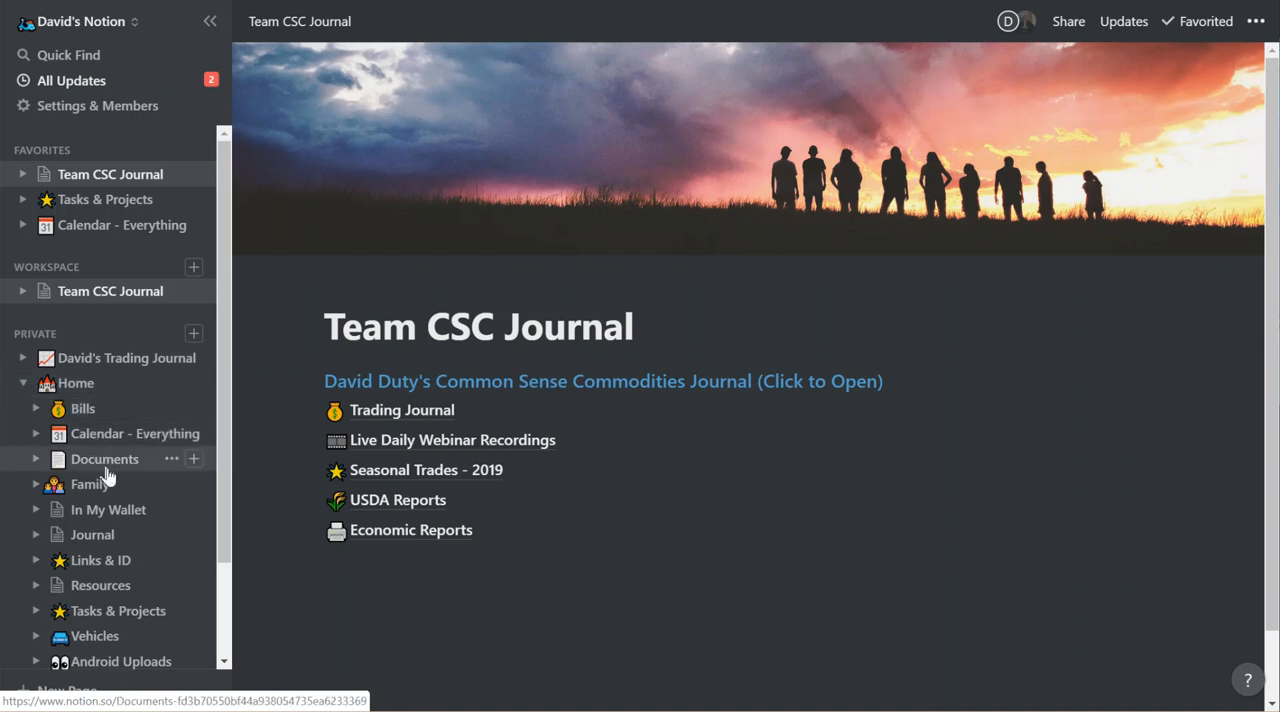
Open the In My Wallet page from the Home page tree.
scroll(118, 500, "down", 1)
scroll(118, 500, "up", 1)
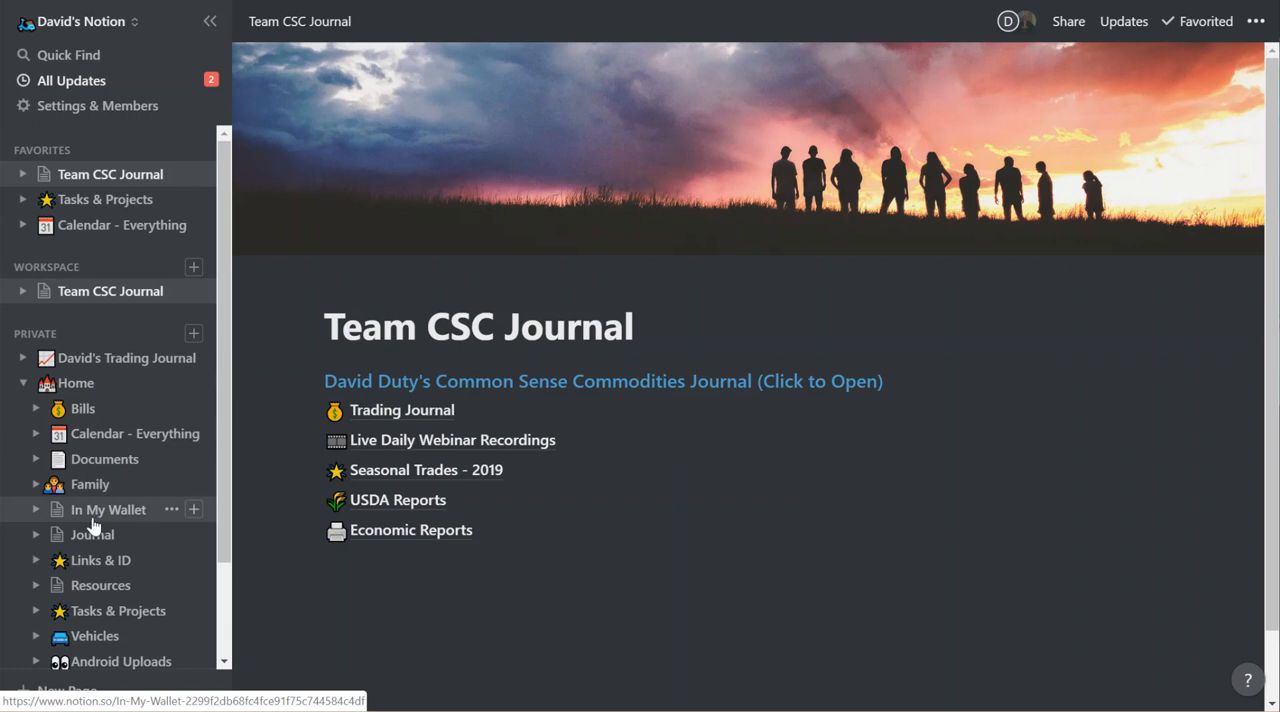
left_click(36, 510)
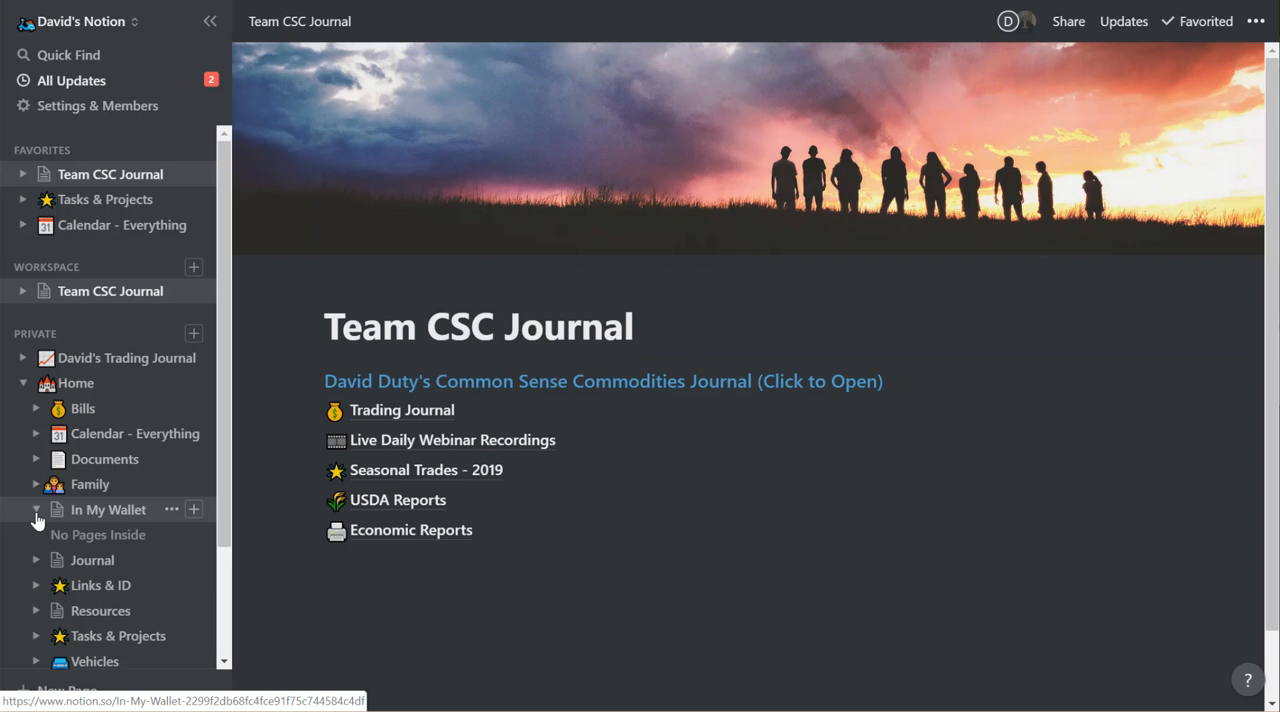
left_click(36, 510)
left_click(91, 512)
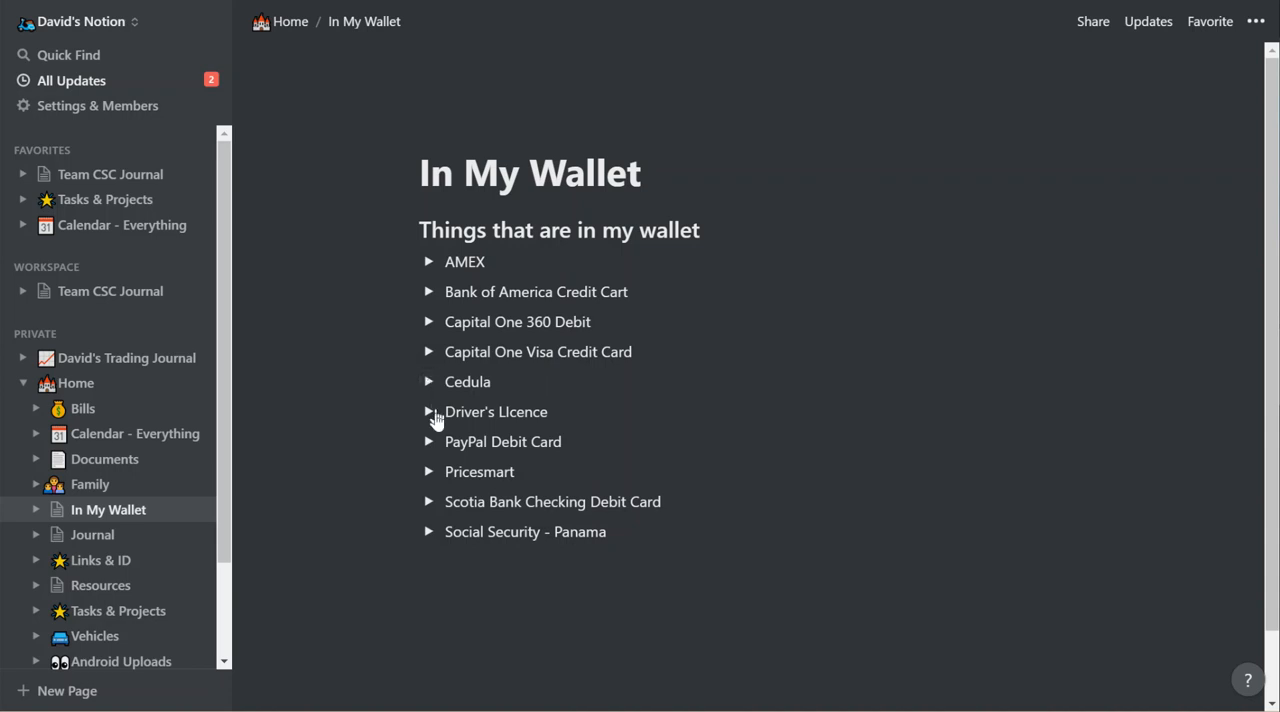
View the card photo stored under the Pricesmart toggle, then collapse the toggle and the Home page tree.
left_click(429, 472)
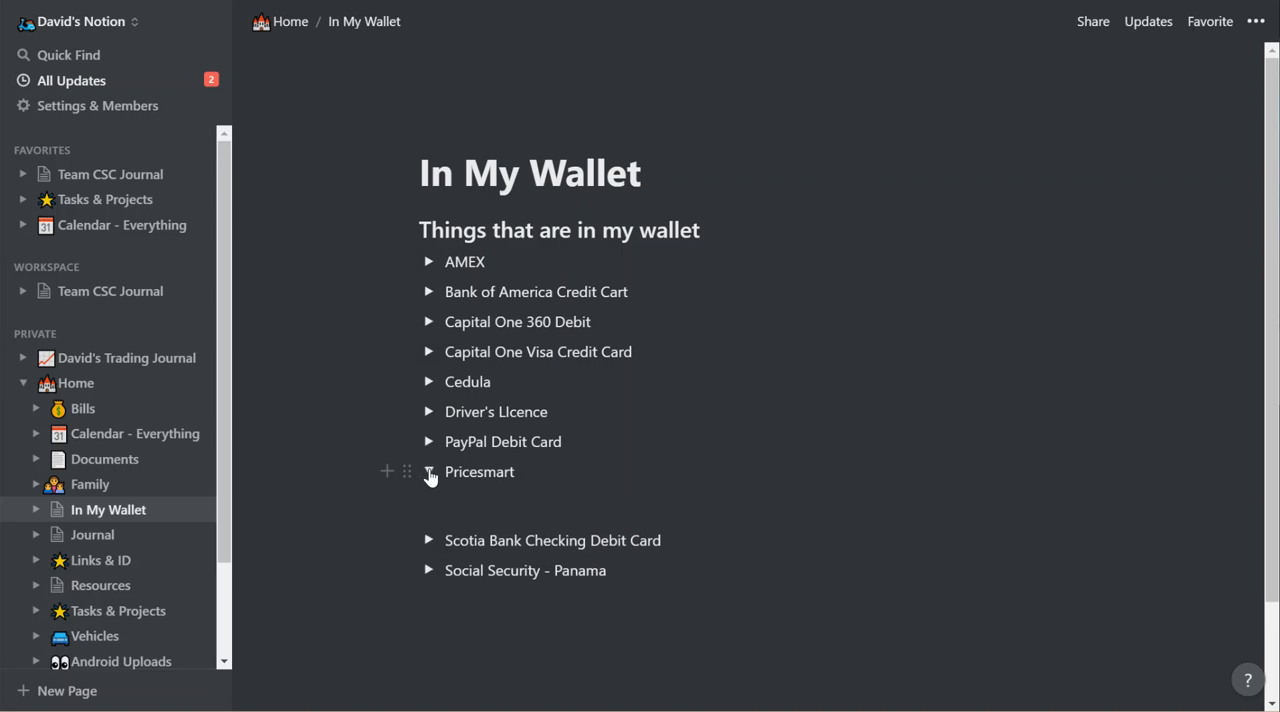
scroll(680, 609, "down", 3)
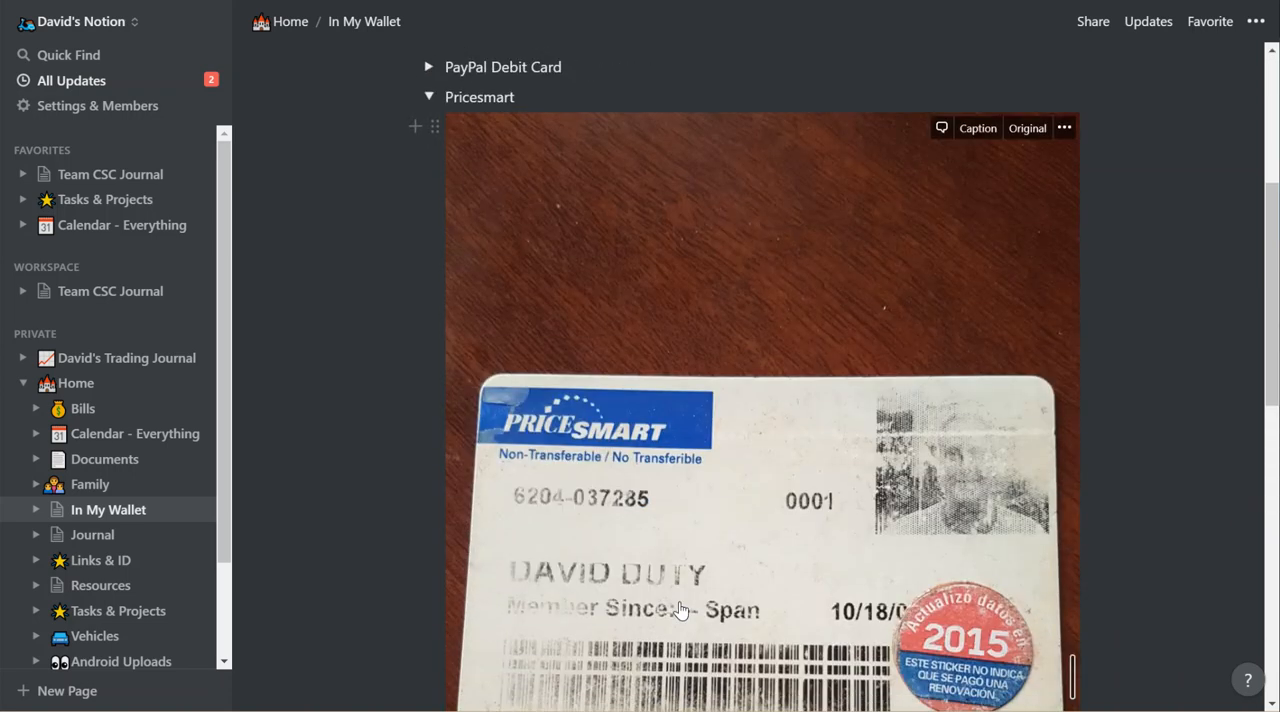
scroll(680, 609, "up", 2)
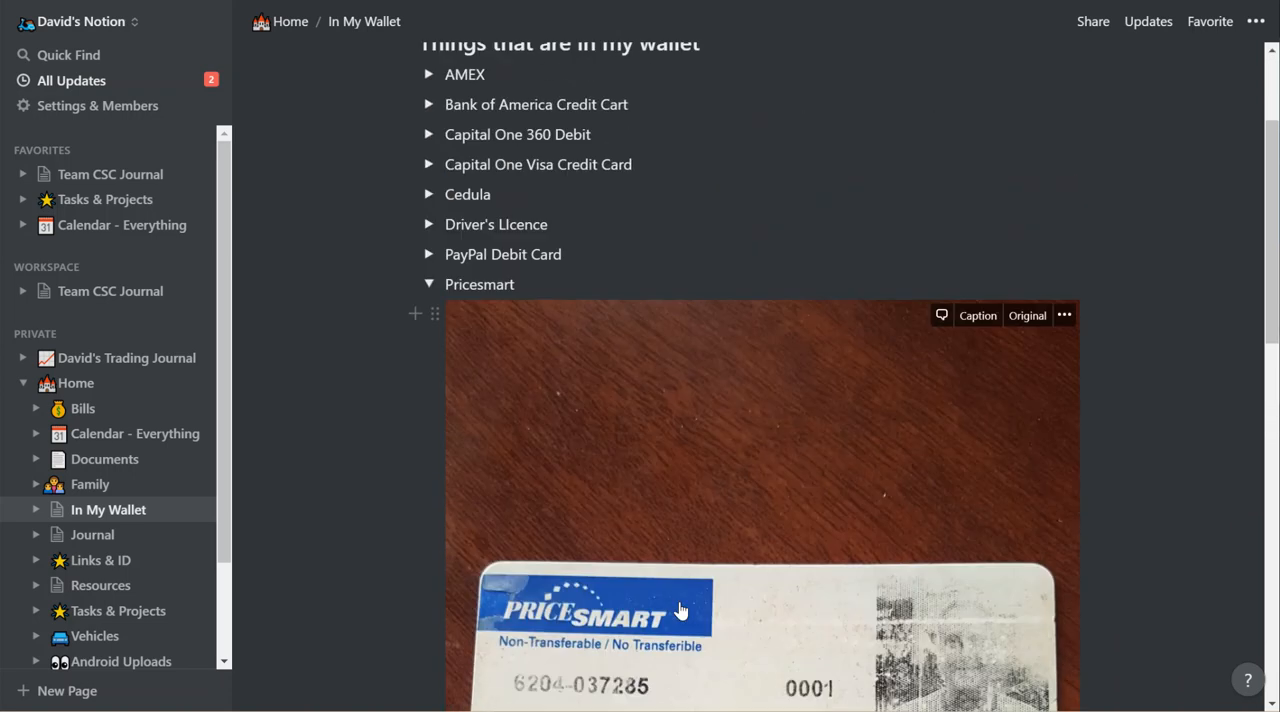
scroll(680, 609, "up", 2)
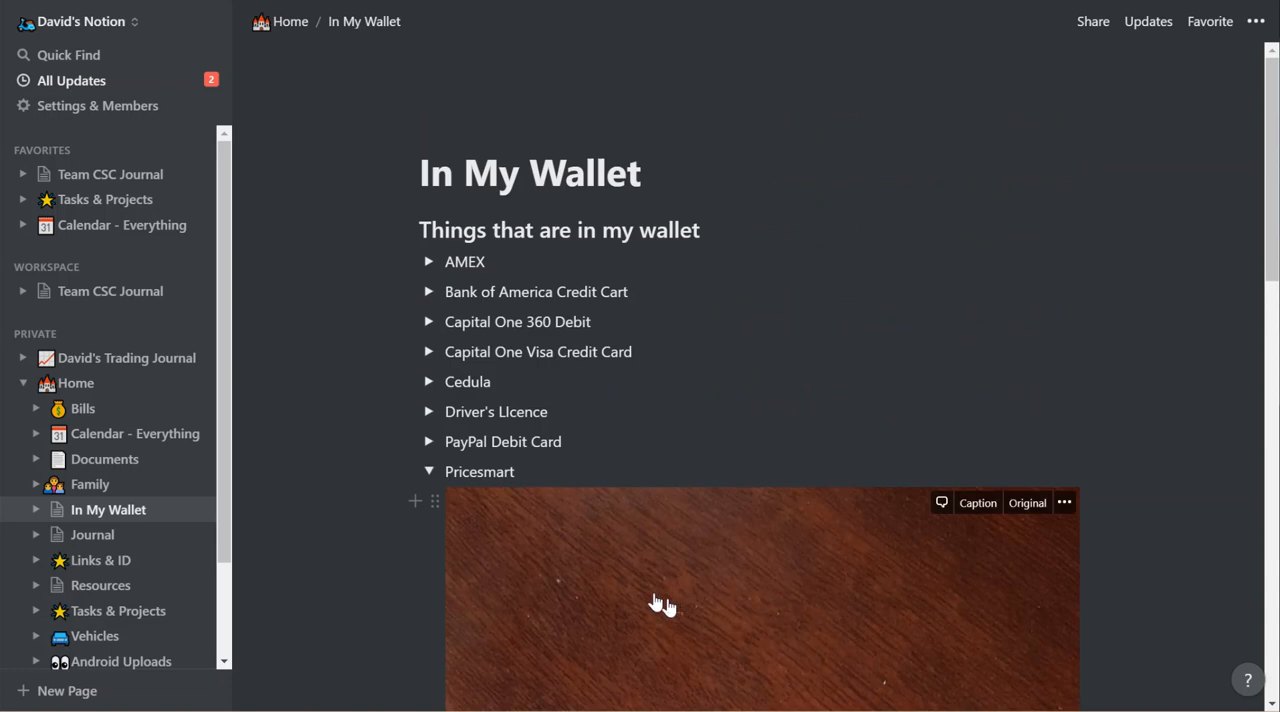
left_click(430, 472)
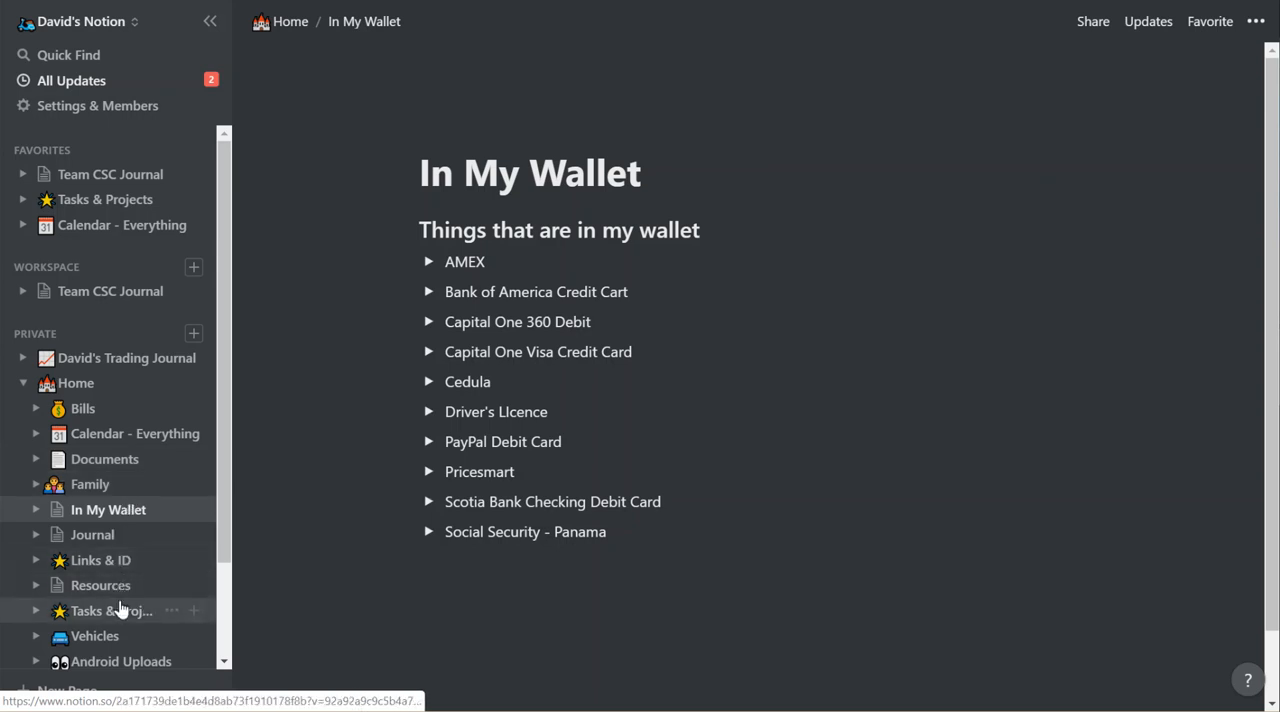
left_click(23, 384)
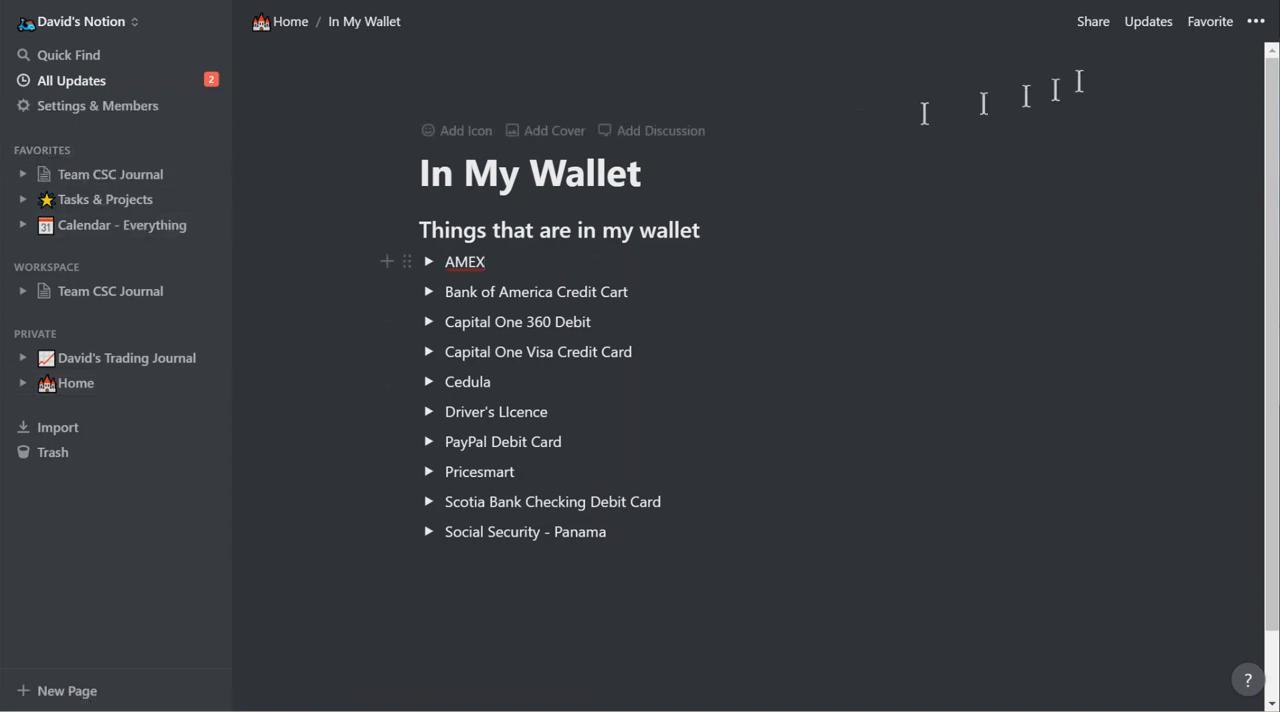
Add the In My Wallet page to the favorites and remove it from them again.
left_click(1212, 22)
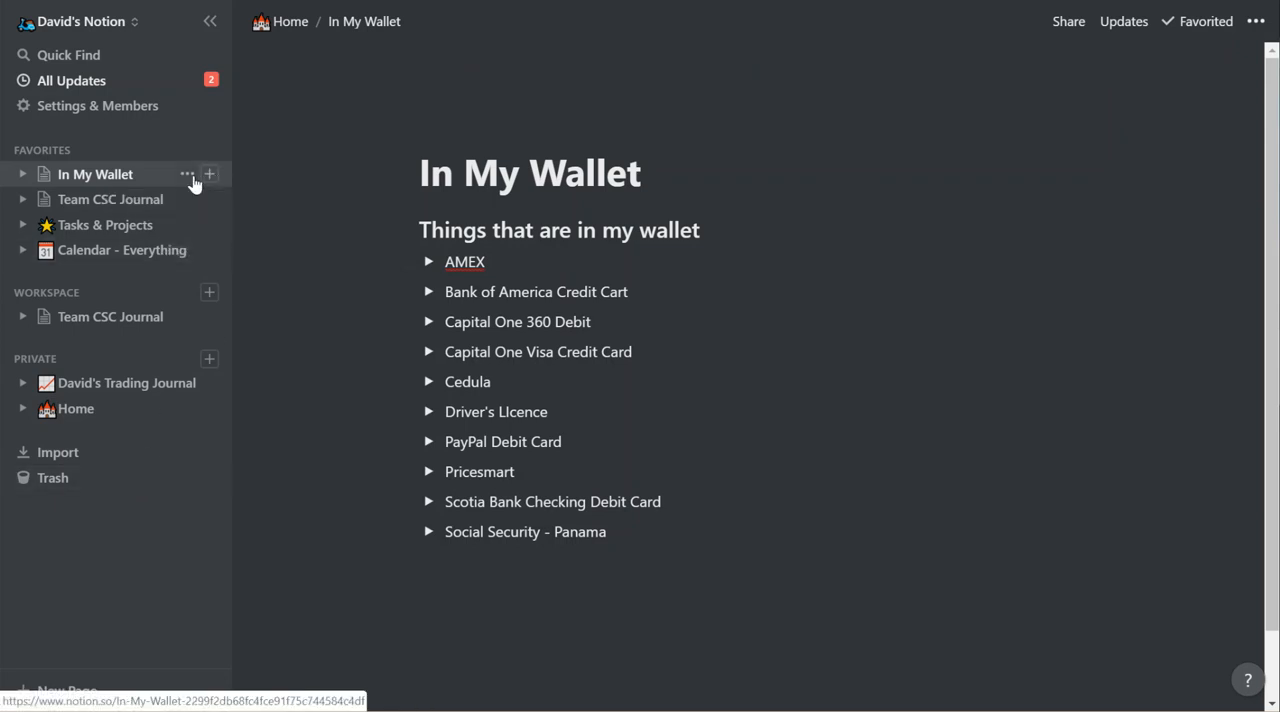
left_click(187, 174)
left_click(246, 196)
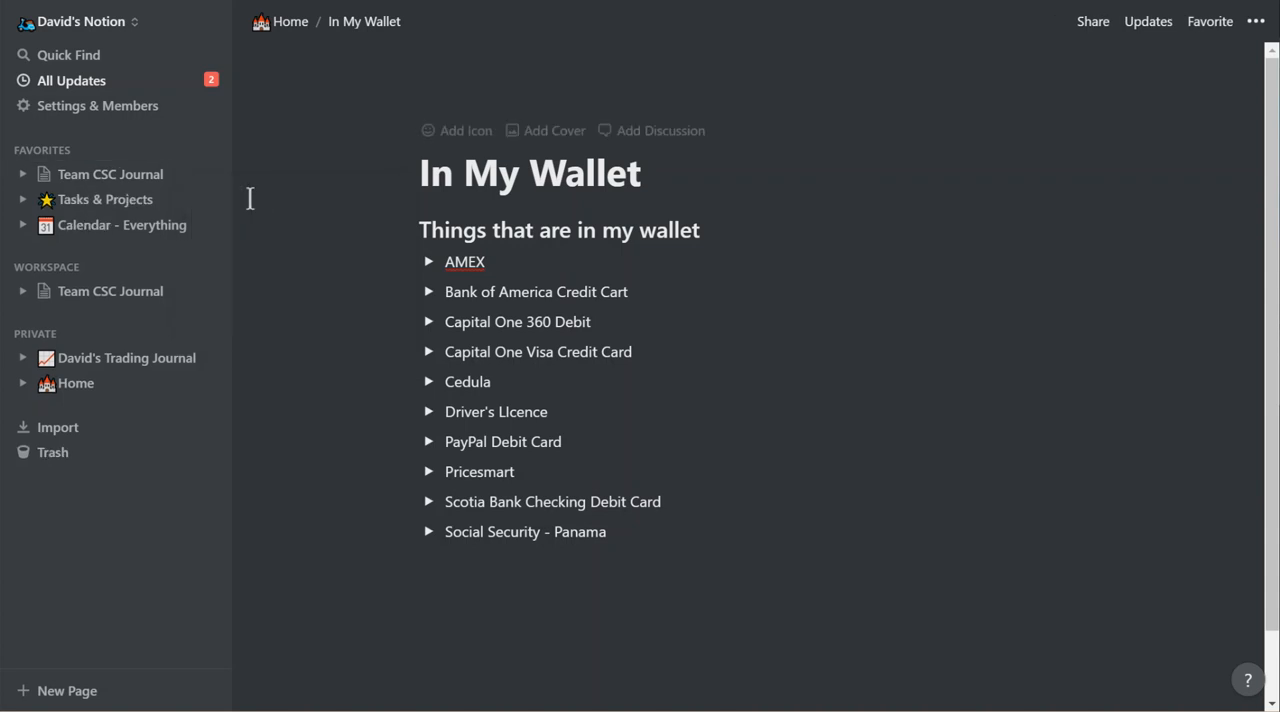
Open the Trading Journal from the Team CSC Journal page, look through its Winning Trades table, and return to Team CSC Journal.
left_click(112, 296)
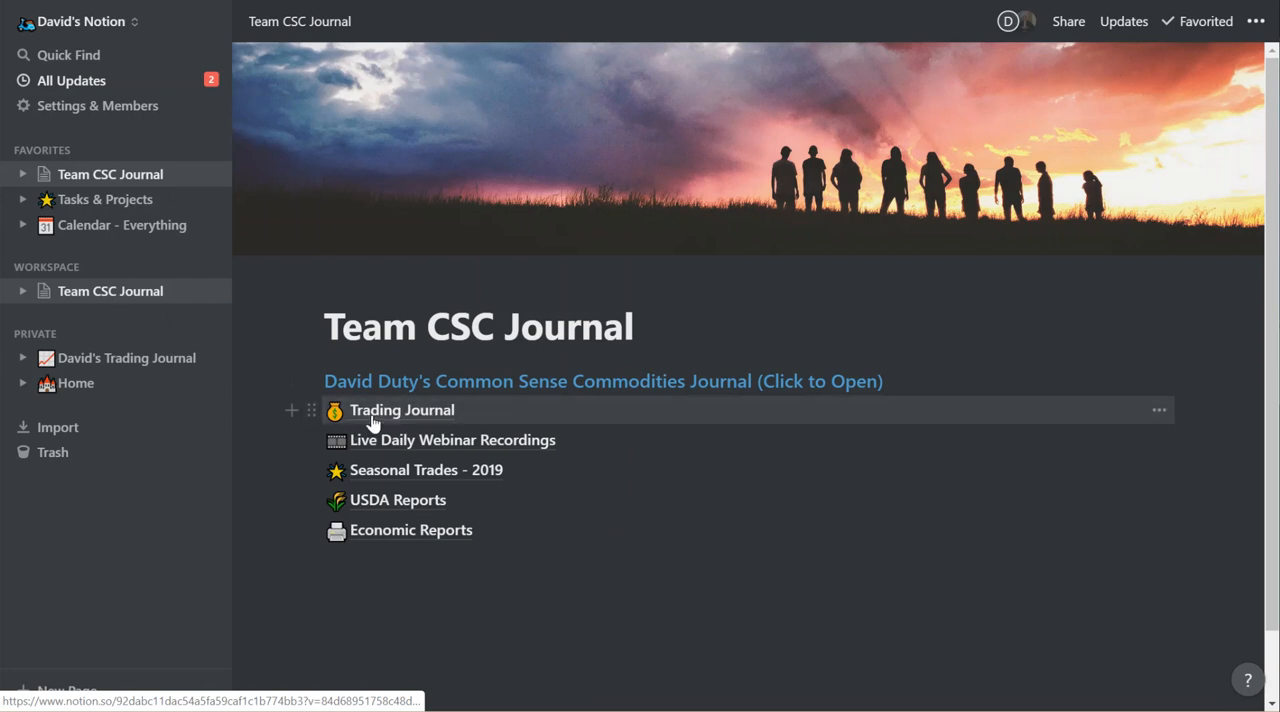
left_click(372, 418)
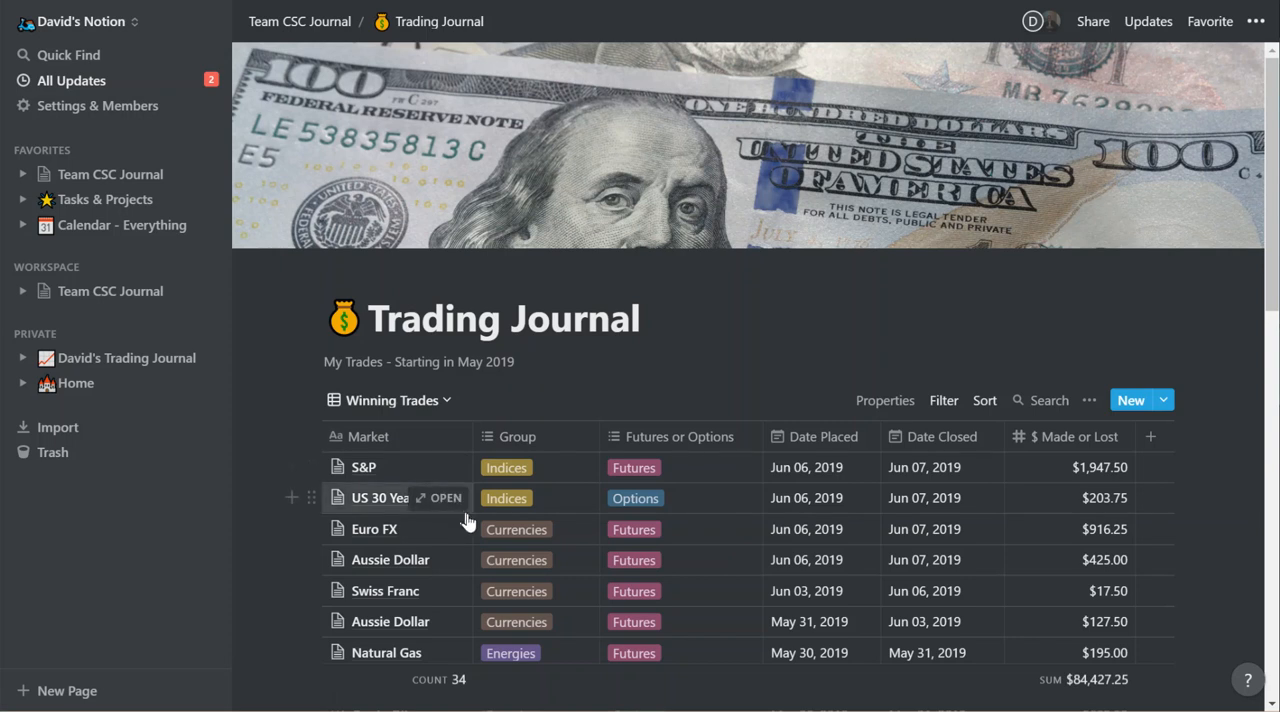
scroll(460, 520, "down", 3)
scroll(467, 527, "down", 2)
scroll(467, 527, "up", 4)
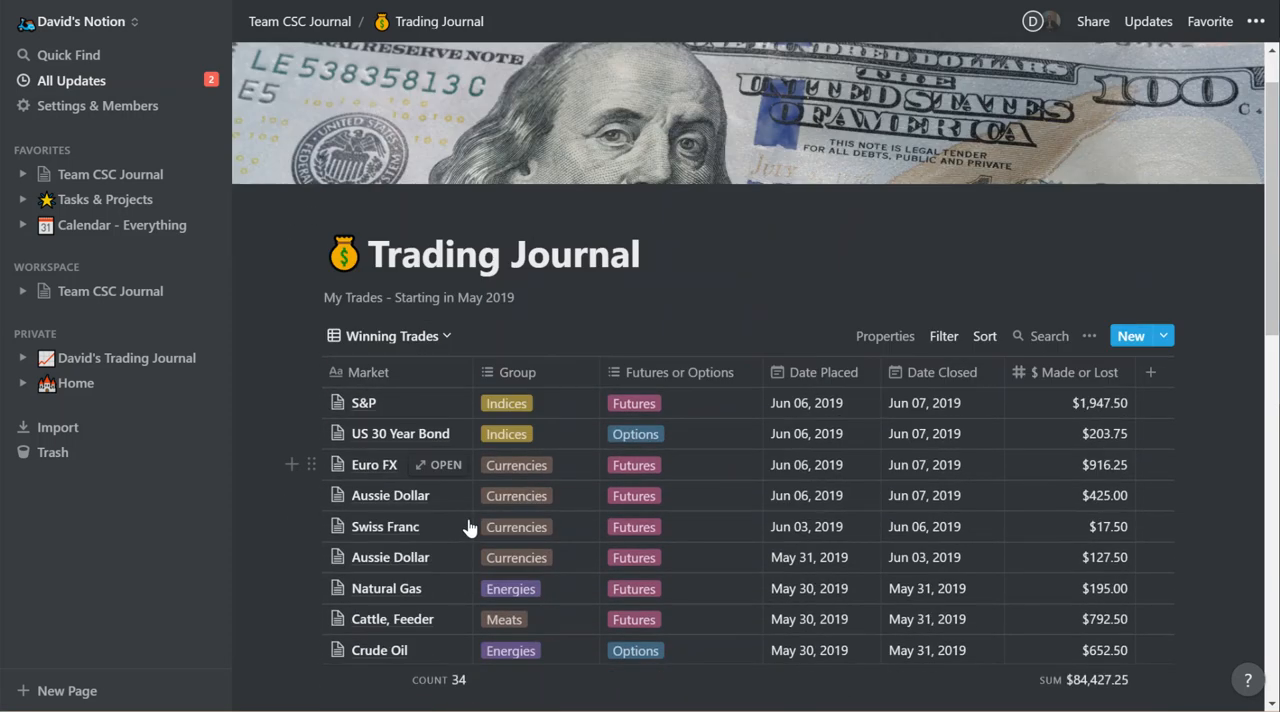
scroll(467, 527, "down", 2)
scroll(467, 527, "down", 3)
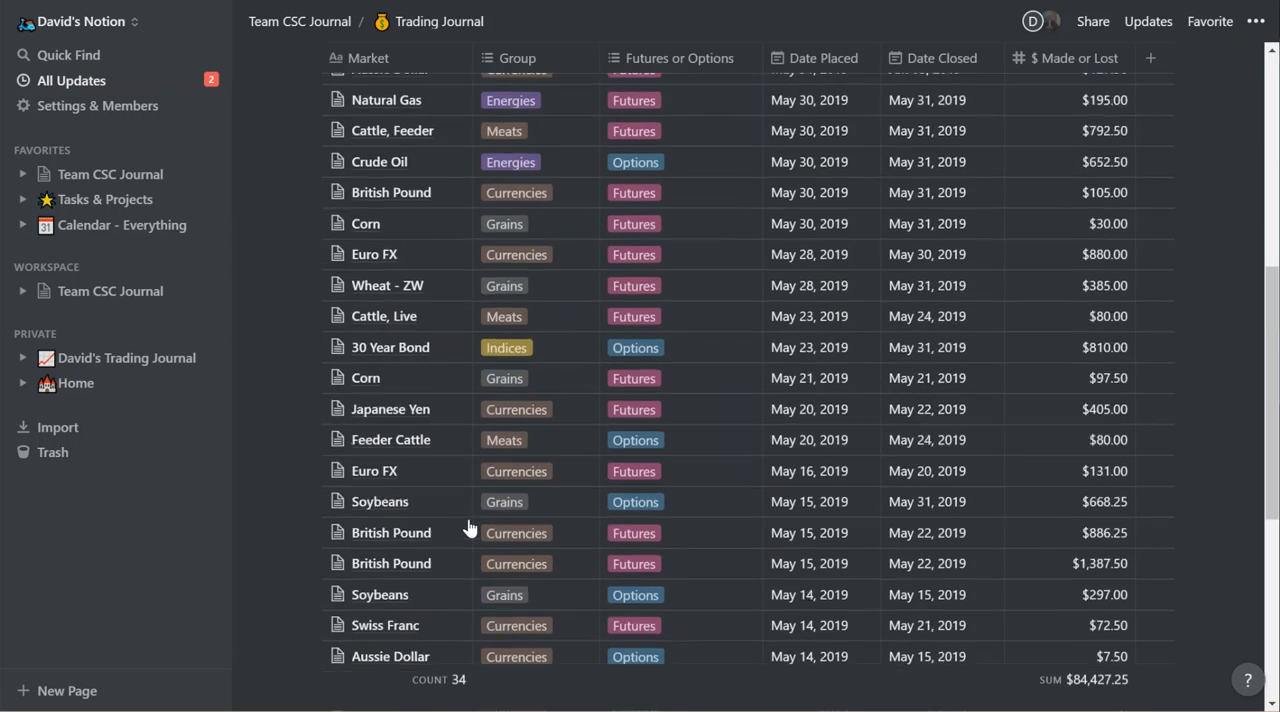
scroll(467, 527, "up", 5)
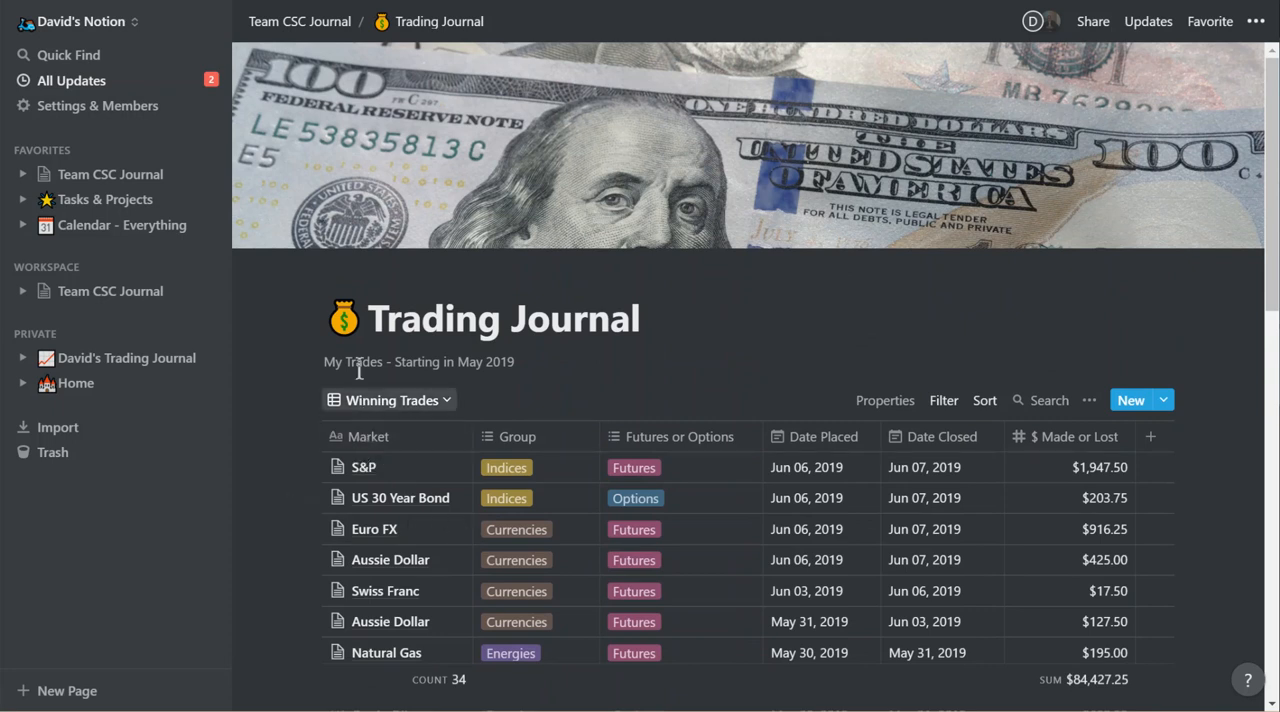
left_click(313, 32)
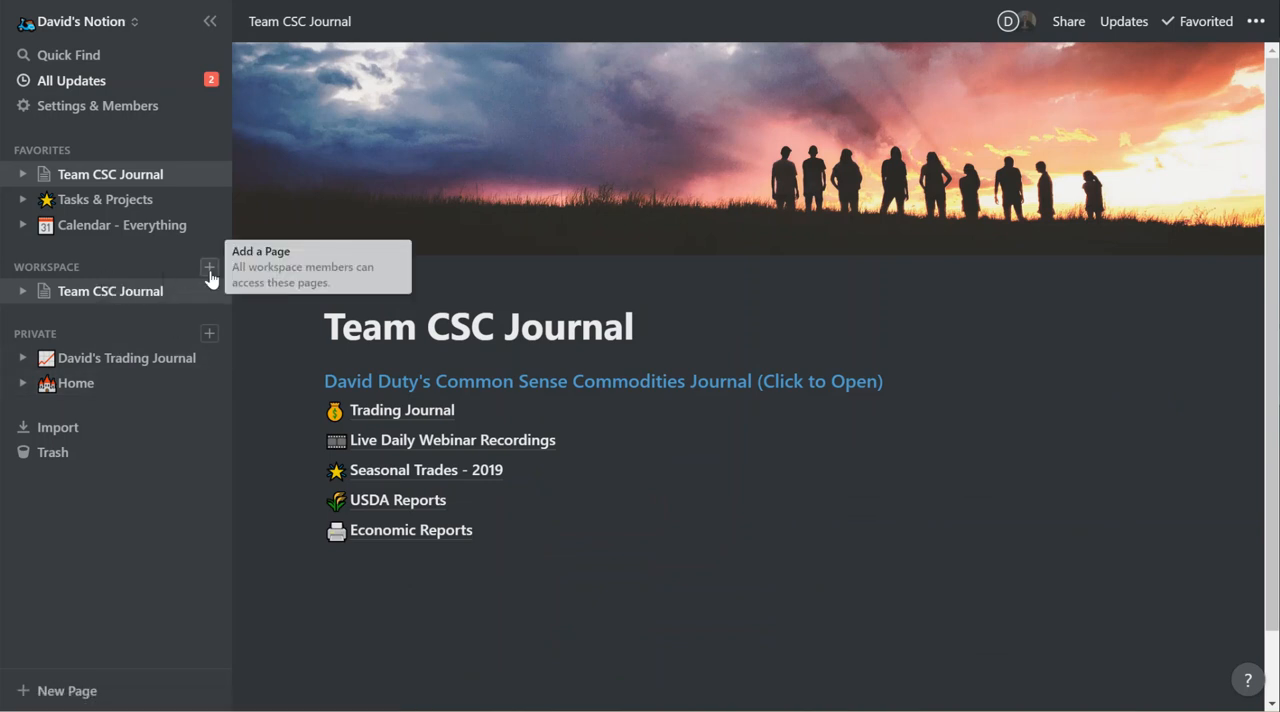
Add a new page to the shared workspace and title it Your Journal.
left_click(209, 270)
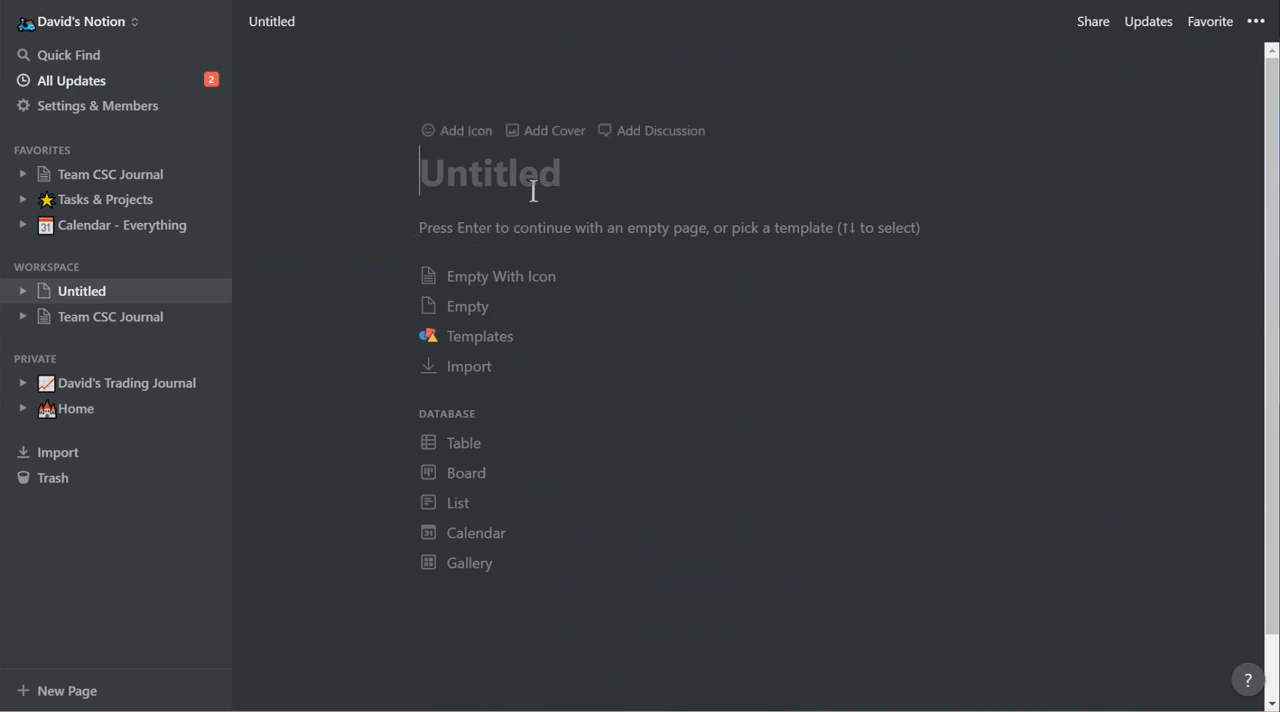
type("Your T")
key("BackSpace")
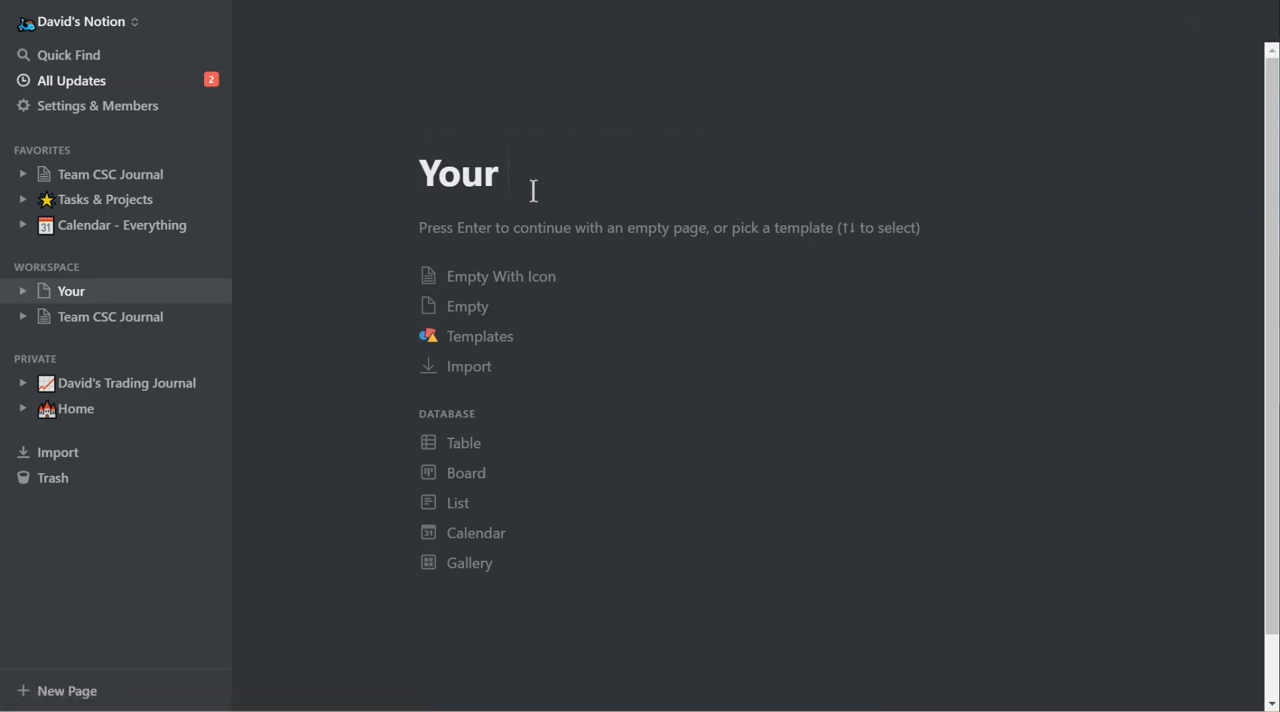
type("Journal")
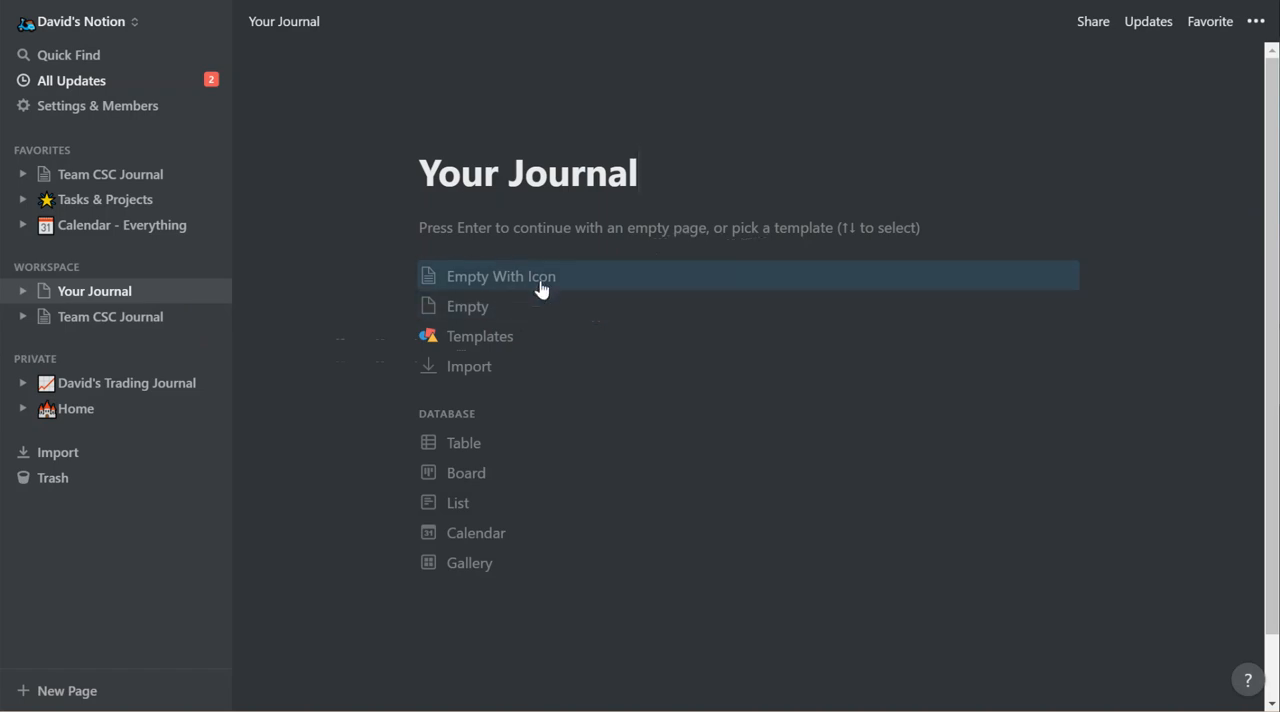
Preview the available page templates, dismiss them, and set up the Your Journal page as a table database.
left_click(510, 345)
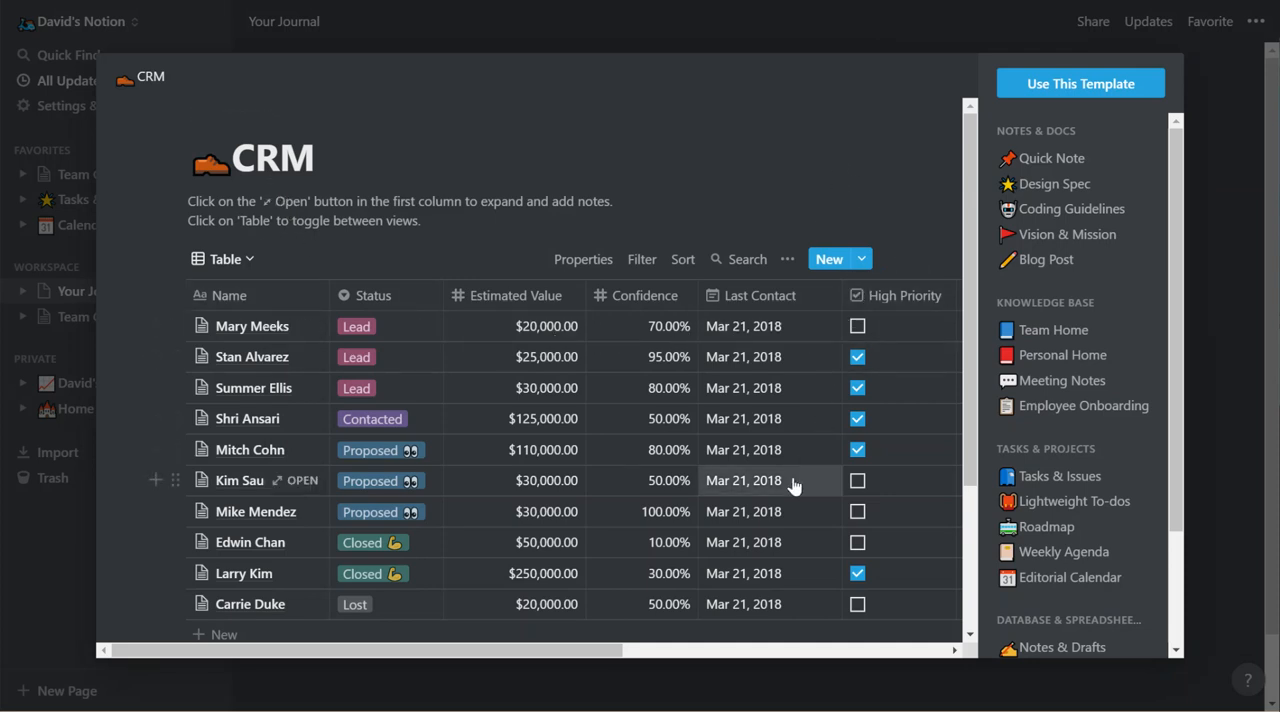
left_click(1229, 154)
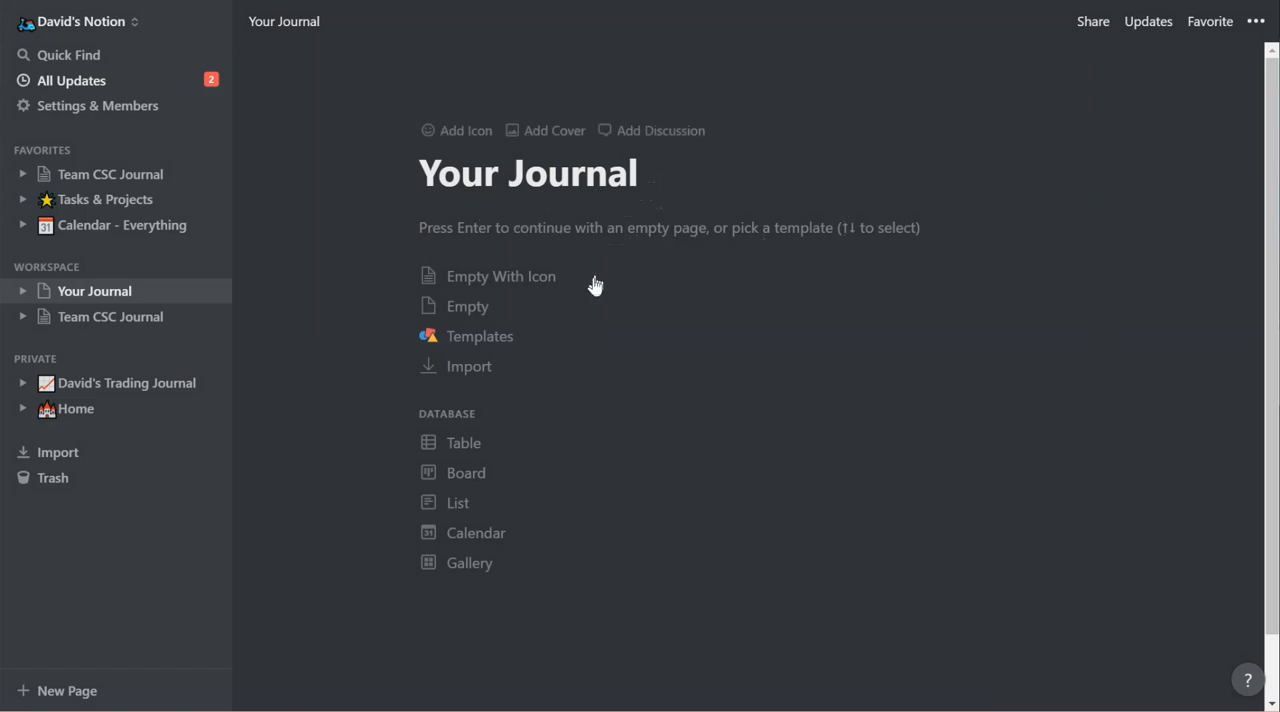
left_click(476, 452)
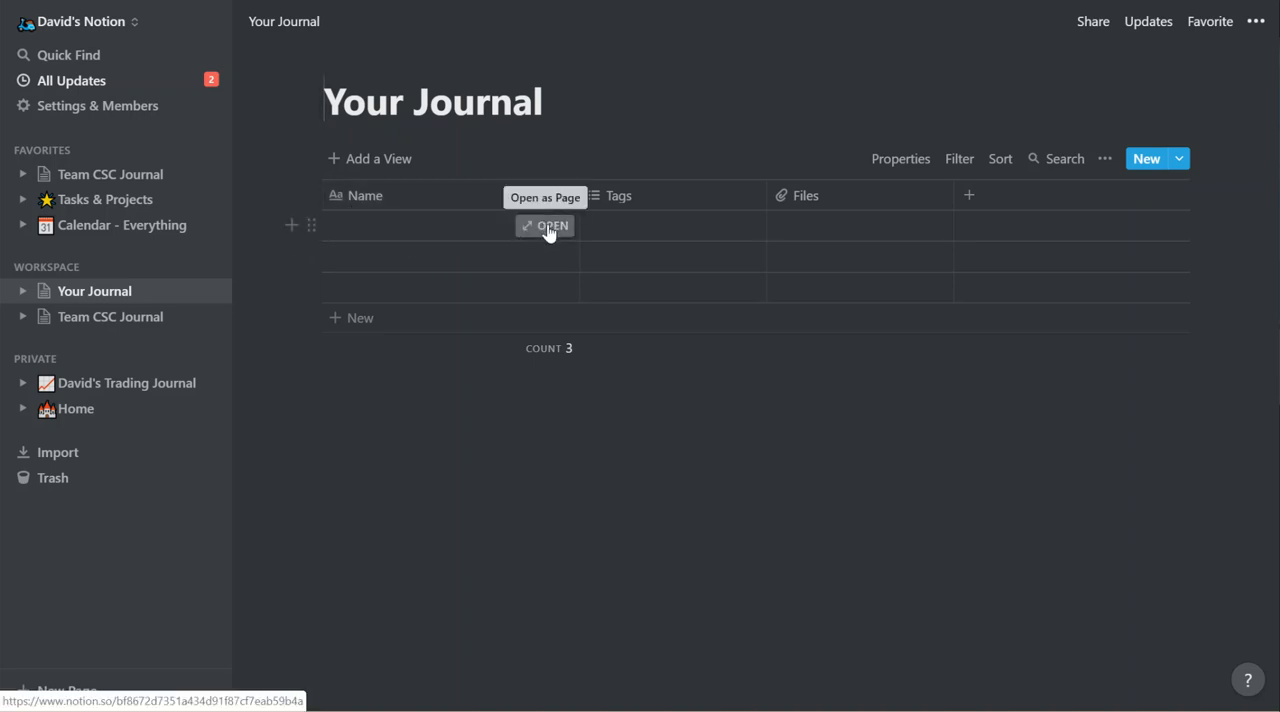
Rename the table's Name column to Market.
left_click(375, 208)
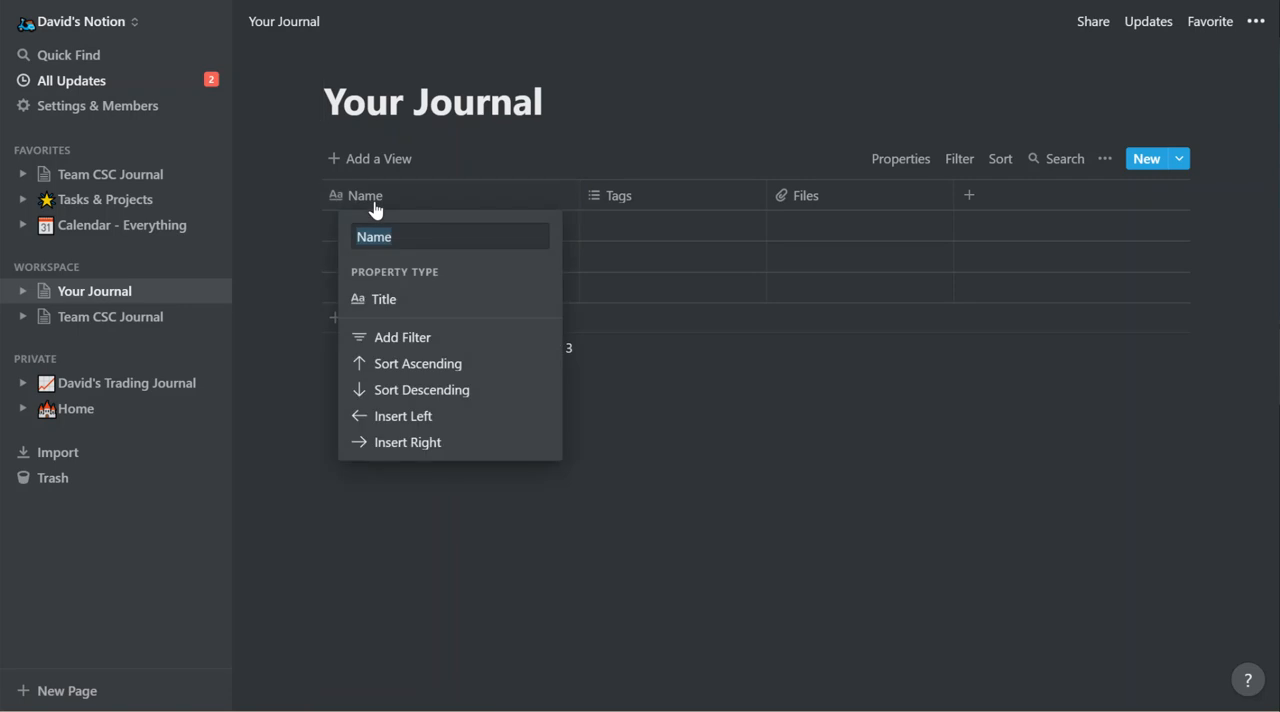
type("Market")
key("Return")
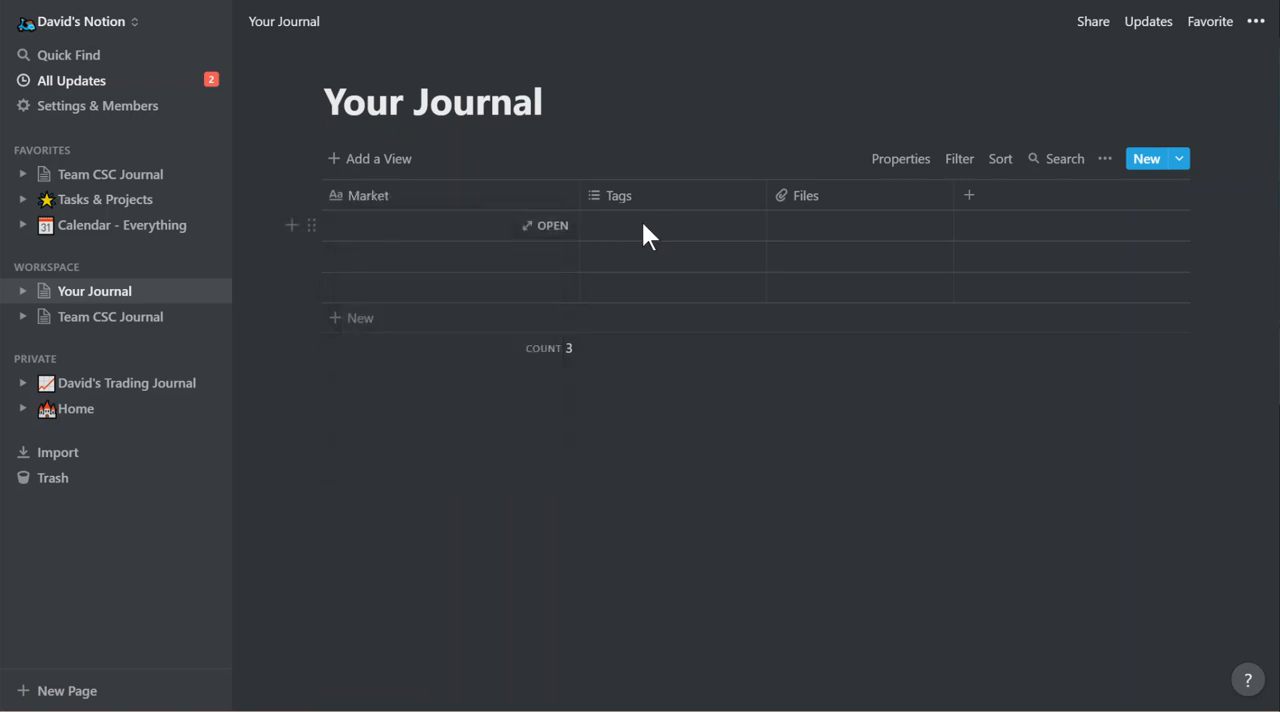
Rename the Tags column to Futures / Options.
left_click(620, 198)
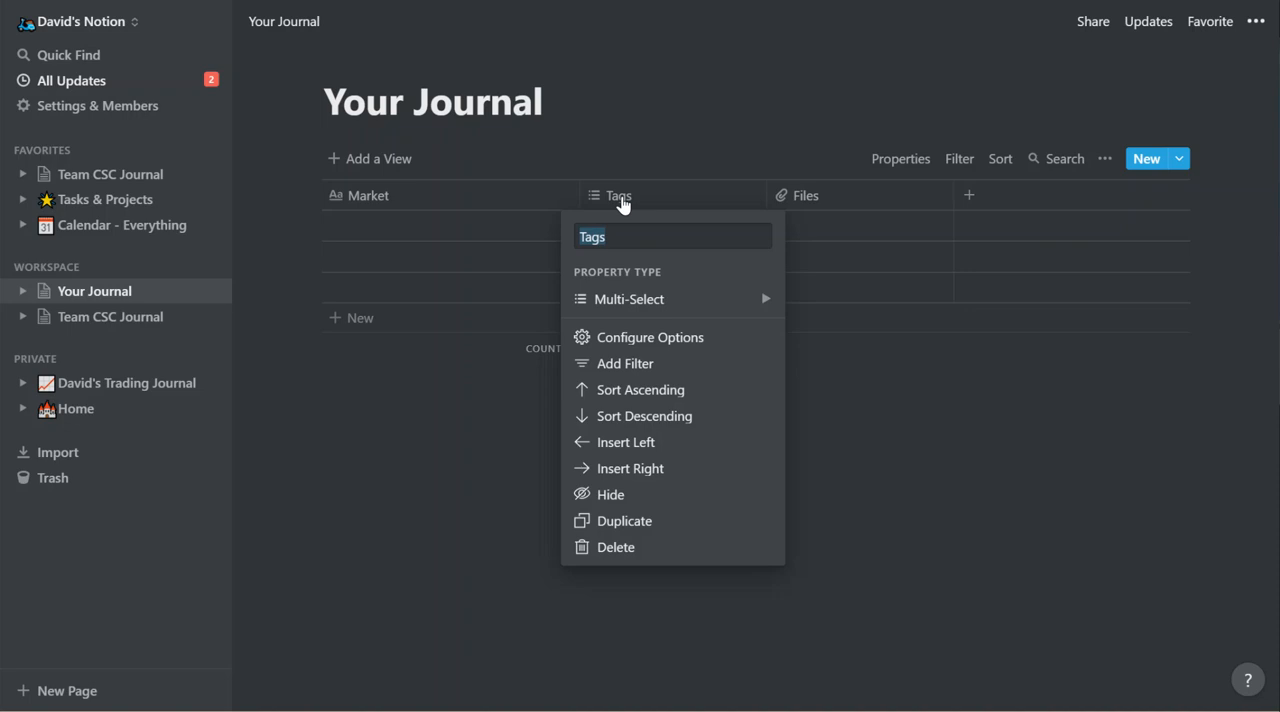
type("Futures / O")
type("ptions")
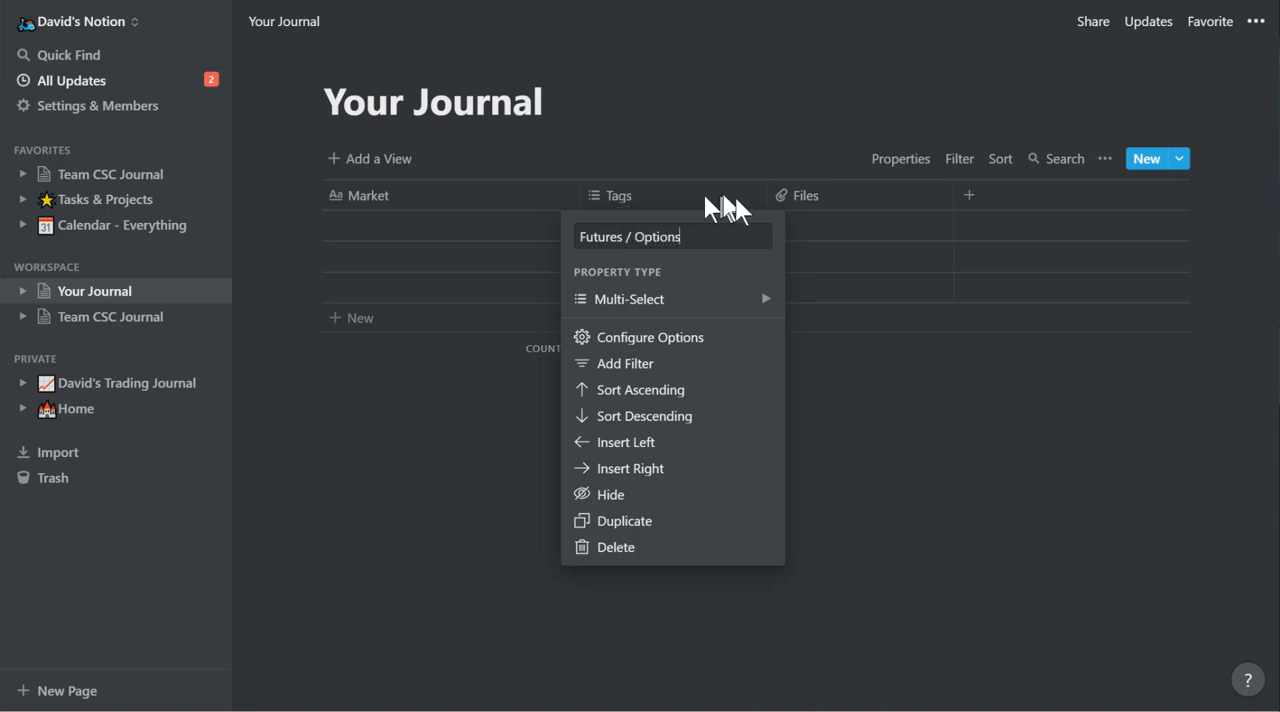
left_click(803, 197)
Rename the Files column to Canceled.
left_click(804, 200)
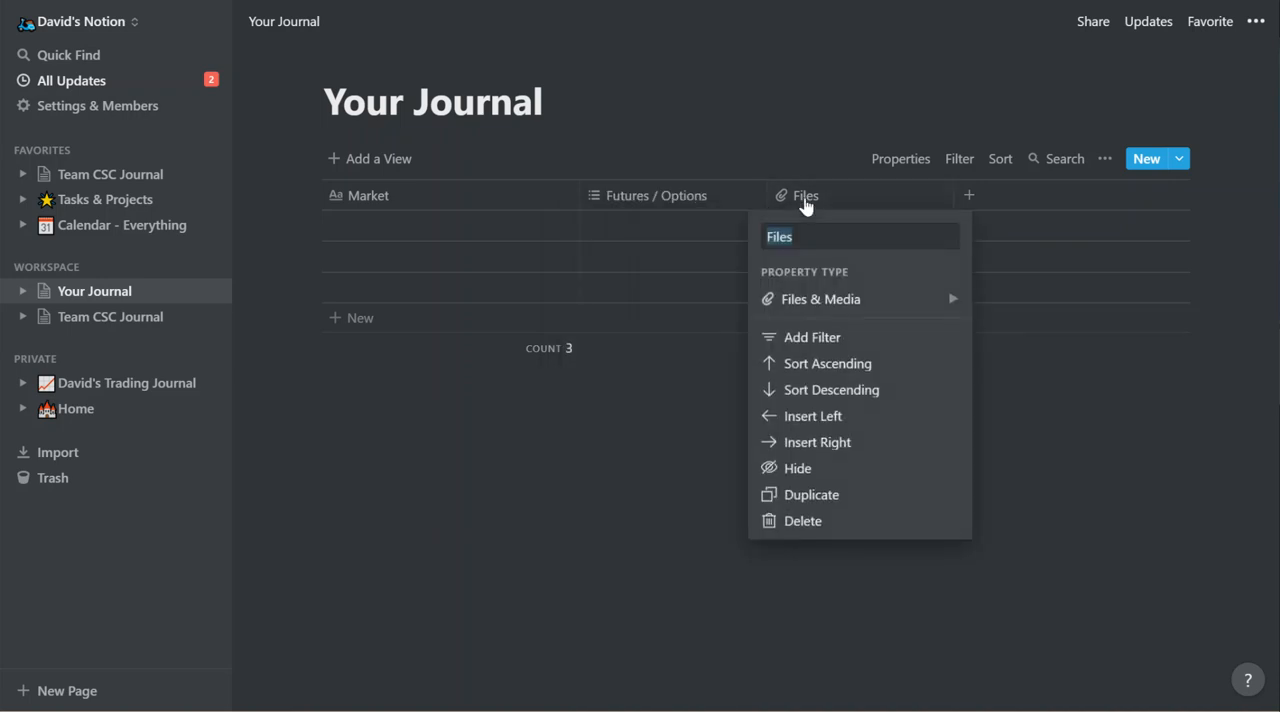
type("Canceled")
left_click(996, 194)
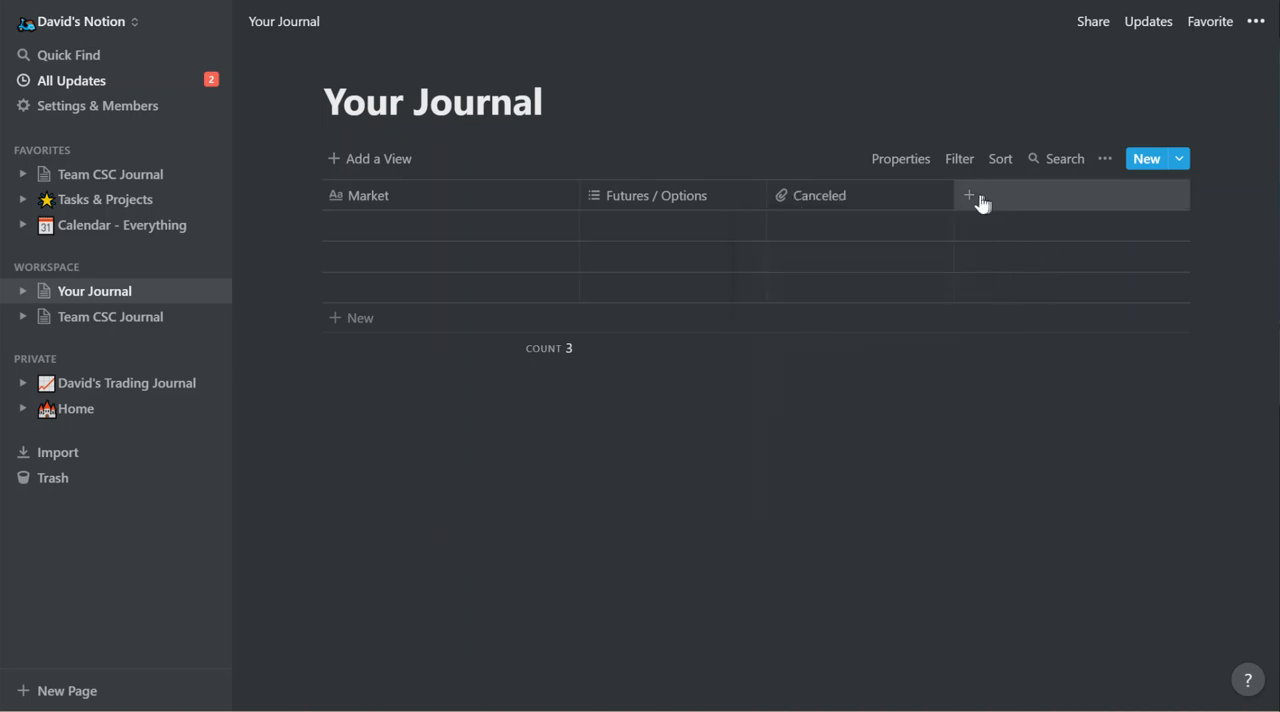
Add a column named Date Entered after the Canceled column.
left_click(980, 199)
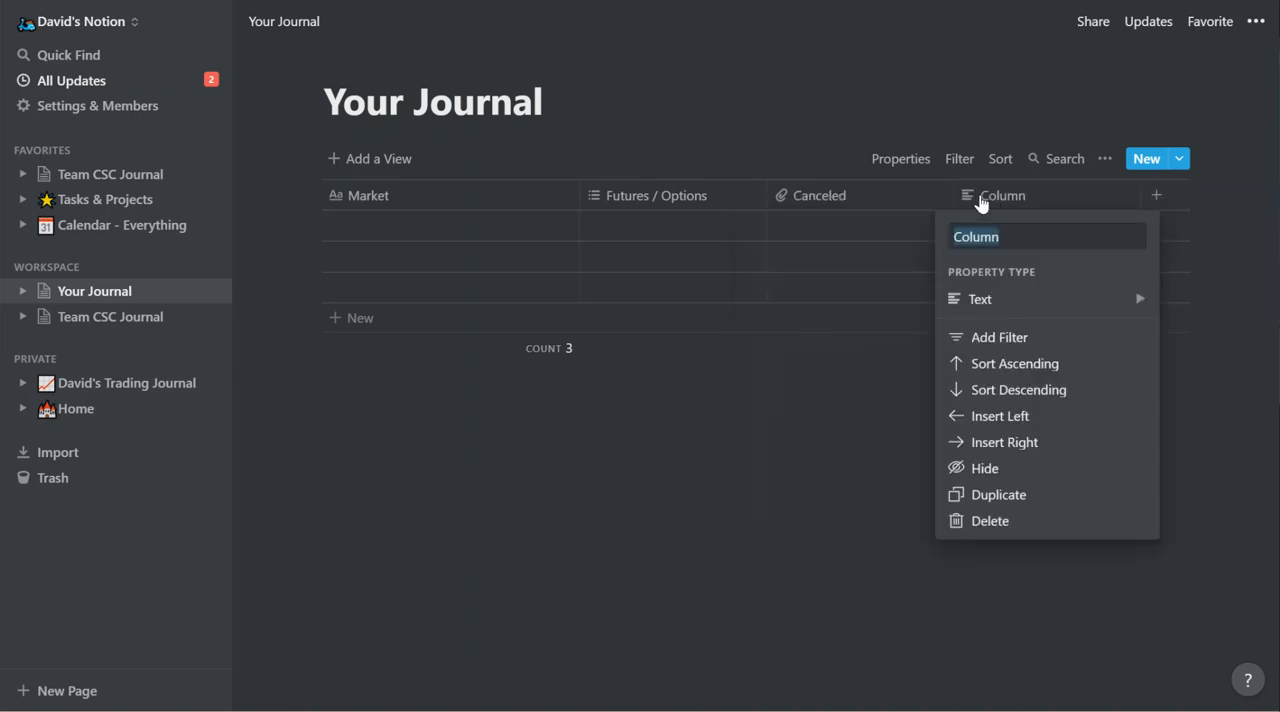
type("Date Entered")
left_click(1155, 192)
Add a column named Date Filled after the Date Entered column.
left_click(1157, 197)
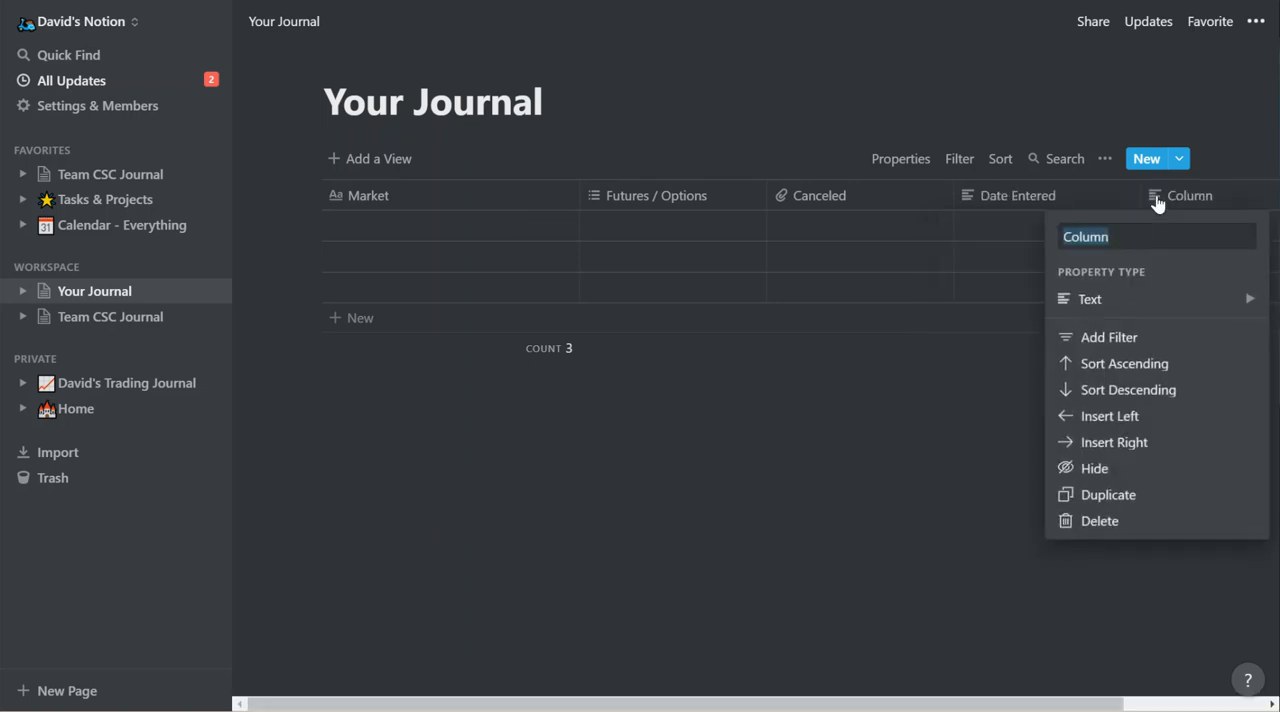
type("Date Filled")
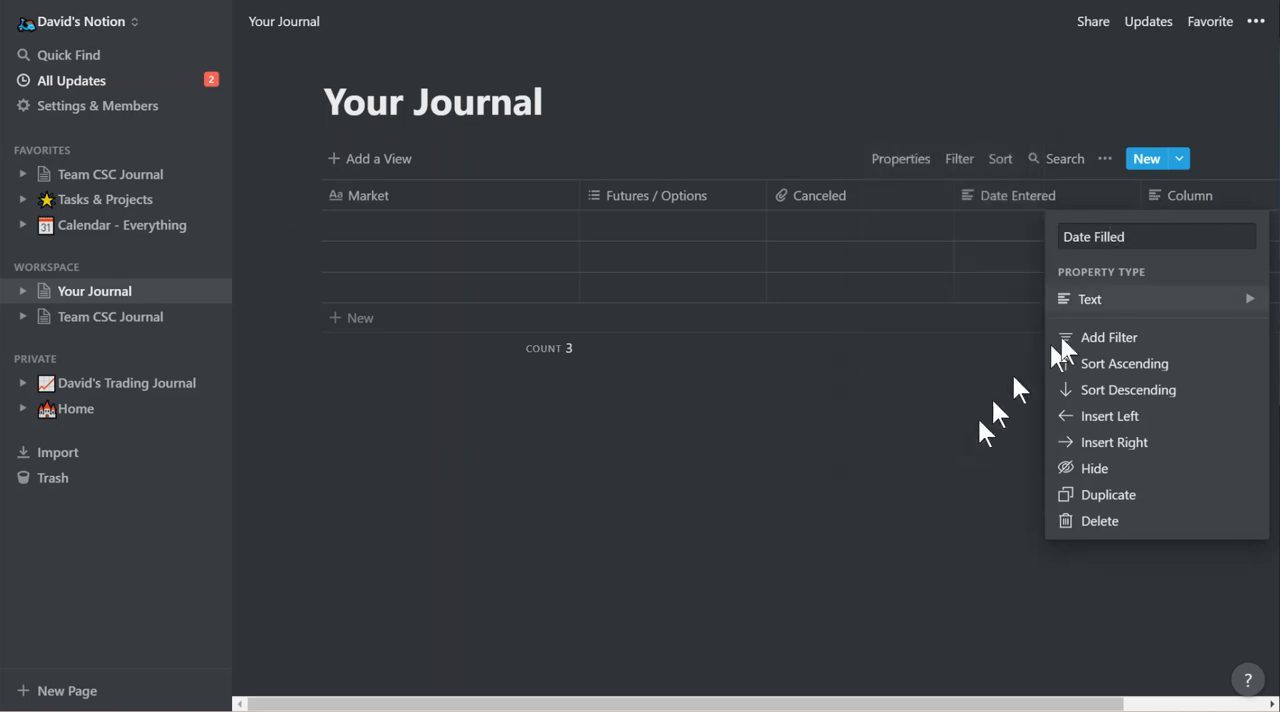
mouse_move(1136, 298)
left_click(995, 560)
left_click(1023, 609)
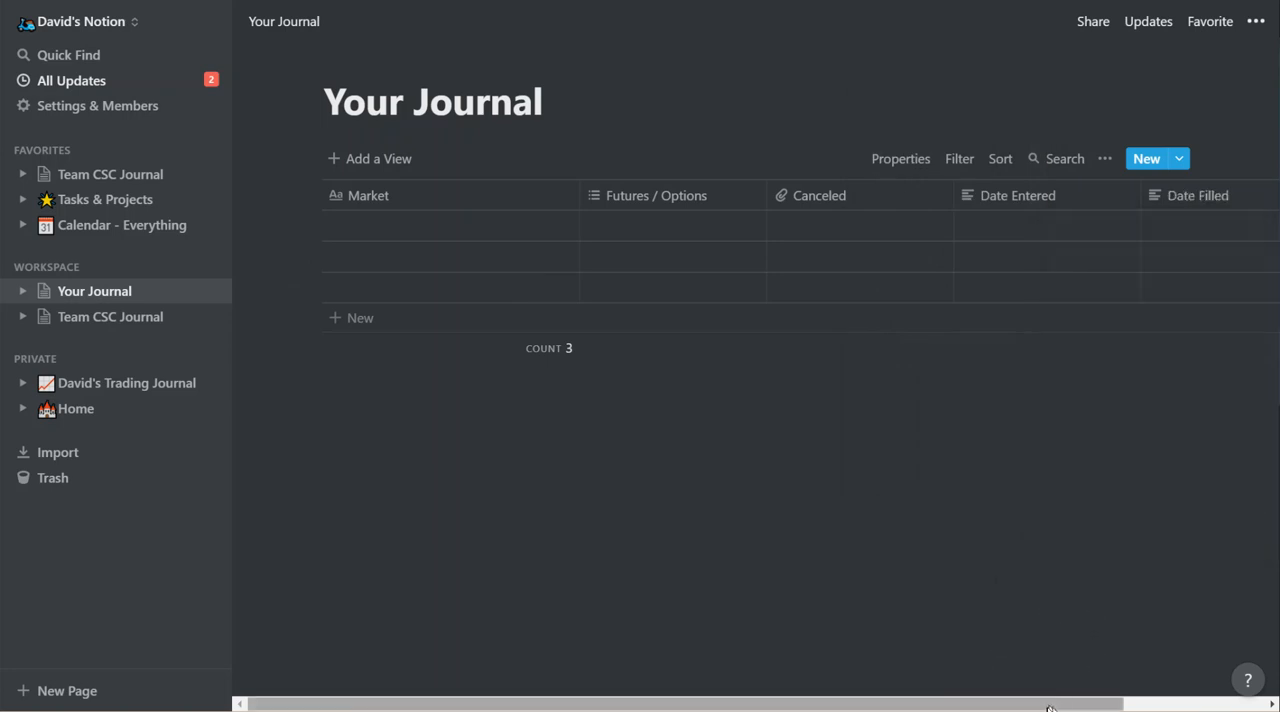
Add a column named Date Exited after the Date Filled column.
left_click_drag(1057, 708, 1143, 704)
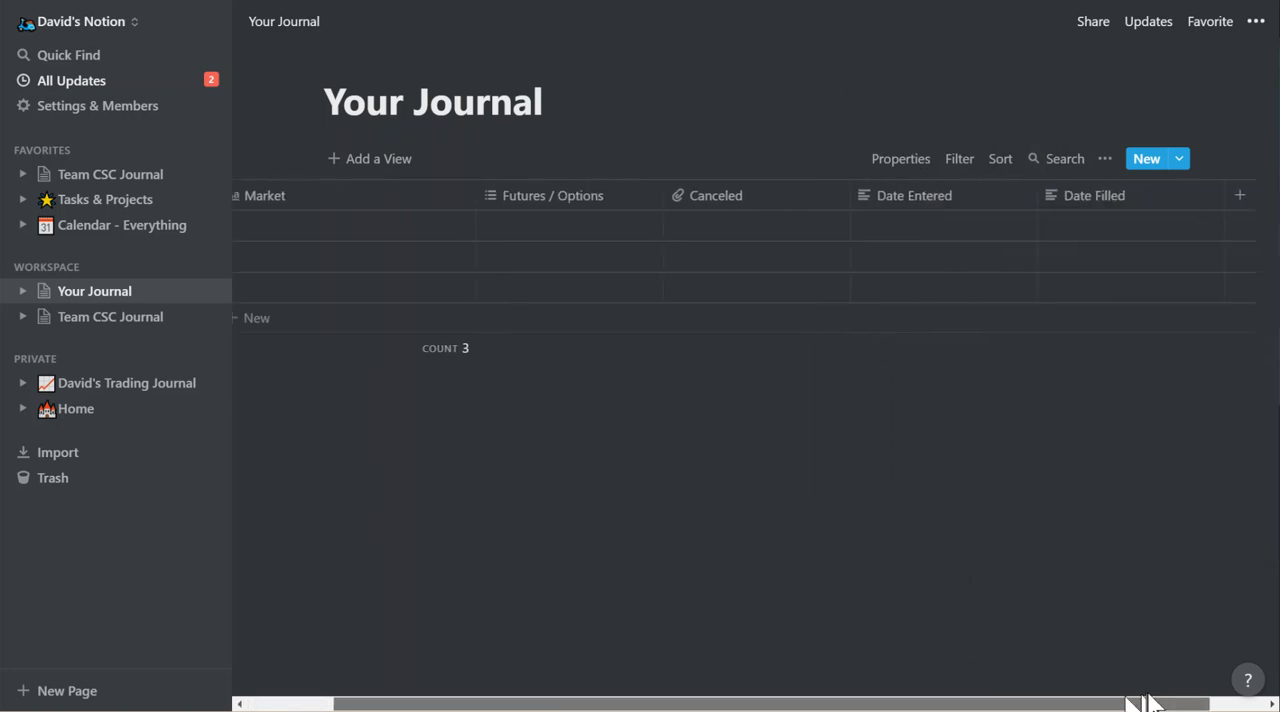
left_click(1228, 208)
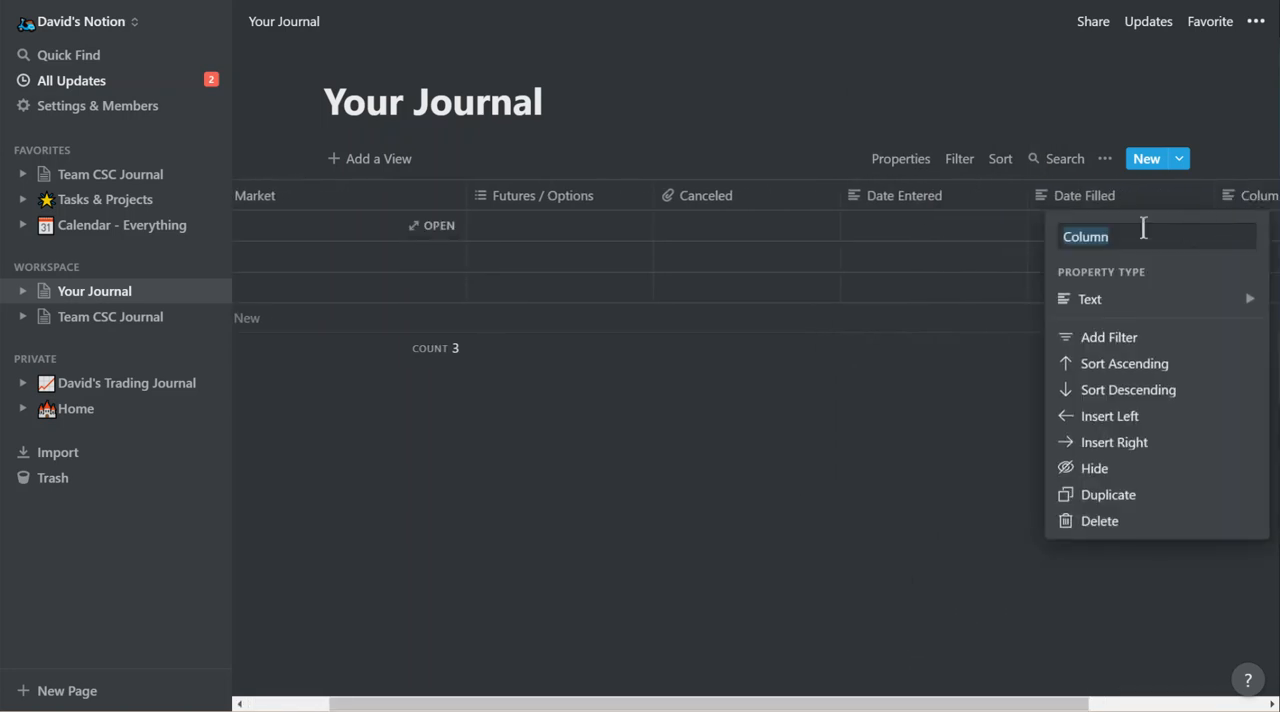
type("Date Exited")
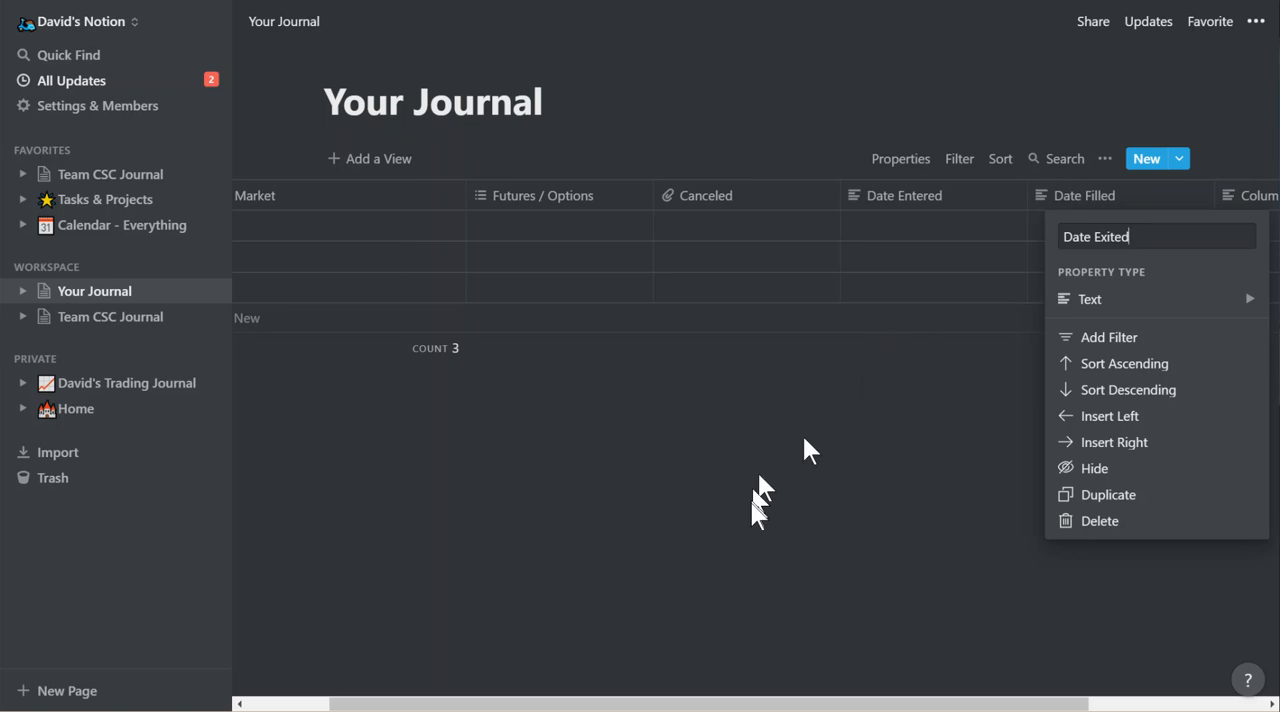
left_click(900, 470)
Add a column named Profits after the Date Exited column.
left_click_drag(1065, 706, 1215, 706)
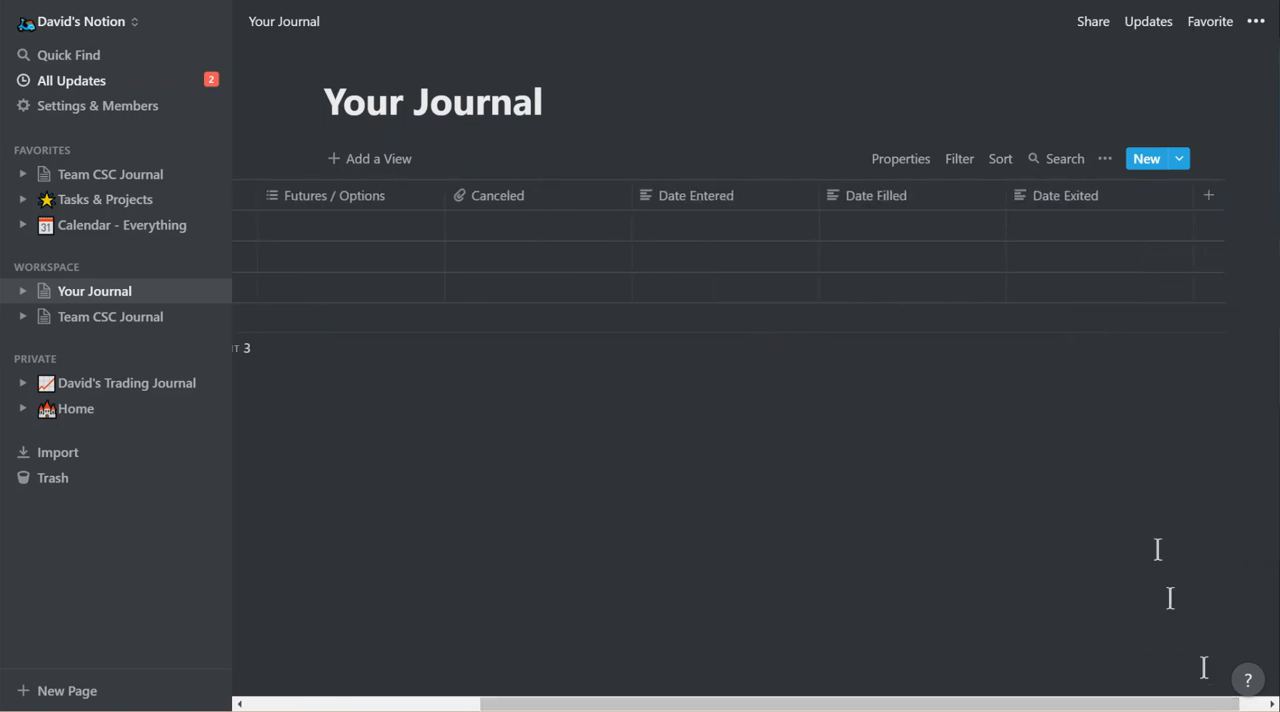
left_click(1210, 197)
type("Profits")
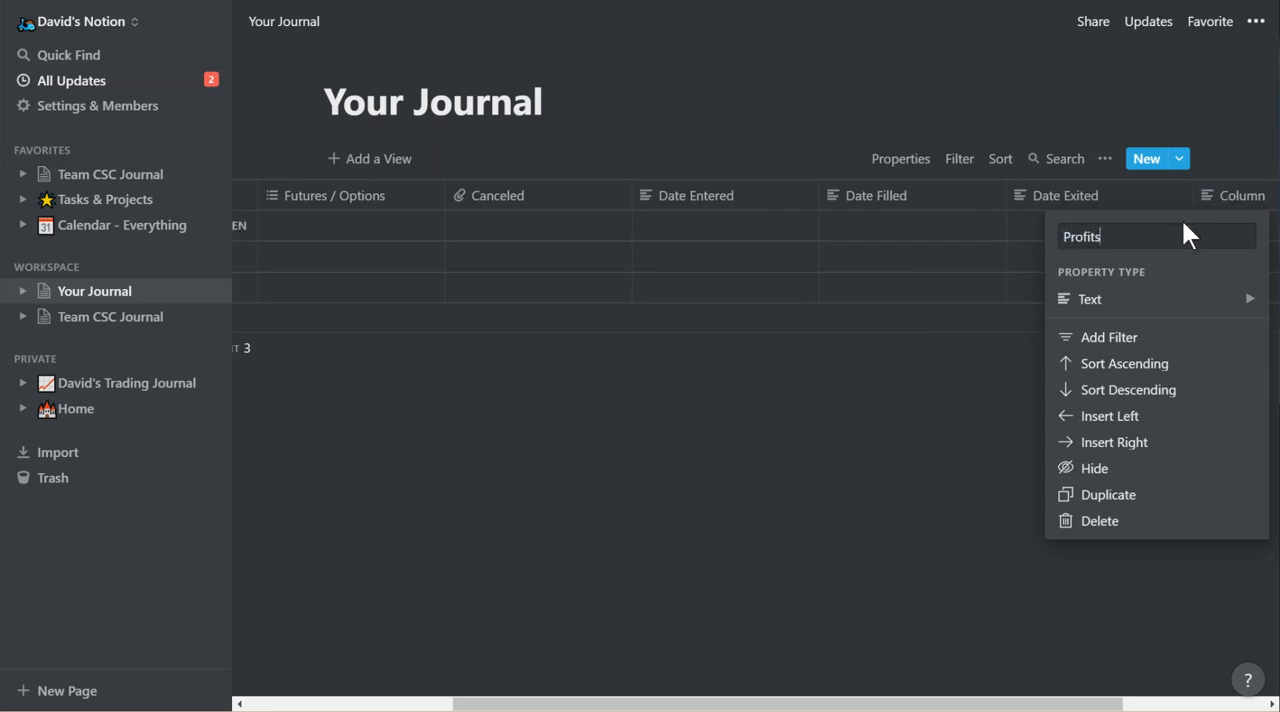
left_click(835, 440)
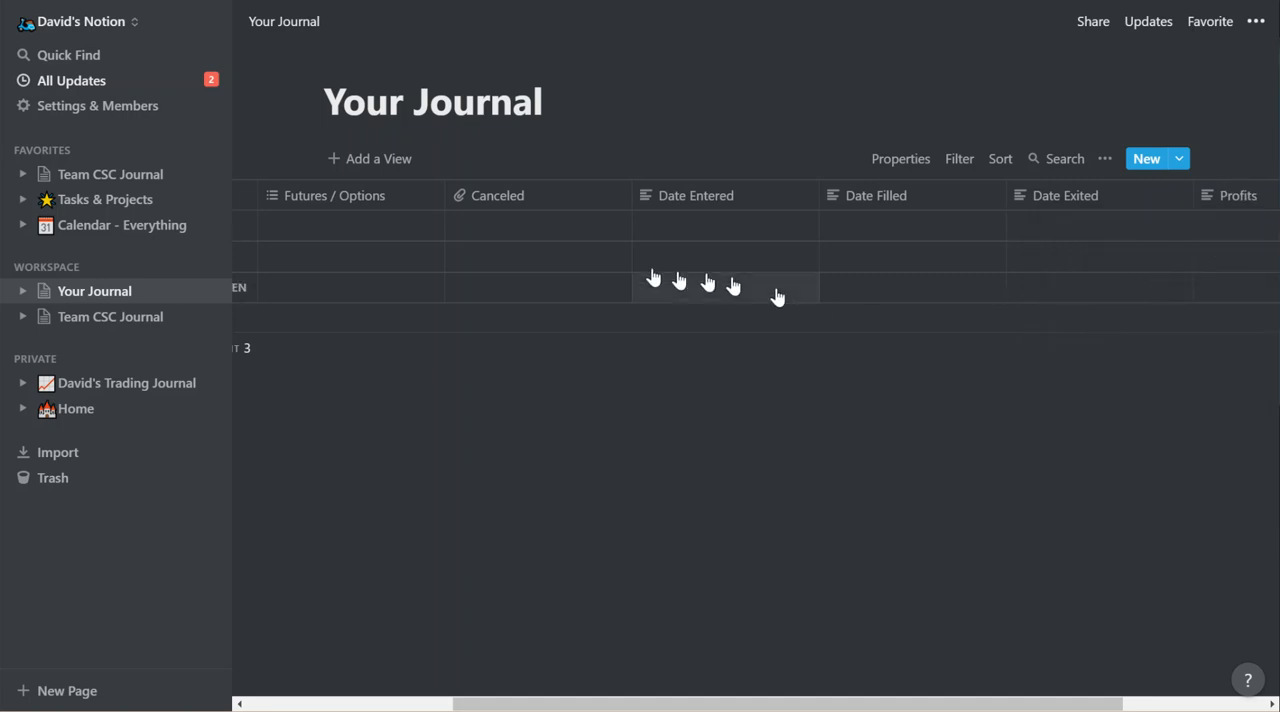
Narrow the Canceled, Futures / Options and Market columns to roughly fit their header names.
left_click_drag(628, 195, 549, 195)
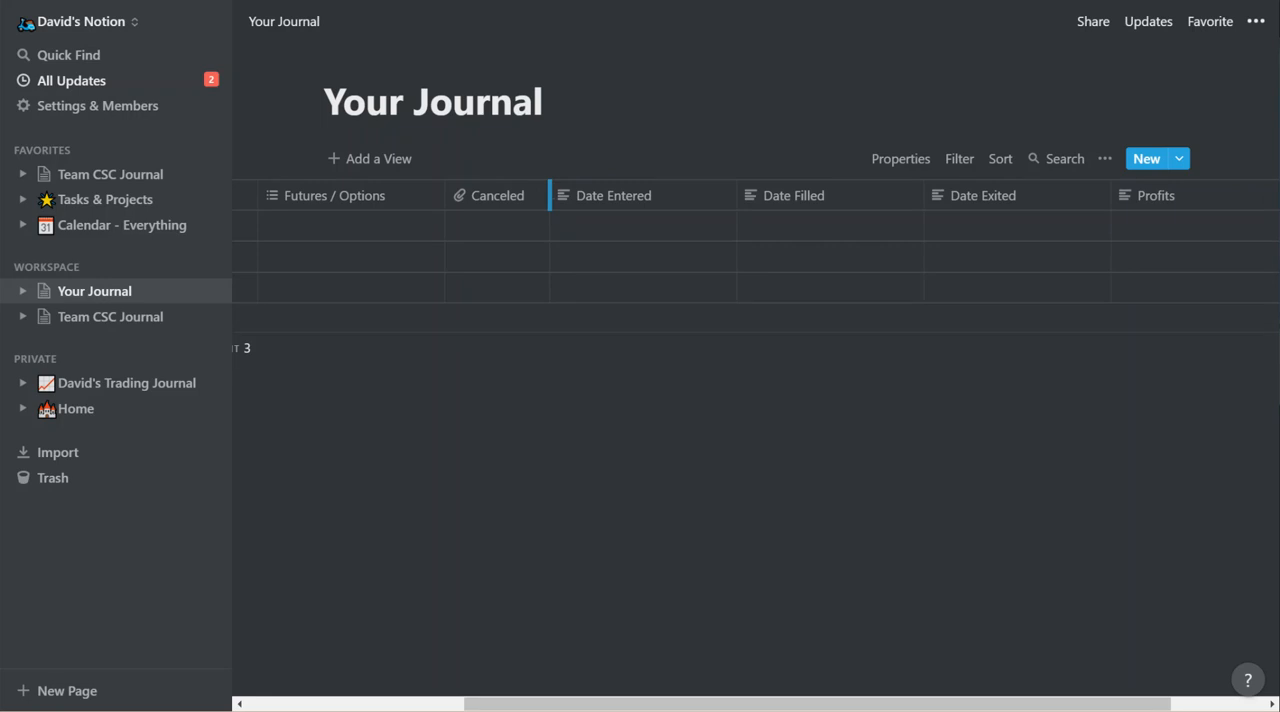
left_click_drag(549, 191, 540, 191)
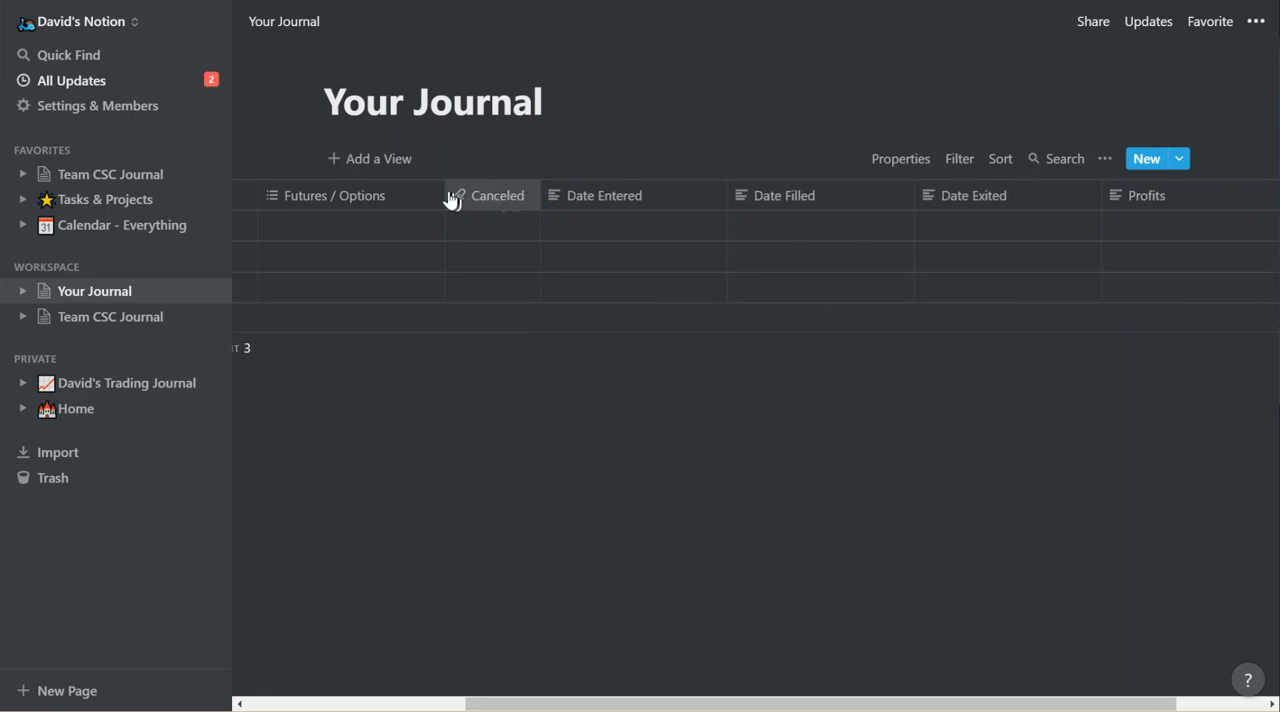
left_click_drag(444, 191, 401, 191)
left_click_drag(499, 693, 229, 686)
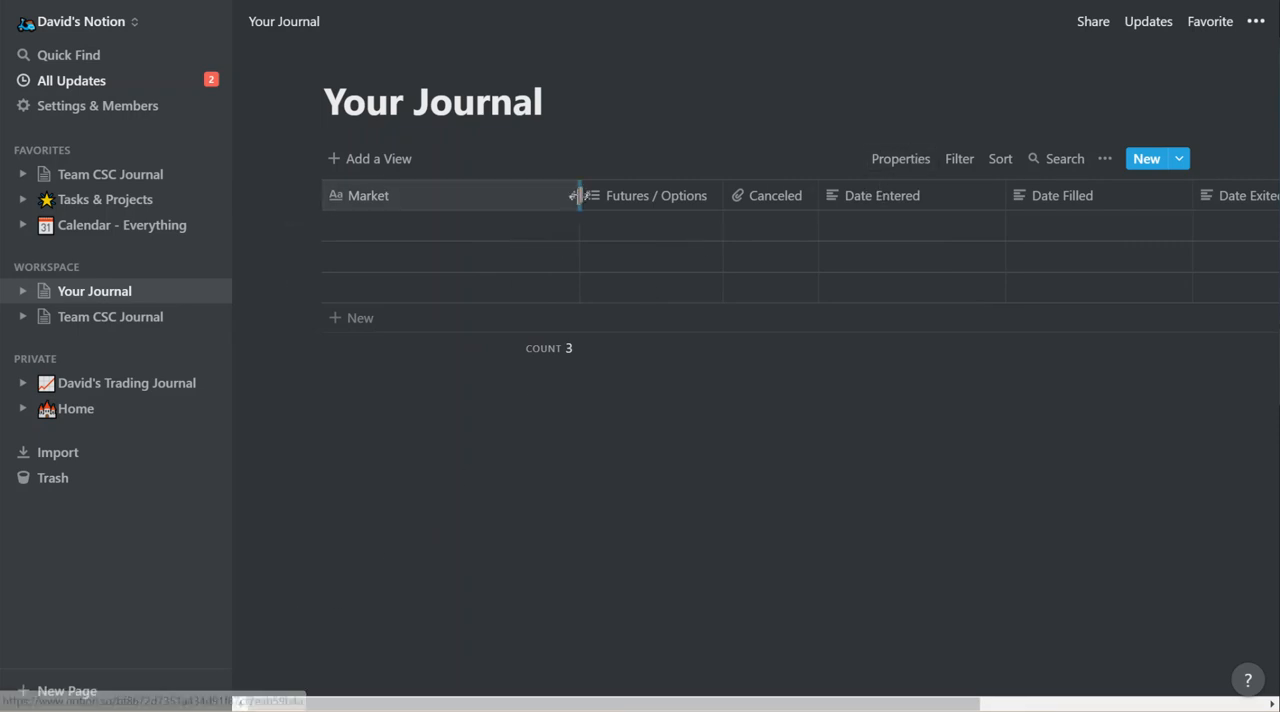
left_click_drag(580, 196, 442, 196)
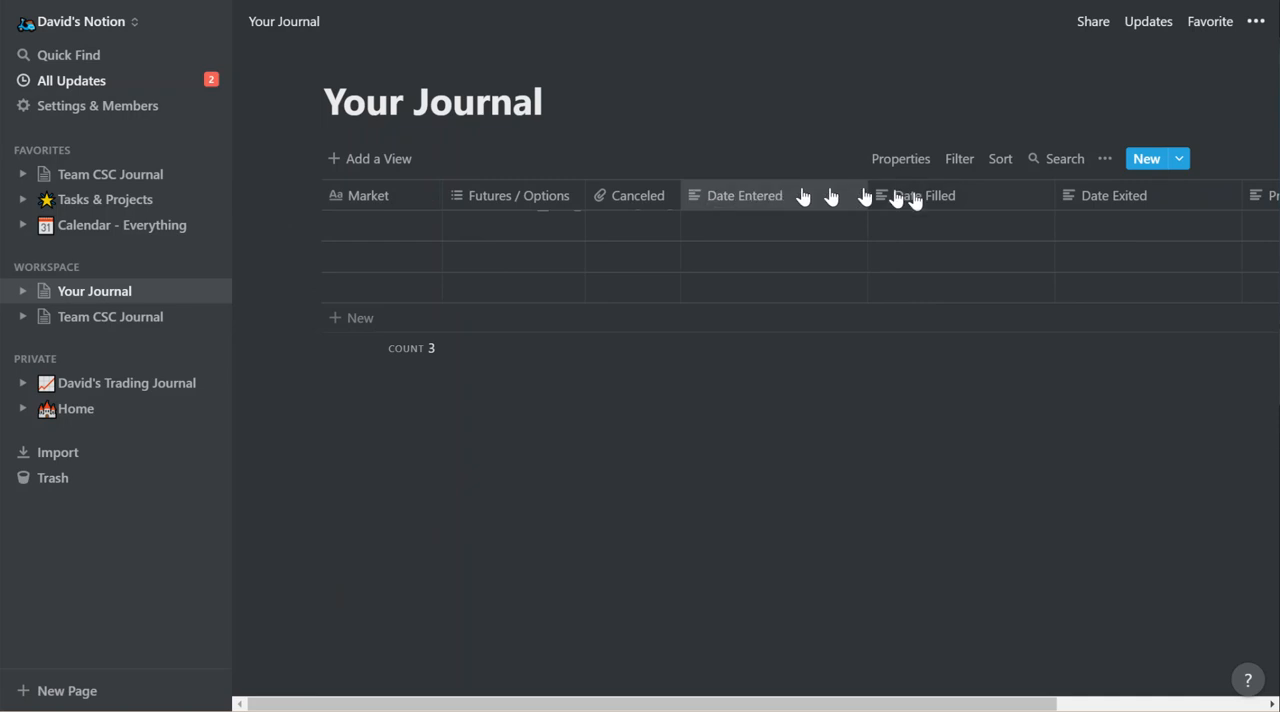
Narrow the Date Entered, Date Filled and Date Exited columns so the whole table fits on the page.
left_click_drag(868, 196, 785, 200)
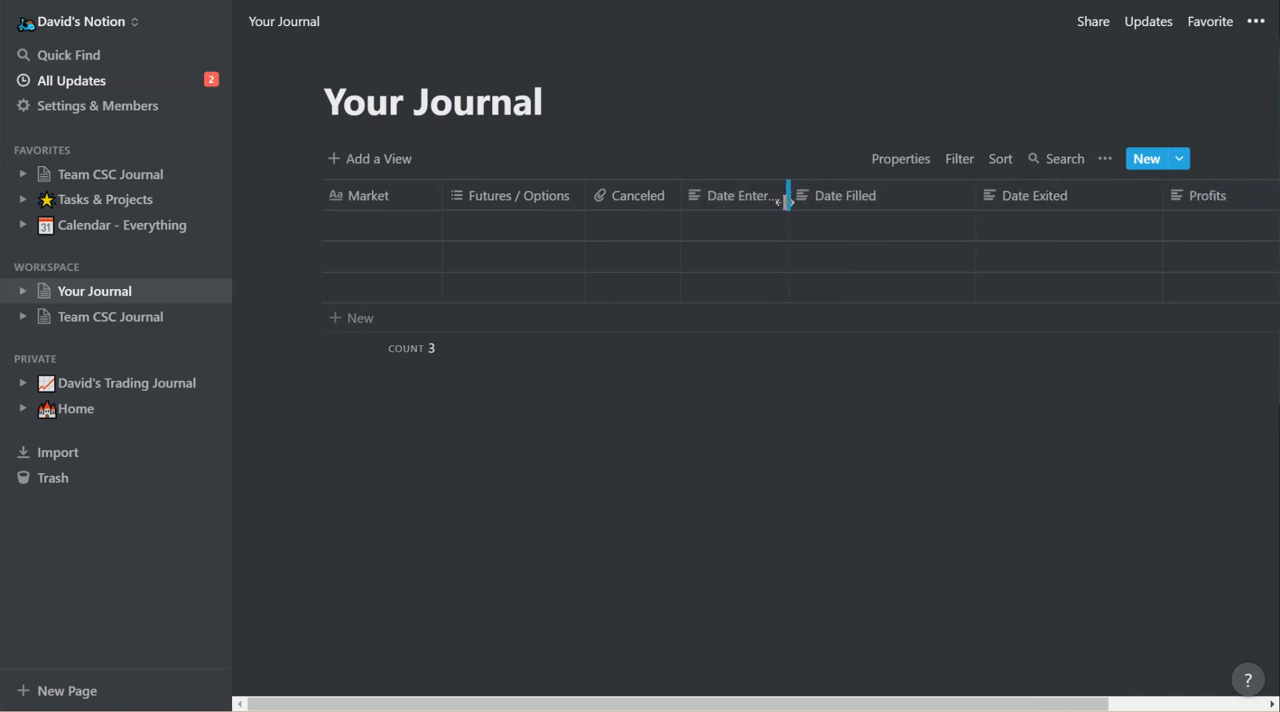
left_click_drag(975, 190, 900, 202)
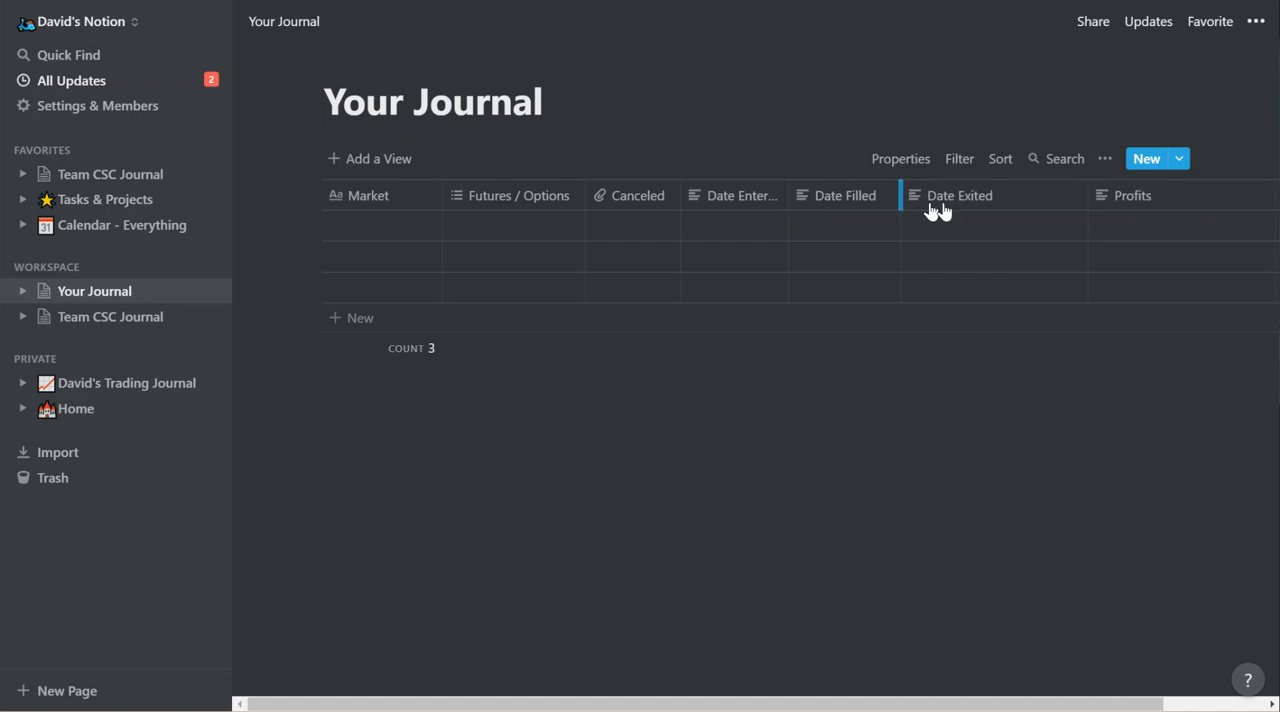
left_click_drag(1087, 200, 1018, 207)
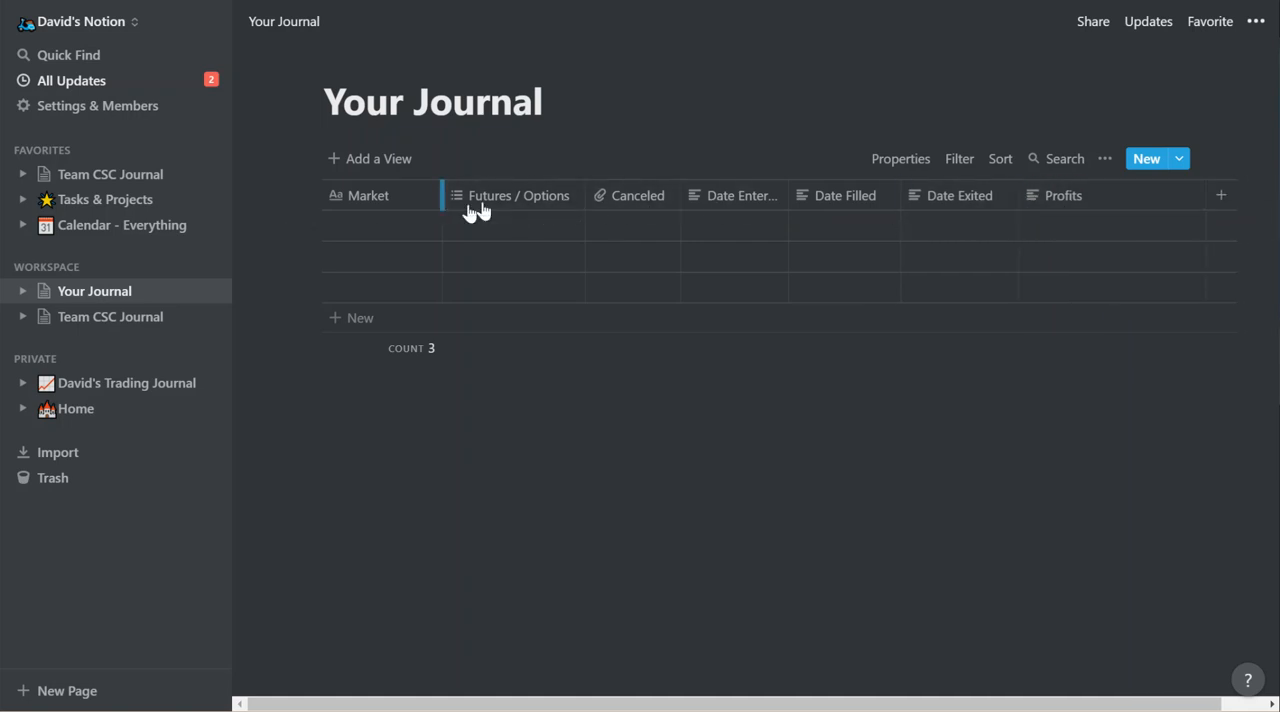
Examine the Futures / Options column's settings, its Multi-Select property type and the option list of its first cell.
left_click(501, 207)
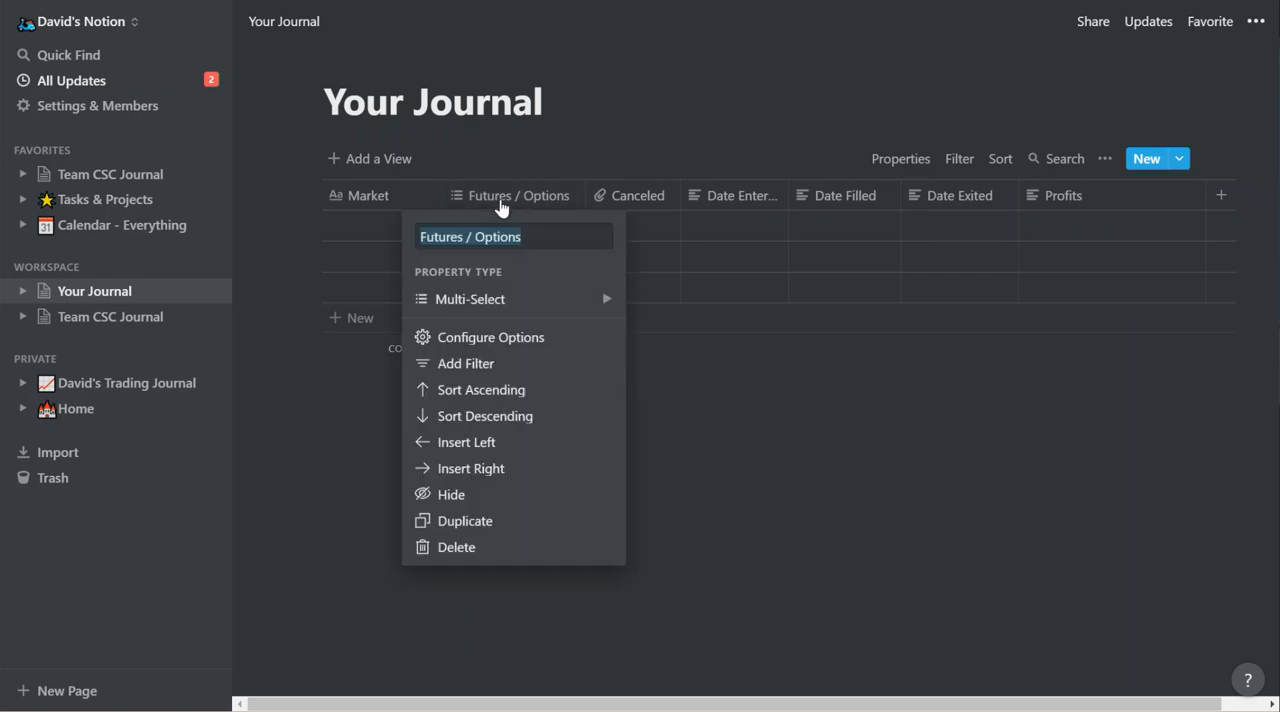
left_click(330, 406)
left_click(520, 229)
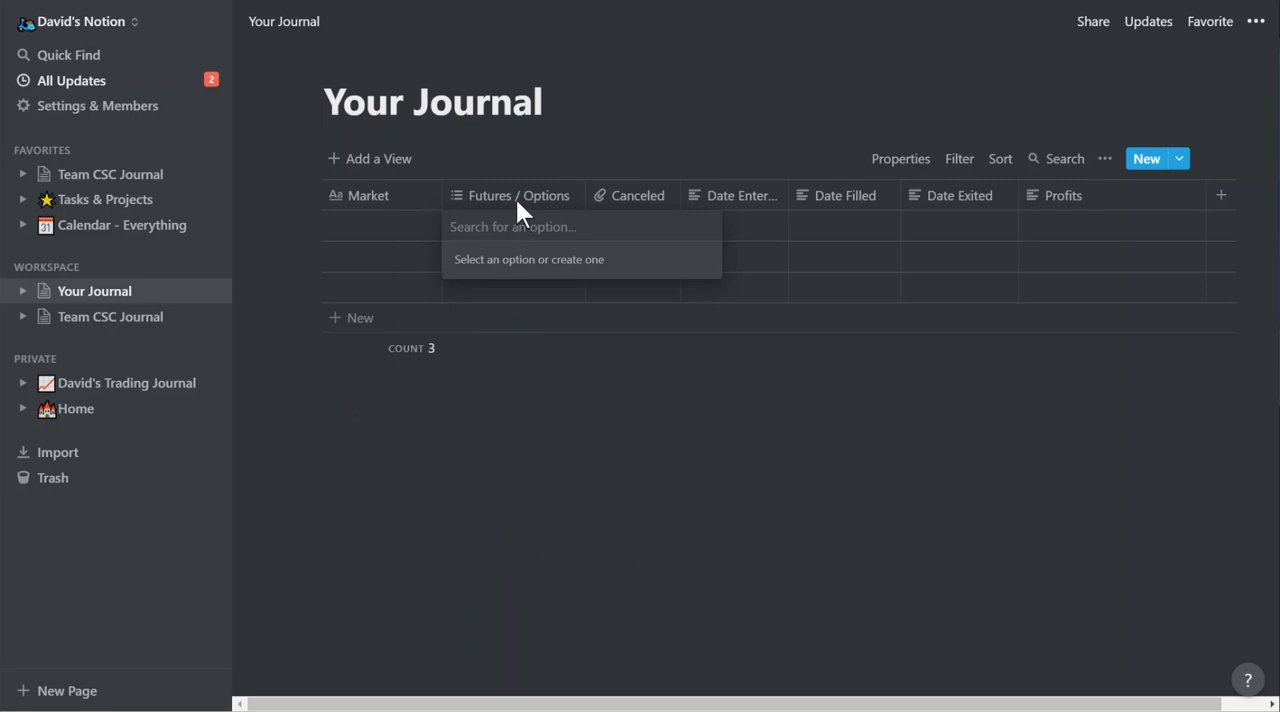
left_click(515, 196)
left_click(515, 197)
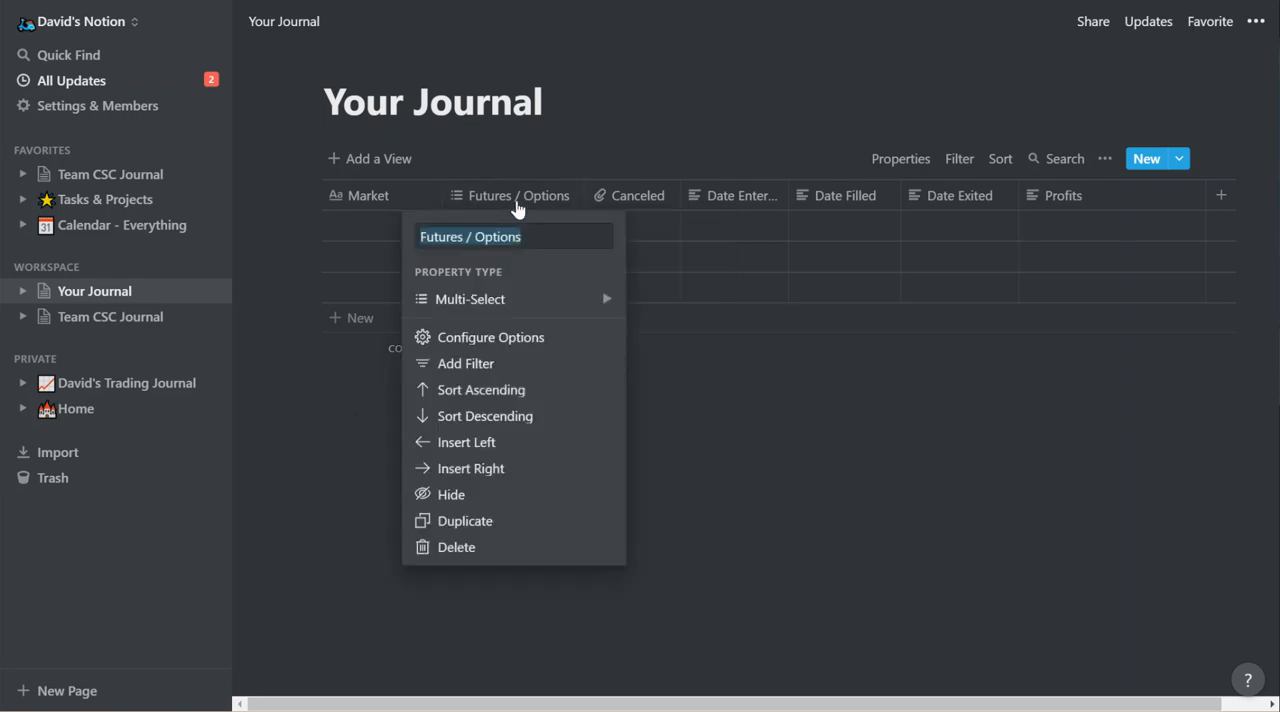
left_click(519, 300)
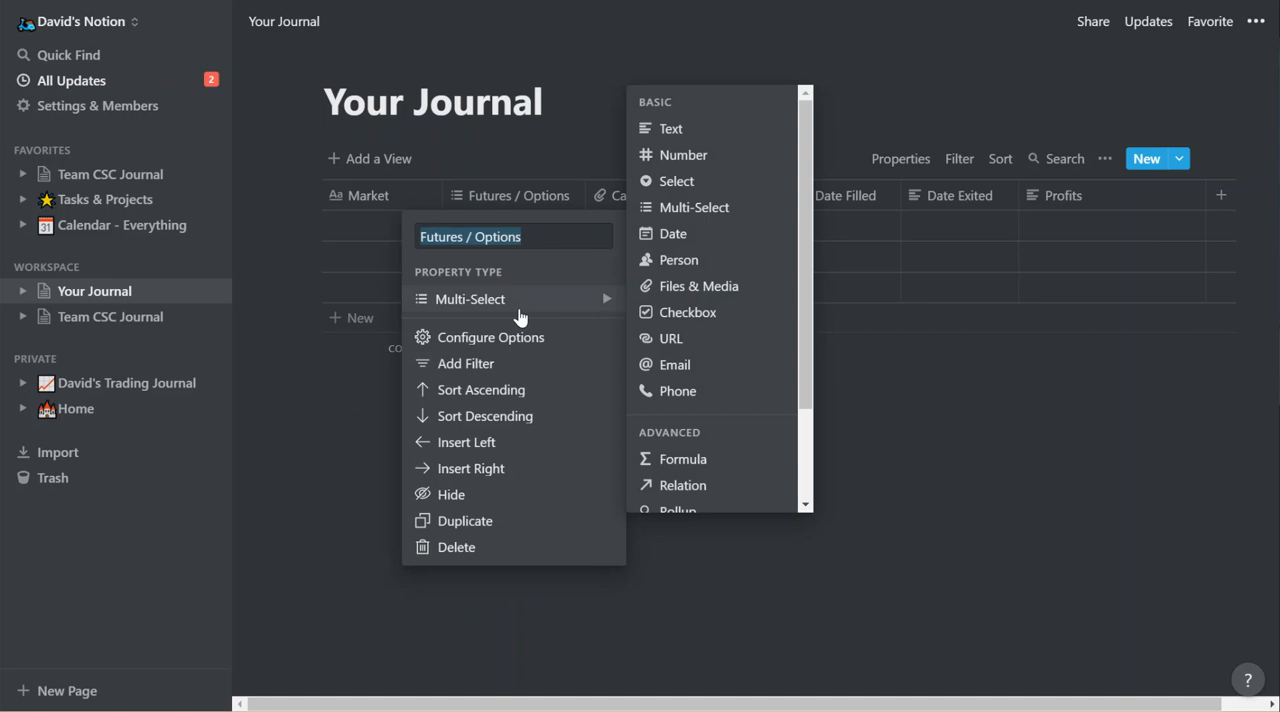
mouse_move(708, 222)
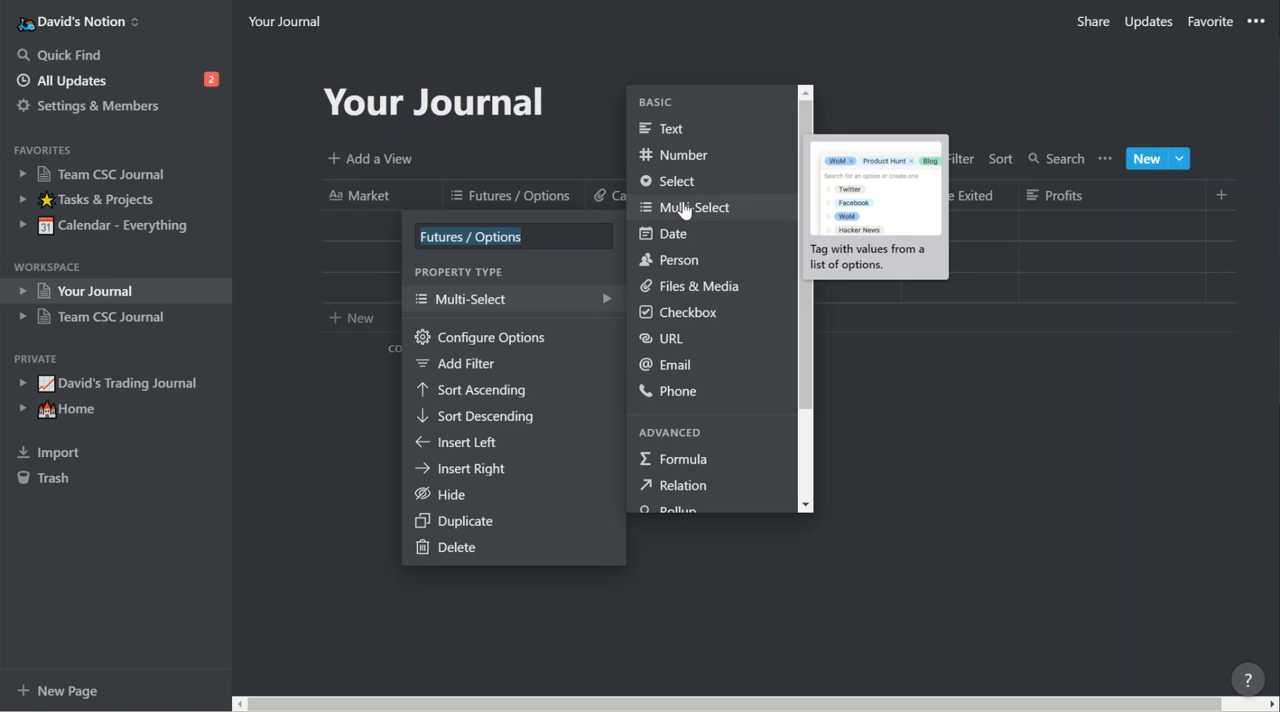
left_click(371, 434)
left_click(517, 242)
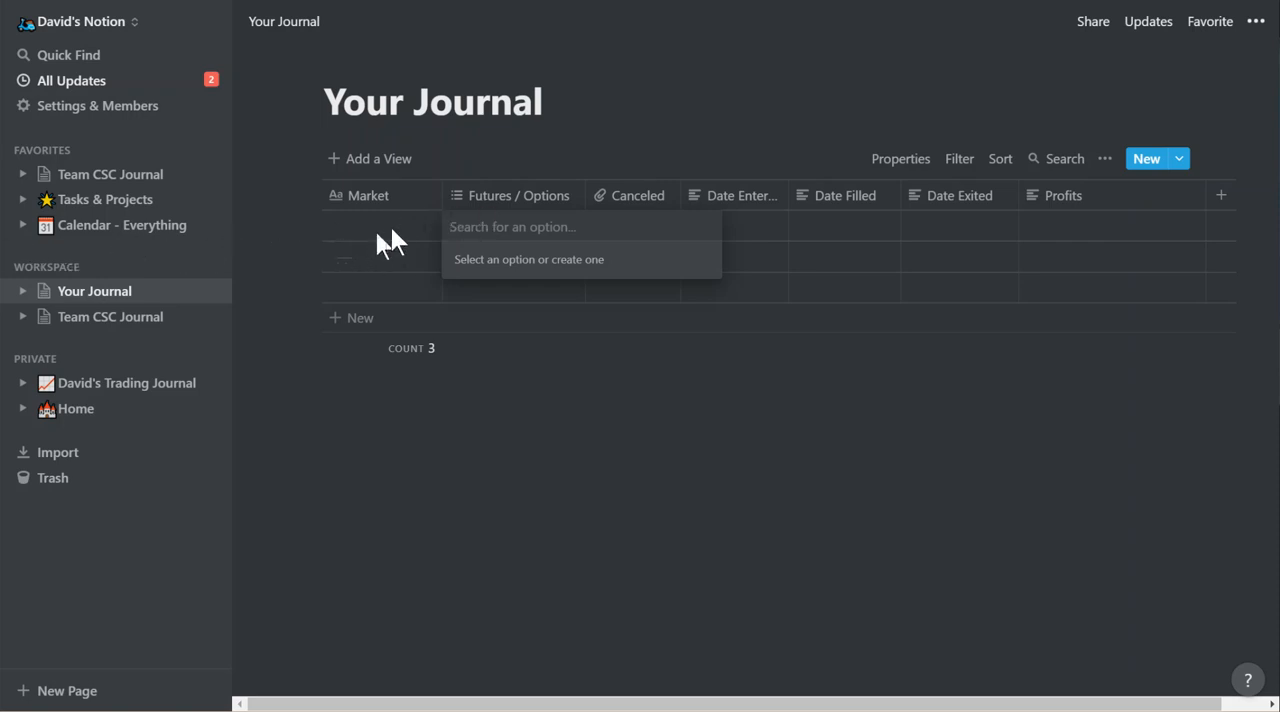
key("Escape")
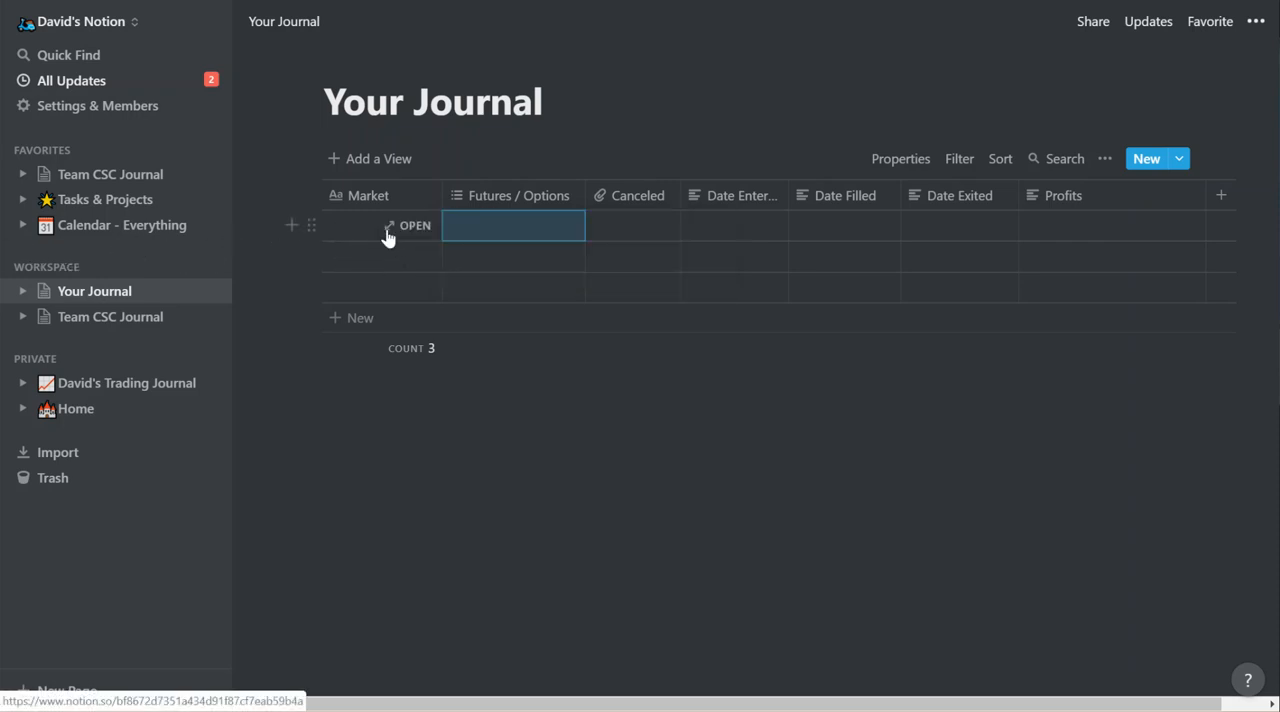
Enter Euro FX as the market in the first table row.
left_click(363, 235)
type("D")
key("BackSpace")
type("Euro")
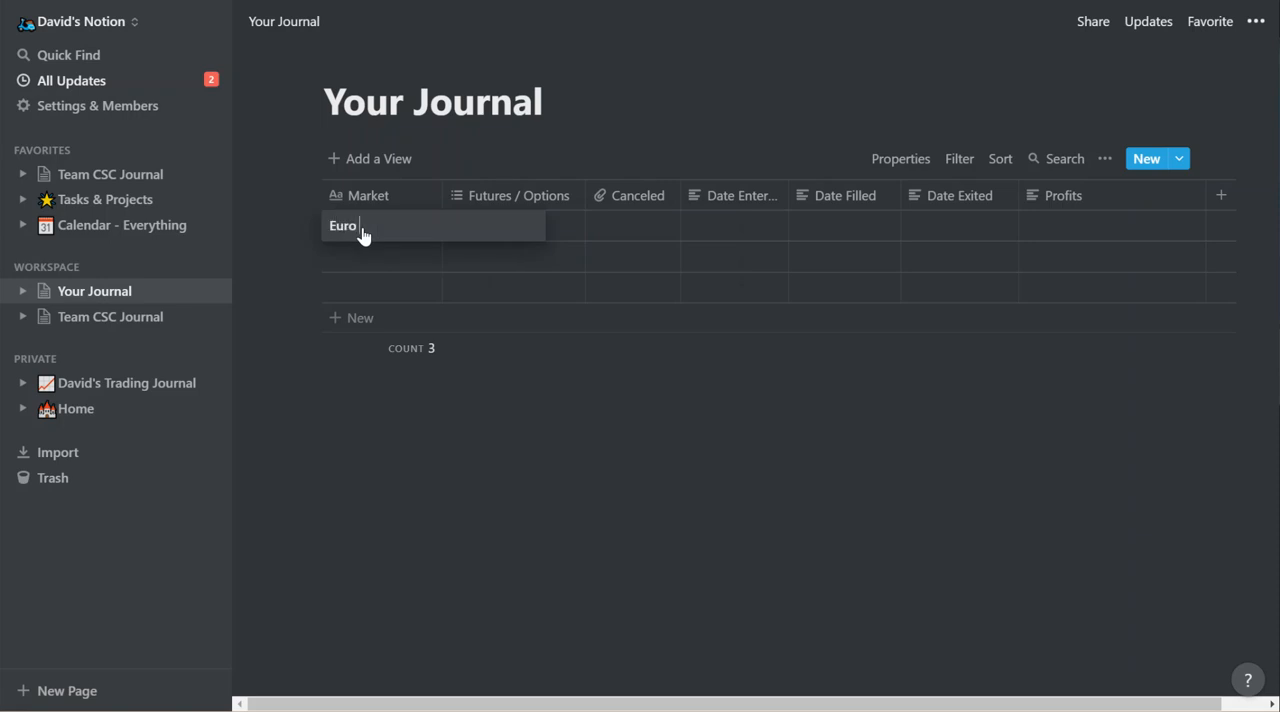
type(" FX")
key("Tab")
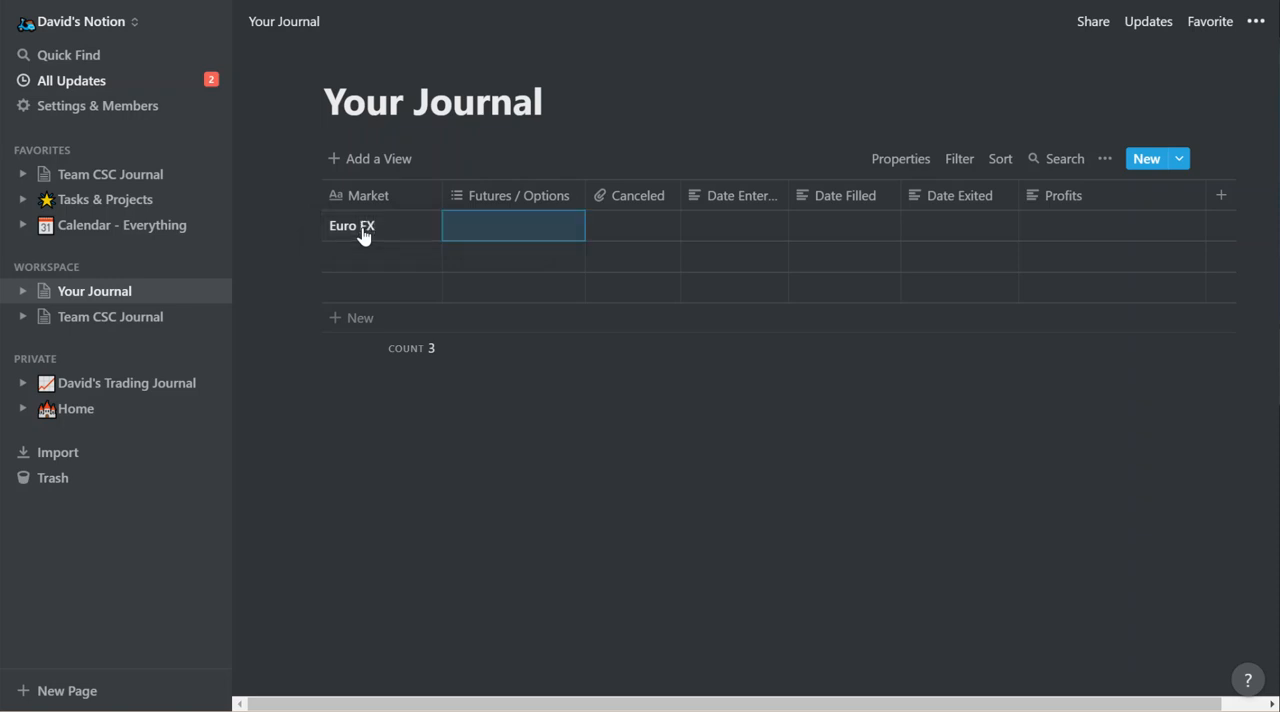
Create the tags Futures and Options in the Euro FX row's Futures / Options cell.
type("Futures")
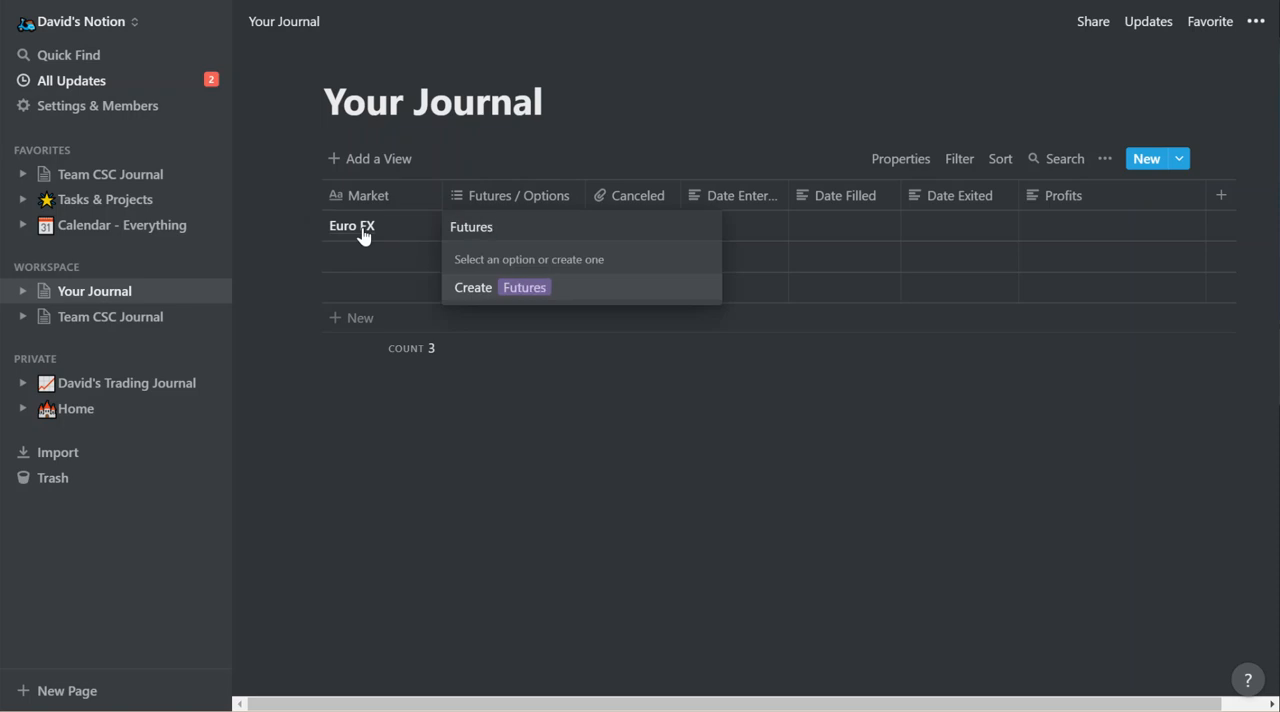
key("Return")
type("Options")
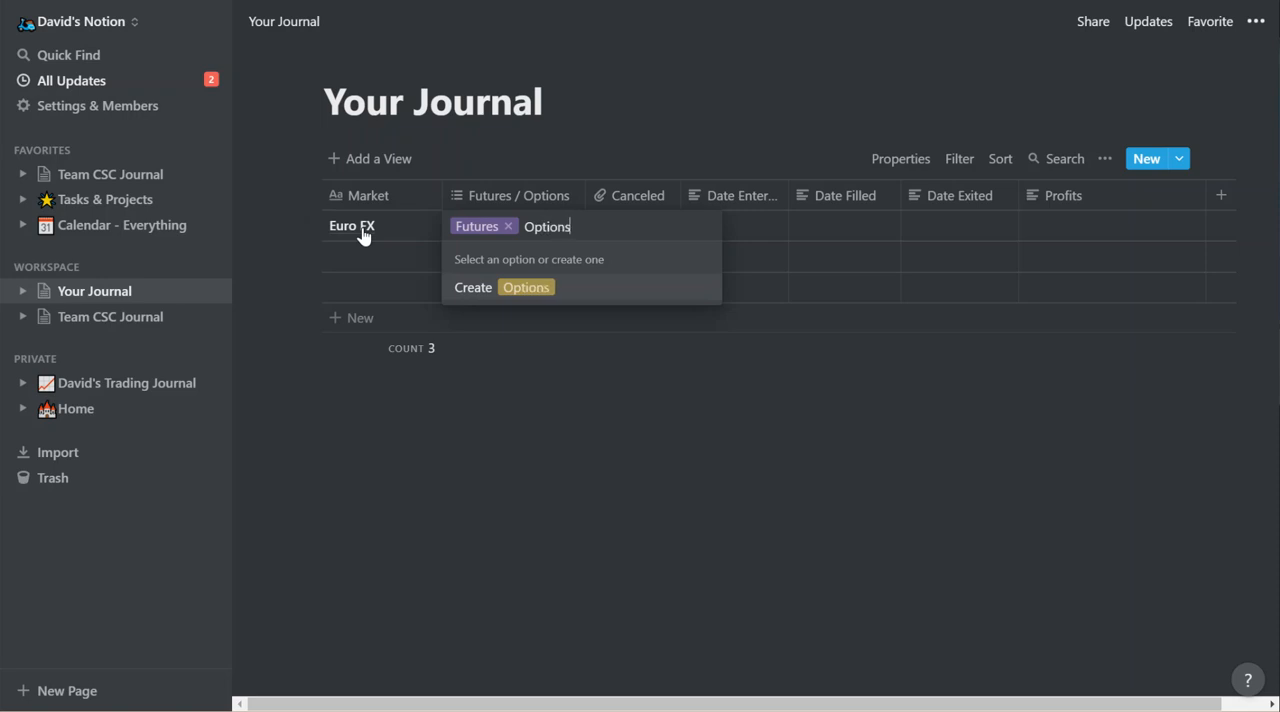
key("Return")
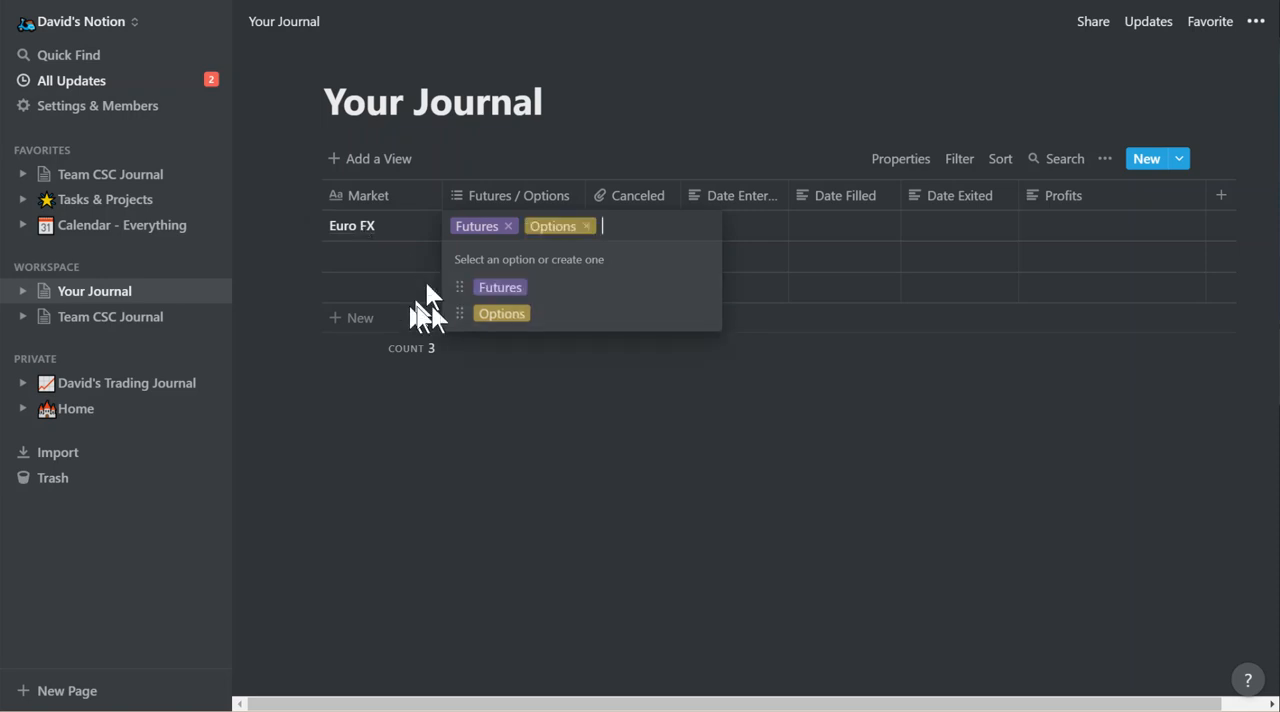
left_click(523, 416)
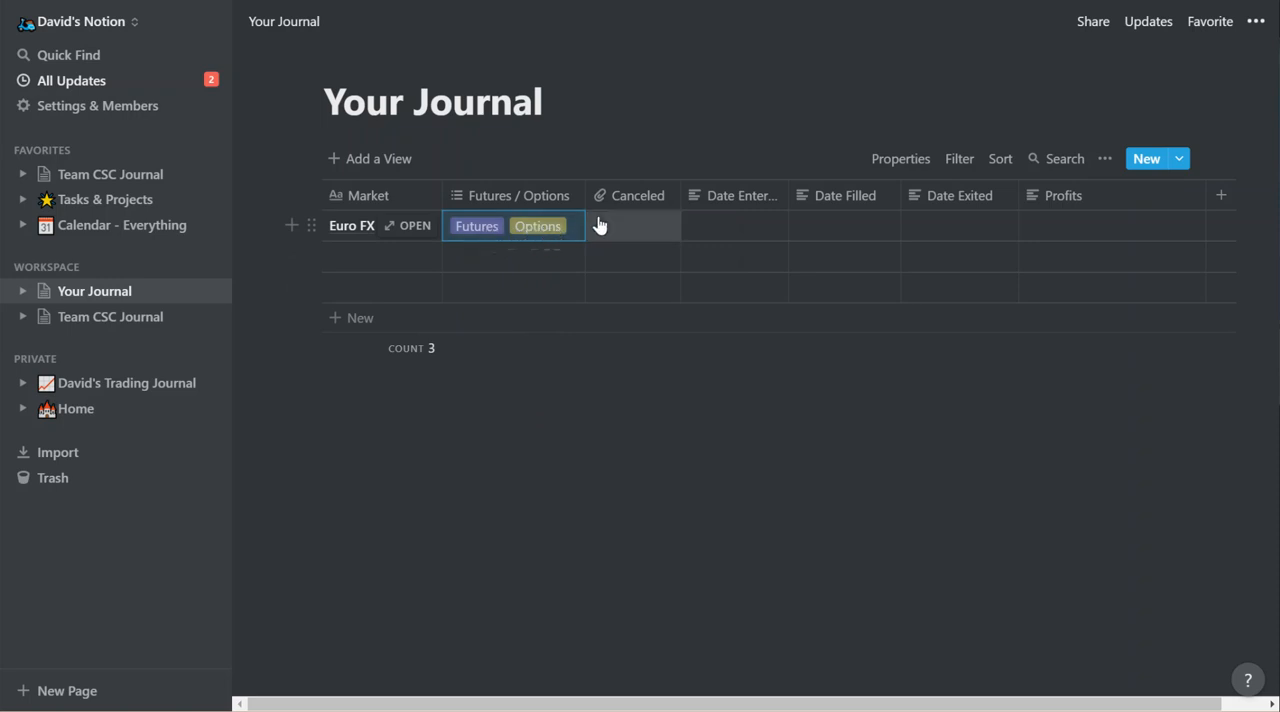
Remove the Options tag from the Euro FX row, keeping only Futures.
left_click(557, 236)
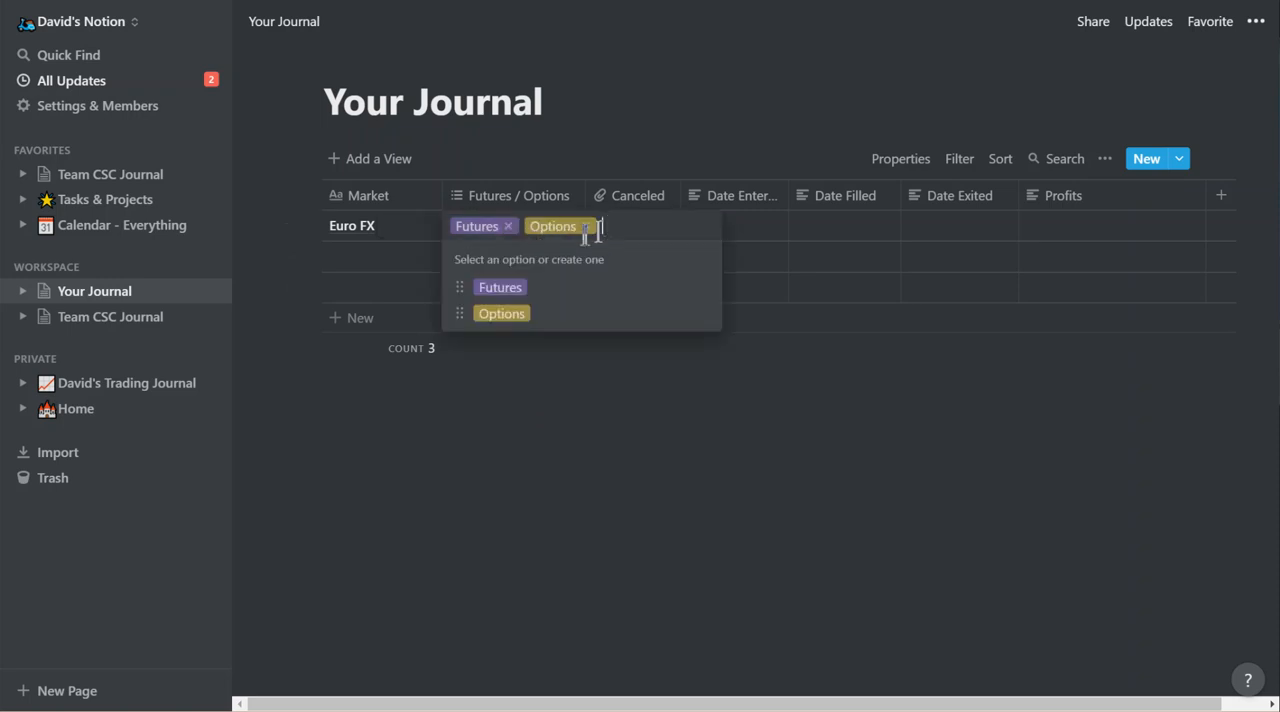
left_click(586, 228)
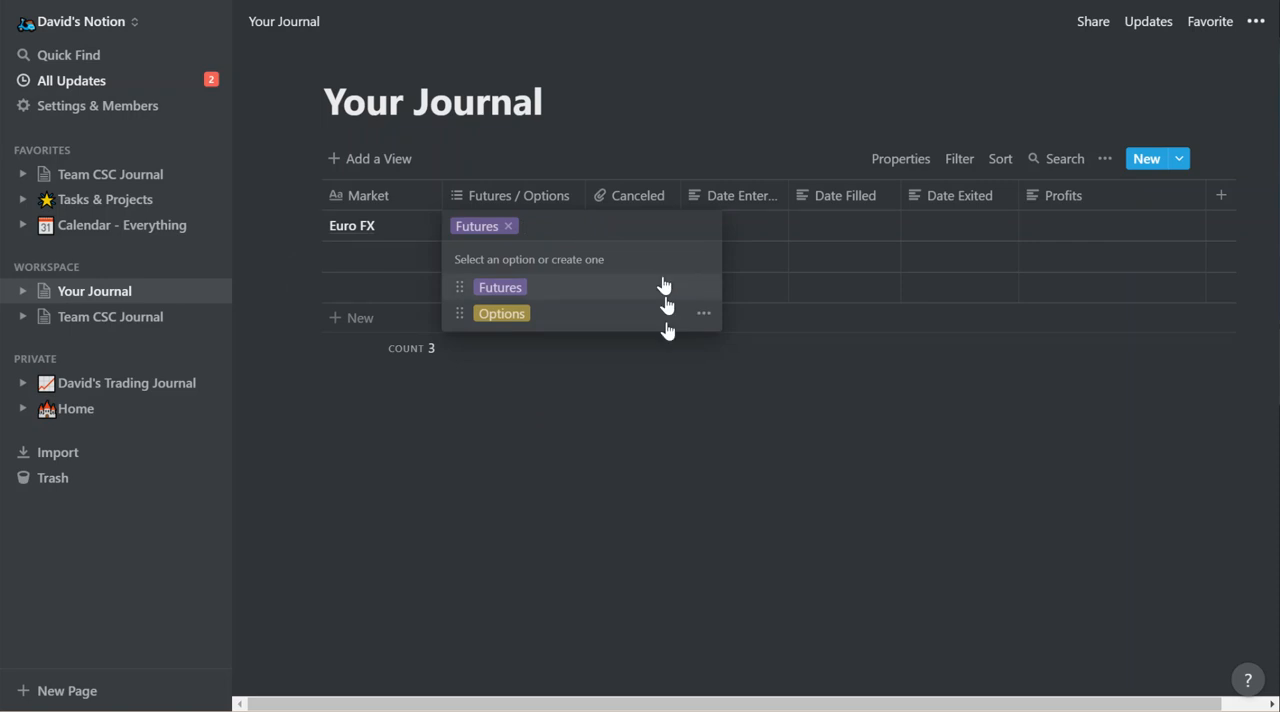
left_click(632, 443)
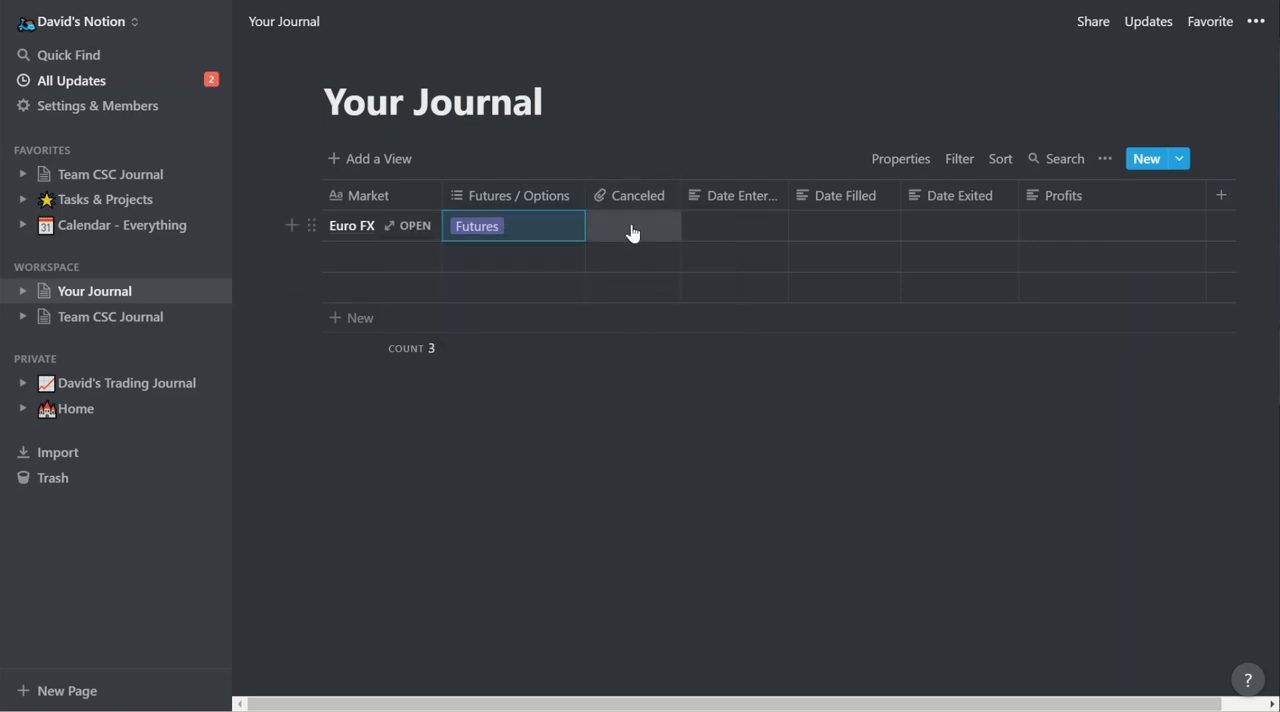
Change the Canceled column's property type to Checkbox.
right_click(631, 232)
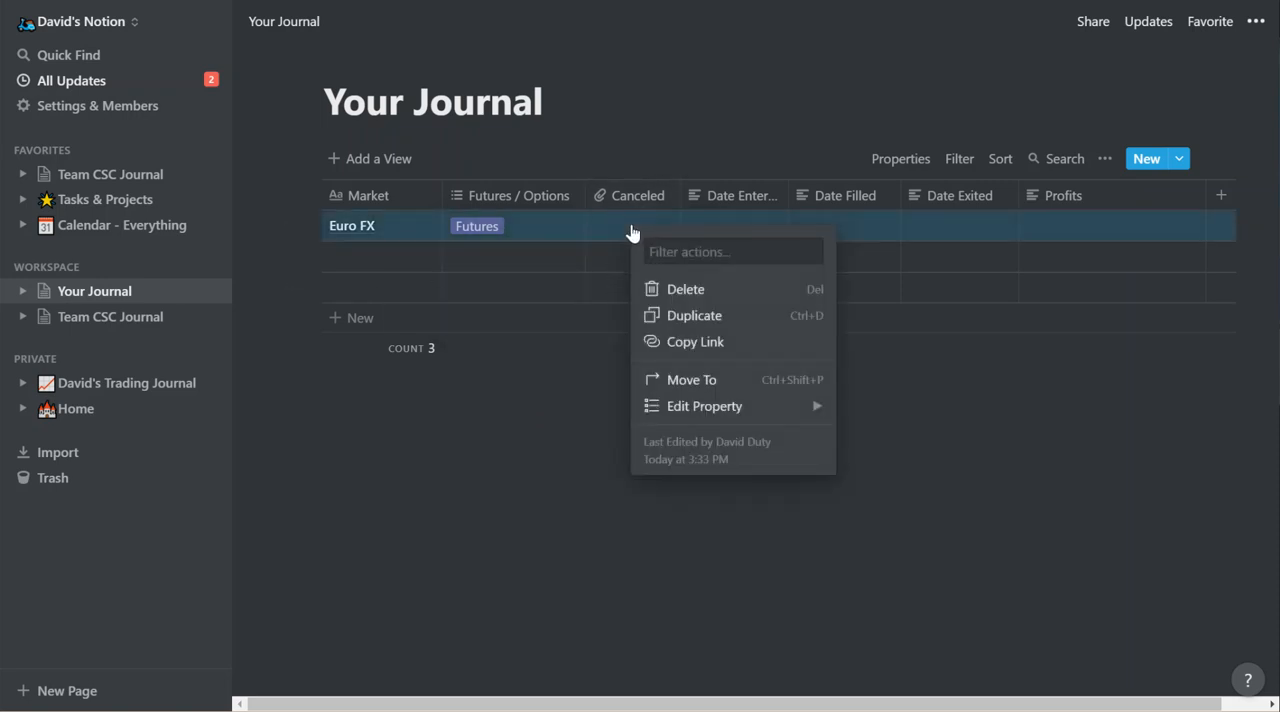
left_click(614, 230)
left_click(629, 205)
mouse_move(620, 311)
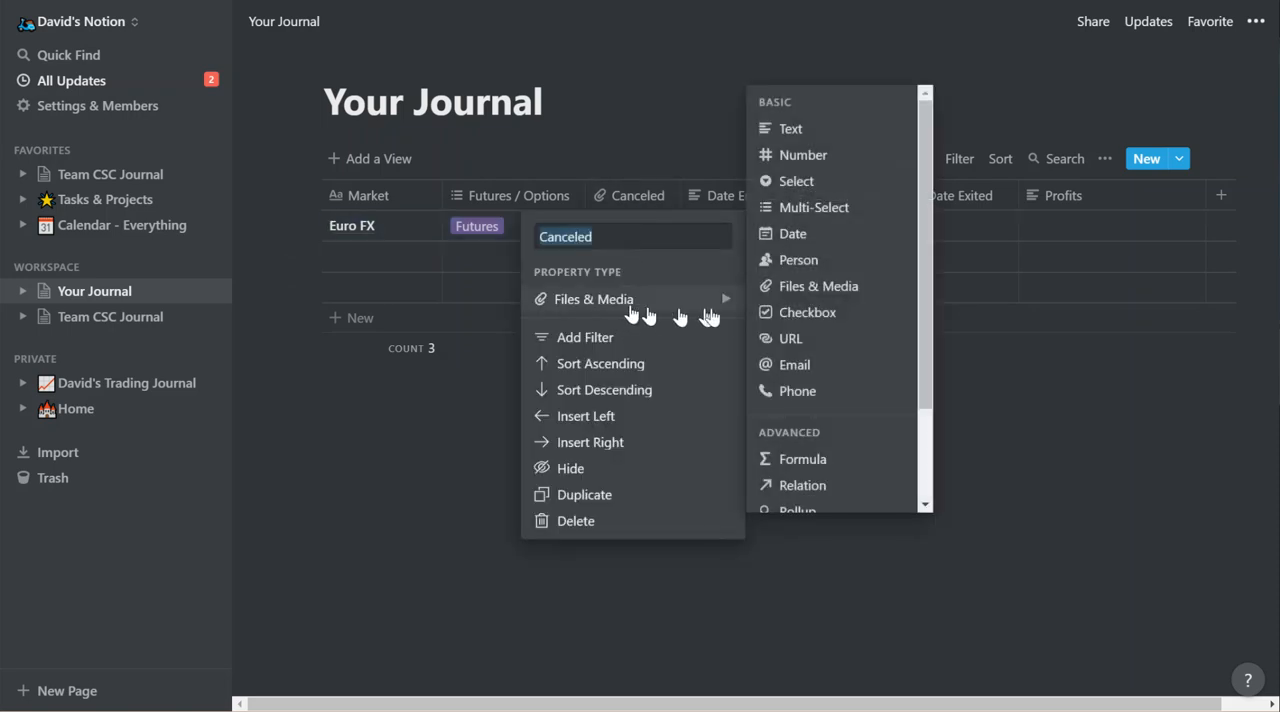
left_click(824, 315)
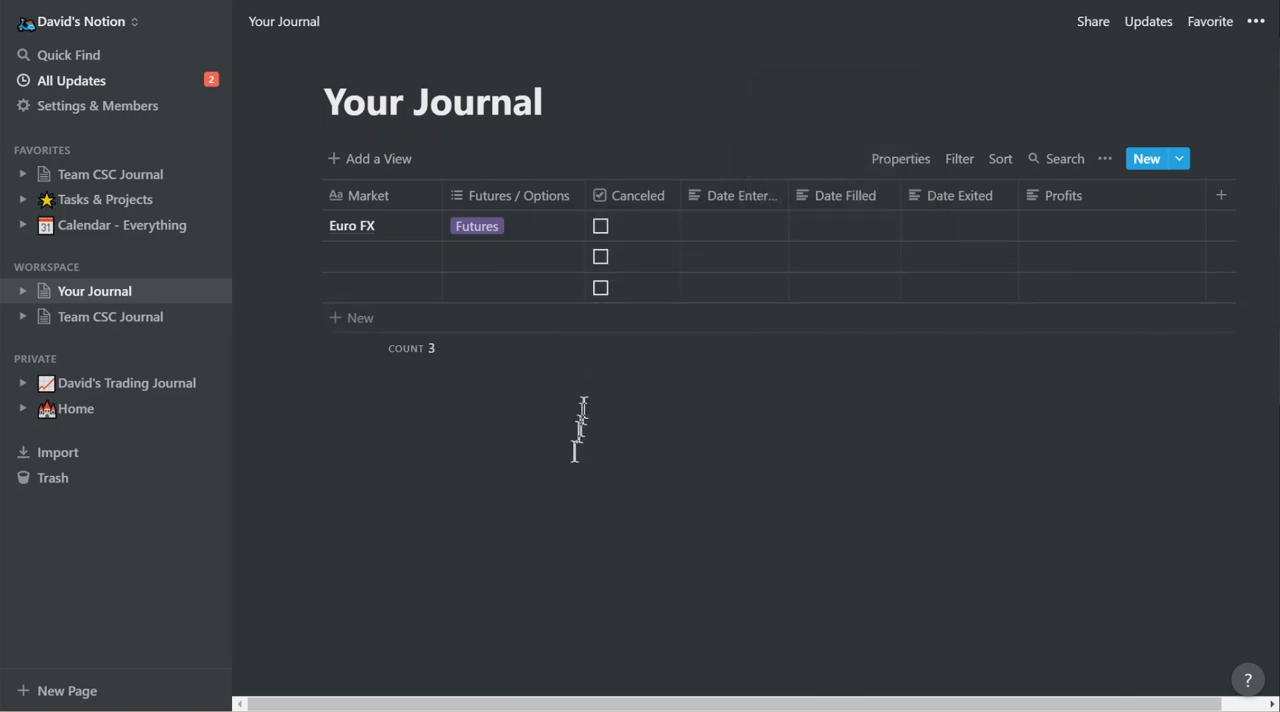
Try out the Euro FX row's Canceled checkbox by ticking it and clearing it again.
left_click(602, 225)
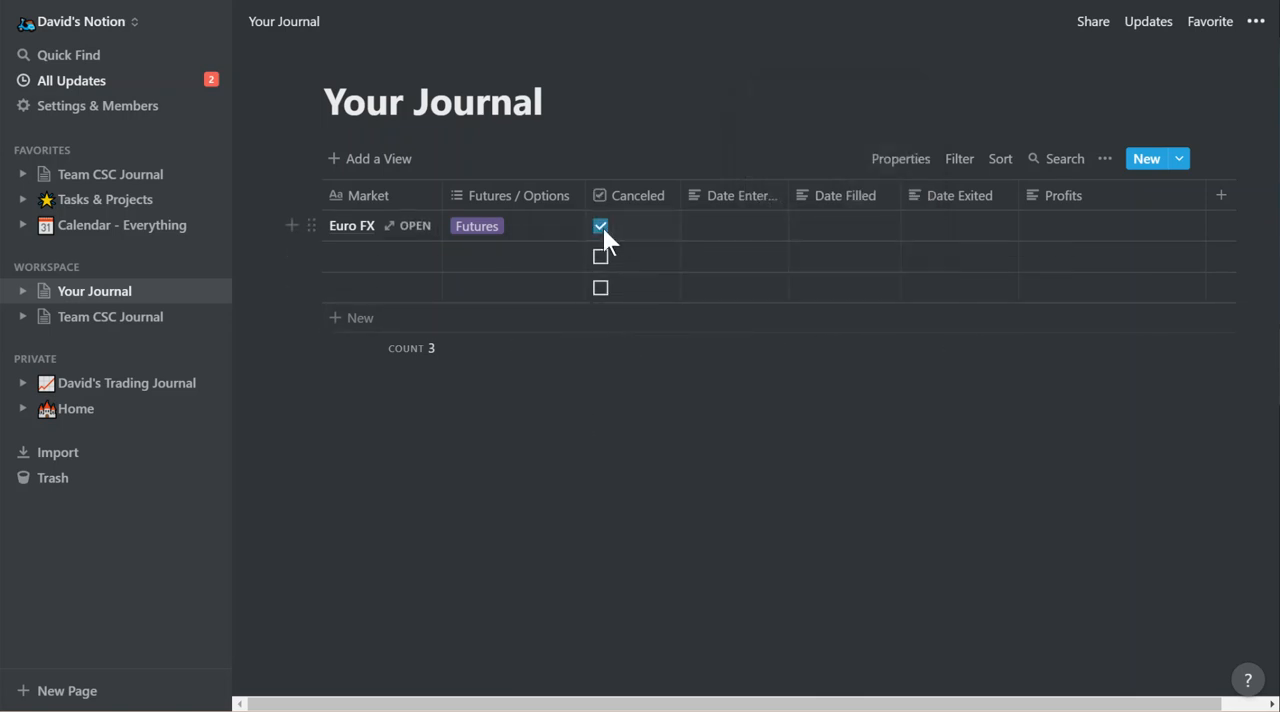
left_click(600, 224)
left_click(734, 229)
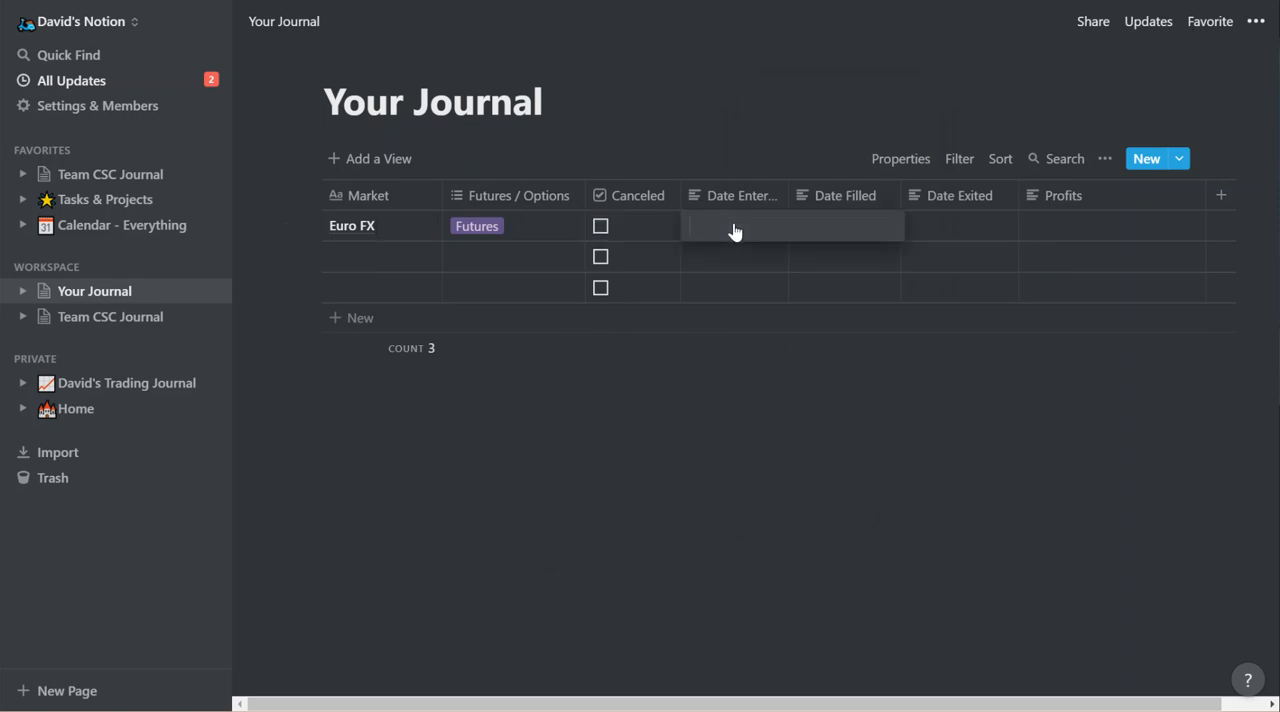
key("Escape")
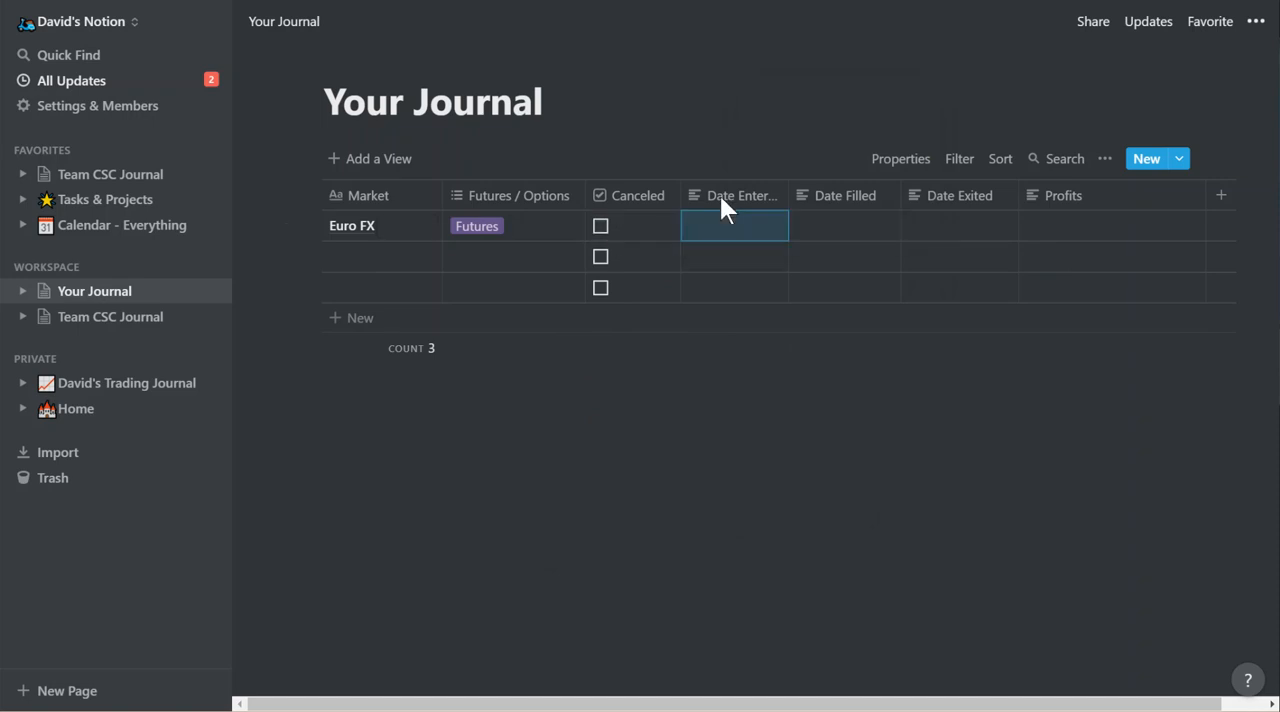
Change the Date Entered column's property type to Date and set the Euro FX row's entry to Jun 10, 2019.
left_click(720, 195)
mouse_move(733, 297)
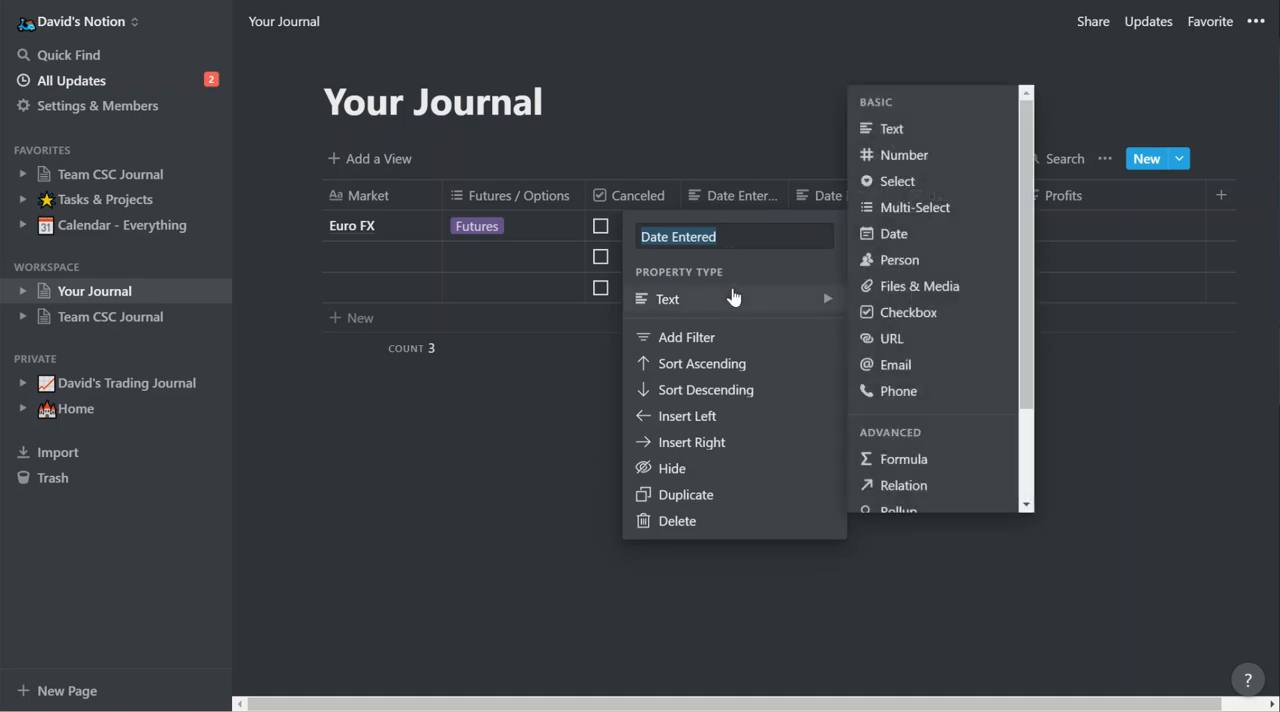
left_click(893, 236)
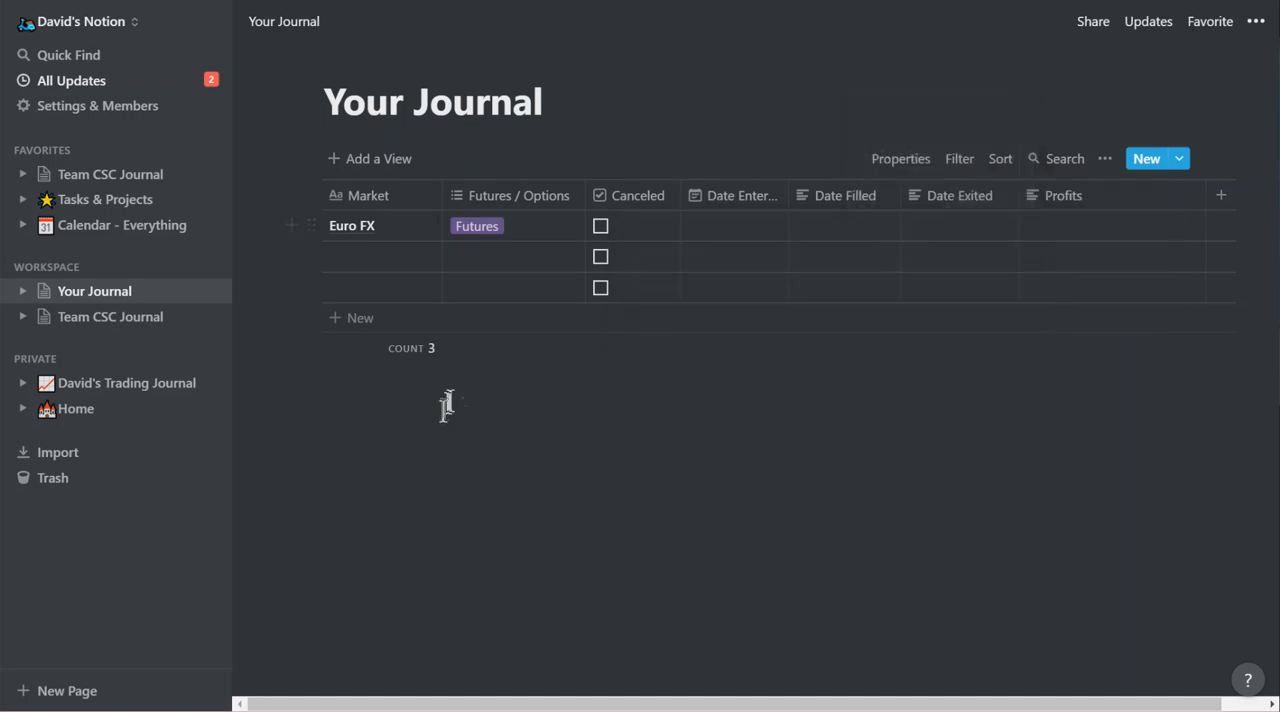
left_click(737, 229)
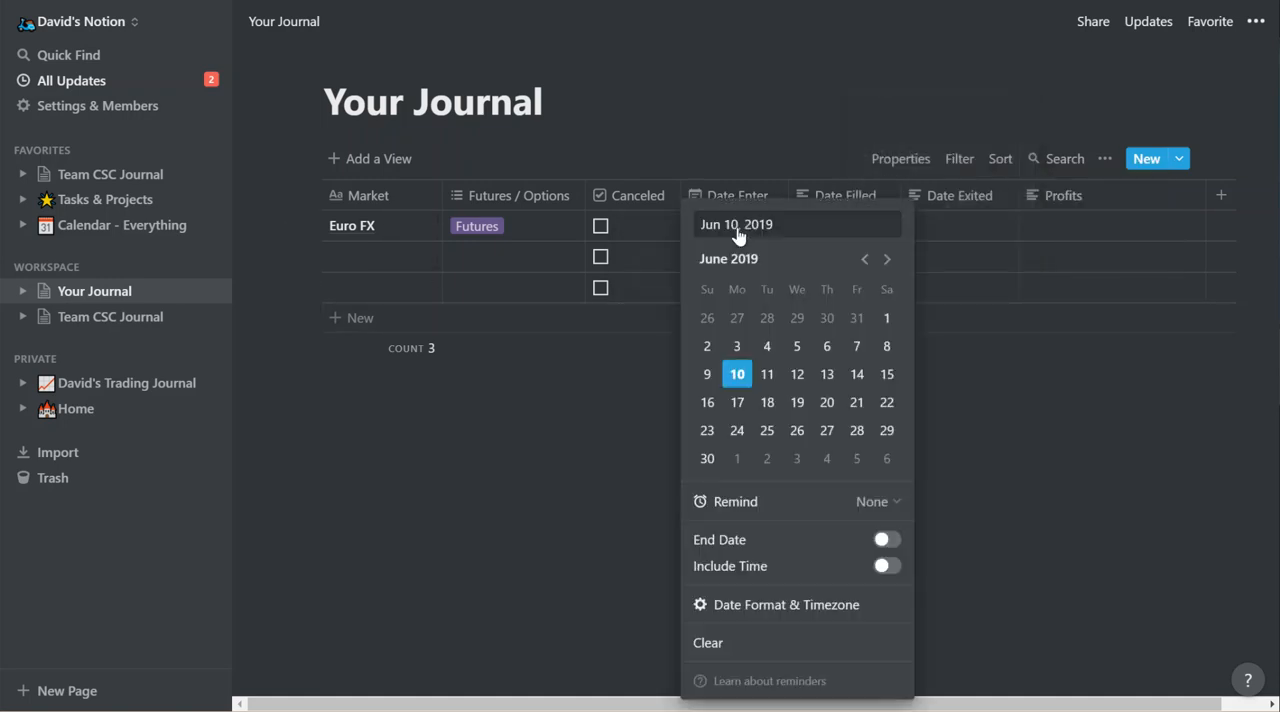
left_click(630, 405)
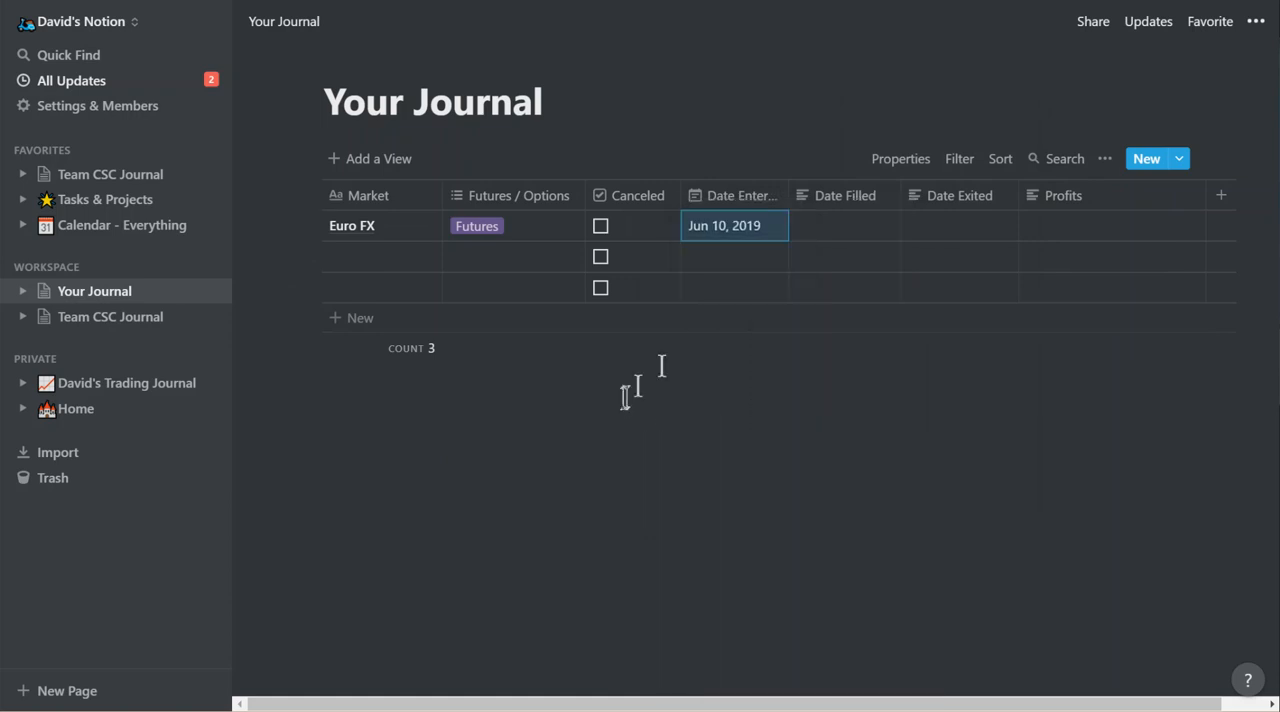
Change the property type of the Date Filled and Date Exited columns to Date.
left_click(837, 234)
key("Escape")
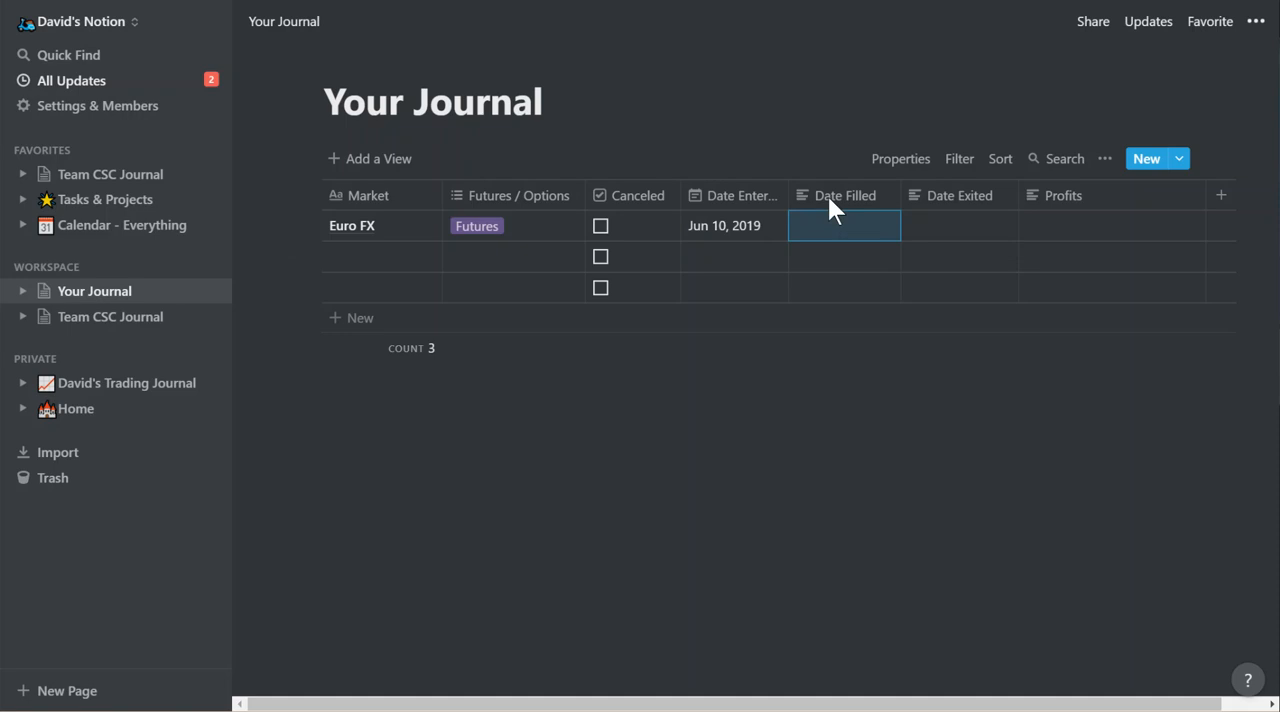
left_click(828, 199)
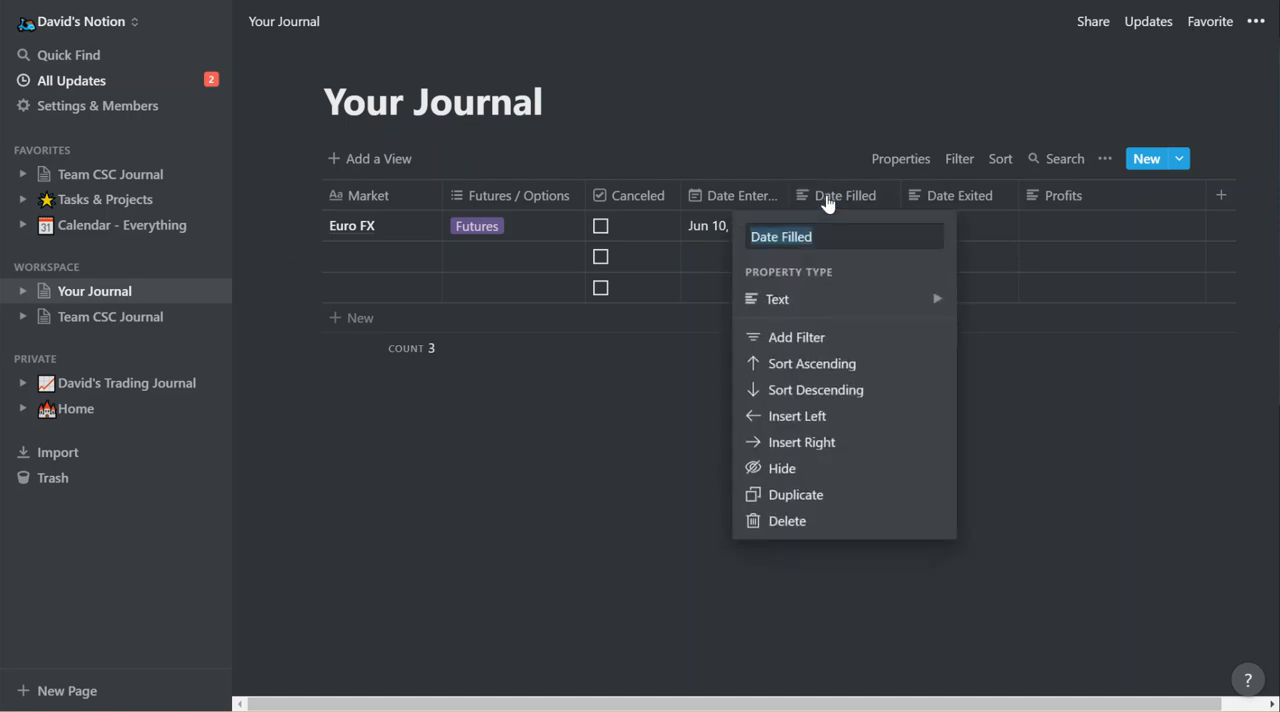
mouse_move(777, 300)
left_click(1006, 240)
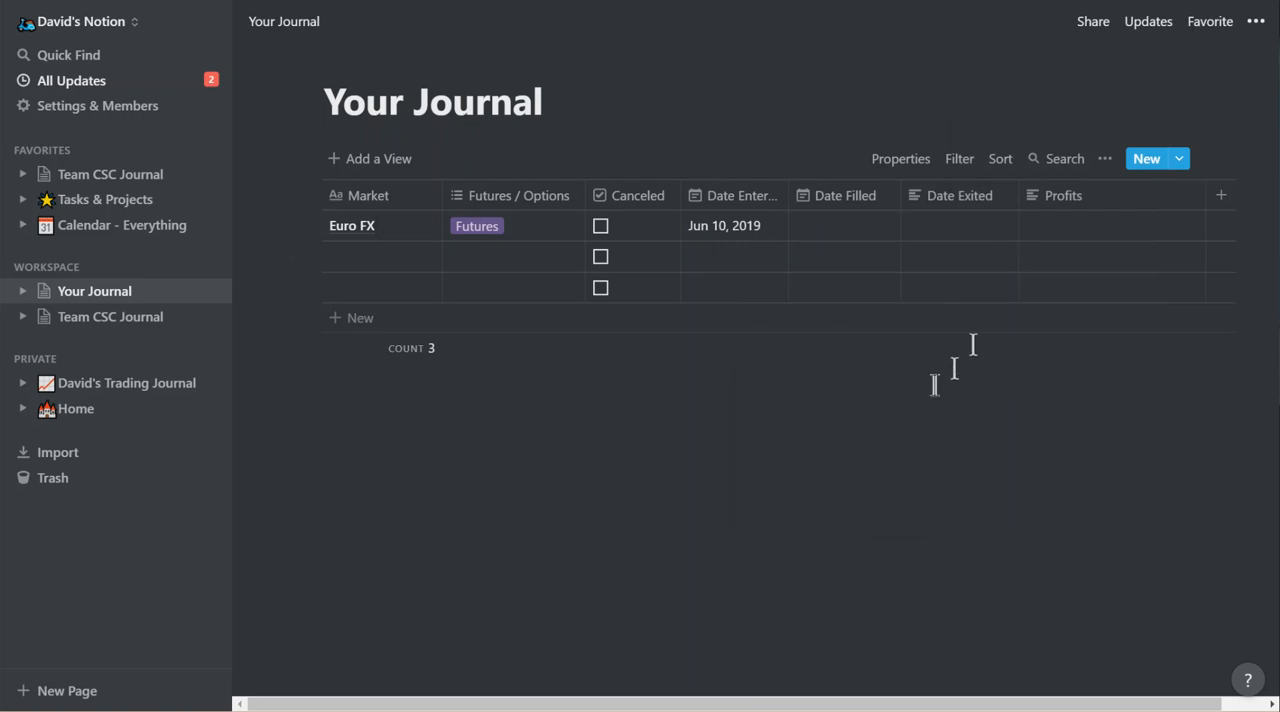
left_click(969, 207)
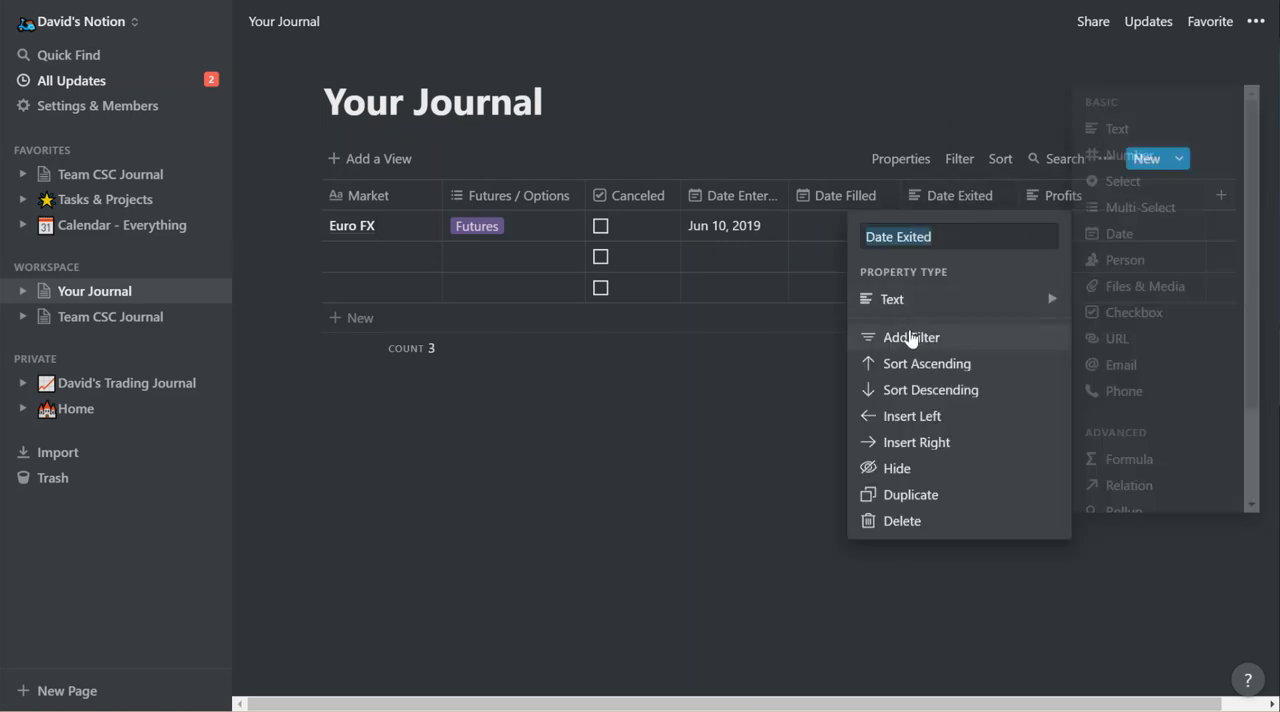
mouse_move(909, 299)
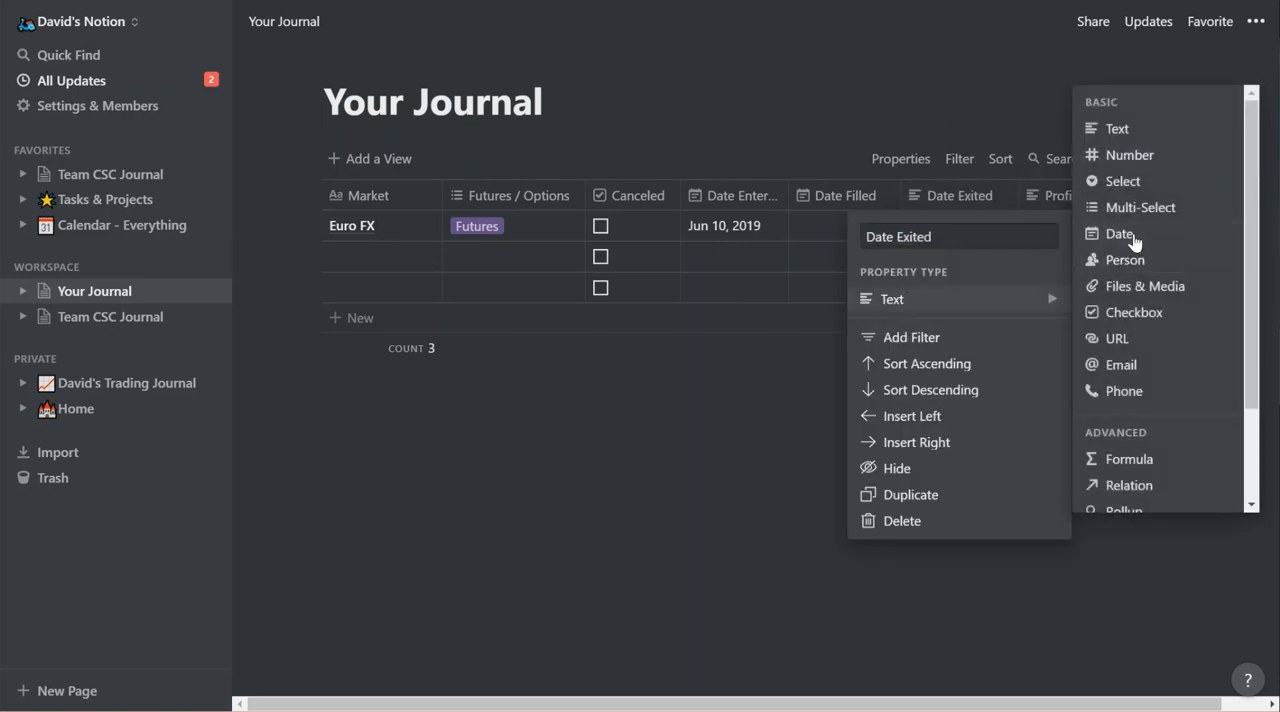
left_click(1120, 236)
Change the Profits column's property type to Number.
left_click(1060, 206)
mouse_move(1043, 299)
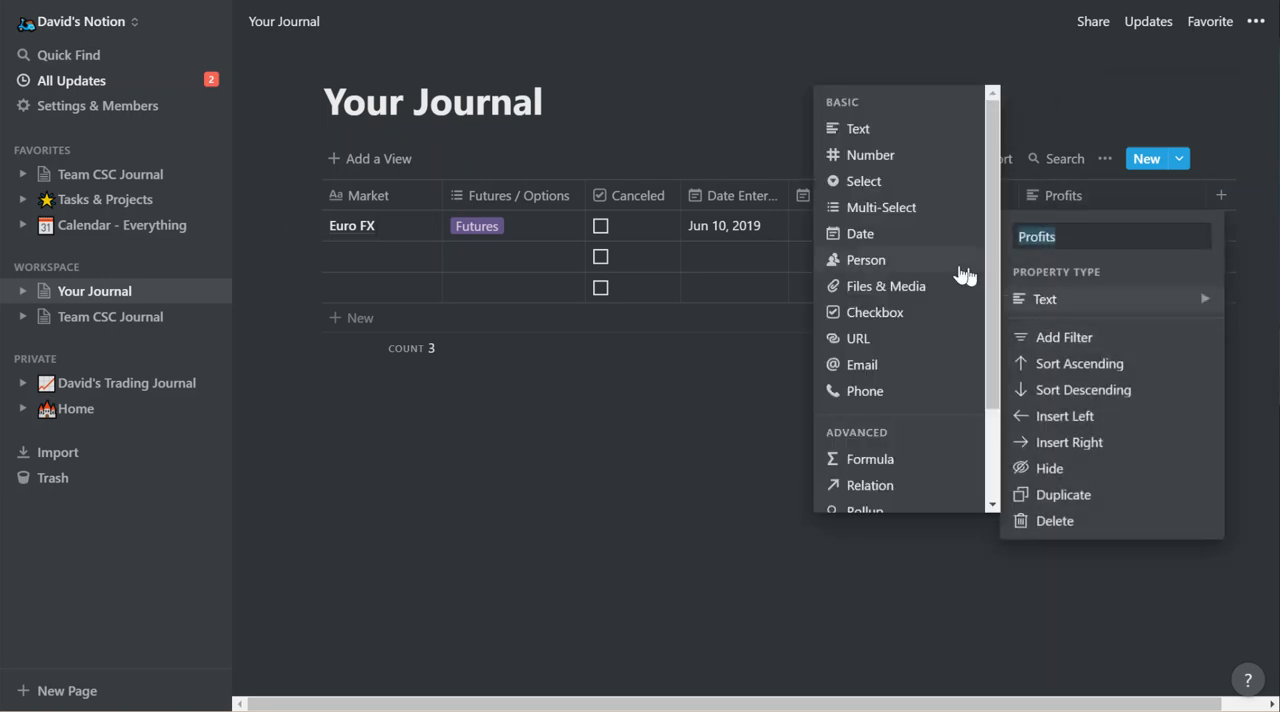
left_click(871, 160)
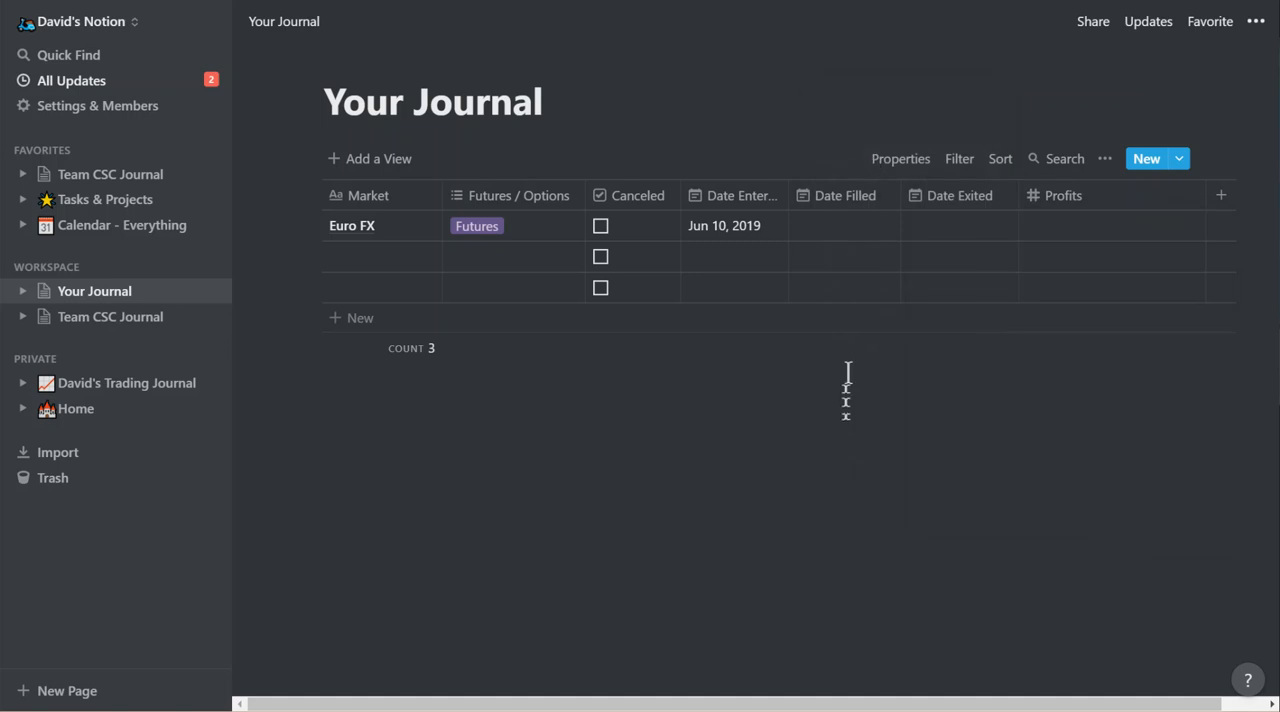
Review the property type options of the Profits and Date Exited columns without changing them.
left_click(1034, 200)
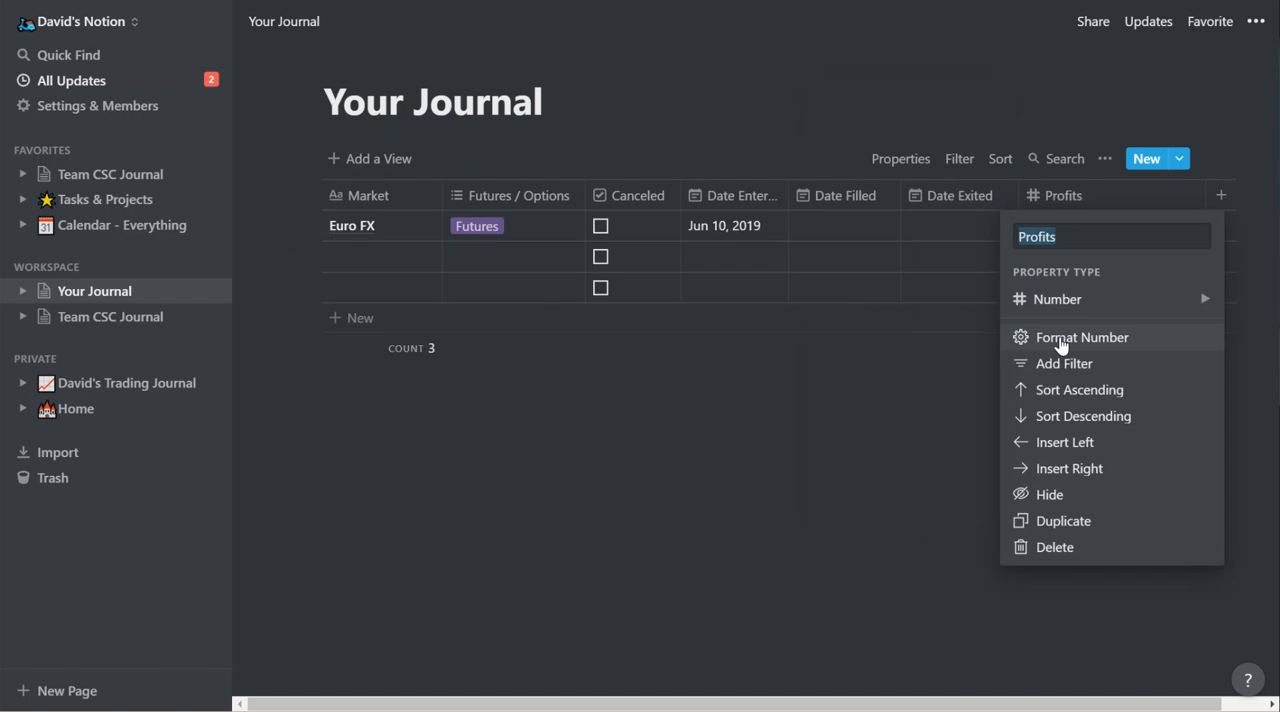
mouse_move(1034, 306)
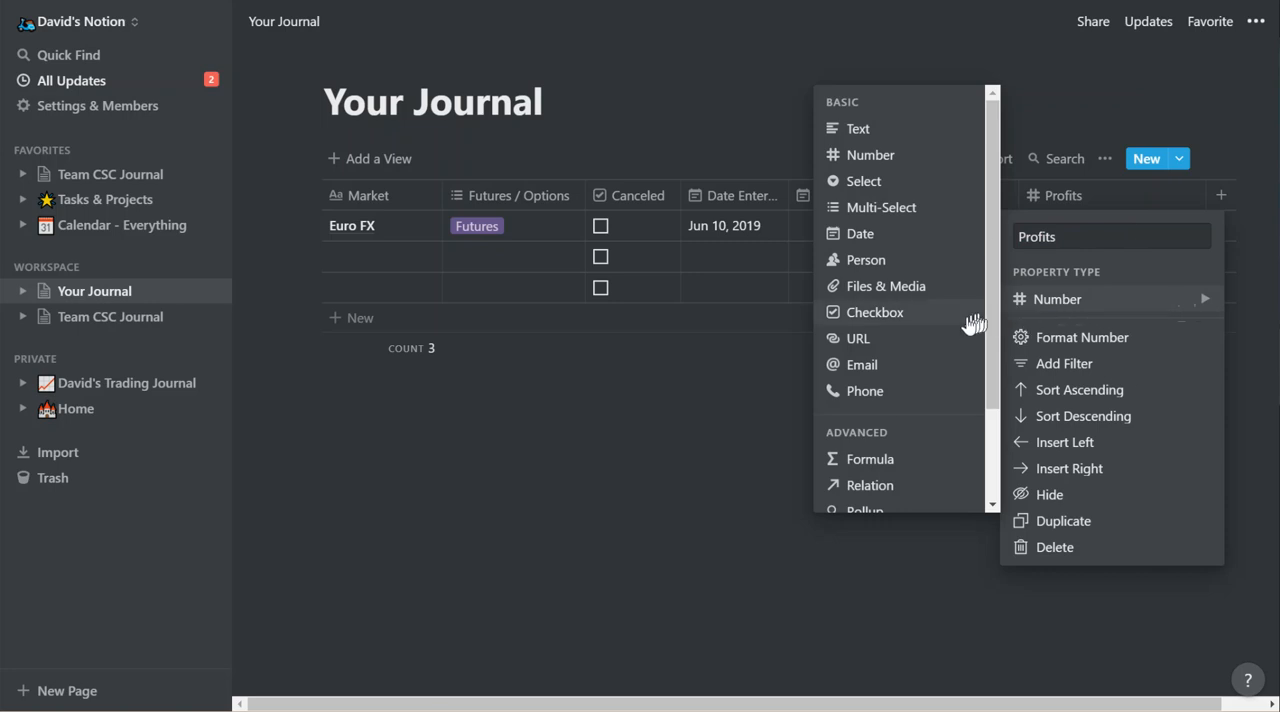
left_click(745, 350)
left_click(916, 200)
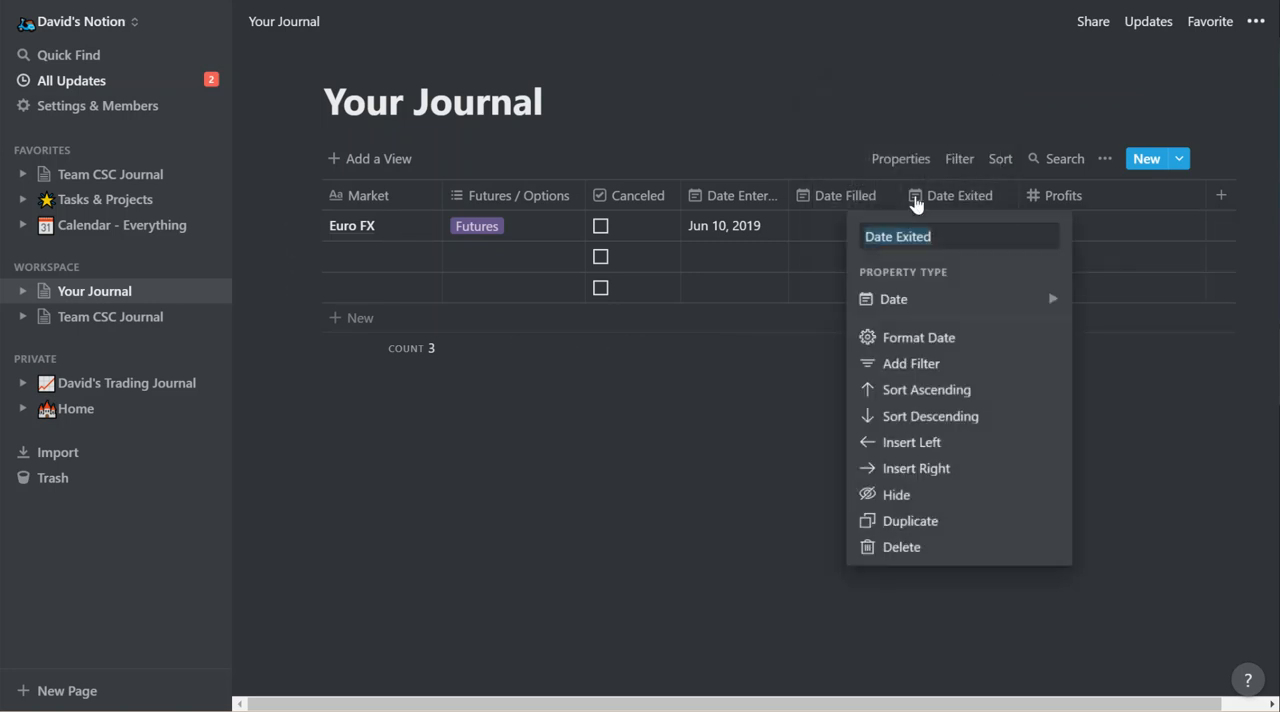
mouse_move(913, 305)
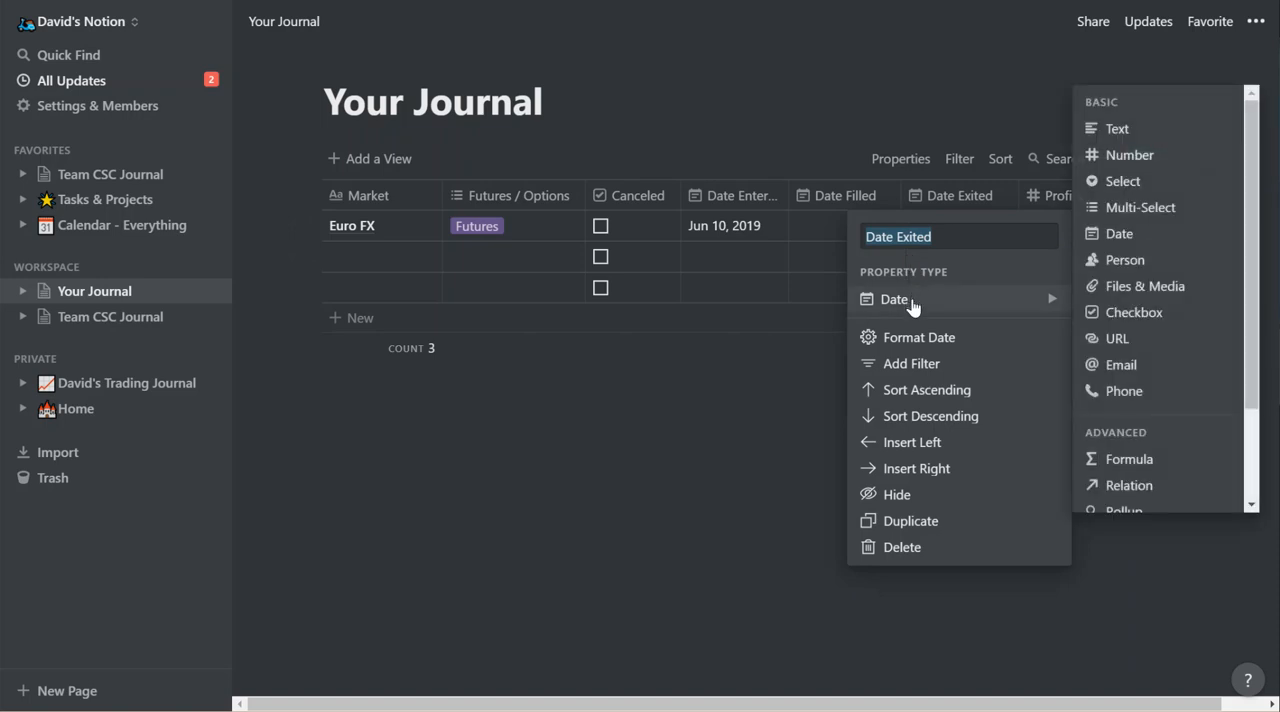
left_click(697, 377)
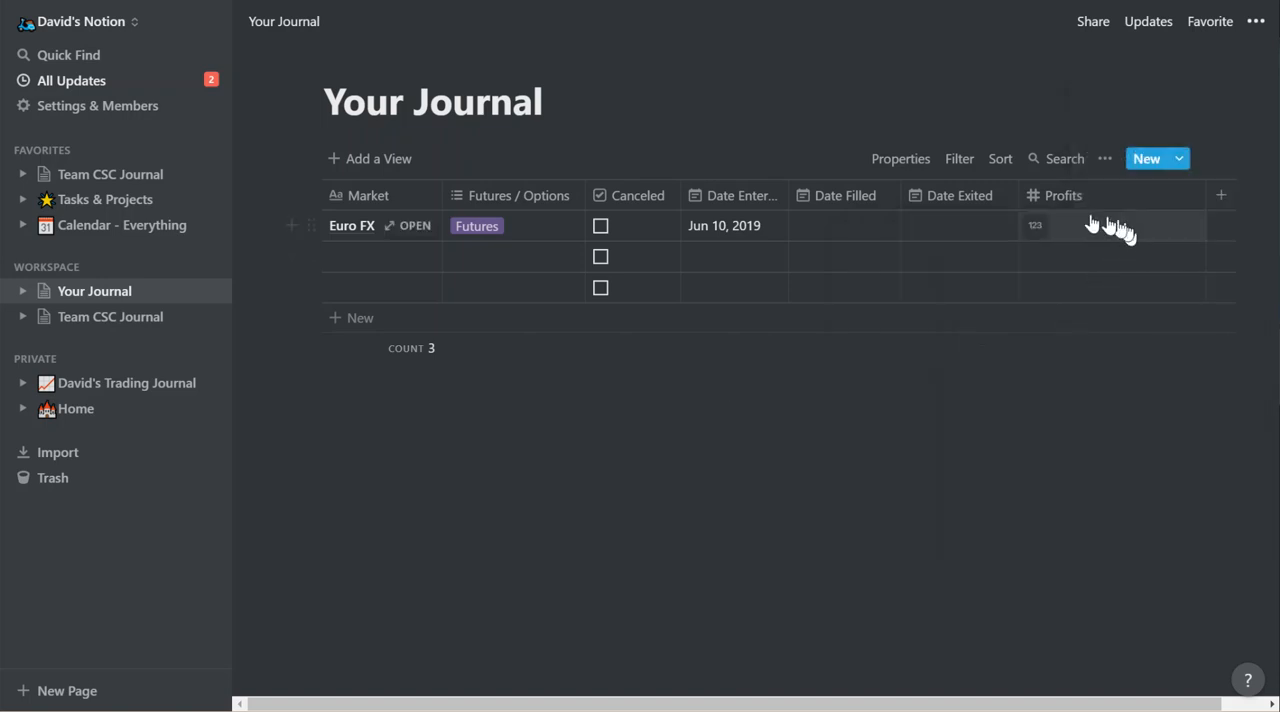
left_click(1032, 200)
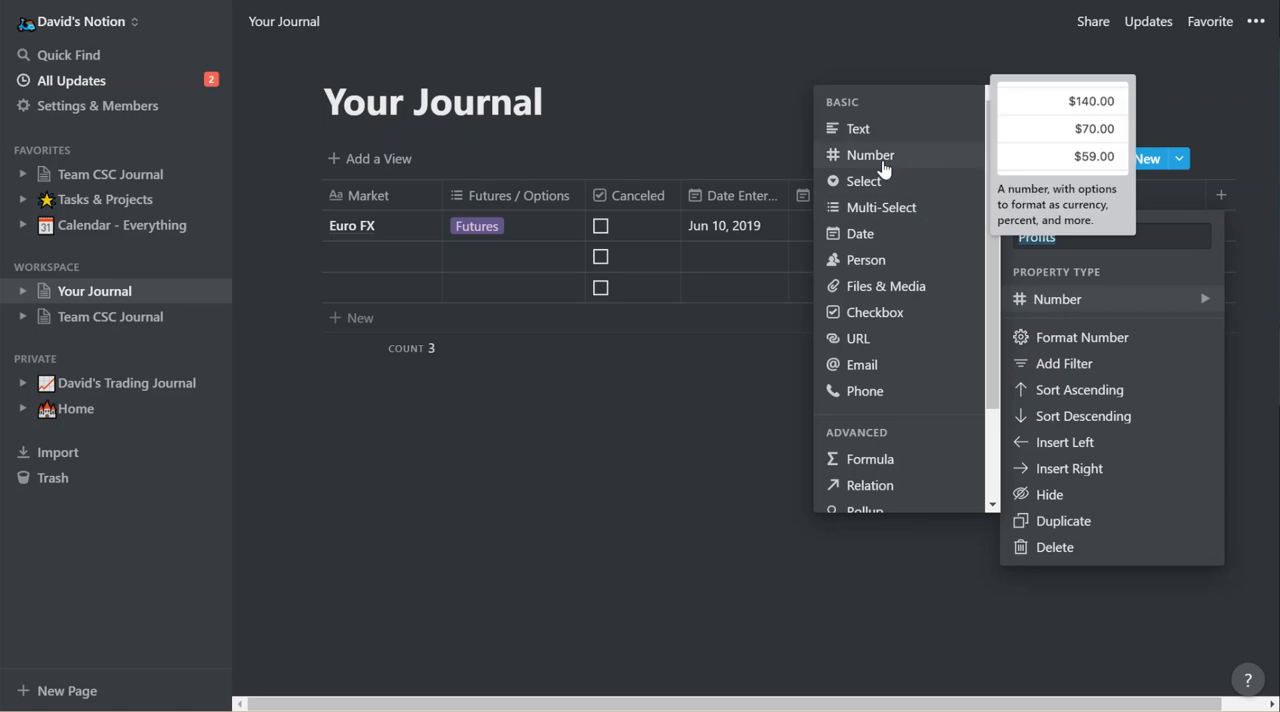
left_click(775, 404)
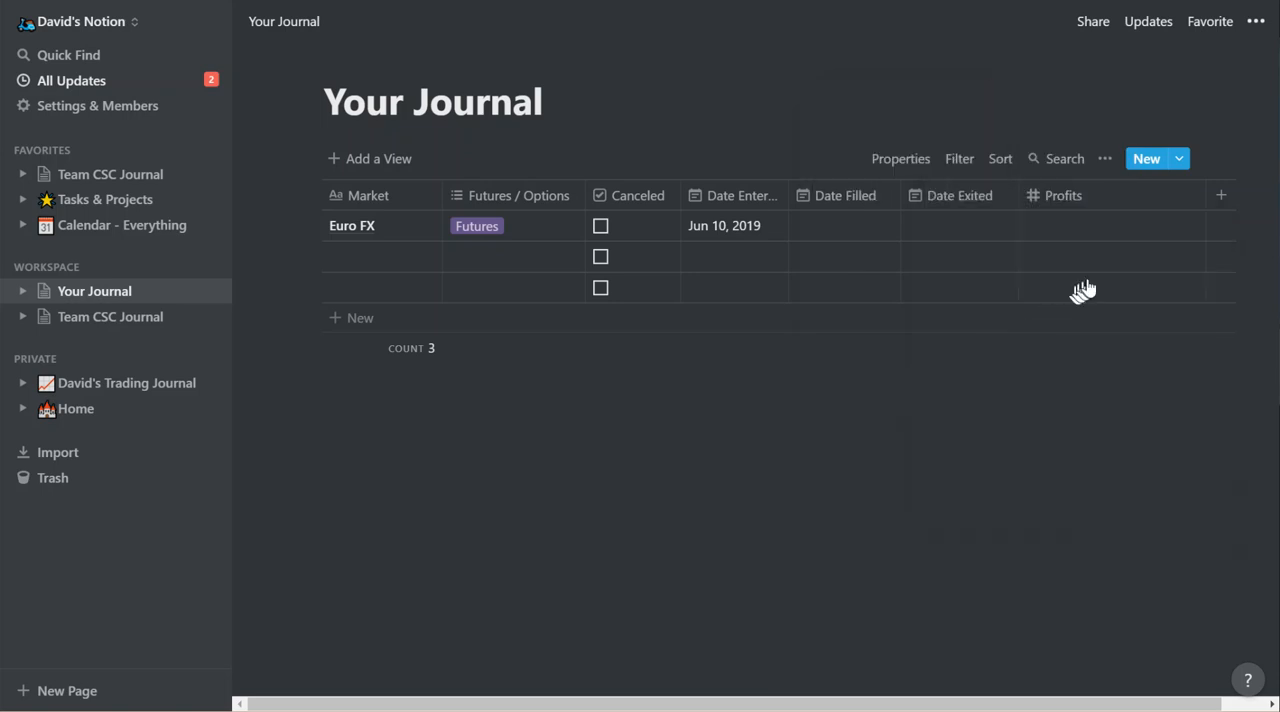
Set the Profits column's number format to Dollar.
left_click(1035, 227)
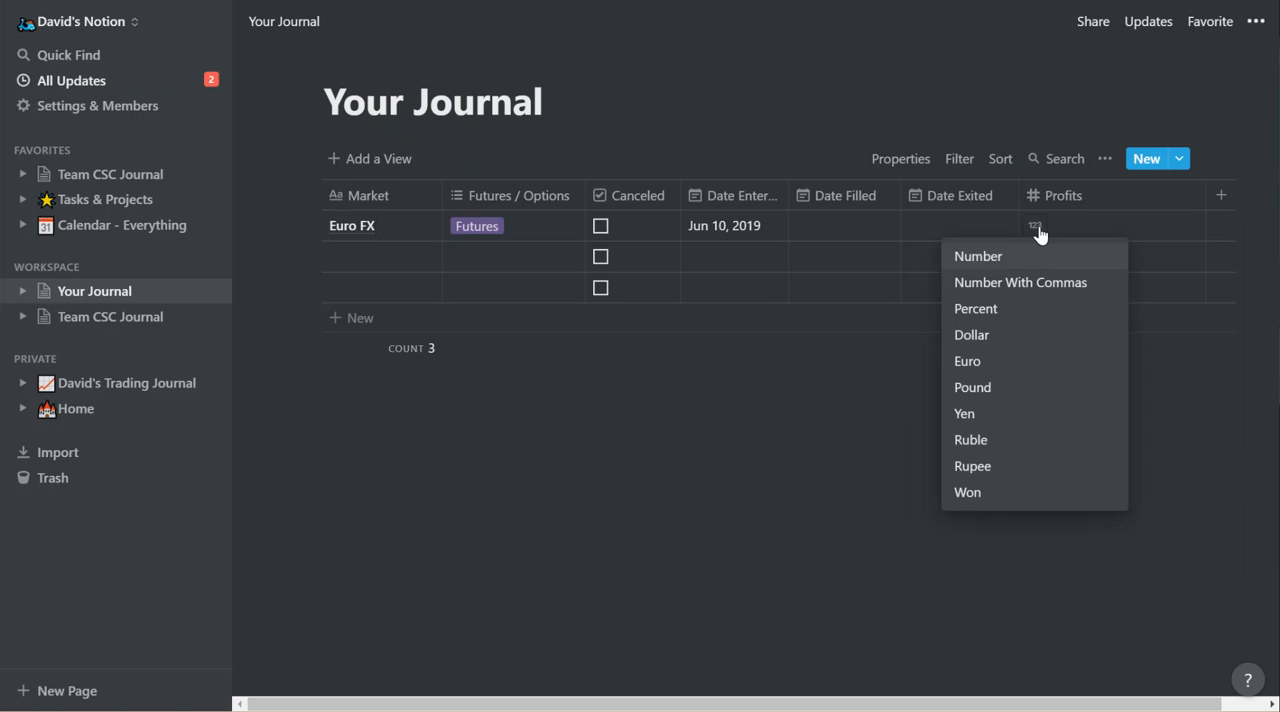
left_click(986, 345)
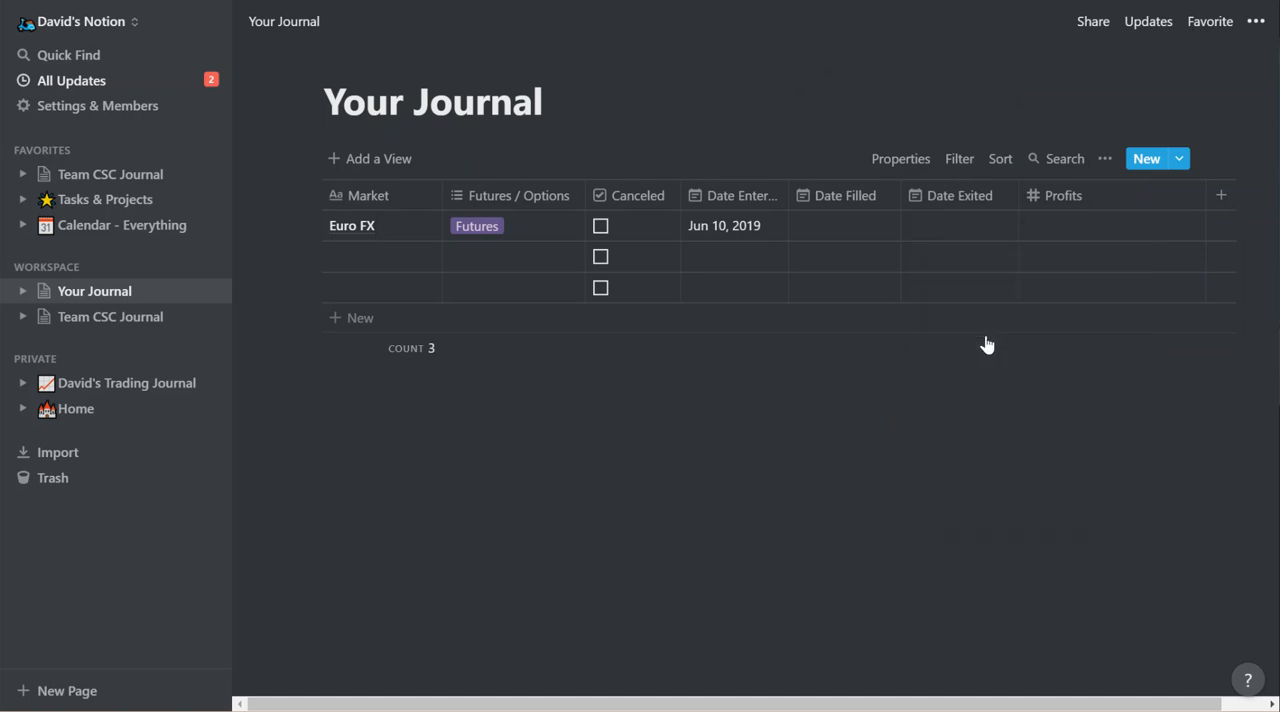
left_click(986, 345)
left_click(794, 409)
Try out the Euro FX row's Profits cell by entering 8500 and clearing it again.
left_click(1063, 237)
type("8500")
key("Return")
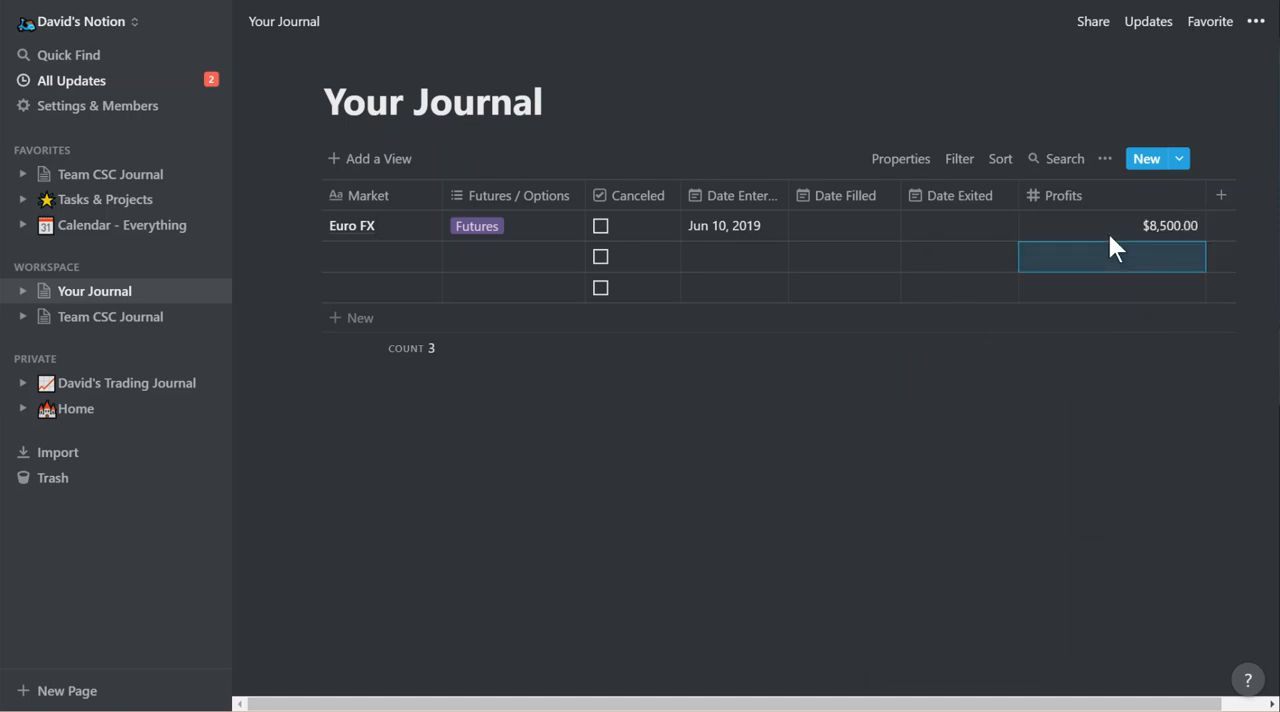
left_click(1145, 230)
key("BackSpace")
key("BackSpace")
key("BackSpace")
key("BackSpace")
key("BackSpace")
key("BackSpace")
key("BackSpace")
key("BackSpace")
key("BackSpace")
key("Escape")
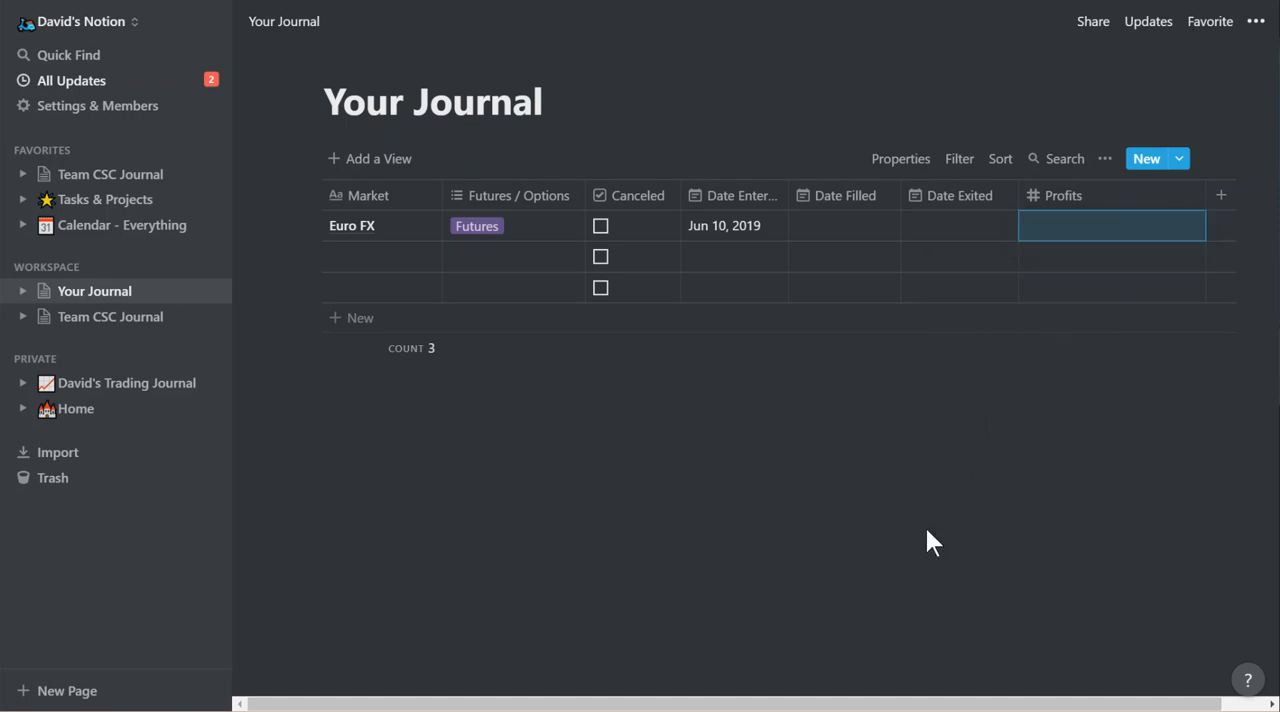
Set the Euro FX row's Date Filled to Jun 10, 2019 and open the row as a page.
left_click(820, 236)
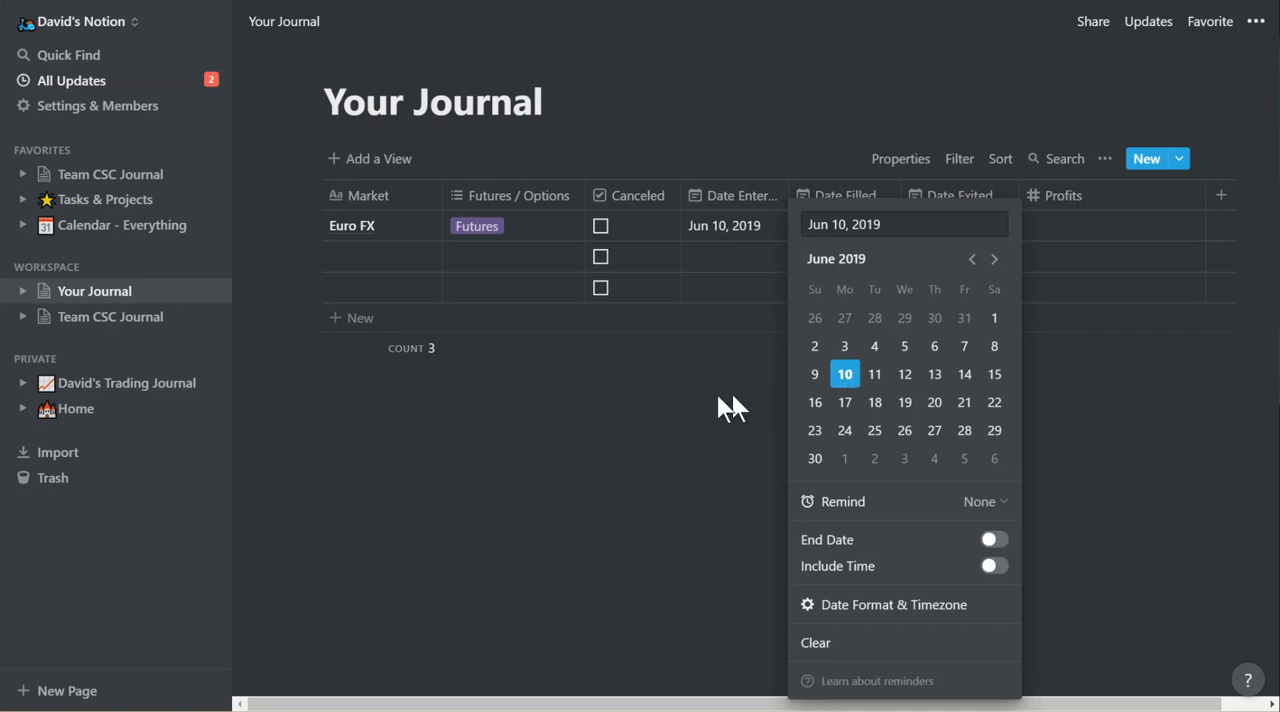
left_click(763, 387)
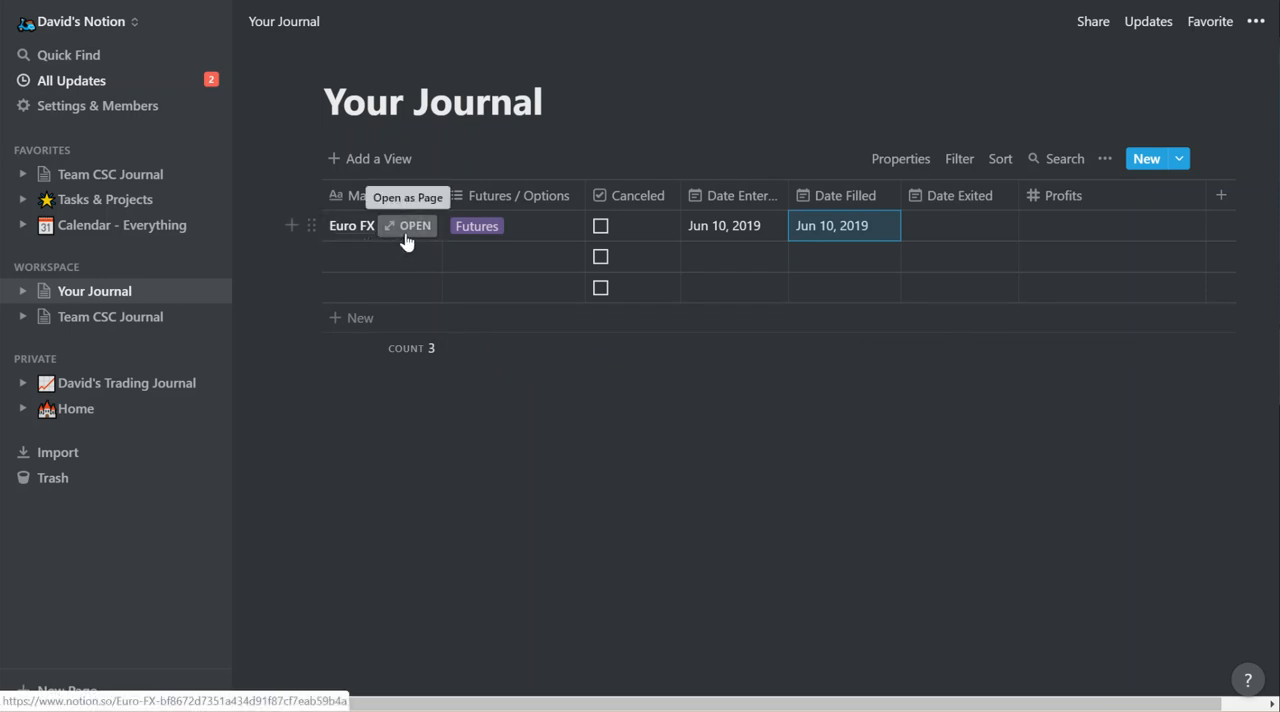
left_click(406, 229)
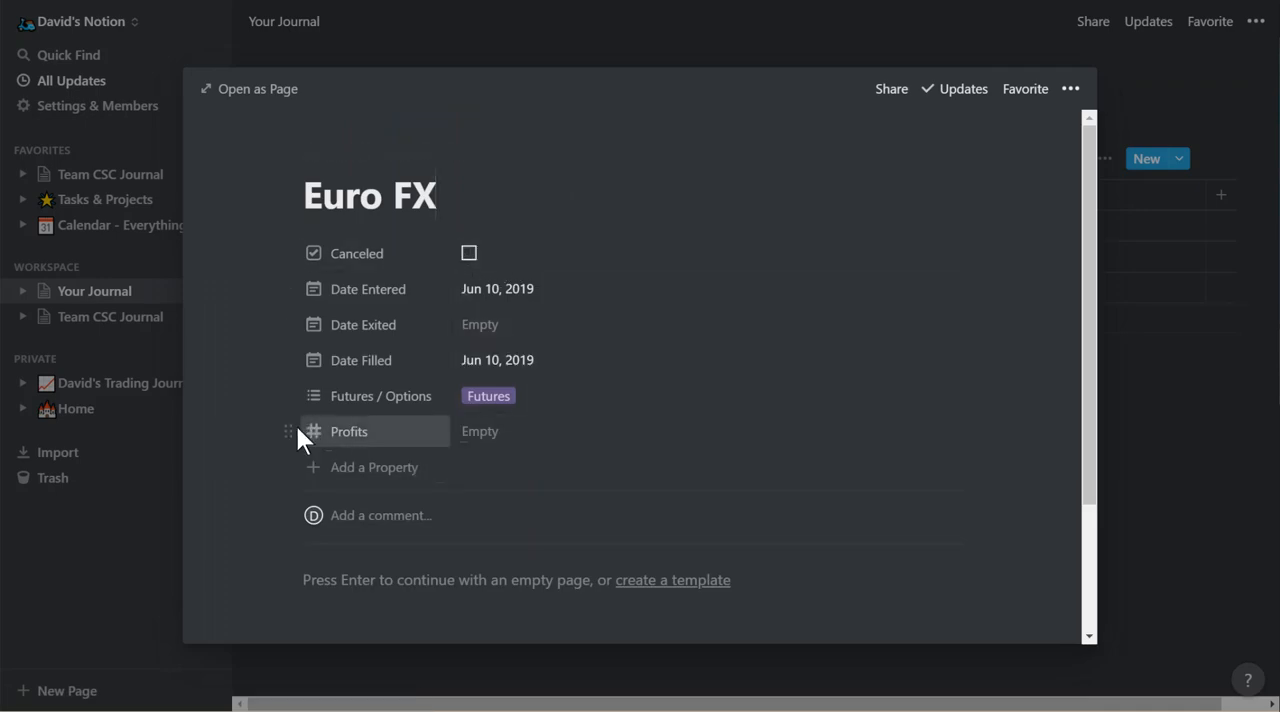
Move the Futures / Options property above Canceled on the Euro FX page and check its available tags.
mouse_move(288, 431)
left_mouse_down()
mouse_move(289, 383)
mouse_move(289, 426)
left_mouse_up()
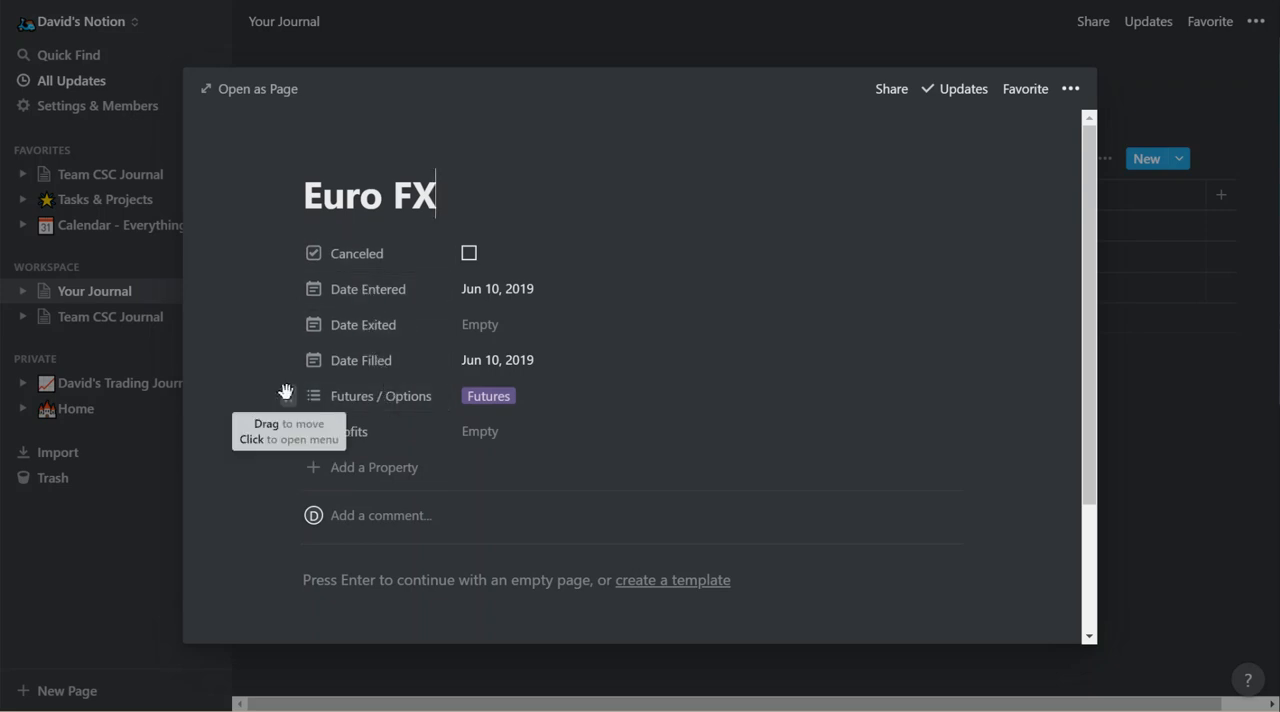
left_click_drag(288, 395, 303, 251)
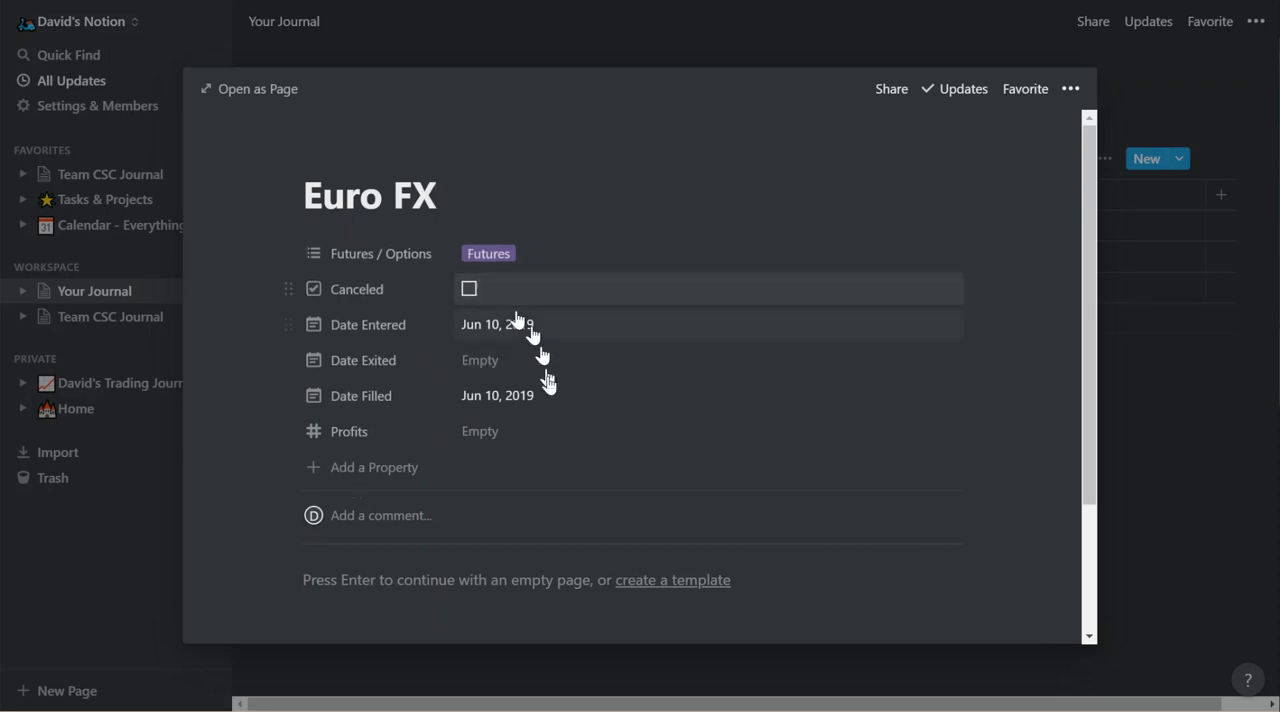
left_click(537, 262)
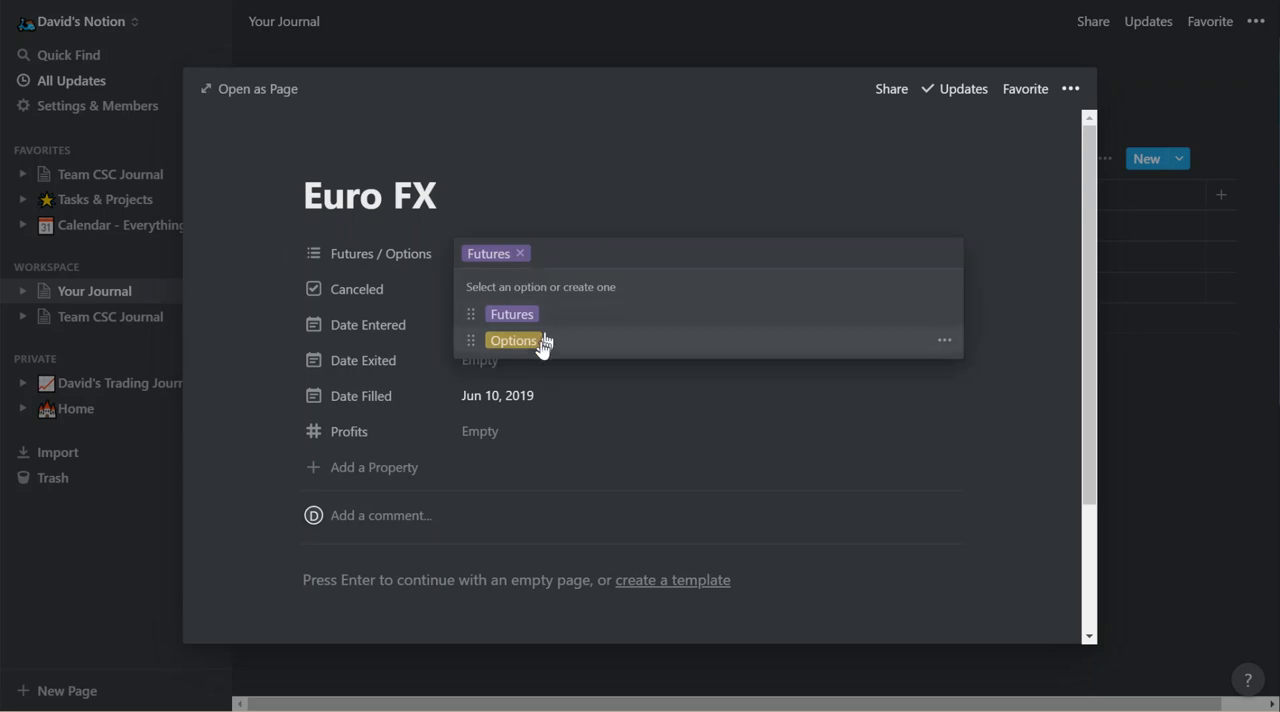
left_click(222, 433)
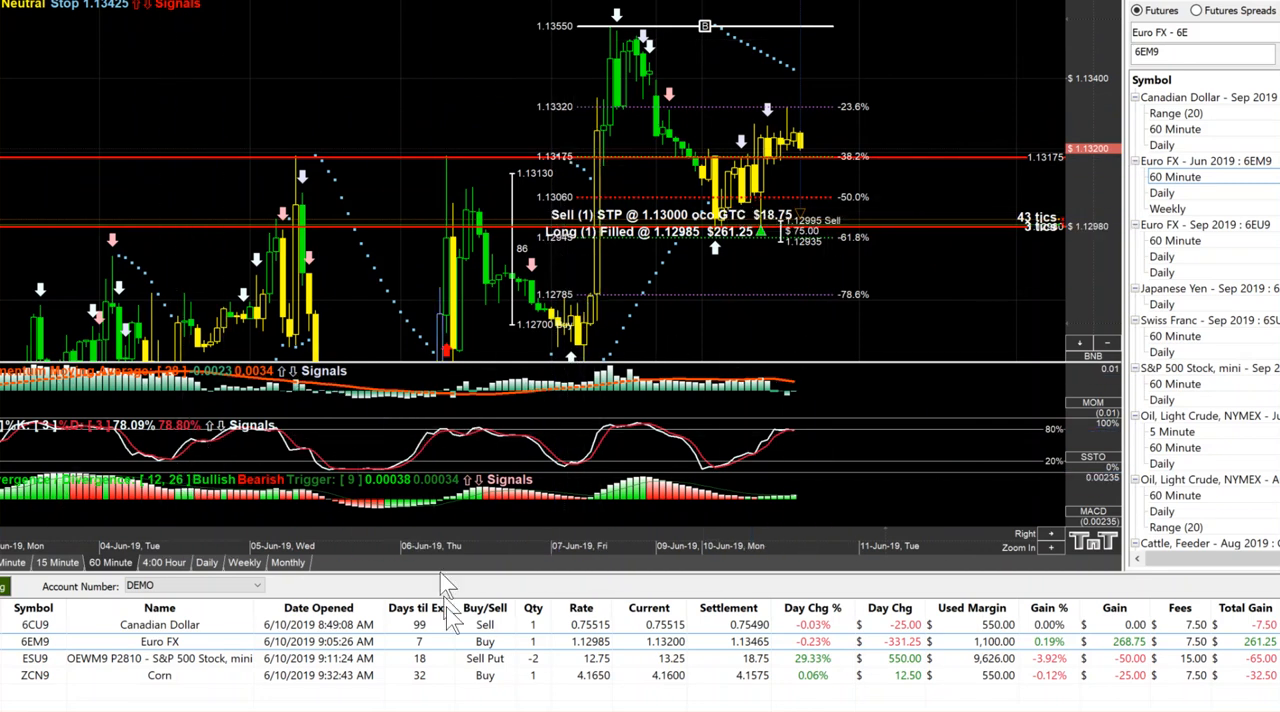
Switch to Telegram to examine the Team CSC post about the sold S&P Mini Puts, and return to the Euro FX page in Notion.
mouse_move(443, 711)
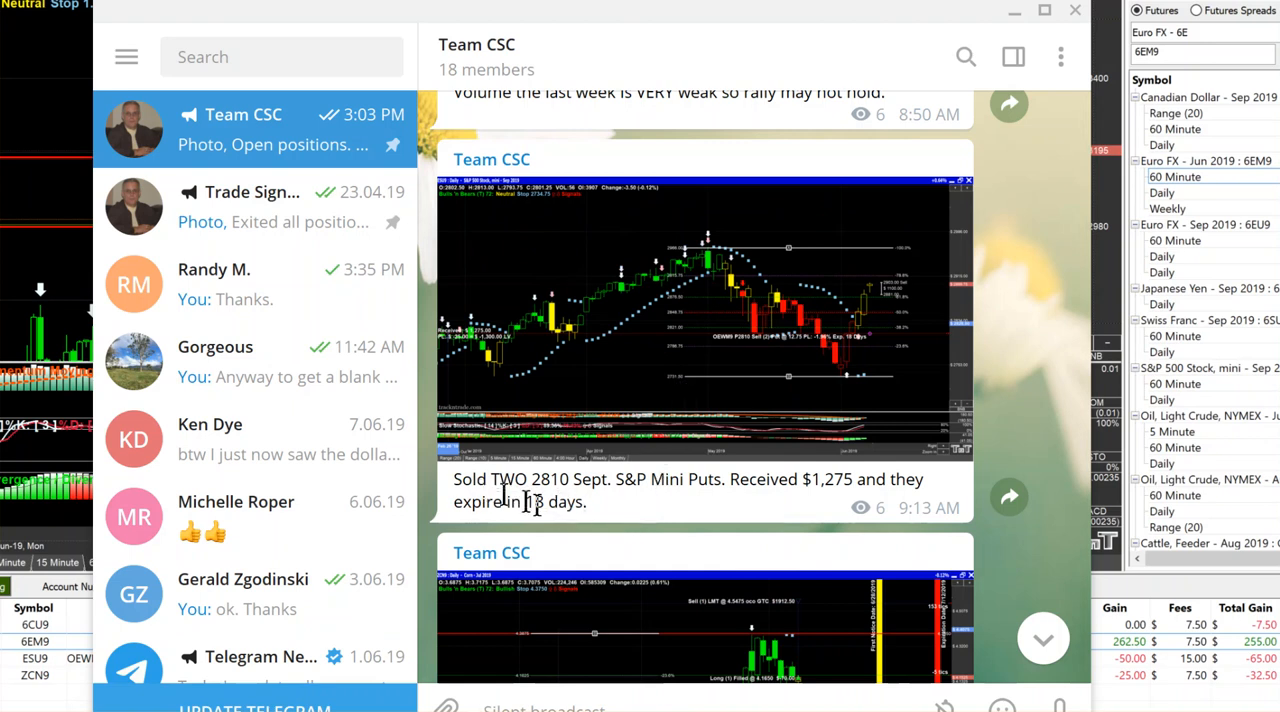
left_click_drag(585, 503, 457, 495)
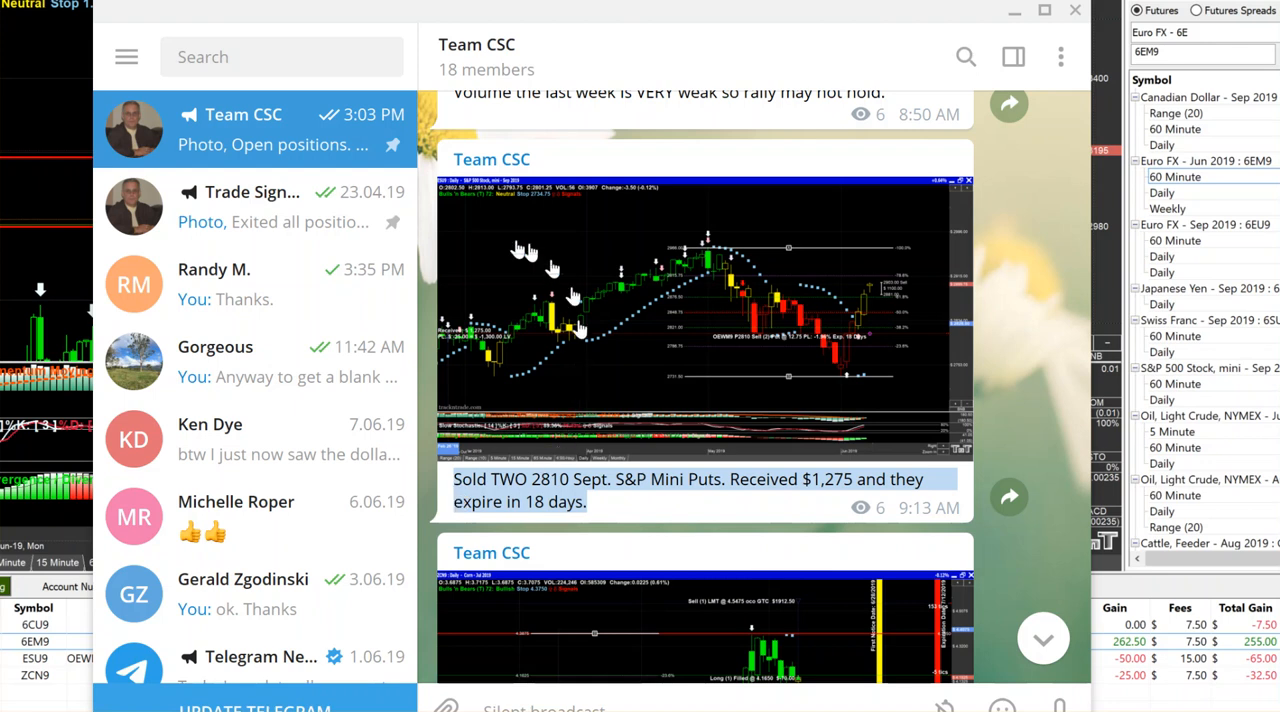
mouse_move(350, 710)
left_click(352, 675)
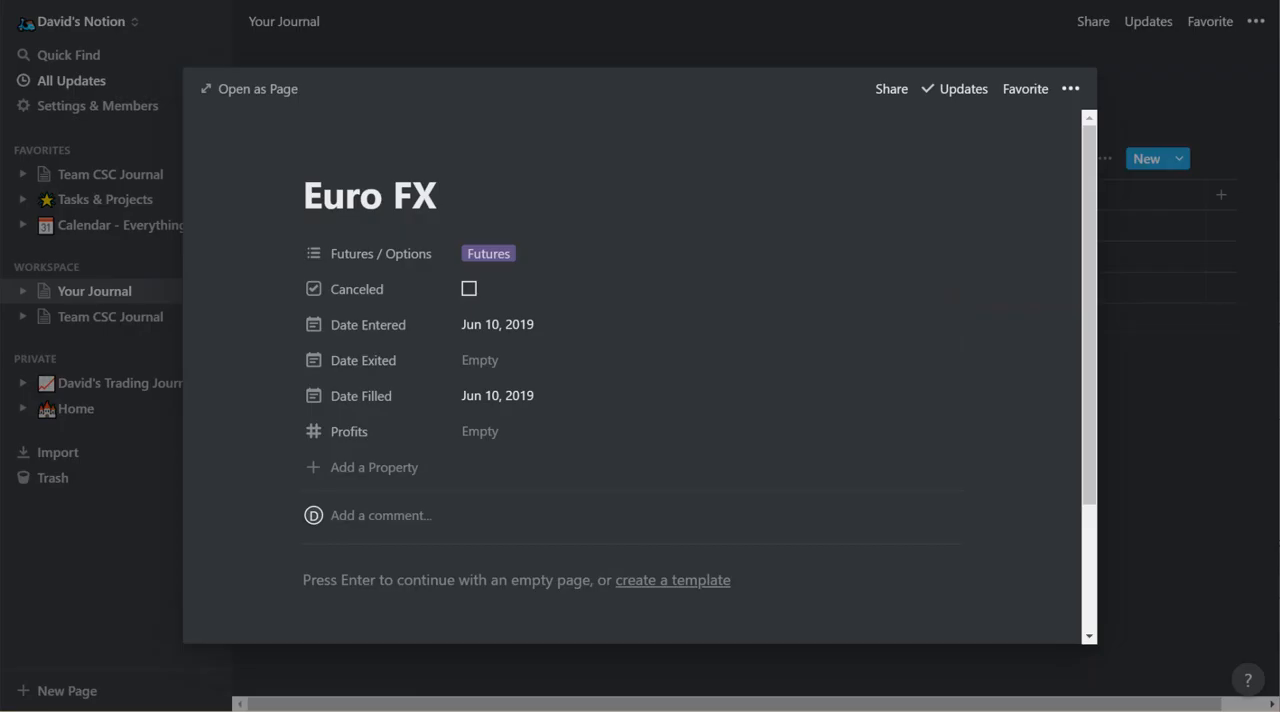
Start an empty page body on the Euro FX entry and write "June 10th I bought at market".
left_click(451, 578)
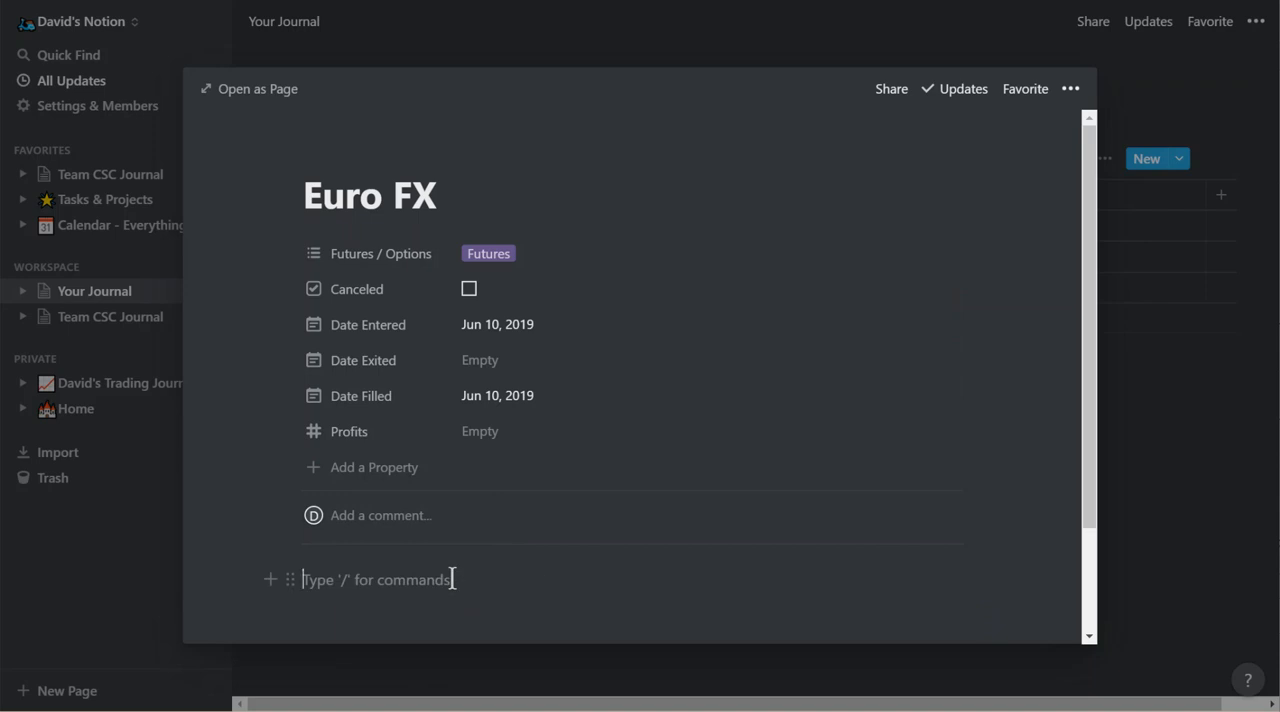
type("June")
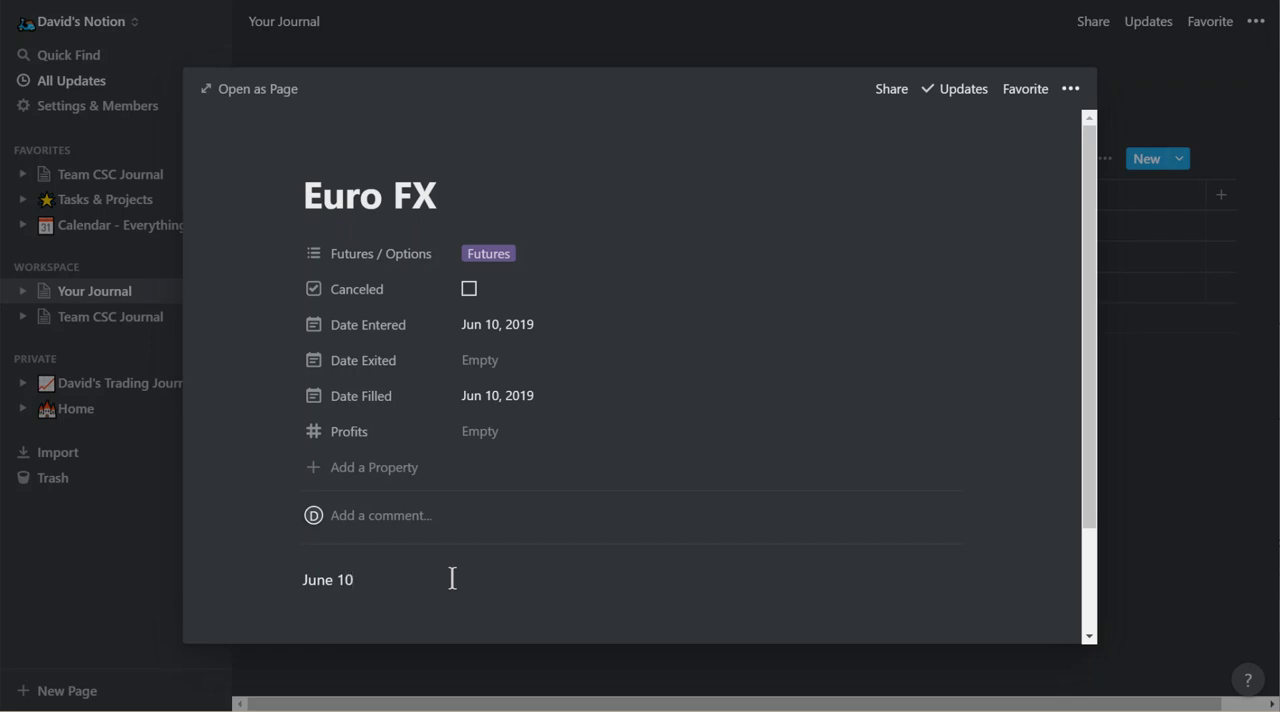
type("10th I bouthght at market. I plac")
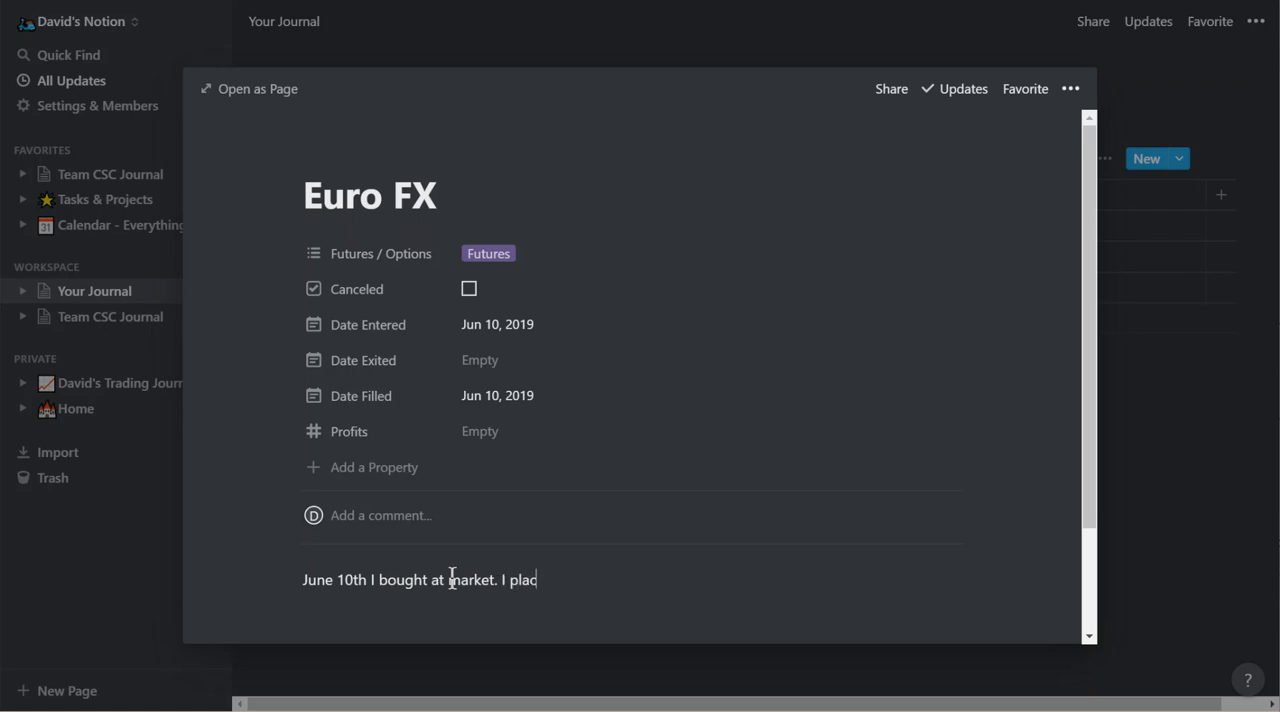
type("ed this trade based")
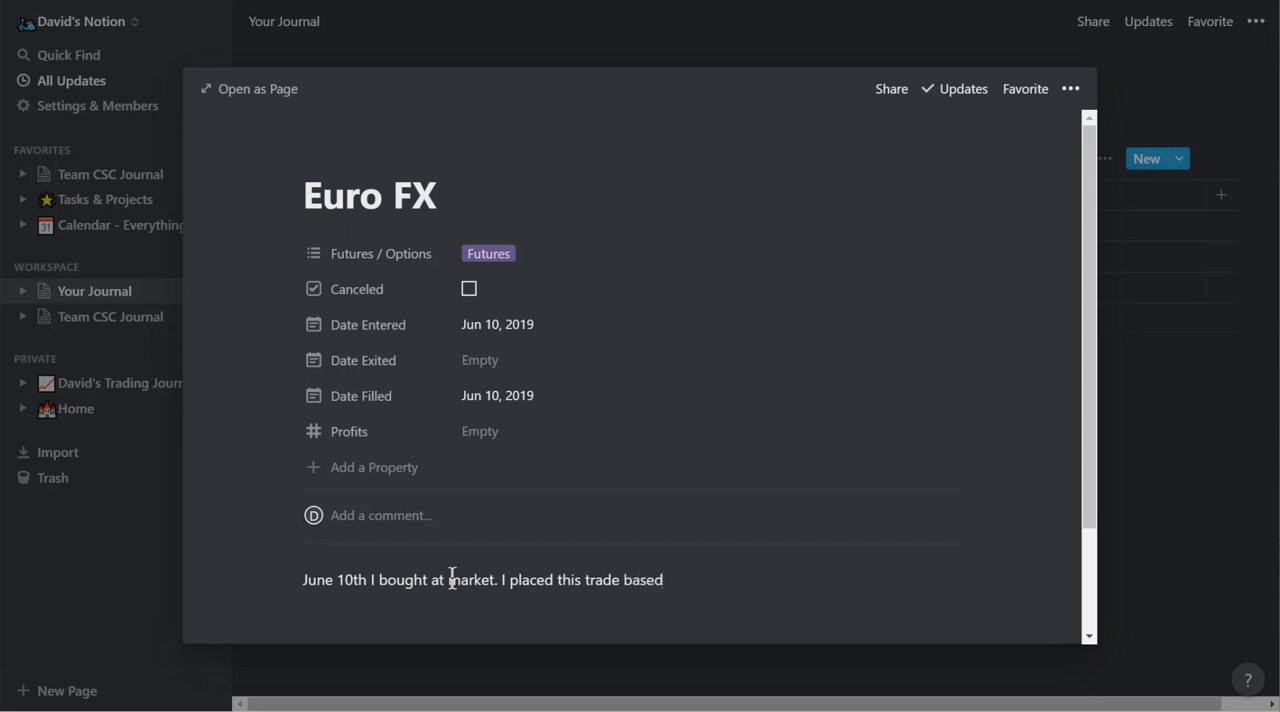
type(" on the Fib dropping down past the 50%")
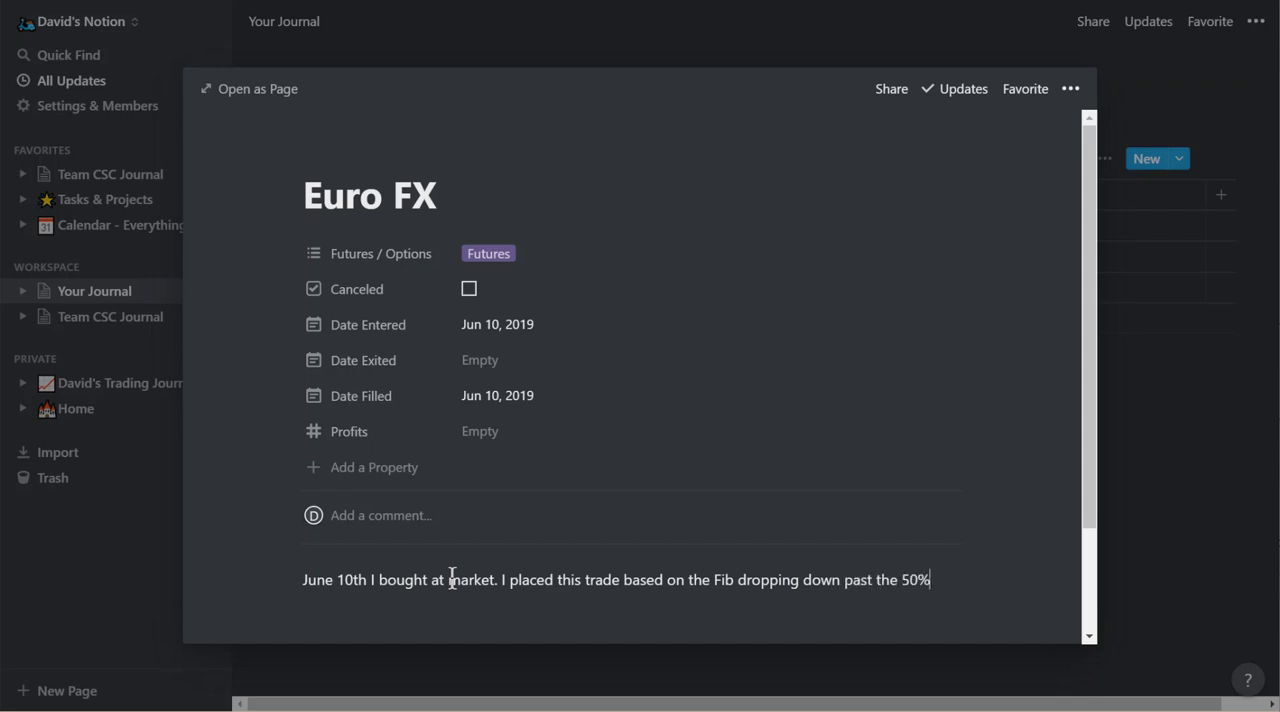
type(" area. My LIMIT order ")
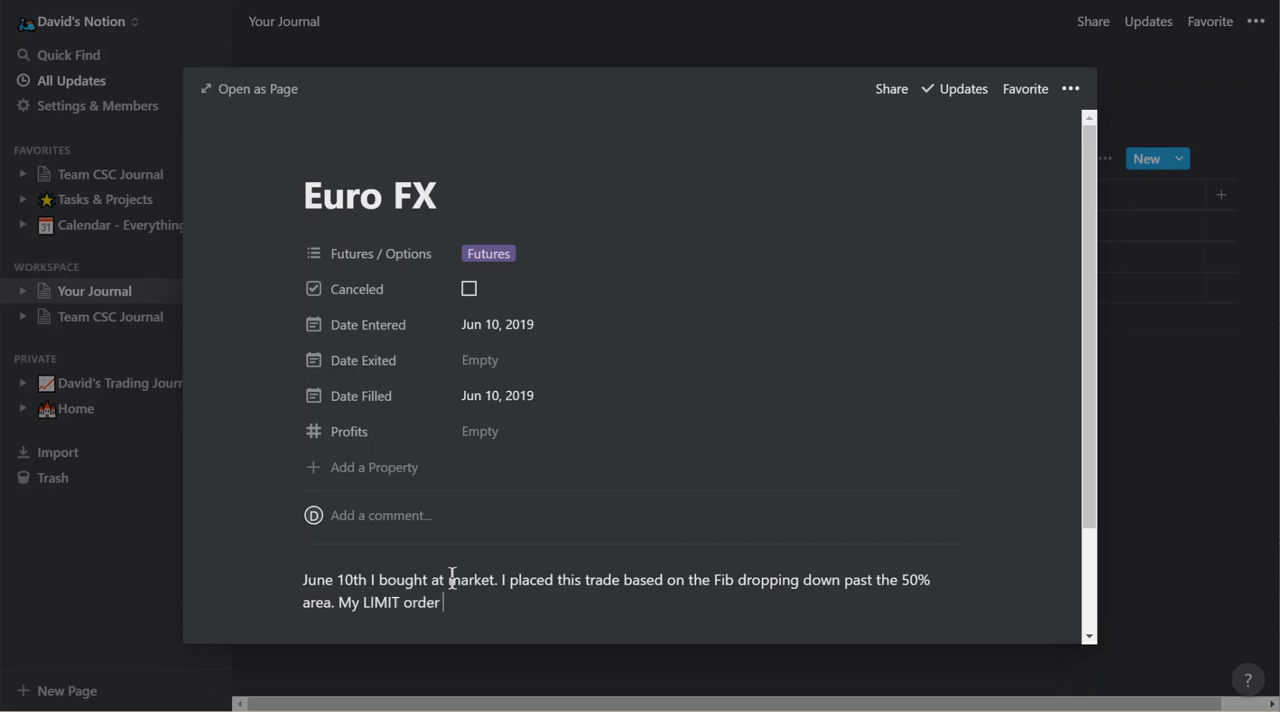
type("was just abov")
Add the sentence "My LIMIT order was just above the 61.8% level and my stop was just below it." to the notes.
type("e the 61.8")
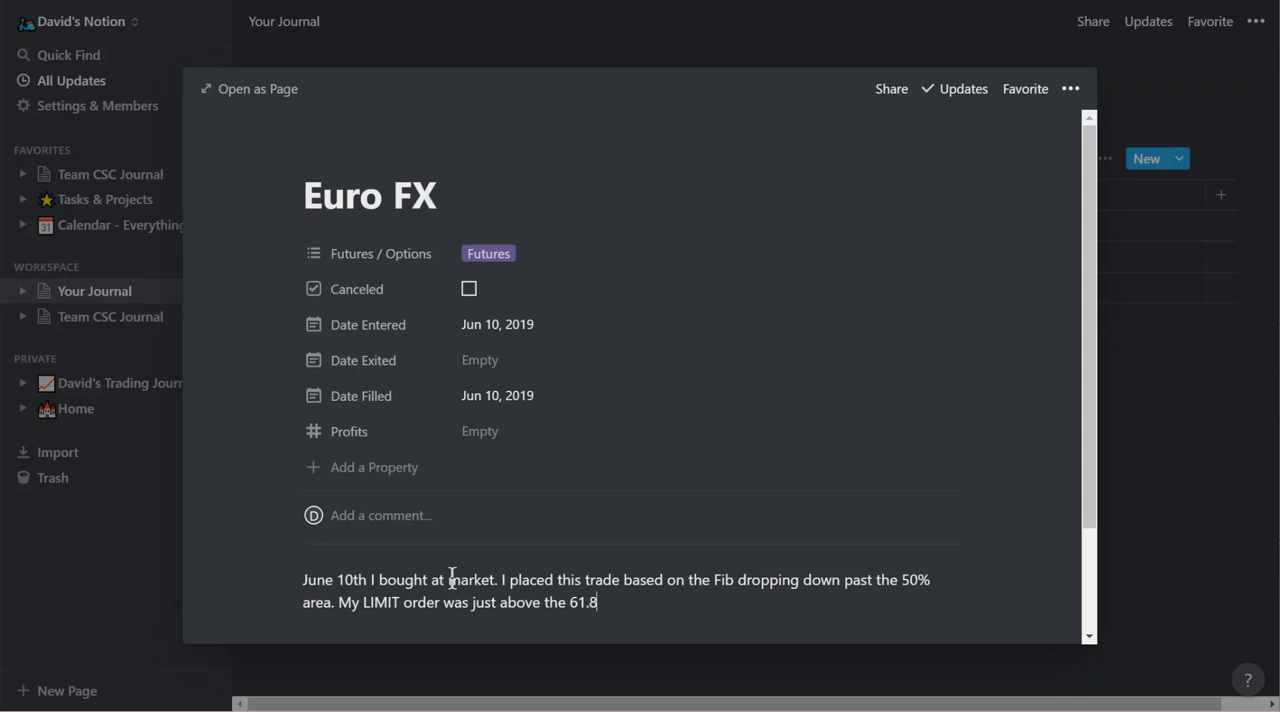
type("% level and my stop was just below it.")
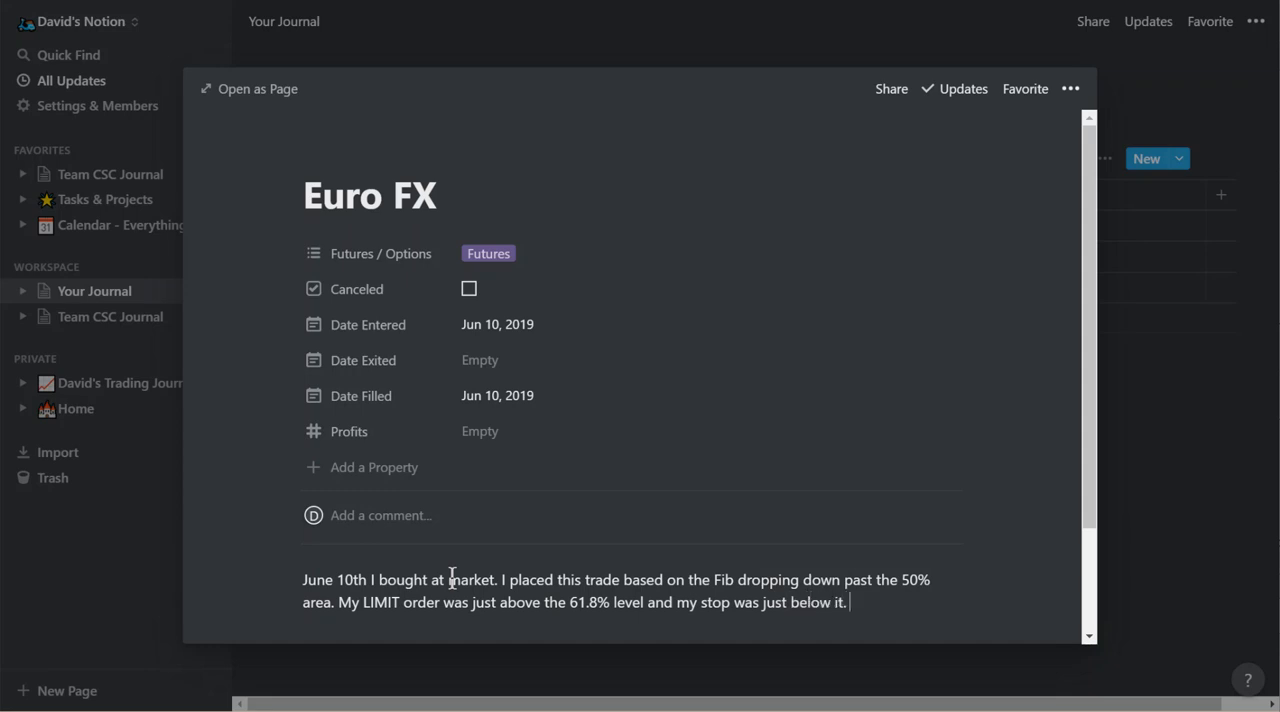
type(" Later in the morning ")
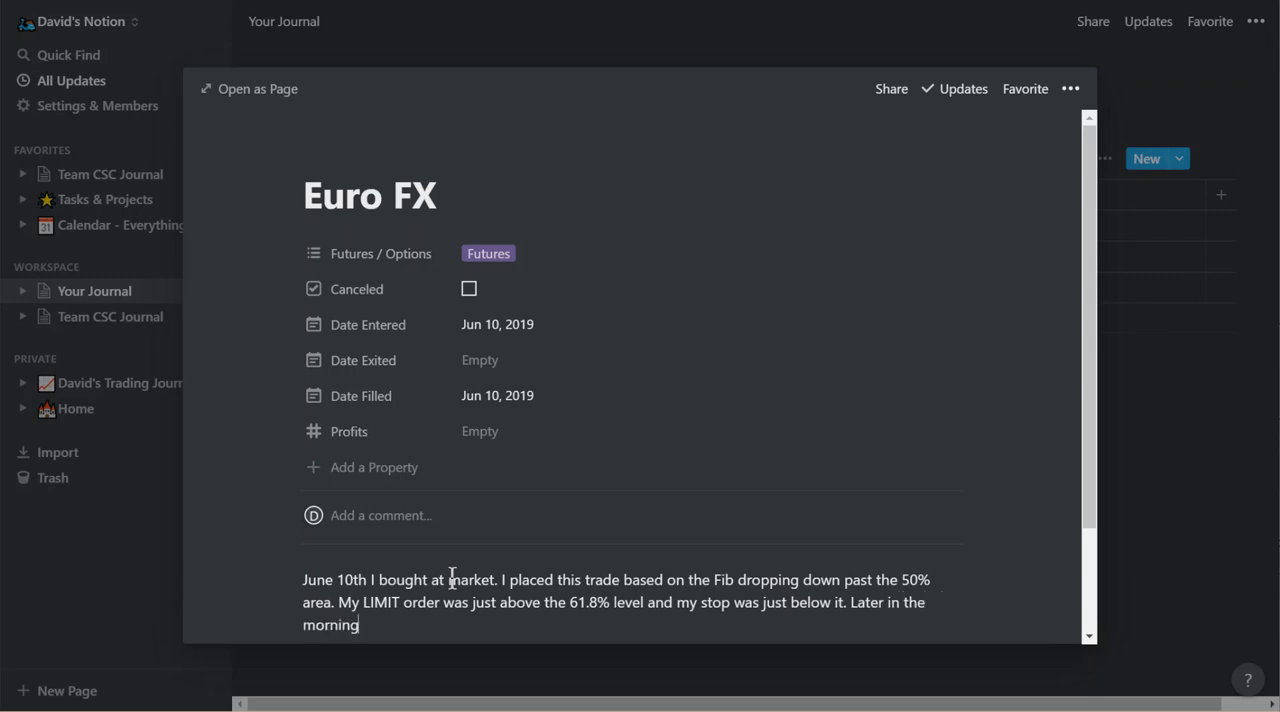
type("the trade was up about")
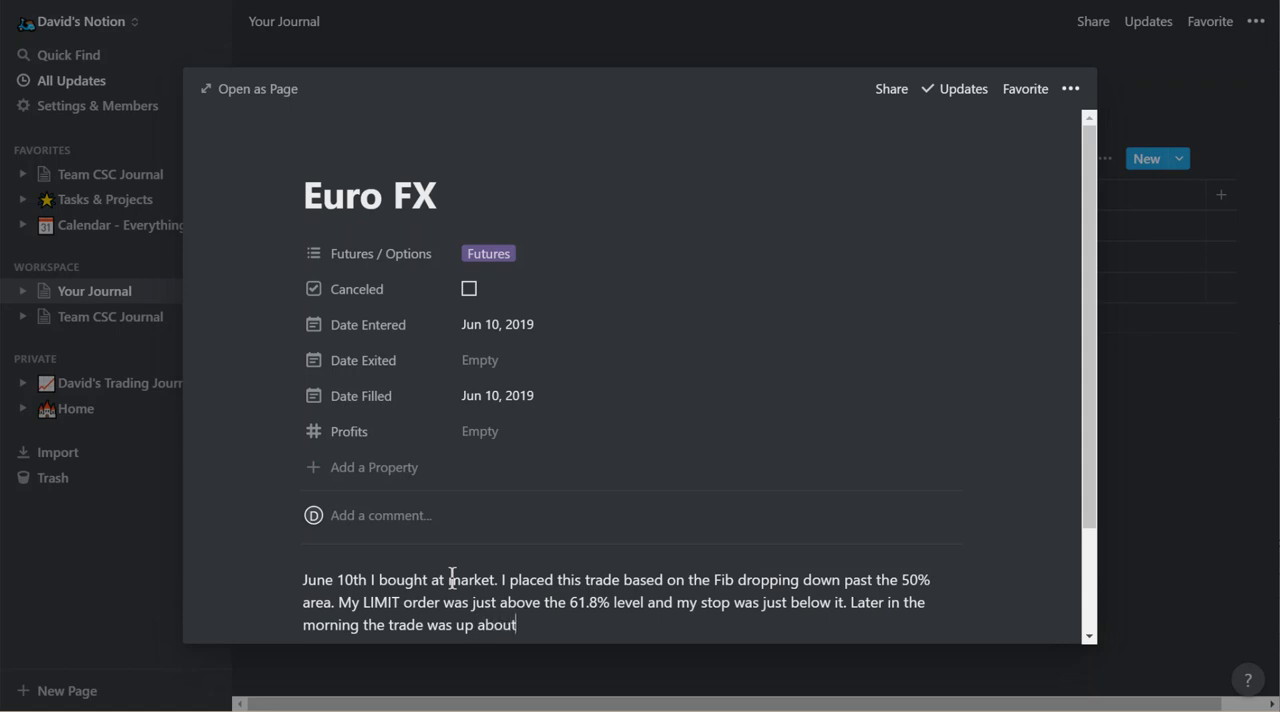
type(" $300 and I moved")
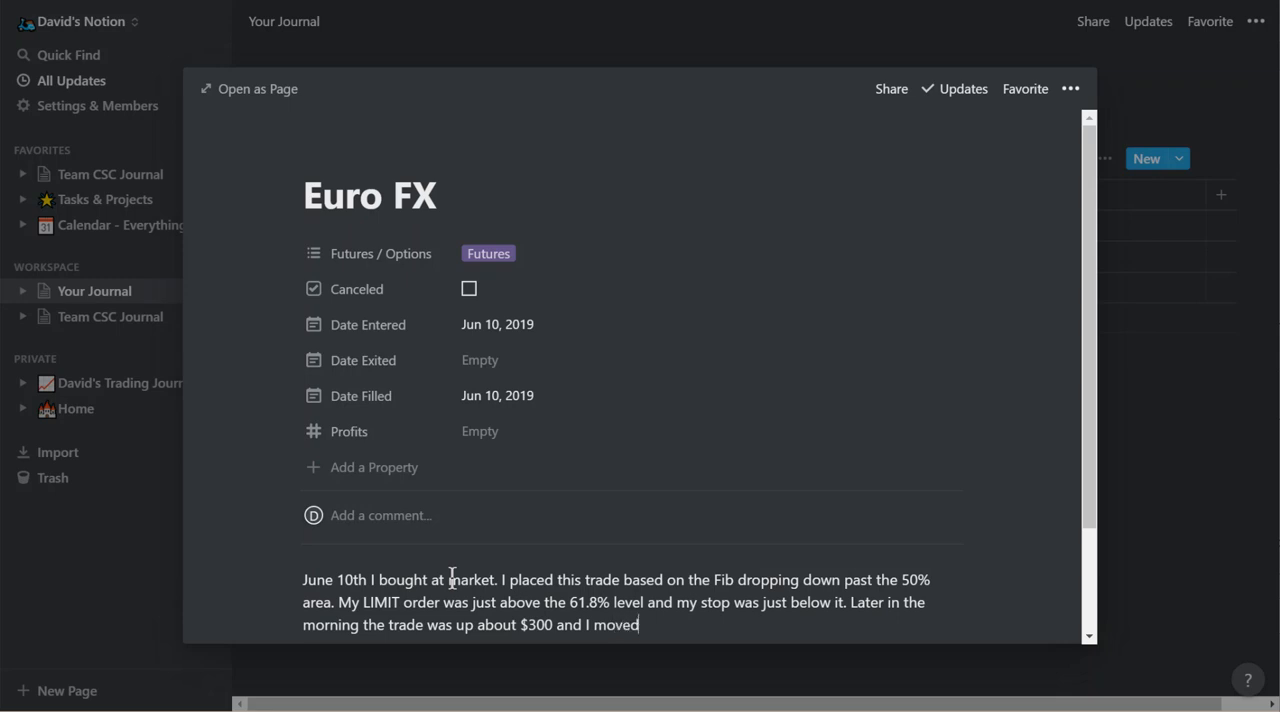
type(" my stop to break-even")
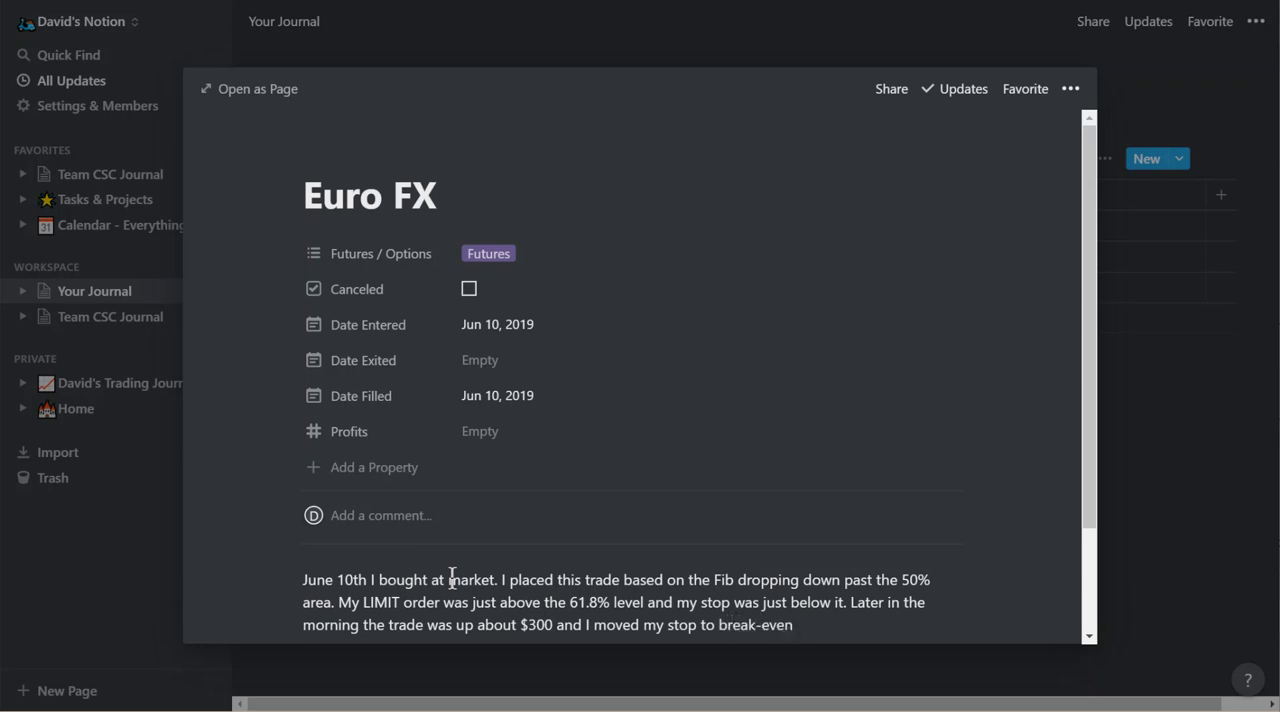
type(" +$25.00.")
Copy the S&P Mini Puts chart image from the Team CSC channel in Telegram and paste it below the Euro FX notes in Notion.
key("alt+Tab")
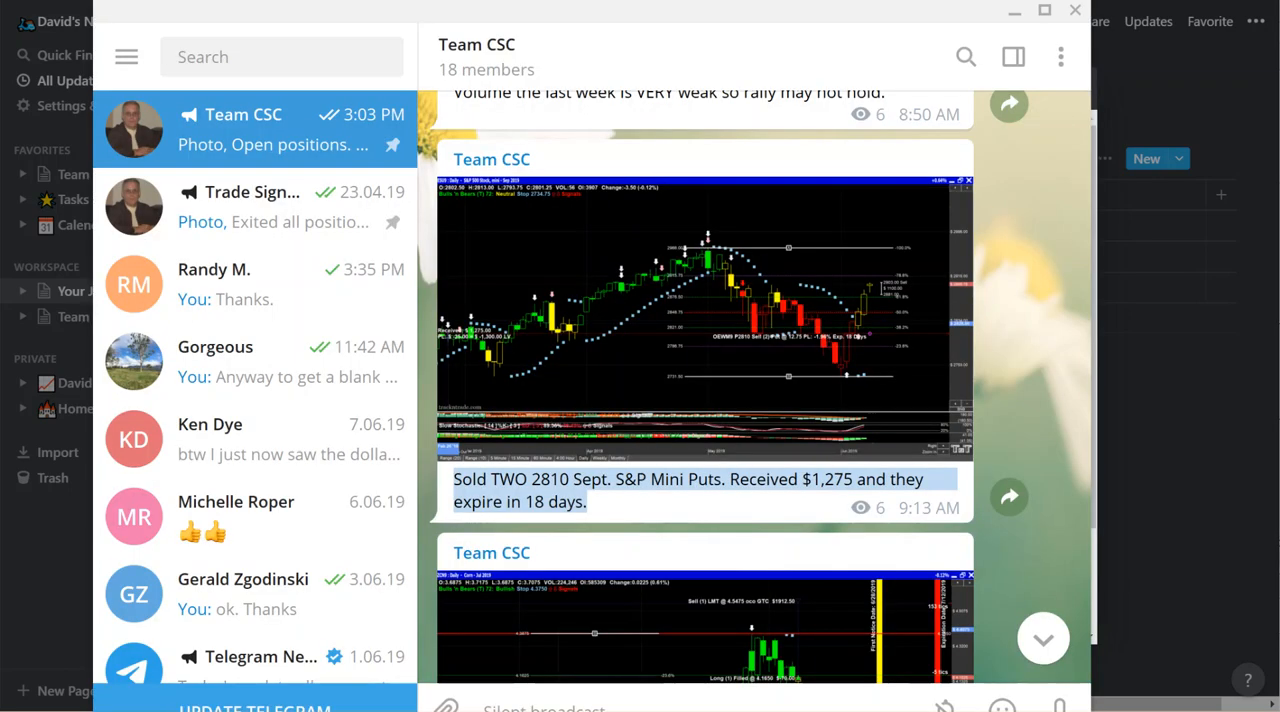
right_click(630, 396)
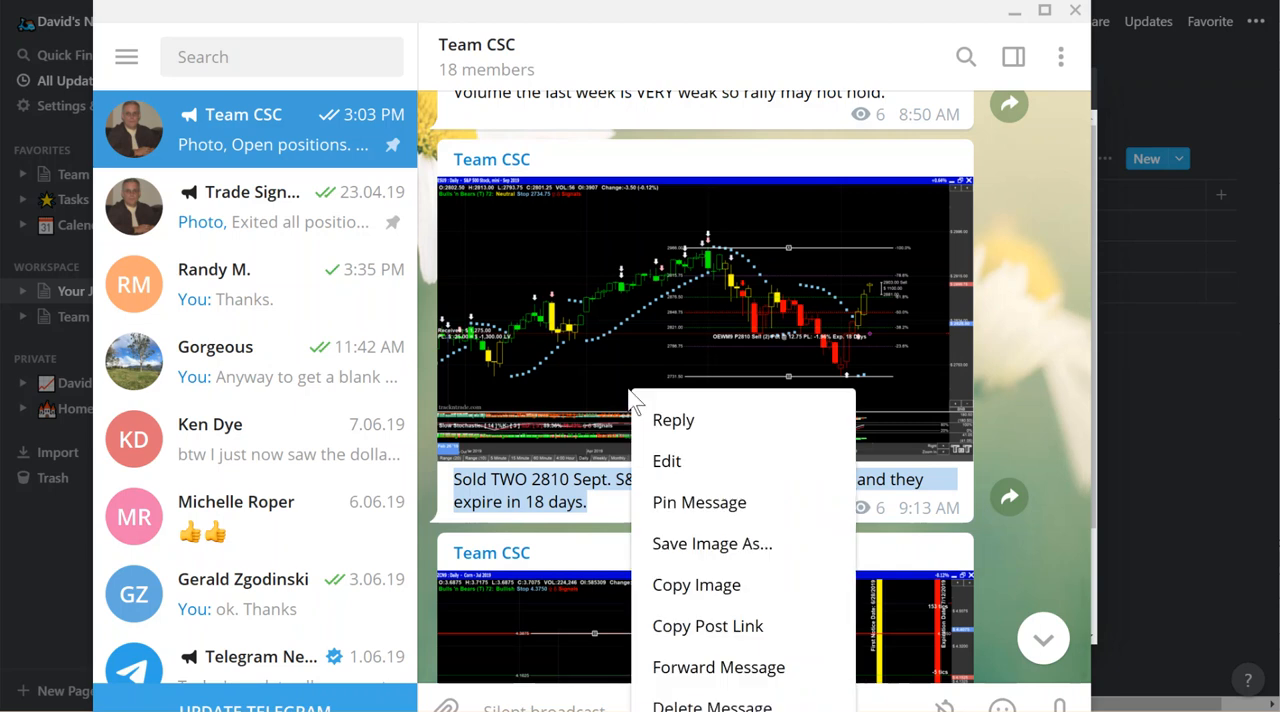
left_click(686, 592)
key("alt+Tab")
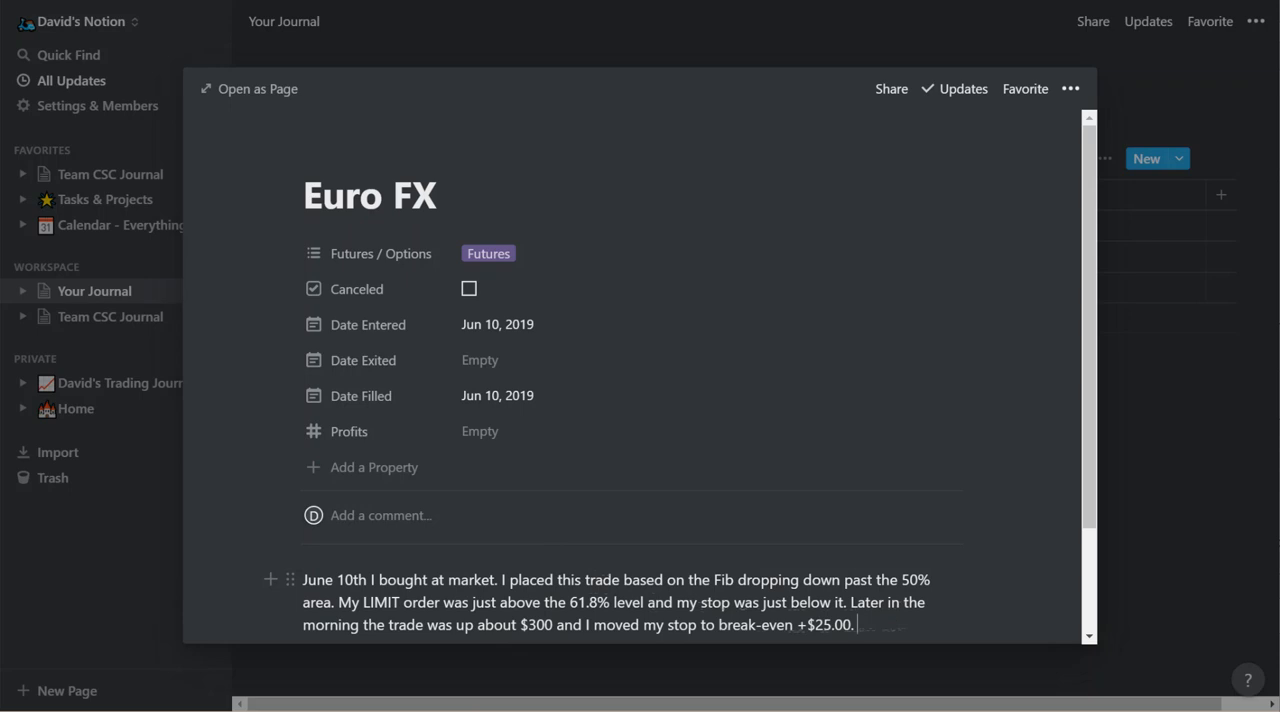
key("ctrl+v")
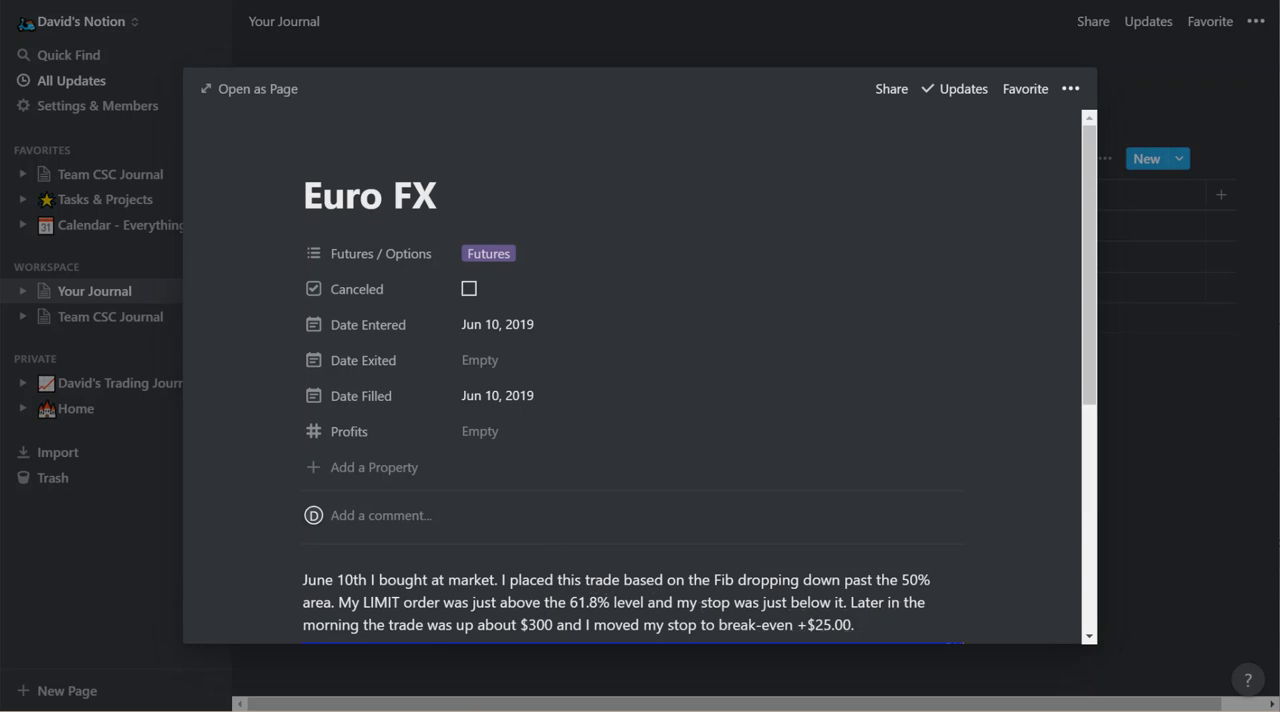
View the pasted chart image at full size and close the enlarged view.
scroll(889, 449, "down", 4)
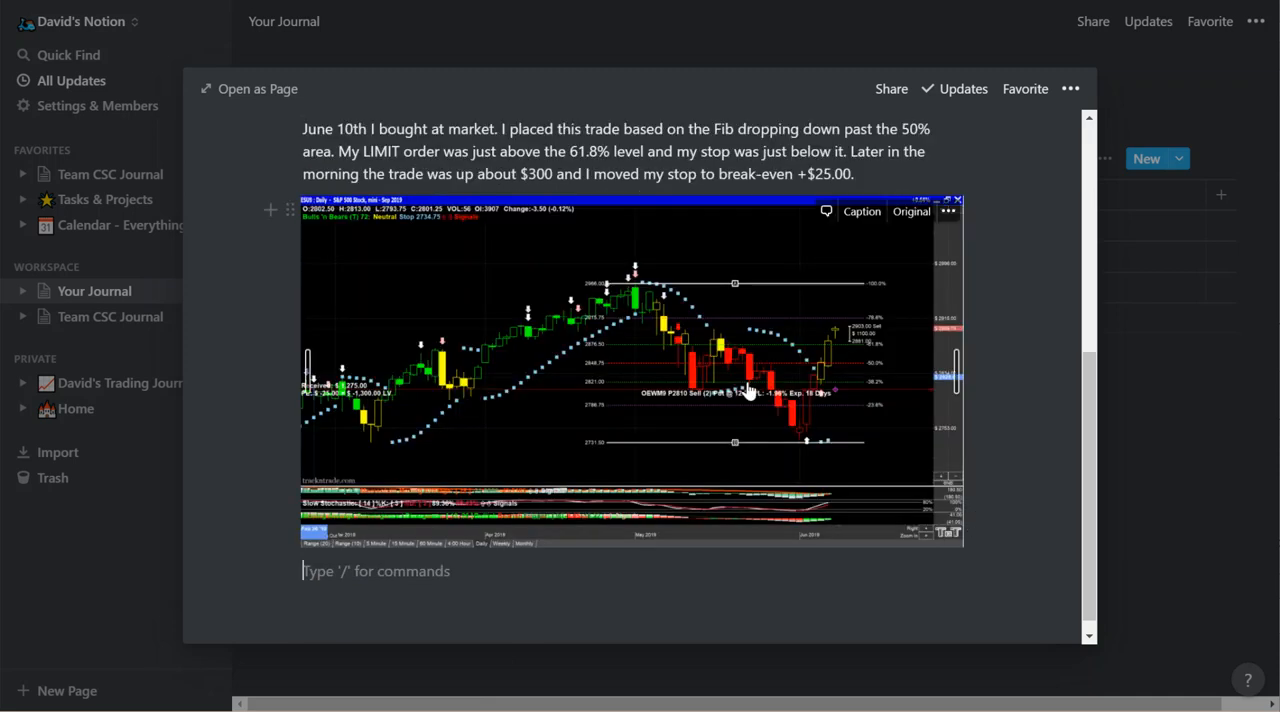
left_click(748, 390)
left_click(748, 390)
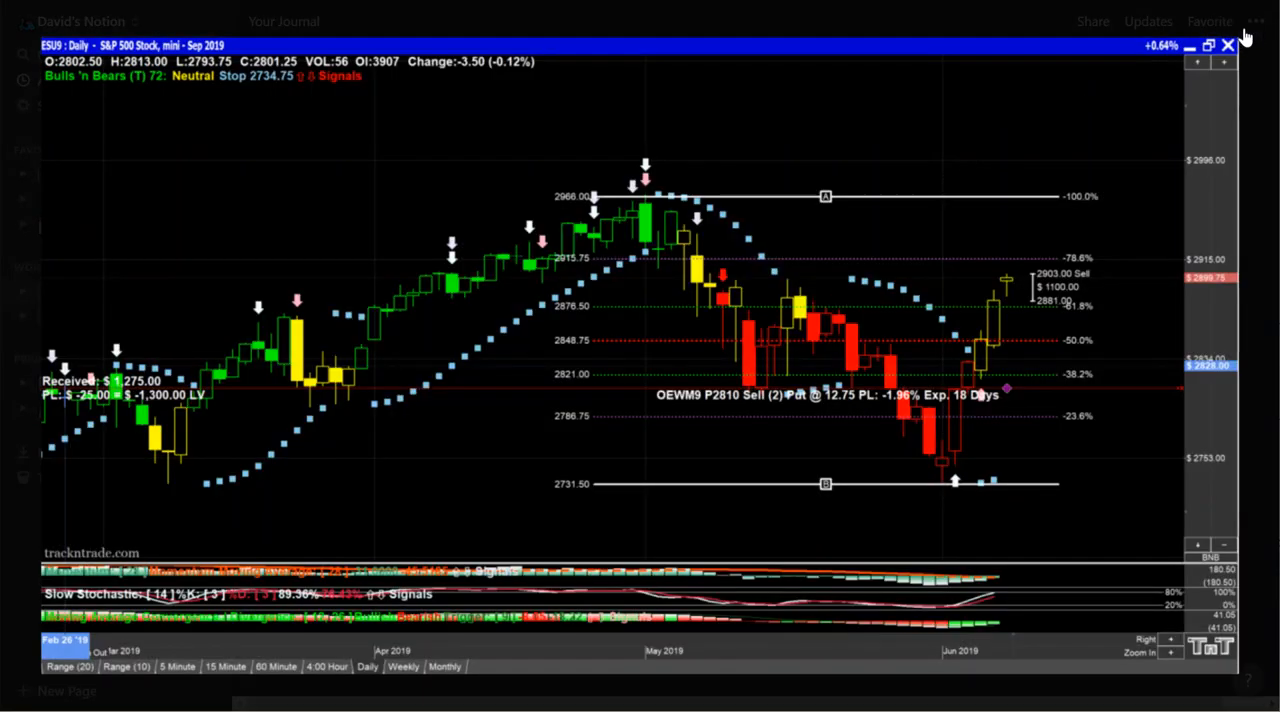
left_click(1240, 24)
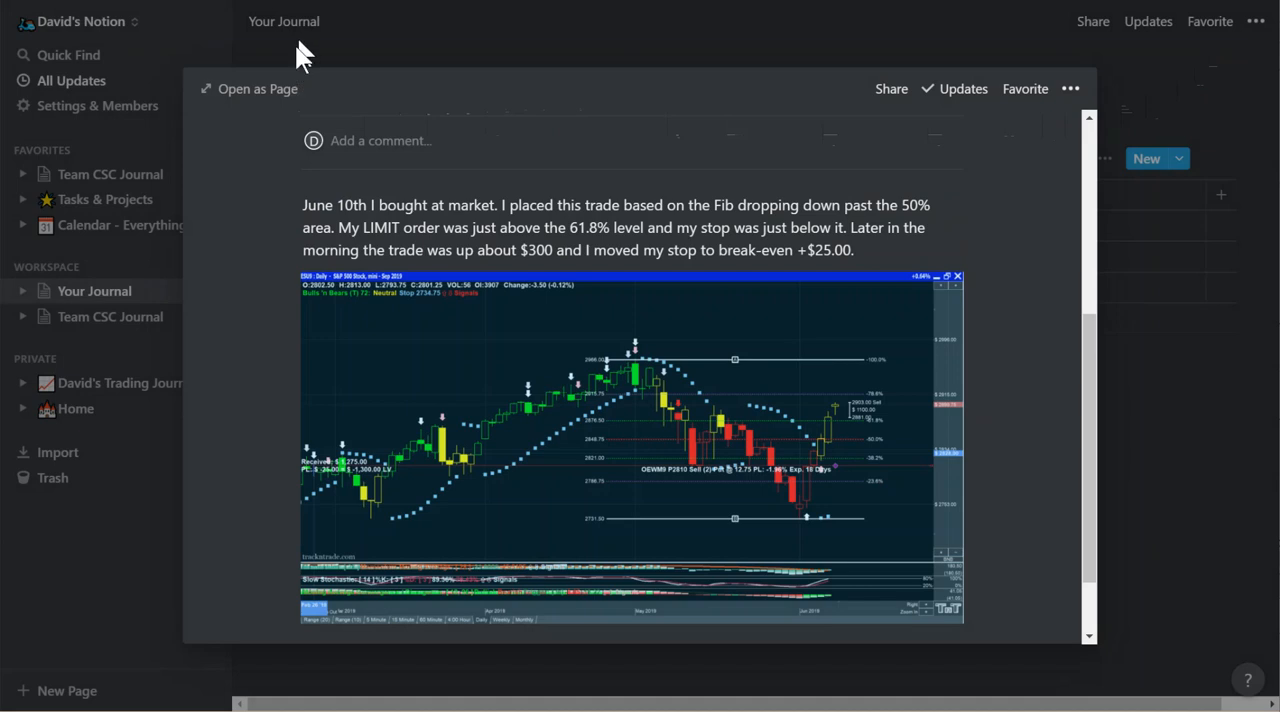
Return to the journal table and reopen the Euro FX page to review its properties and notes.
left_click(1128, 239)
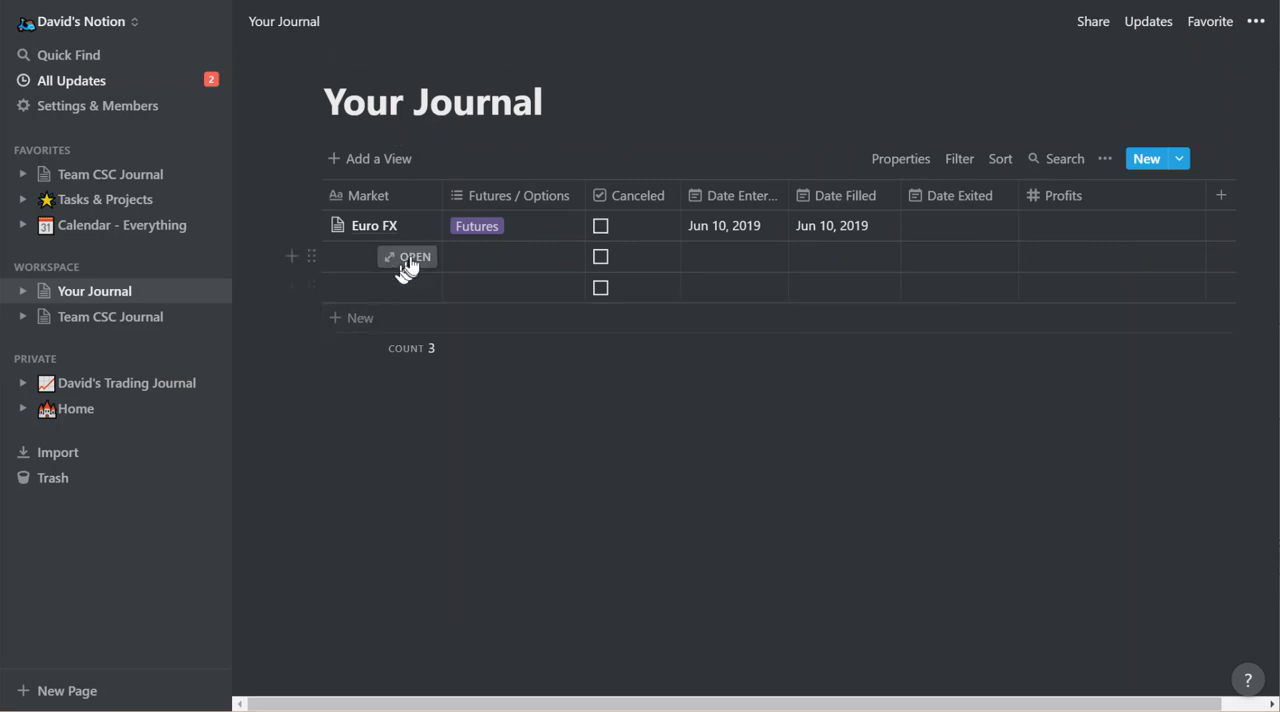
left_click(411, 233)
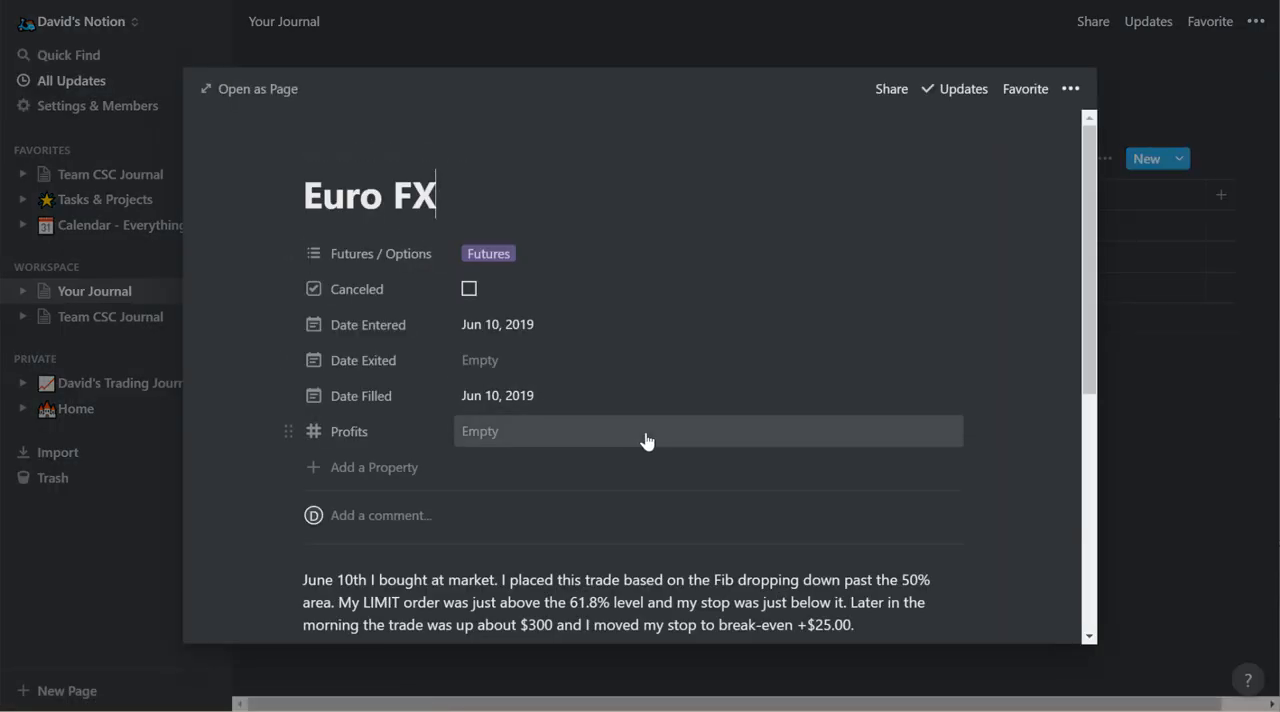
scroll(645, 435, "down", 4)
scroll(645, 432, "up", 4)
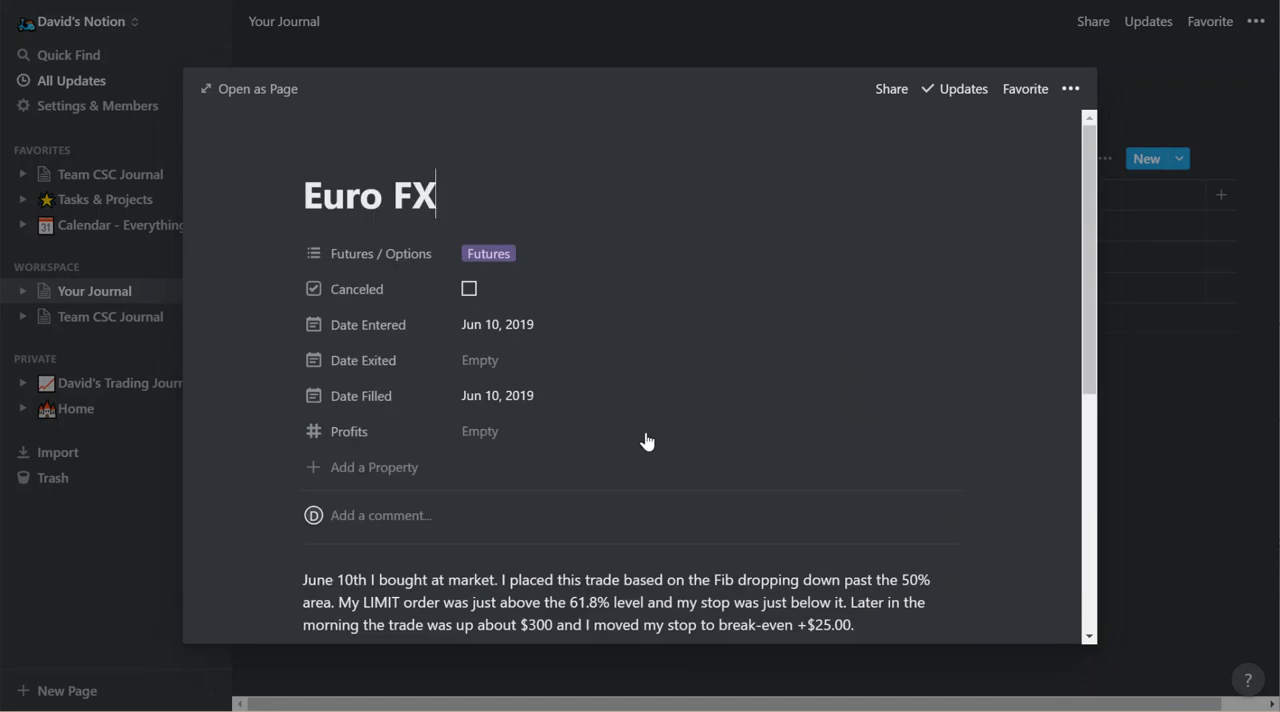
Cut the sentence starting "Later in the morning" from the notes and start an empty line below the chart.
scroll(645, 432, "down", 2)
scroll(645, 432, "down", 3)
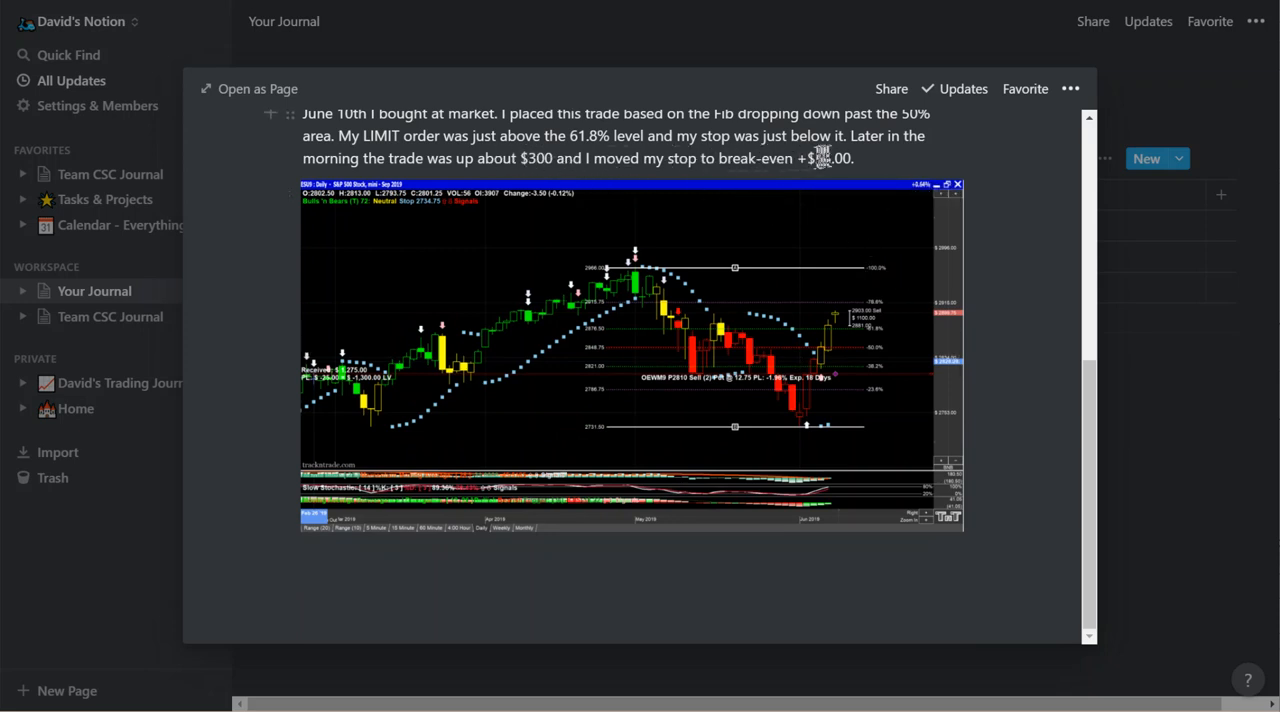
left_click_drag(850, 136, 866, 269)
key("ctrl+c")
left_click(865, 254)
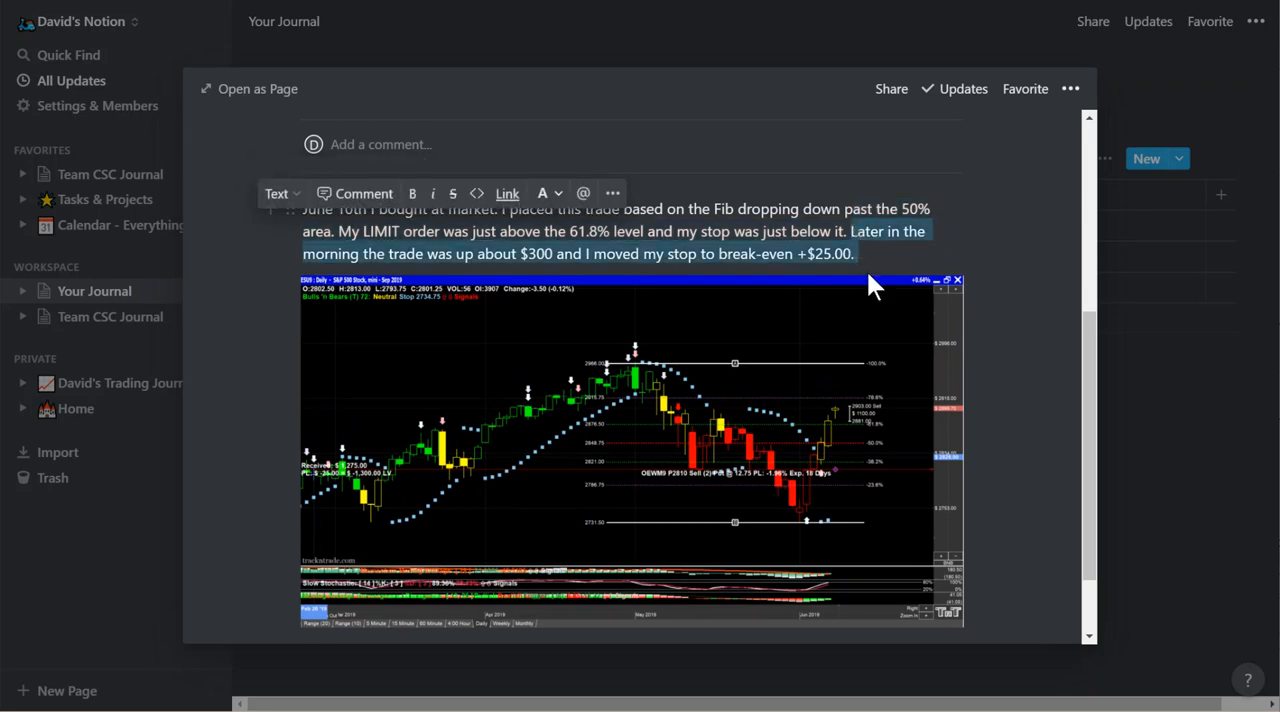
key("BackSpace")
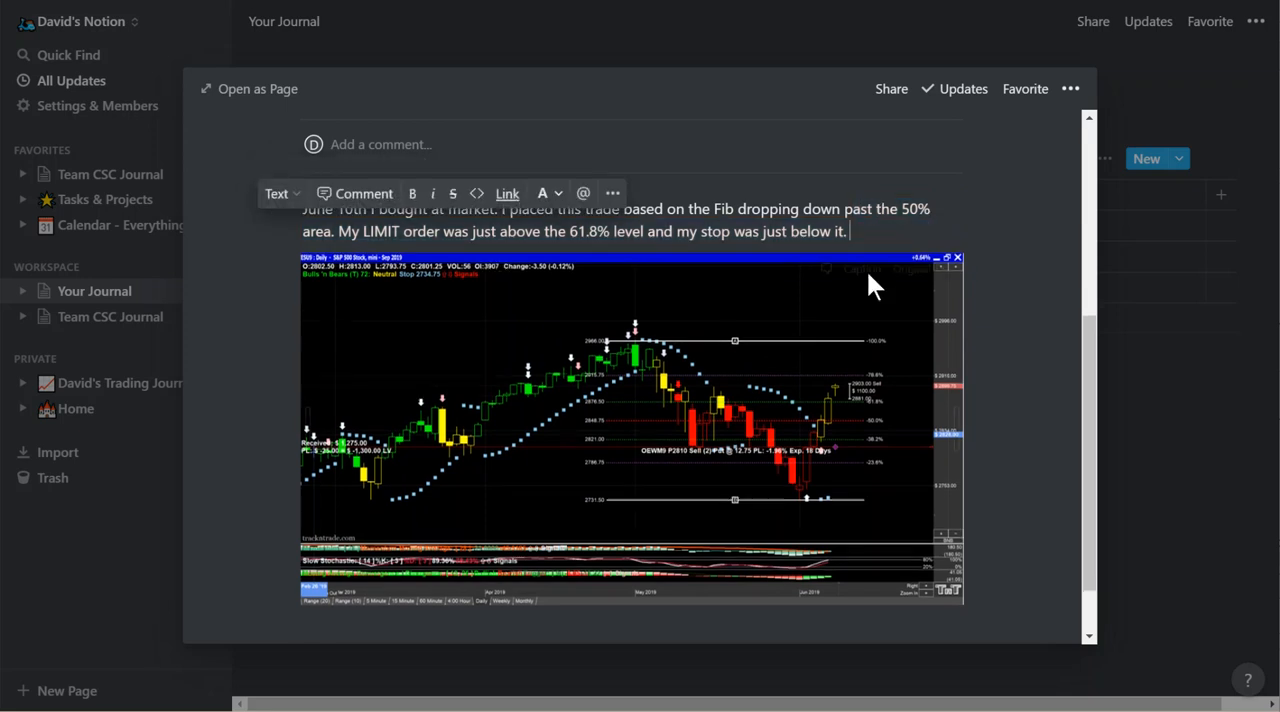
left_click(1001, 593)
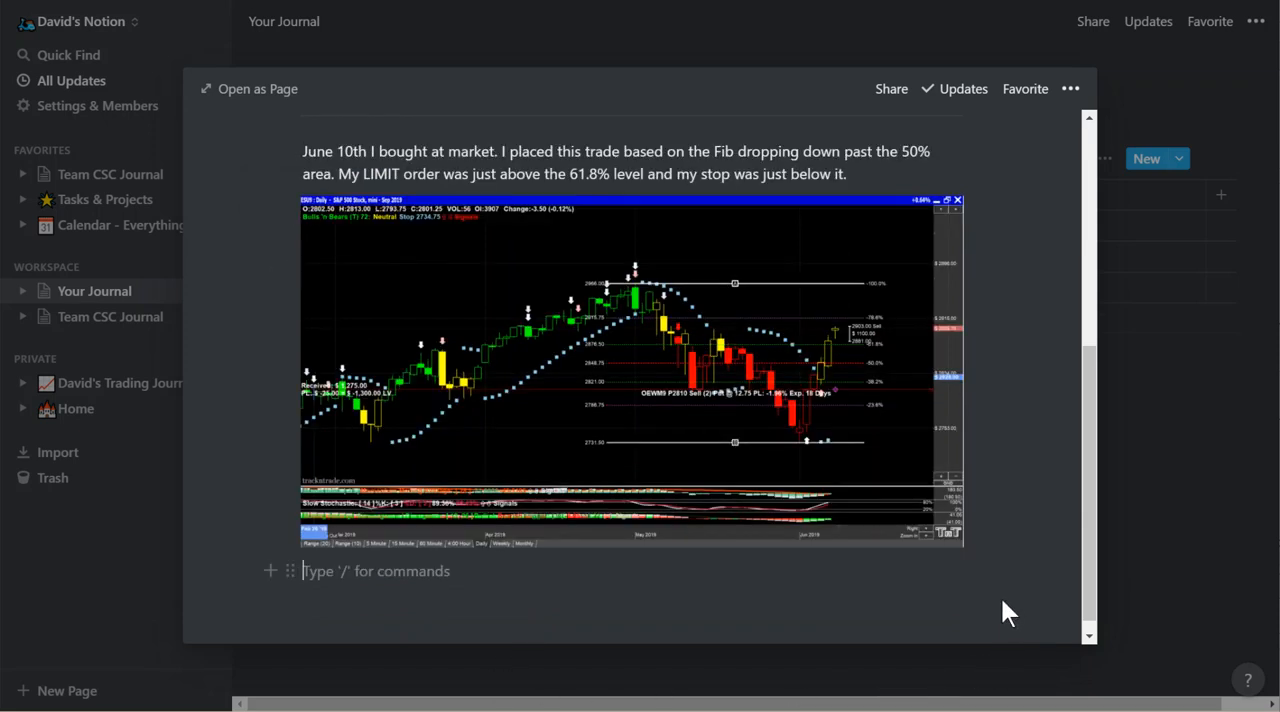
type("June")
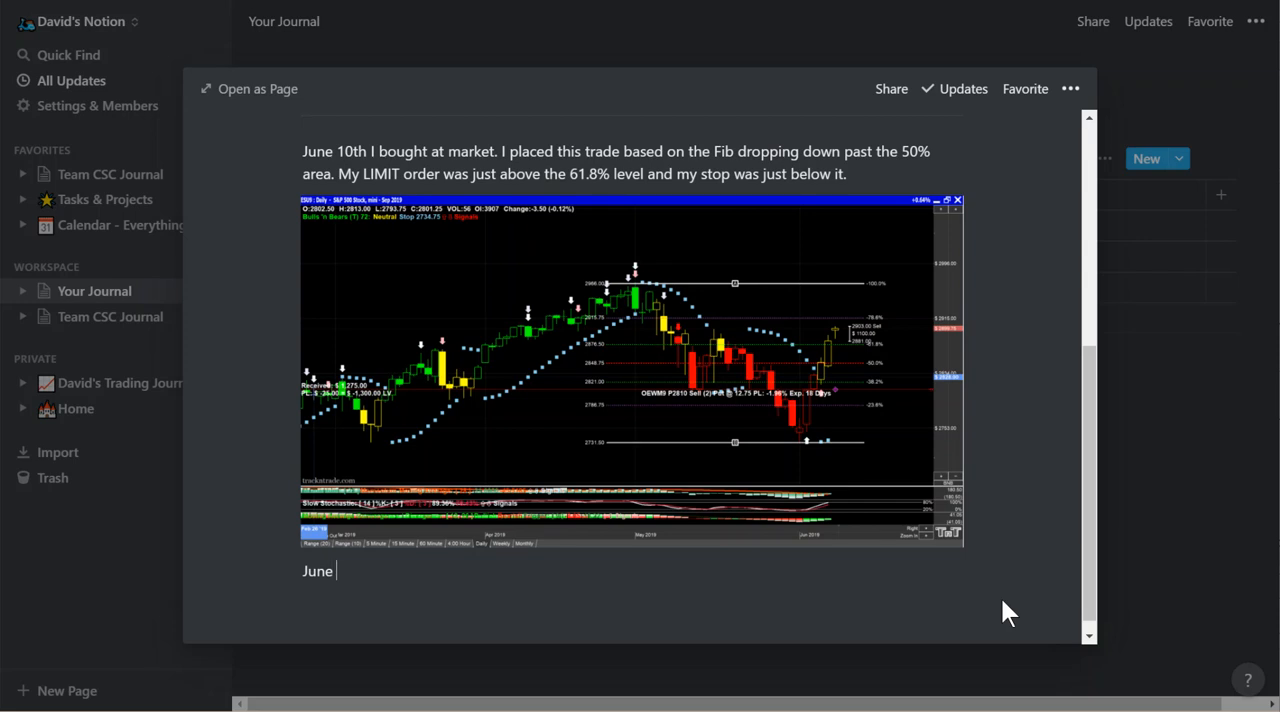
type(" 10t")
key("BackSpace")
key("BackSpace")
key("BackSpace")
key("BackSpace")
key("BackSpace")
key("BackSpace")
key("BackSpace")
key("BackSpace")
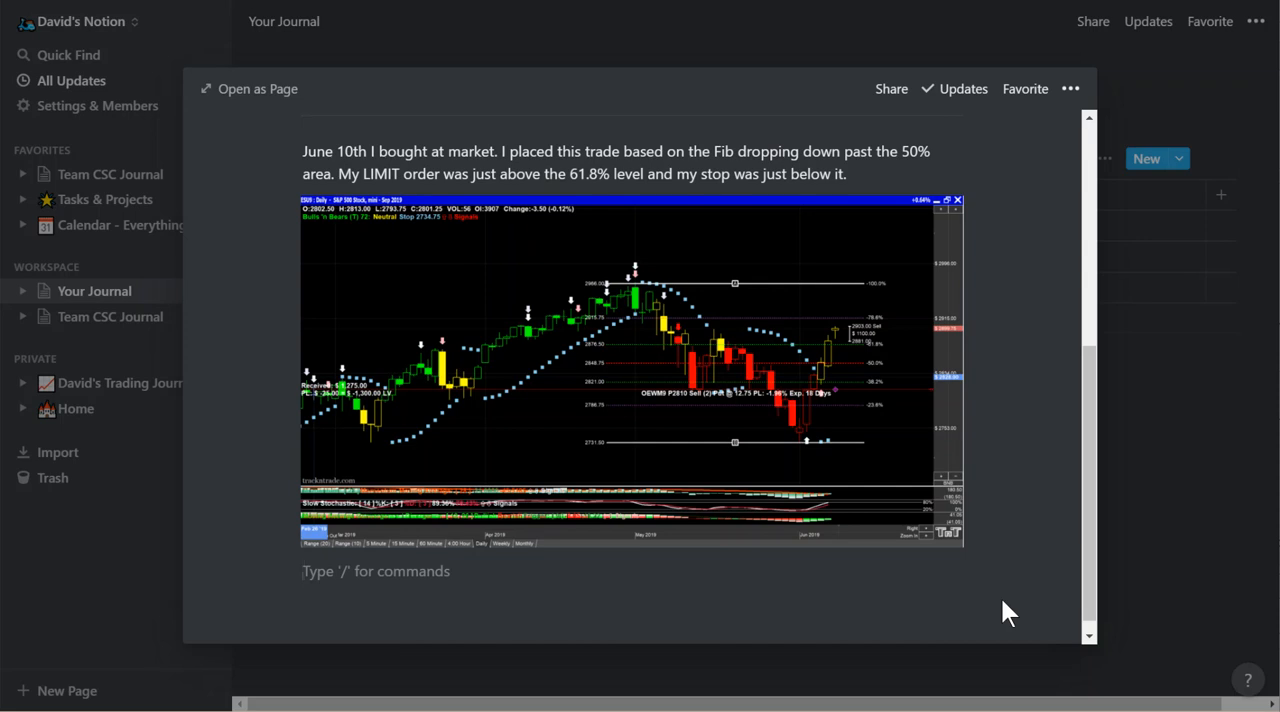
type("@today ")
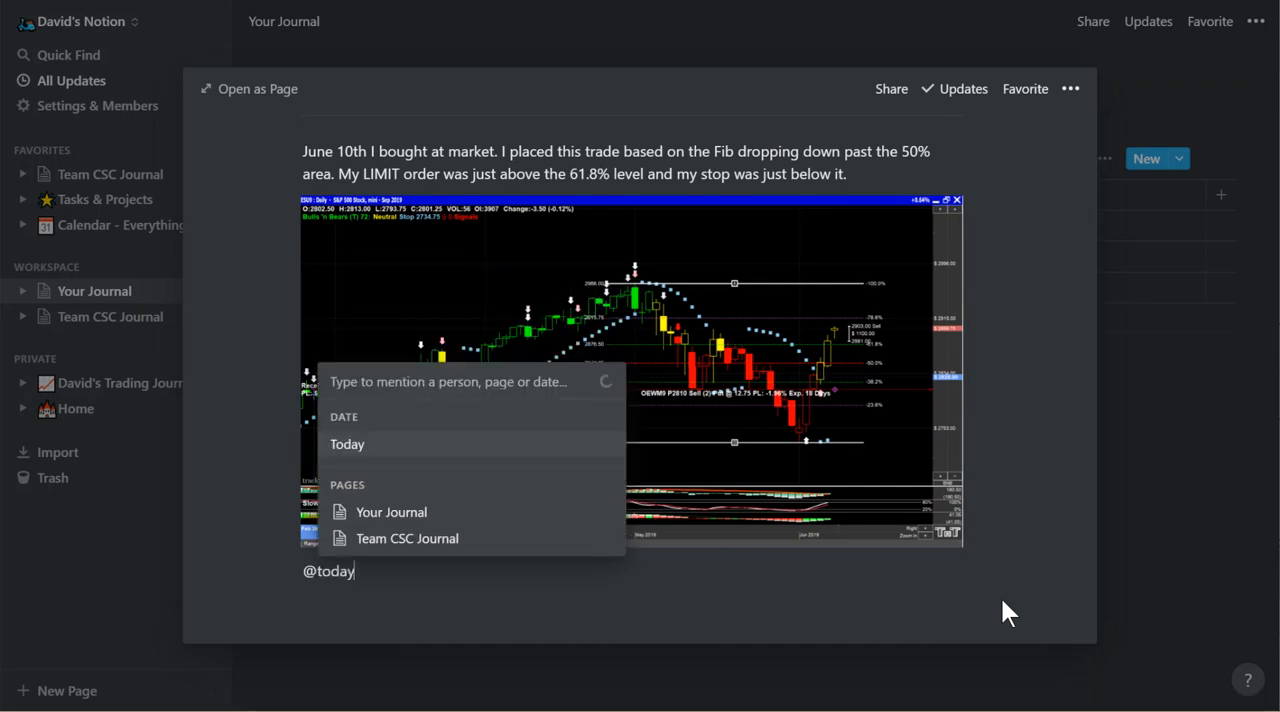
type("I")
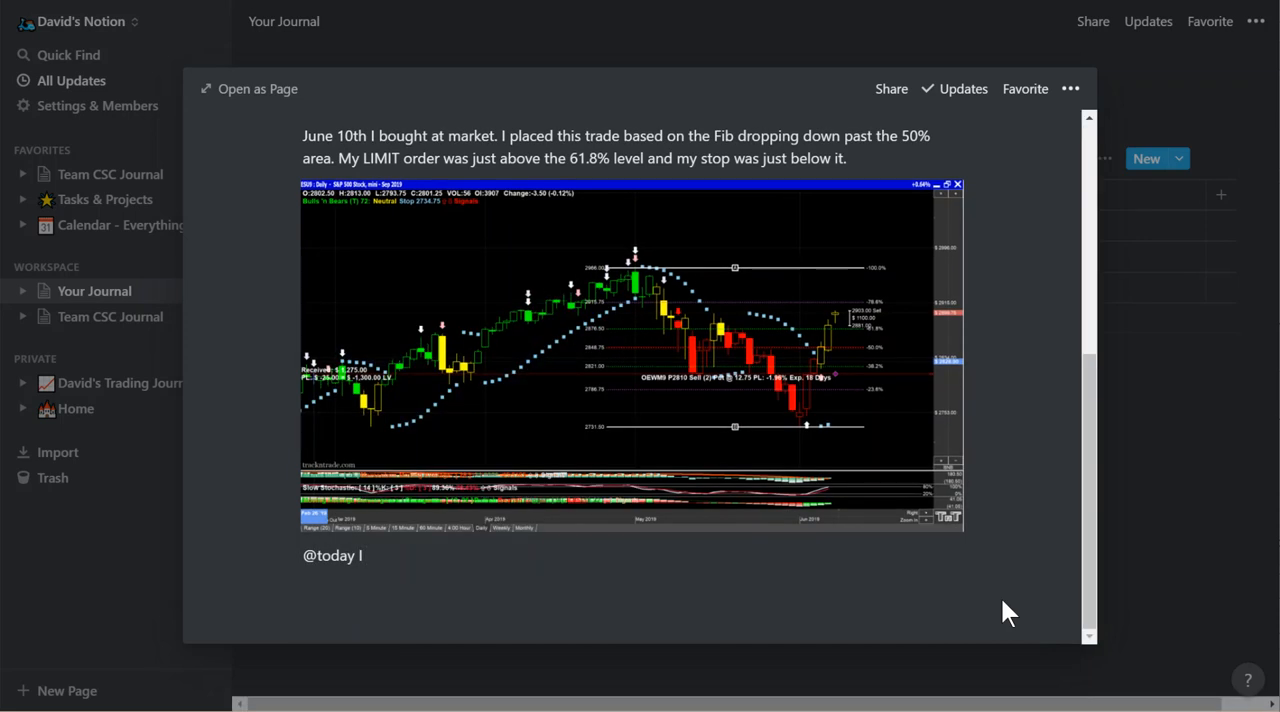
type(" moved my stop to ")
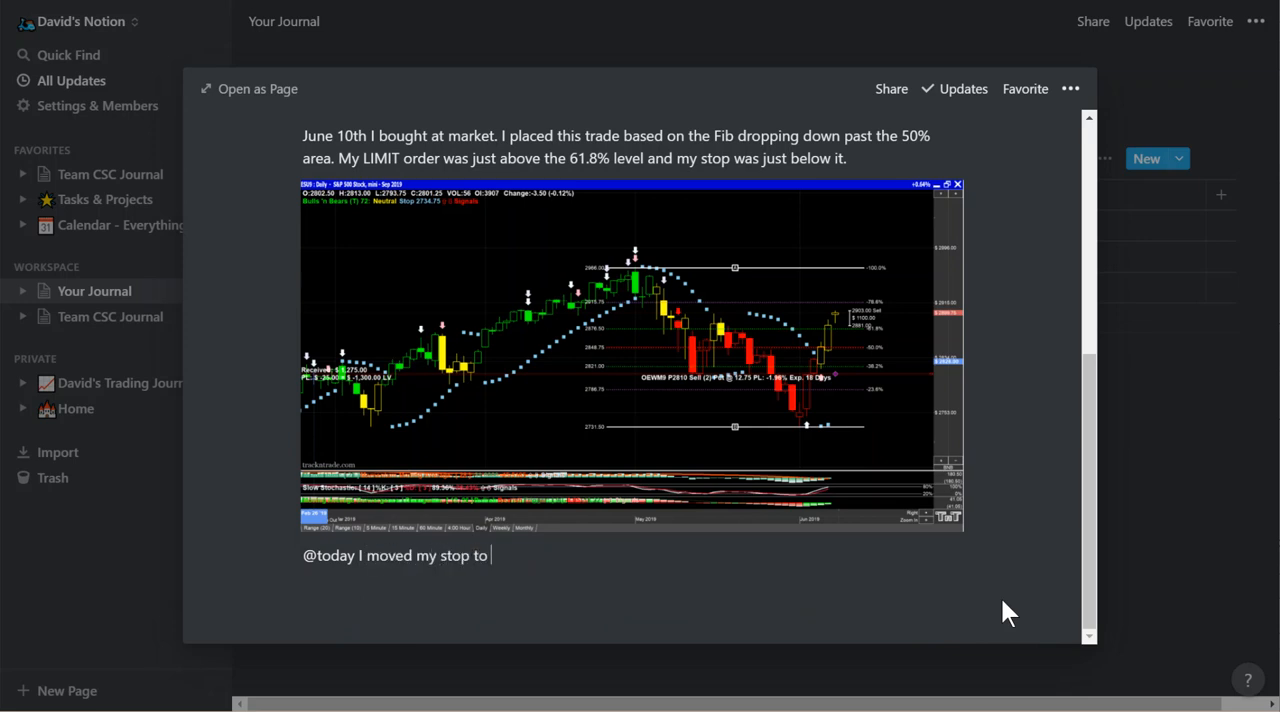
type("breakeven +$25")
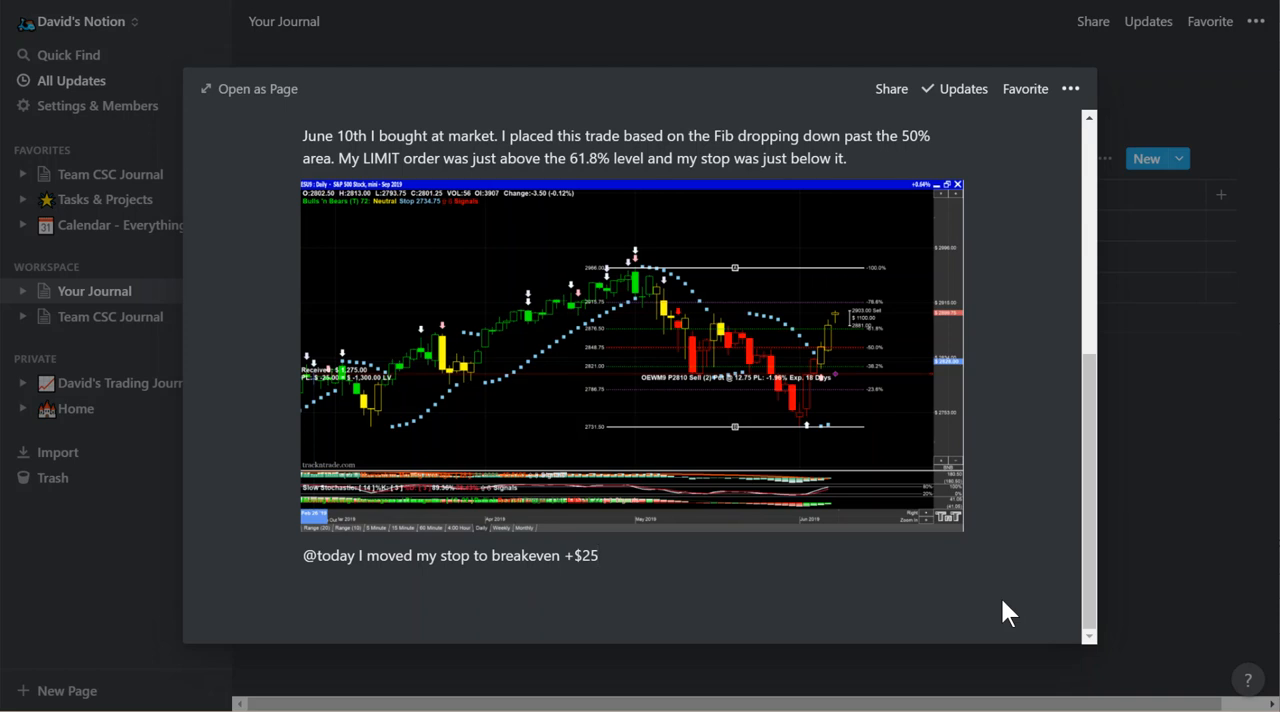
key("BackSpace")
key("BackSpace")
key("BackSpace")
key("BackSpace")
key("BackSpace")
key("BackSpace")
key("BackSpace")
key("BackSpace")
key("BackSpace")
key("BackSpace")
key("BackSpace")
key("BackSpace")
key("BackSpace")
key("BackSpace")
key("BackSpace")
key("BackSpace")
key("BackSpace")
key("BackSpace")
key("BackSpace")
key("BackSpace")
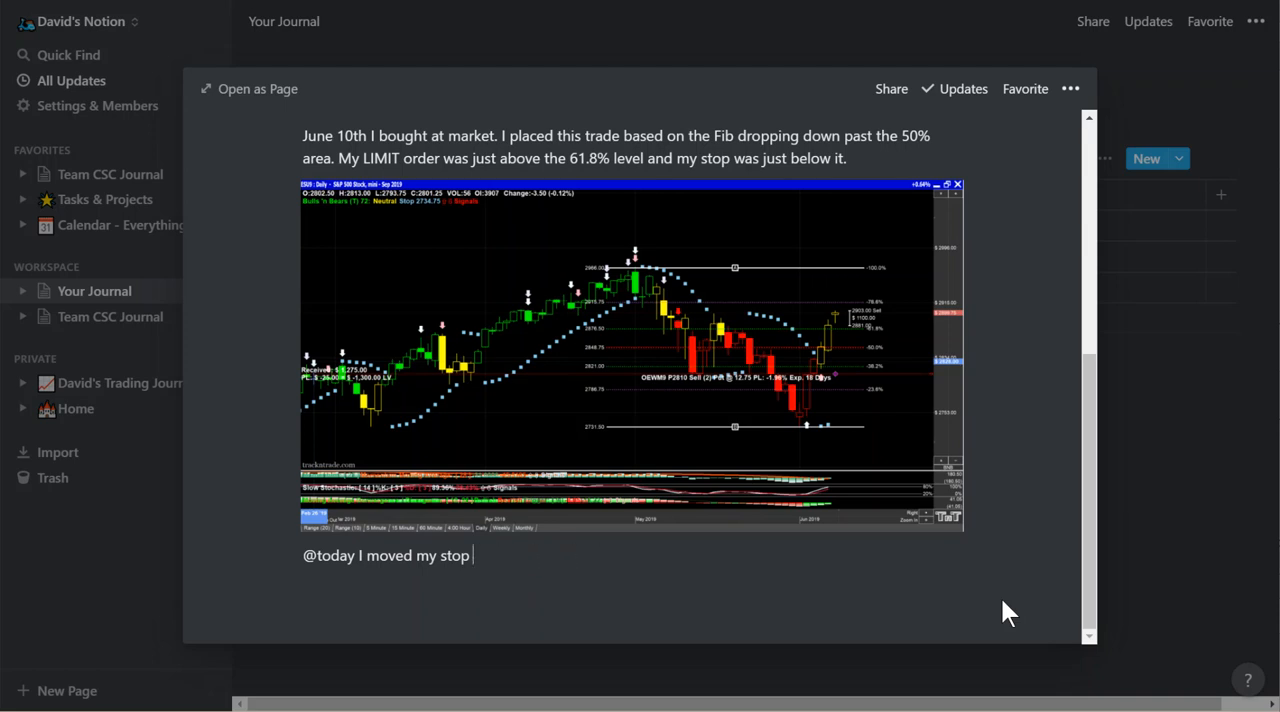
key("BackSpace")
key("BackSpace")
key("BackSpace")
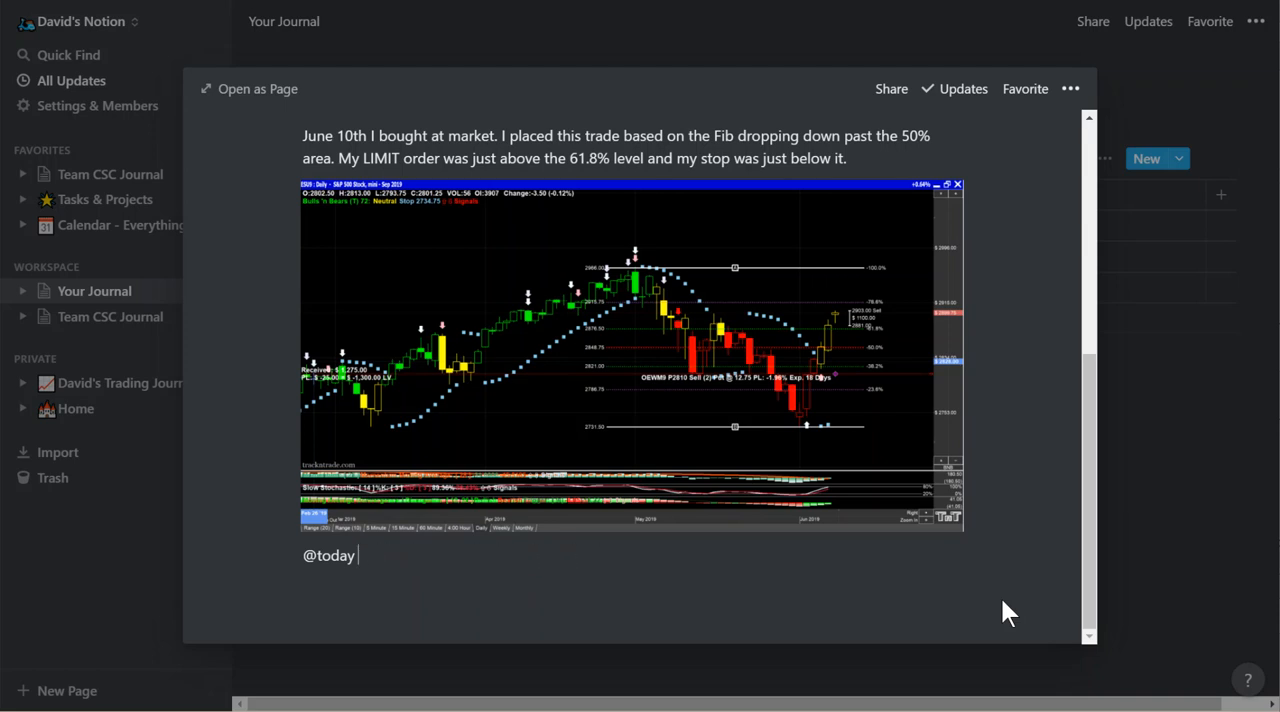
key("ctrl+v")
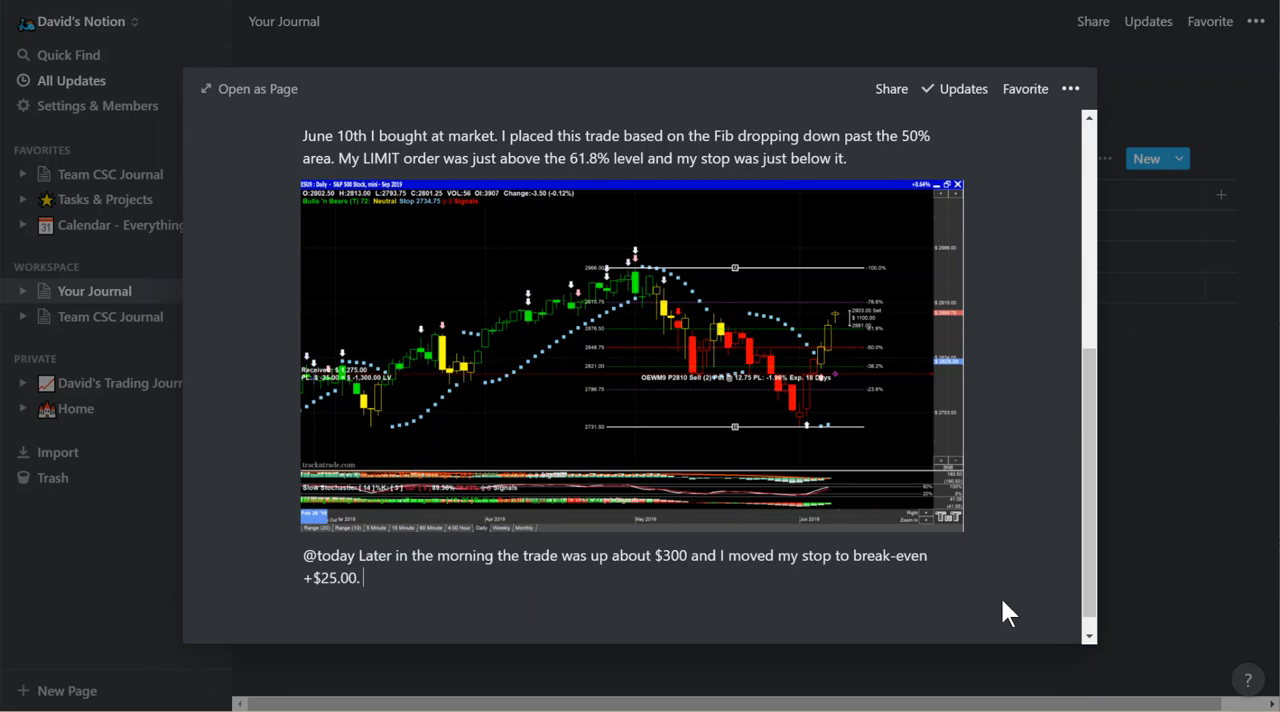
Return to the journal table, reopen the Euro FX page to review its properties, notes and chart, and close it again.
left_click(356, 556)
left_click(1152, 510)
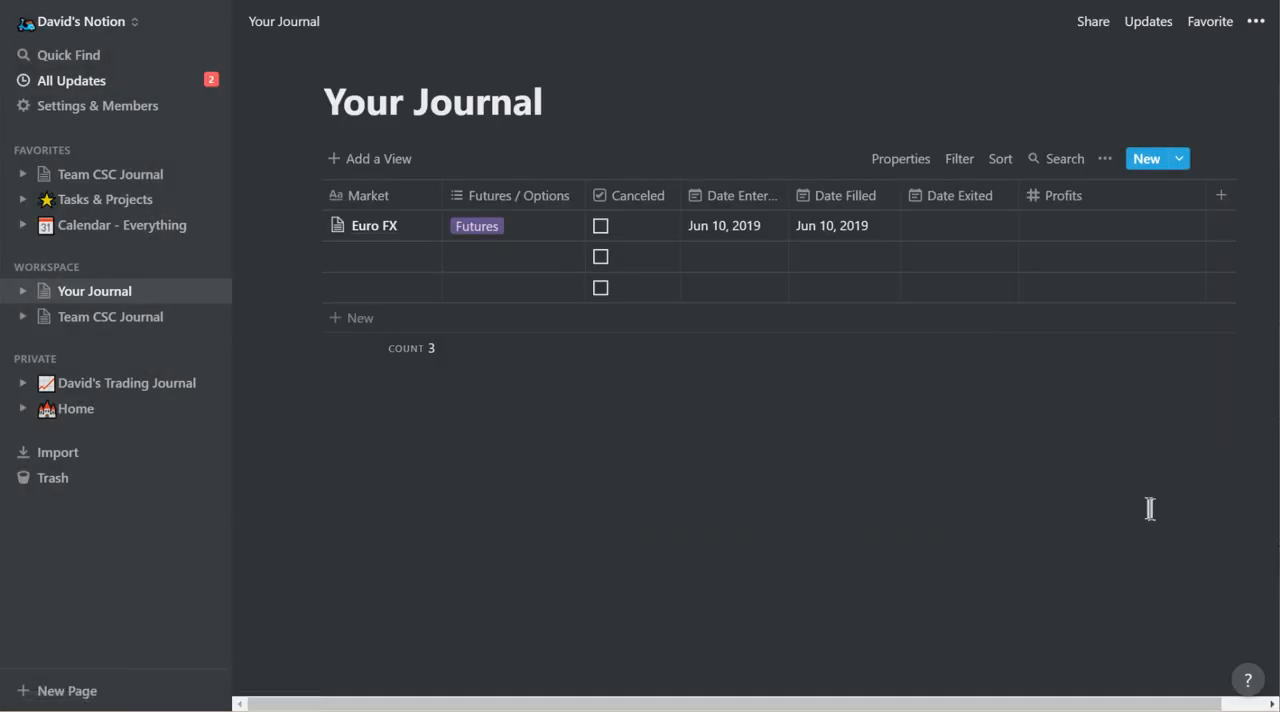
left_click(424, 232)
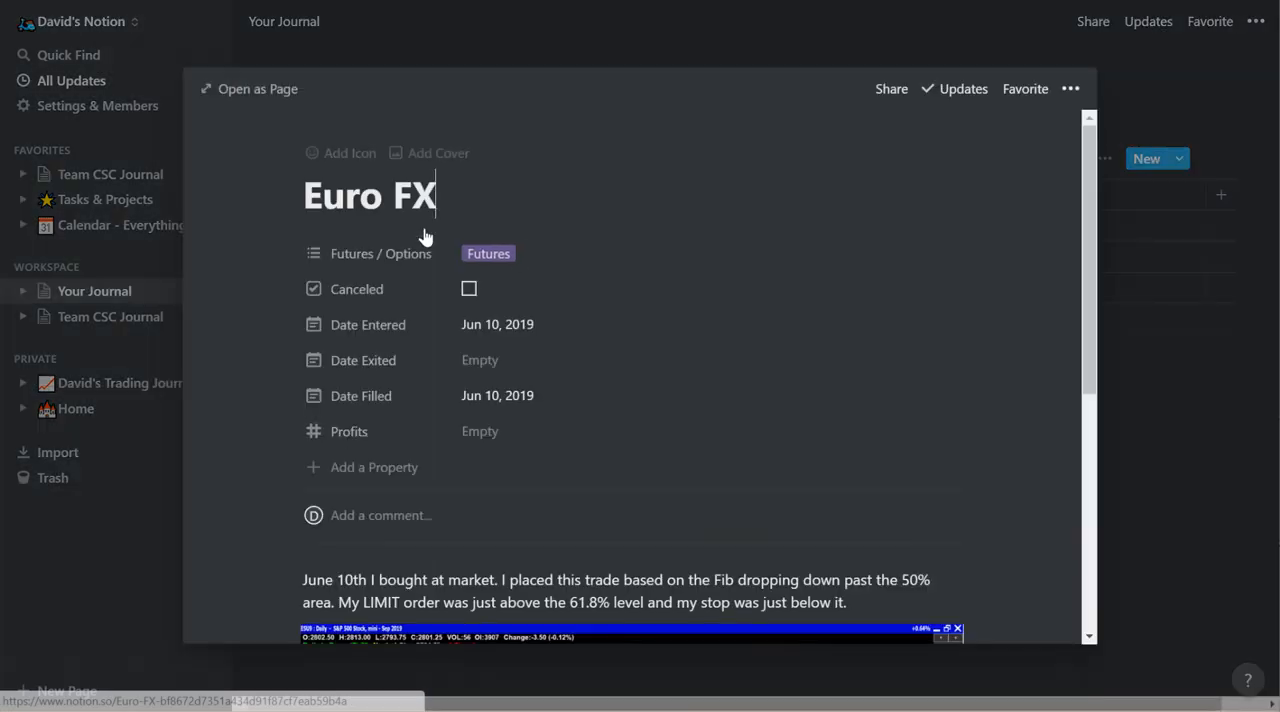
scroll(651, 499, "down", 2)
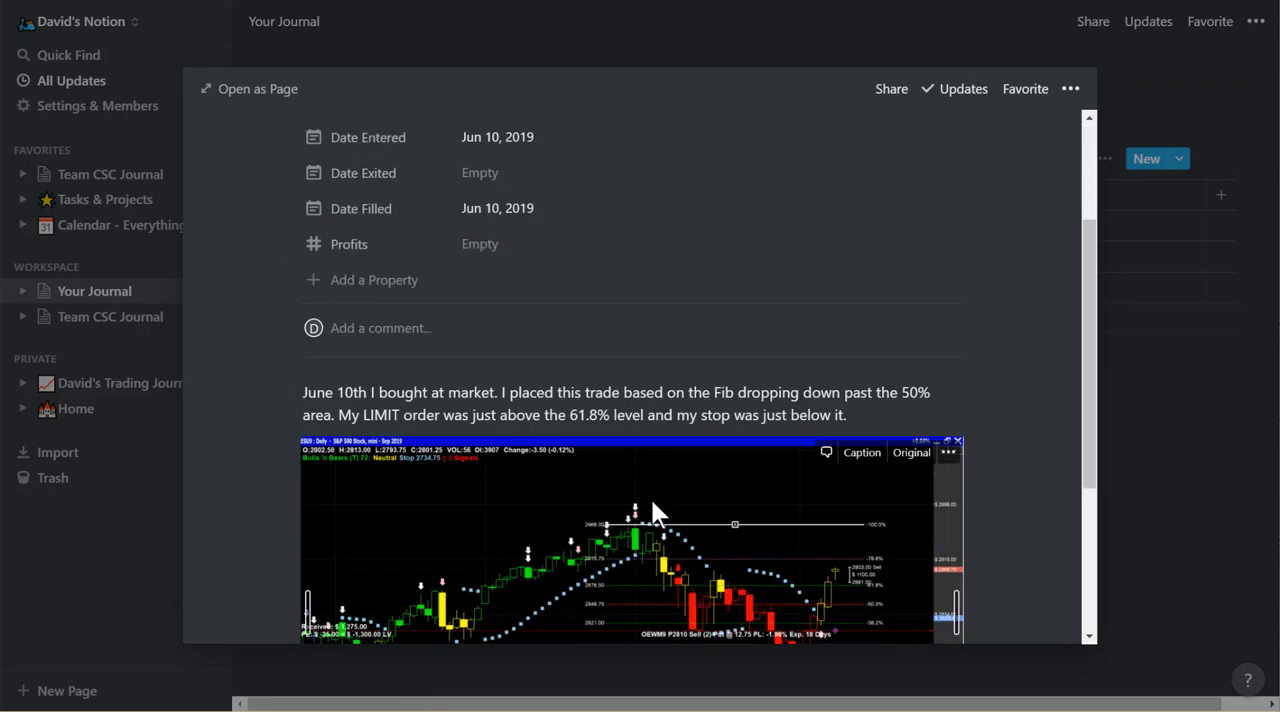
scroll(651, 499, "down", 2)
scroll(651, 499, "up", 4)
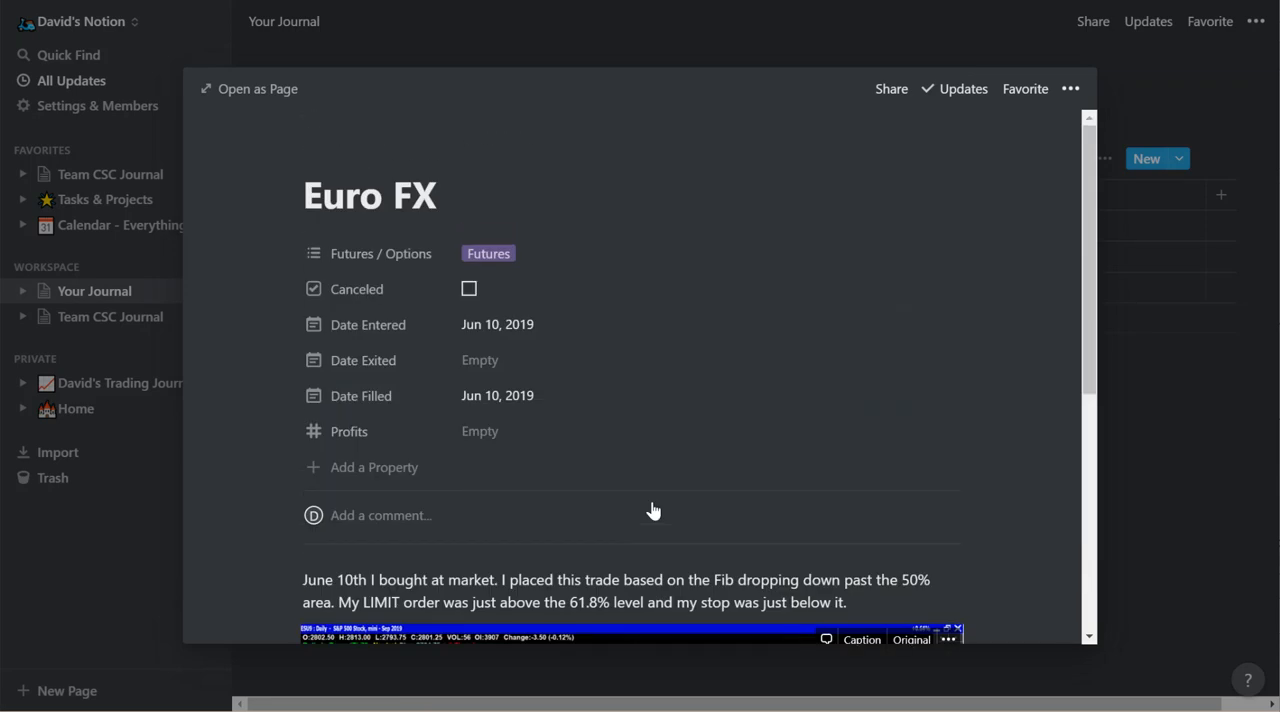
left_click(1220, 328)
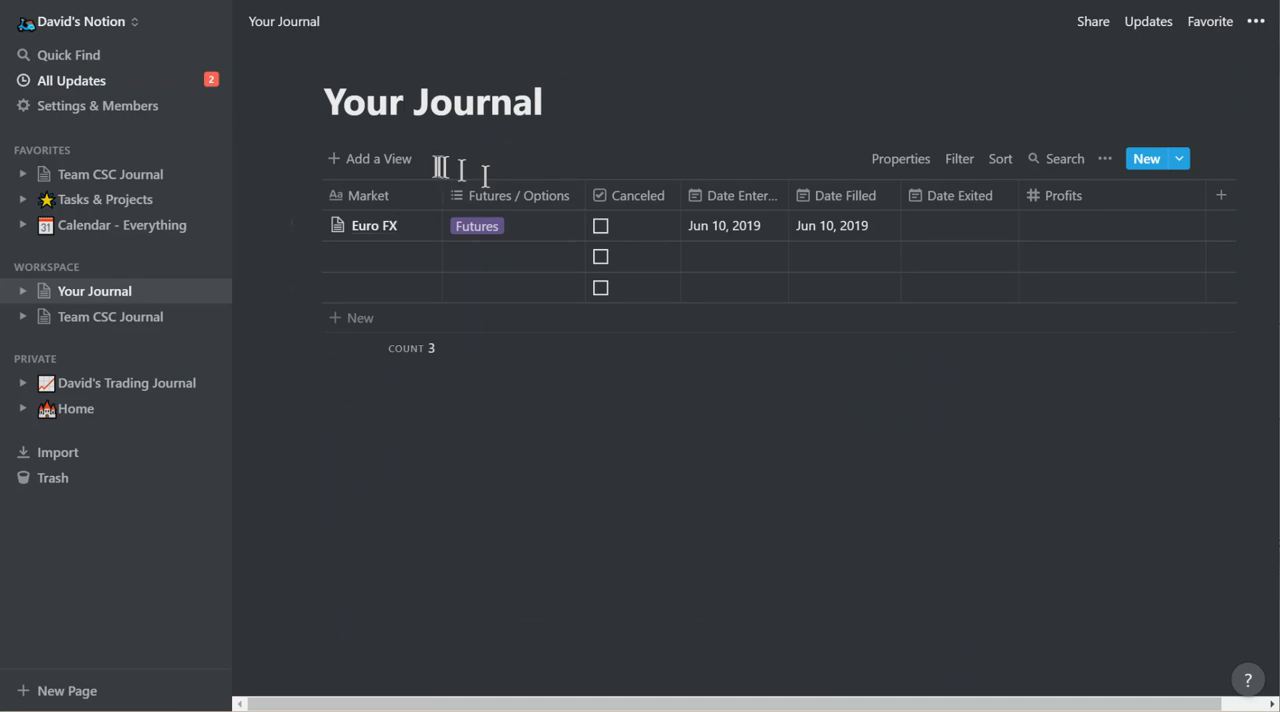
Add a calendar view to the journal database.
left_click(381, 160)
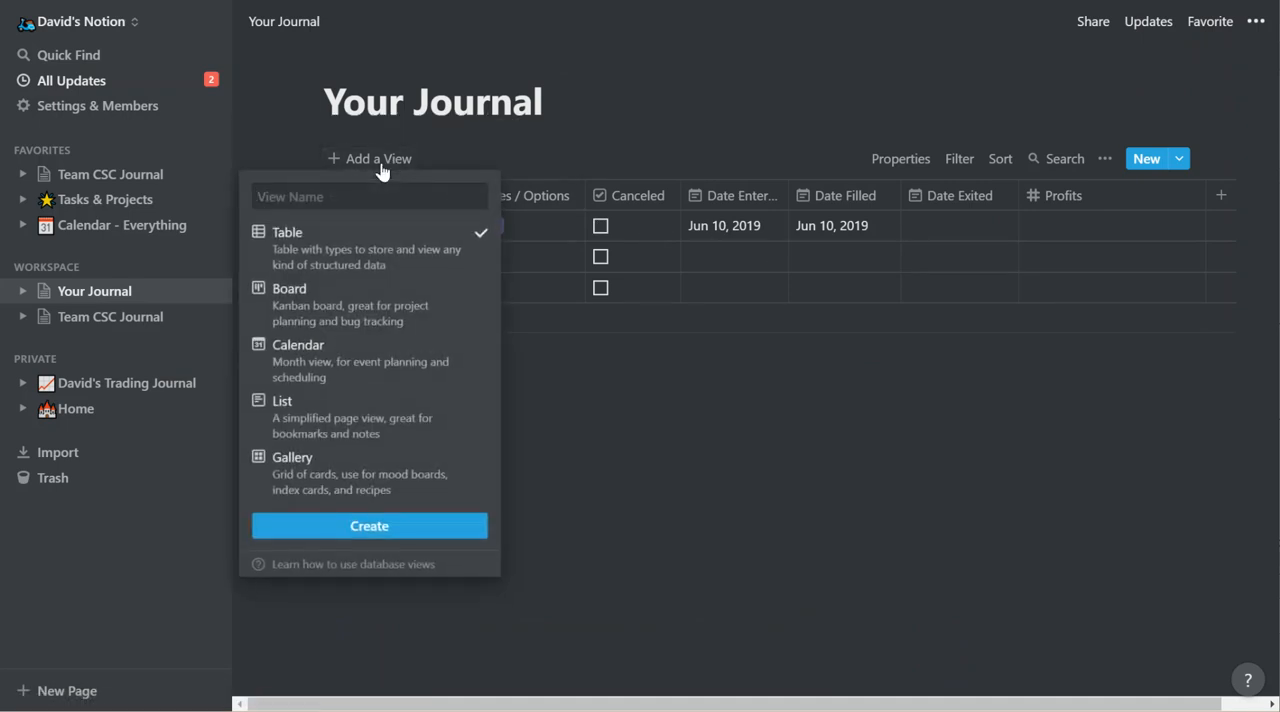
left_click(364, 367)
left_click(345, 536)
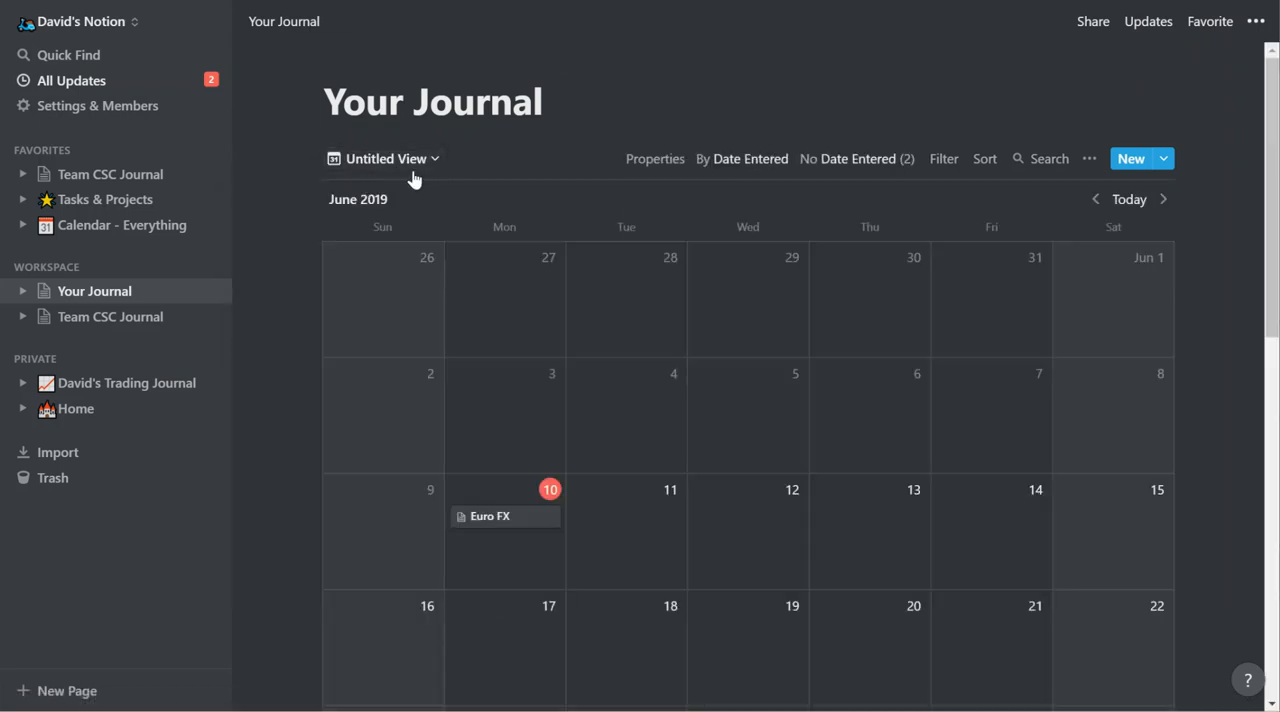
Rename the untitled calendar view as "Calendar View".
left_click(432, 170)
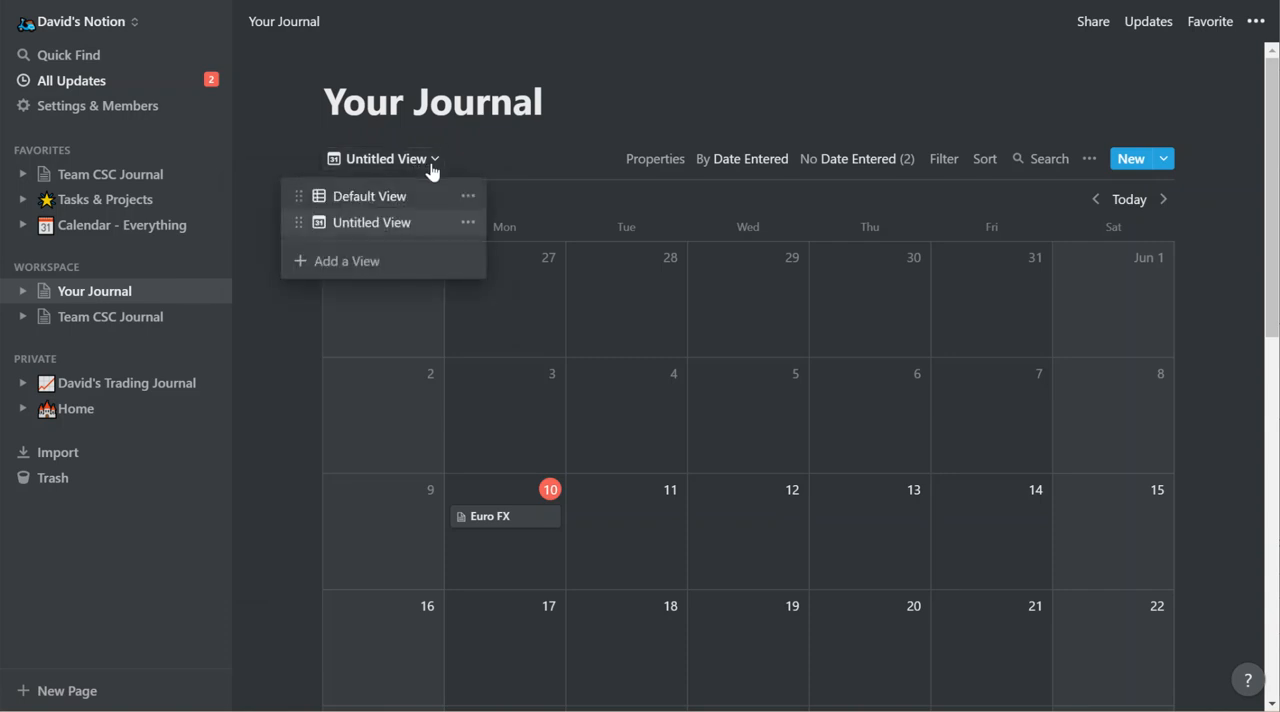
left_click(468, 223)
type("Calendar View")
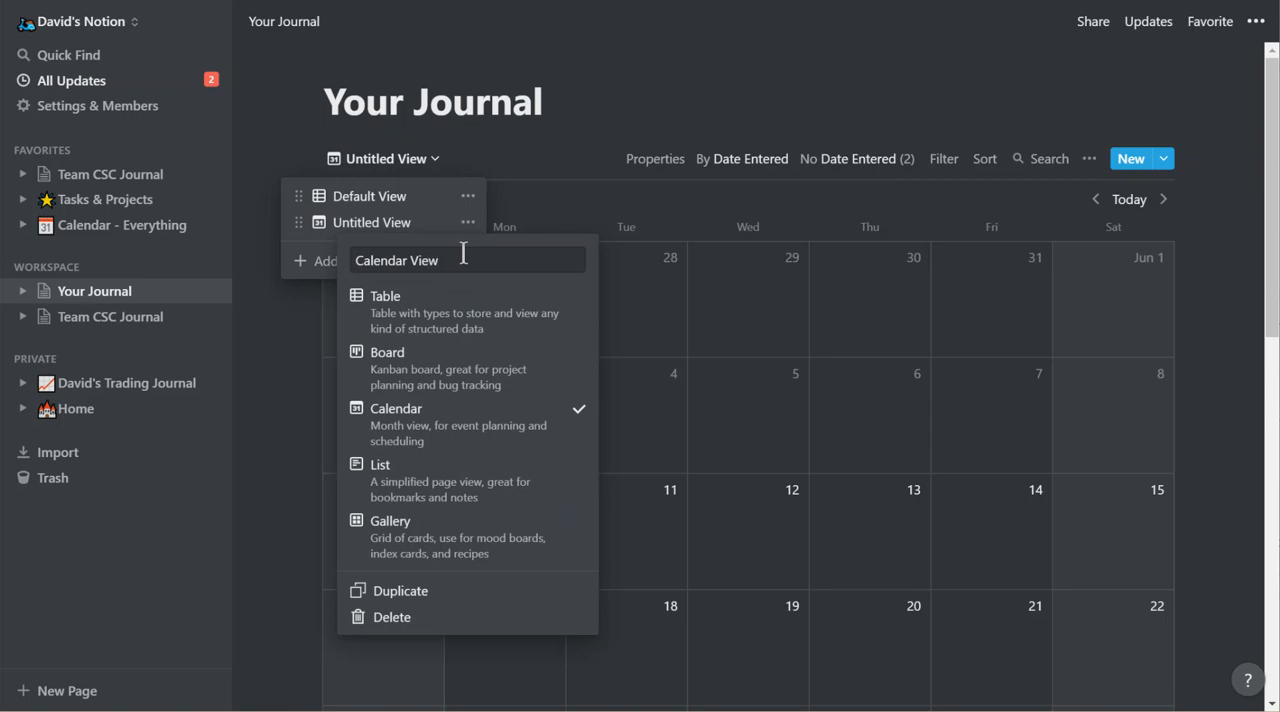
key("Return")
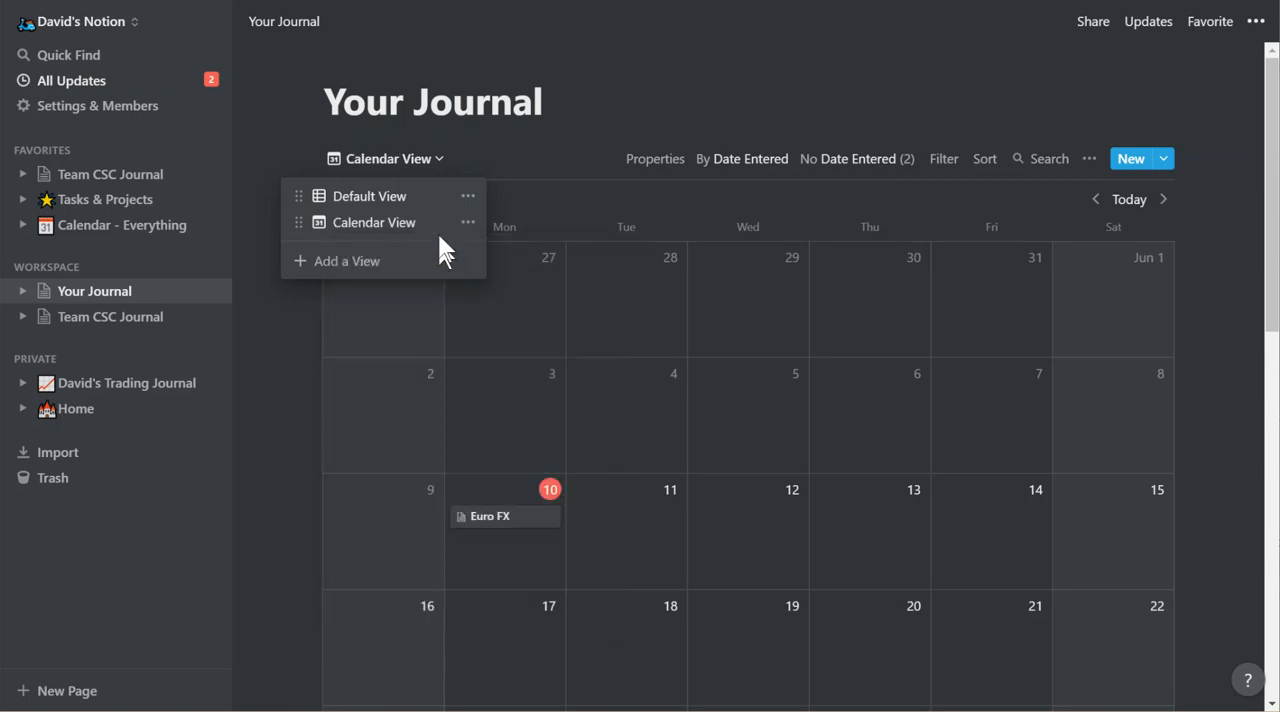
Rename the default view of the journal as "Table View".
left_click(468, 197)
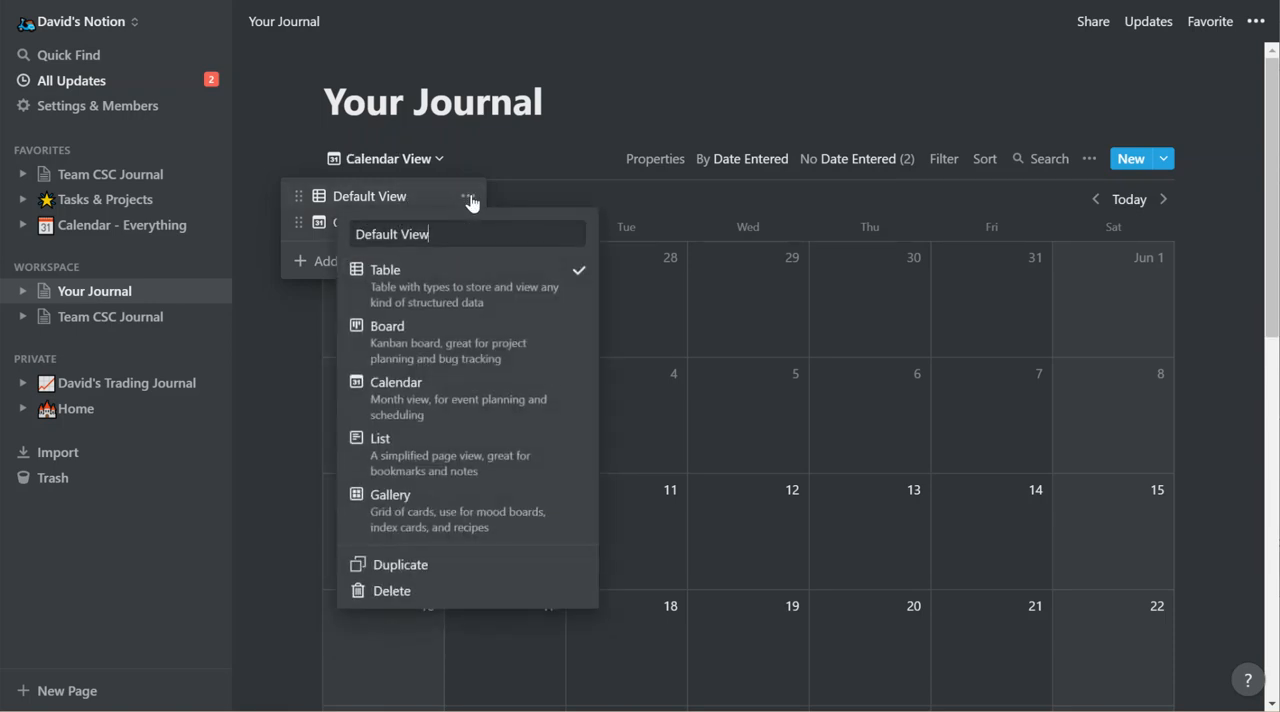
double_click(387, 234)
type("Table")
left_click(257, 335)
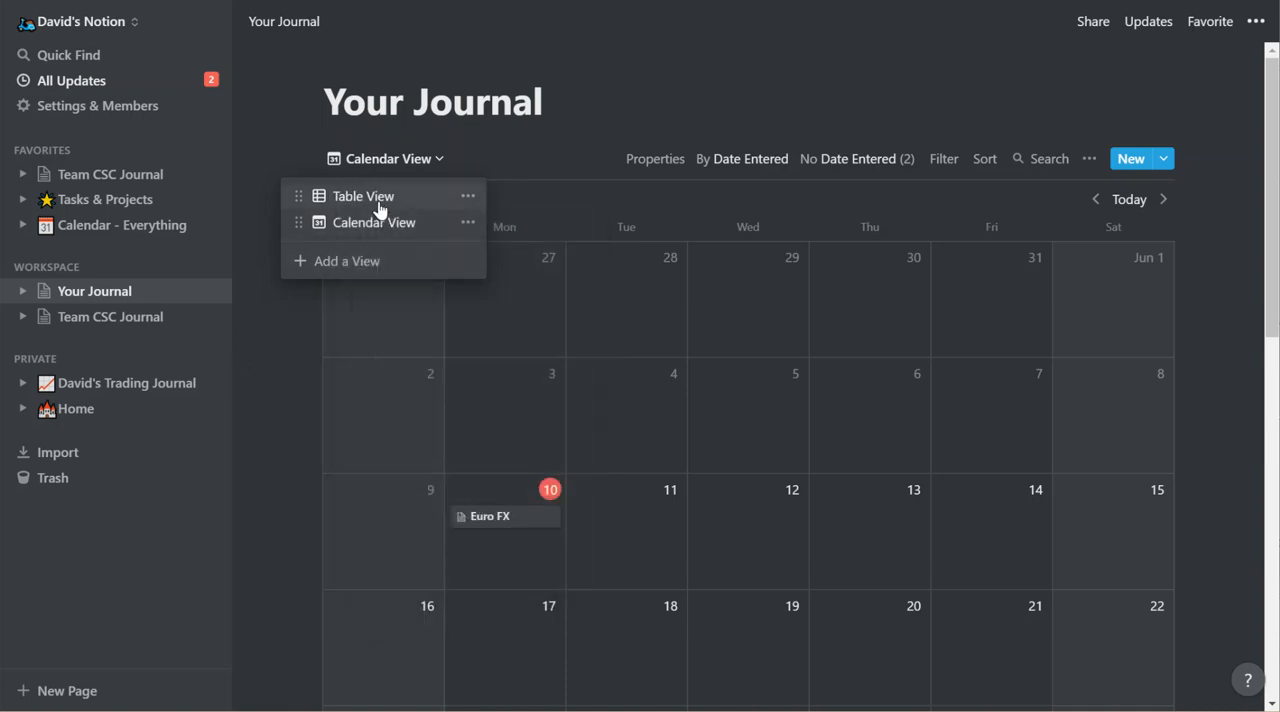
Show the journal in Table View and switch back to Calendar View to compare the two layouts.
left_click(378, 203)
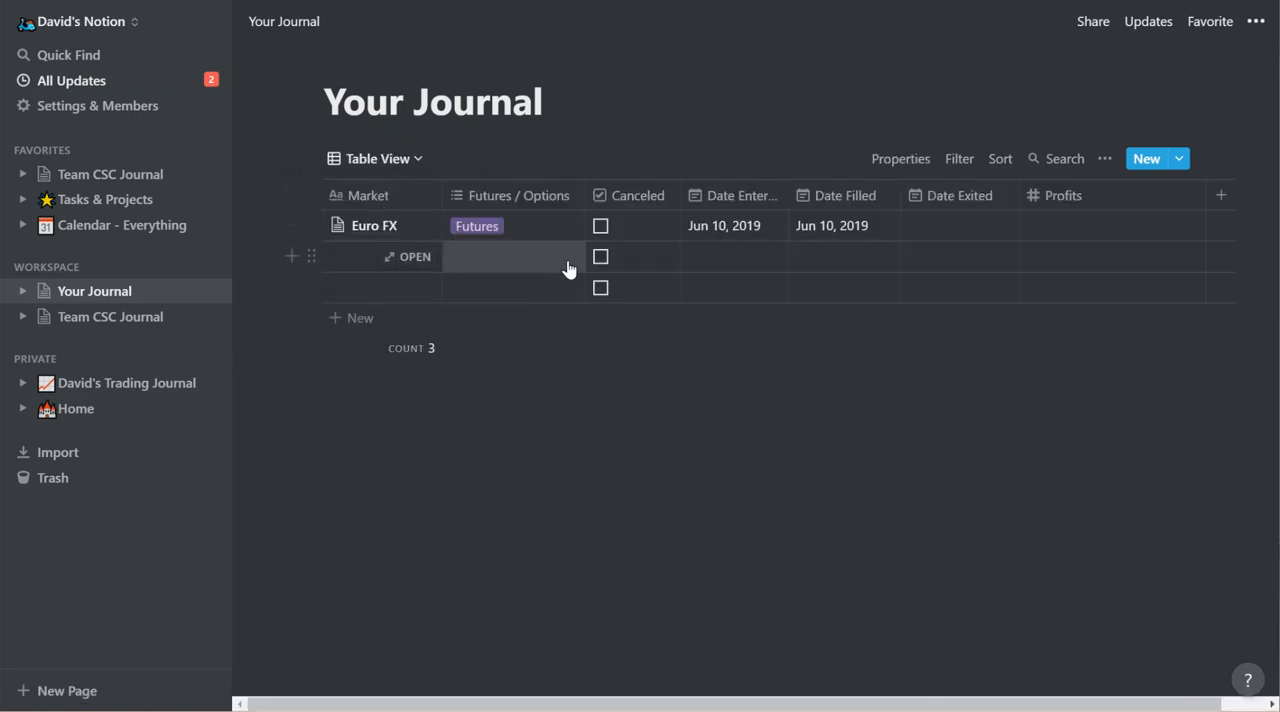
left_click(372, 162)
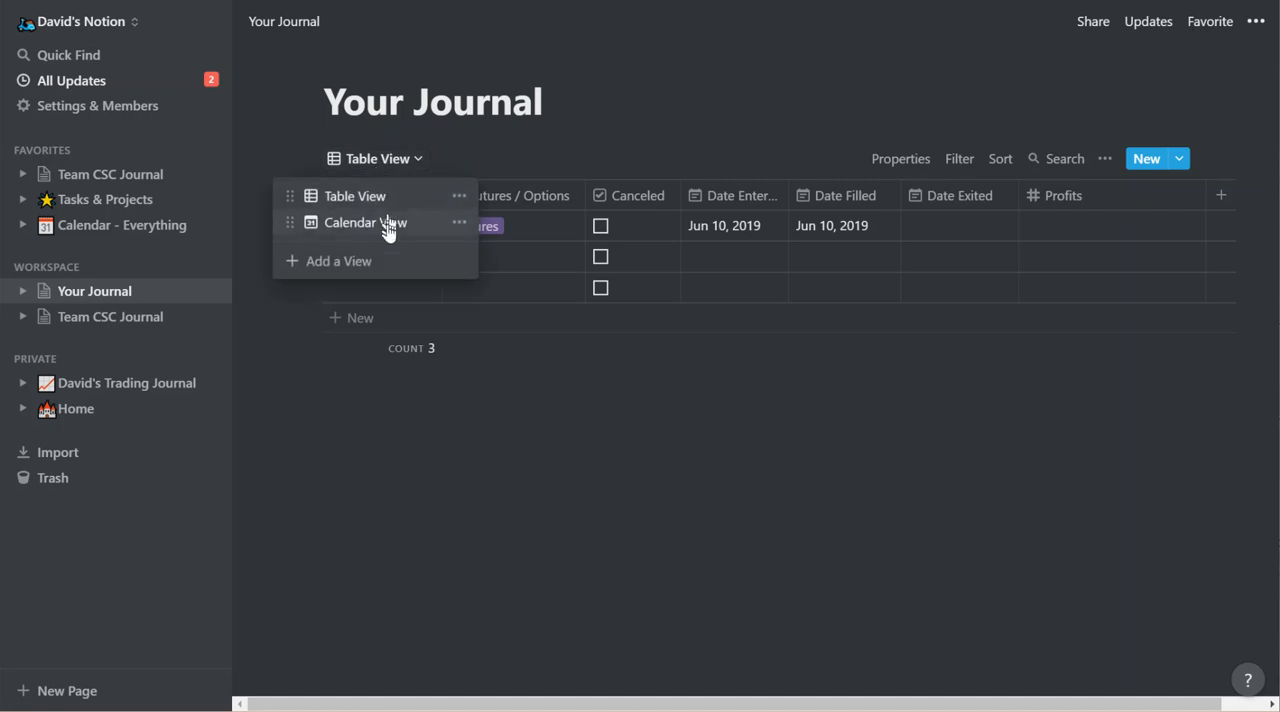
left_click(388, 225)
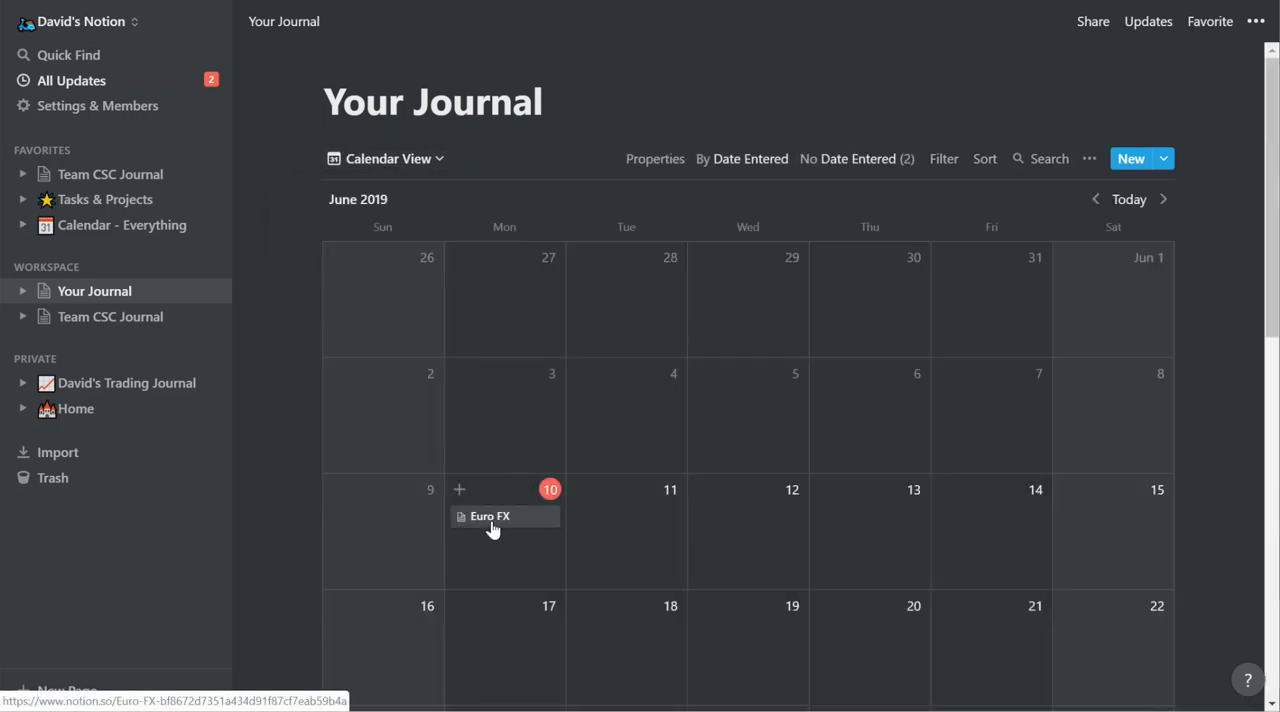
Open the Euro FX entry from June 10 on the calendar, review its properties and notes, and close it.
left_click(492, 529)
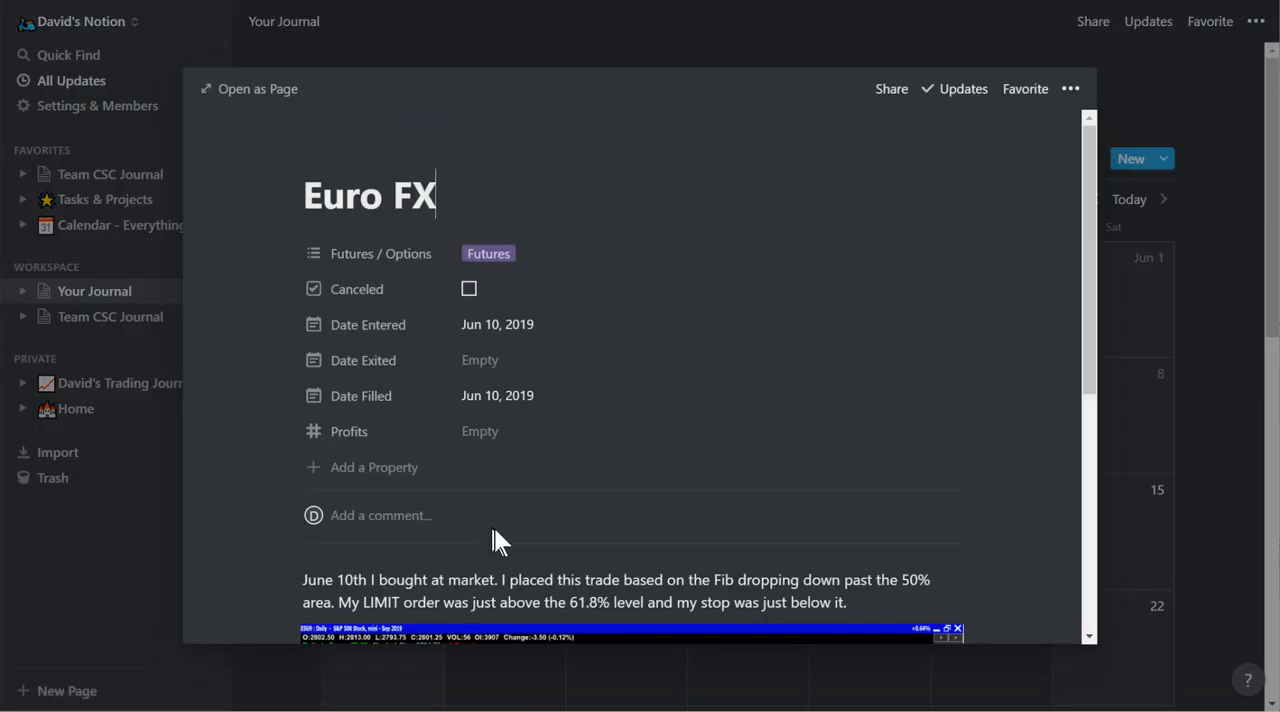
scroll(494, 535, "down", 3)
scroll(496, 538, "down", 2)
scroll(494, 531, "up", 6)
left_click(1144, 103)
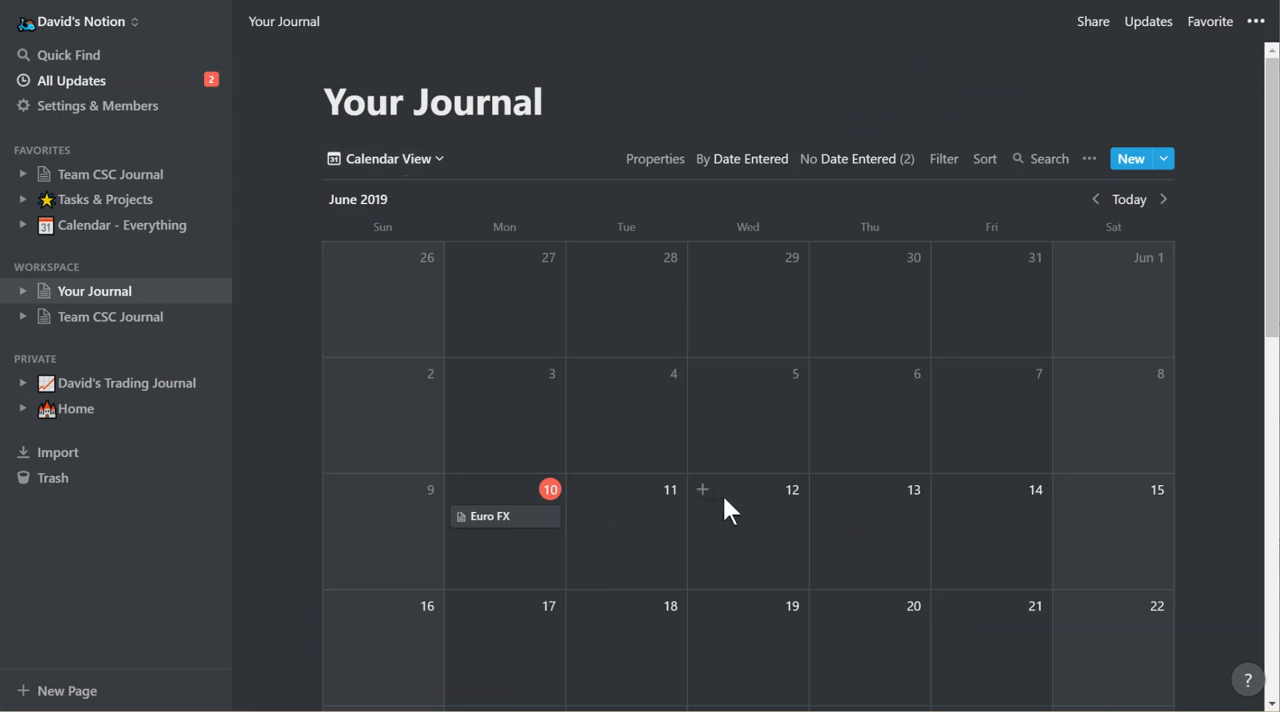
Add a new table view named "Winning Trades" to the journal.
left_click(409, 164)
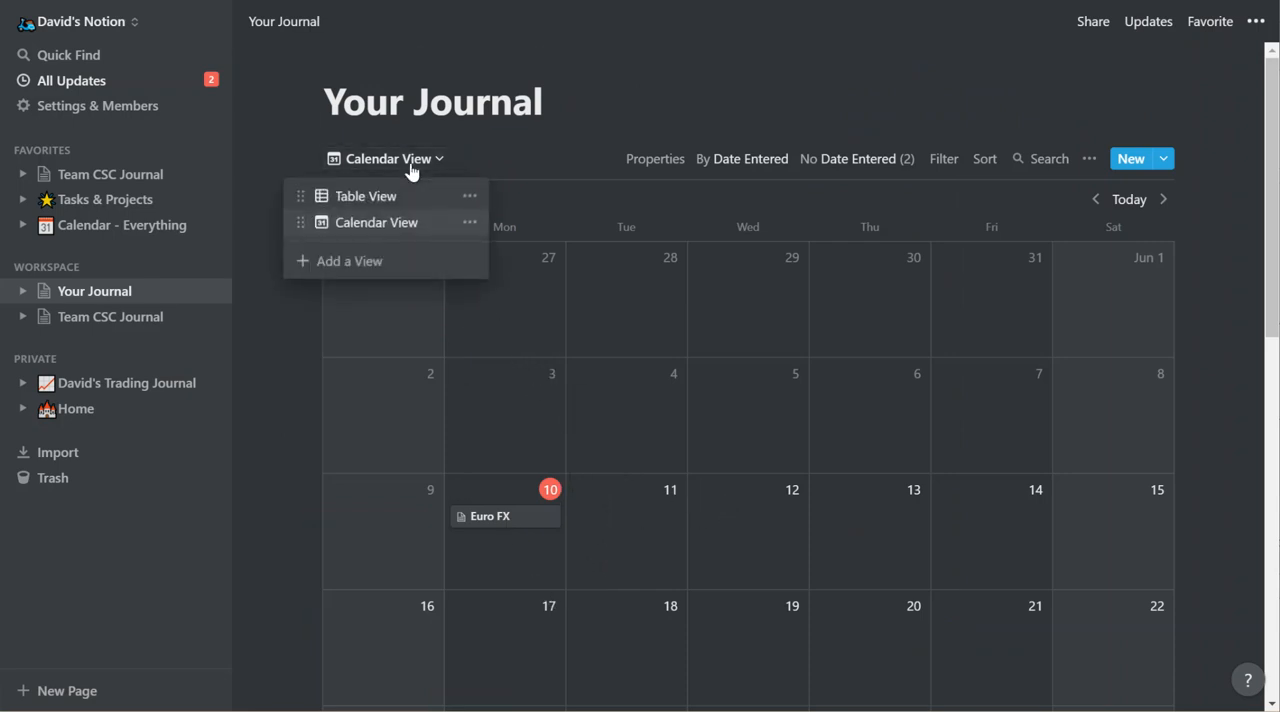
left_click(521, 152)
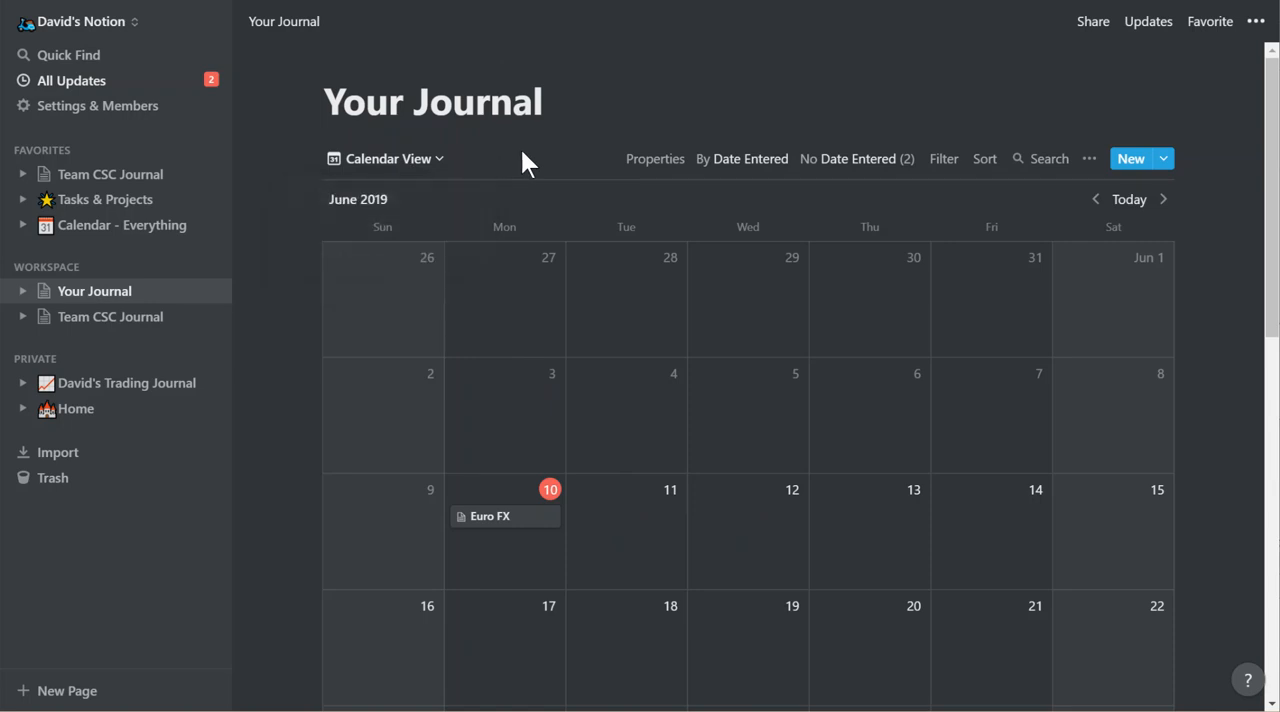
left_click(391, 175)
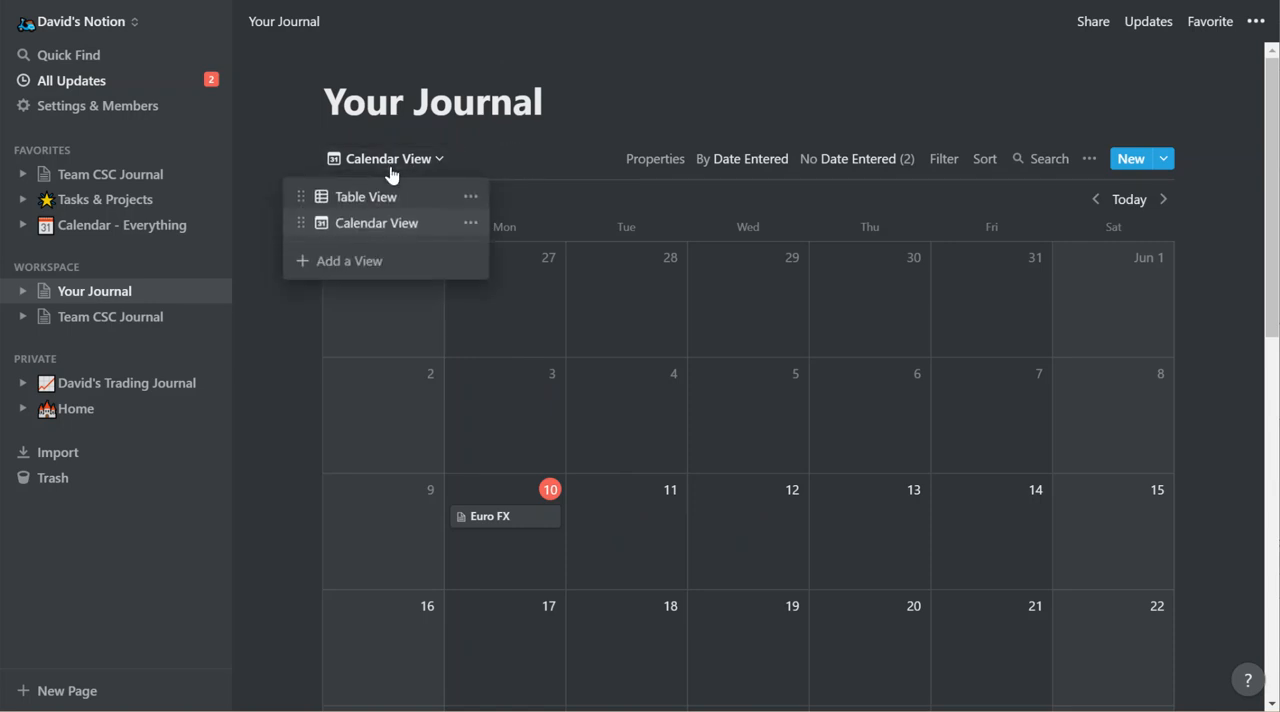
left_click(373, 265)
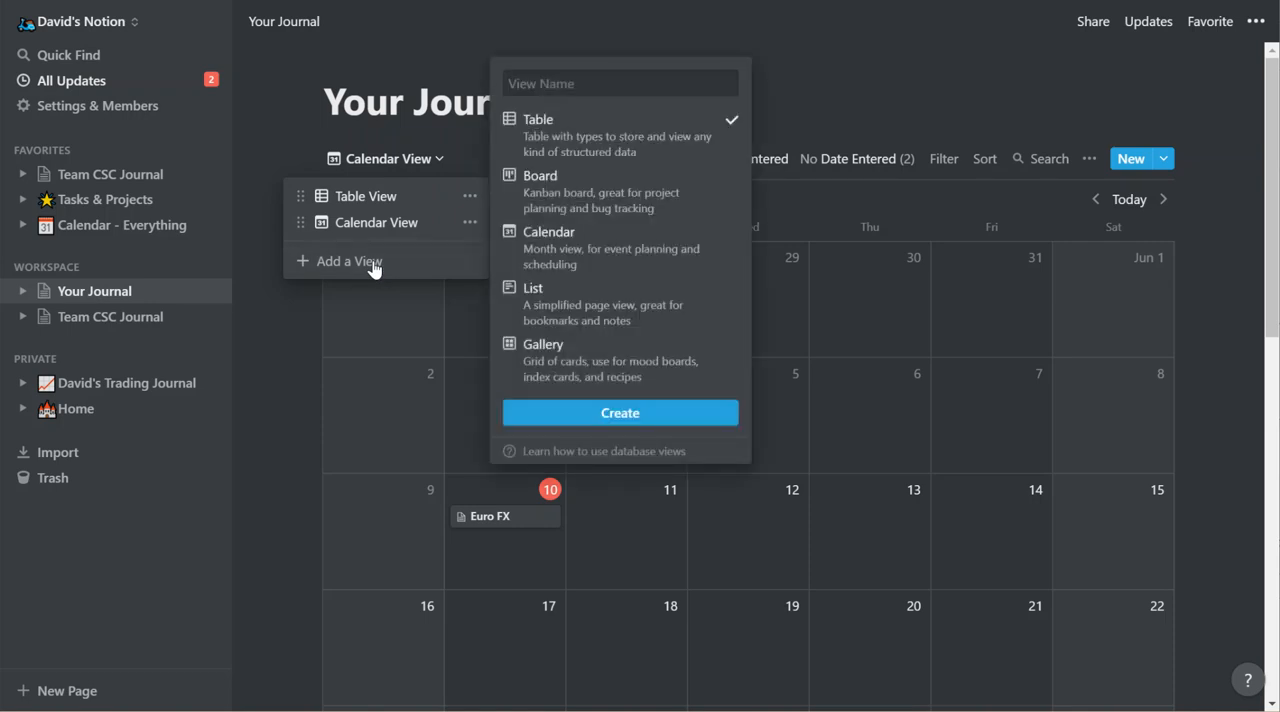
type("Winning Trades")
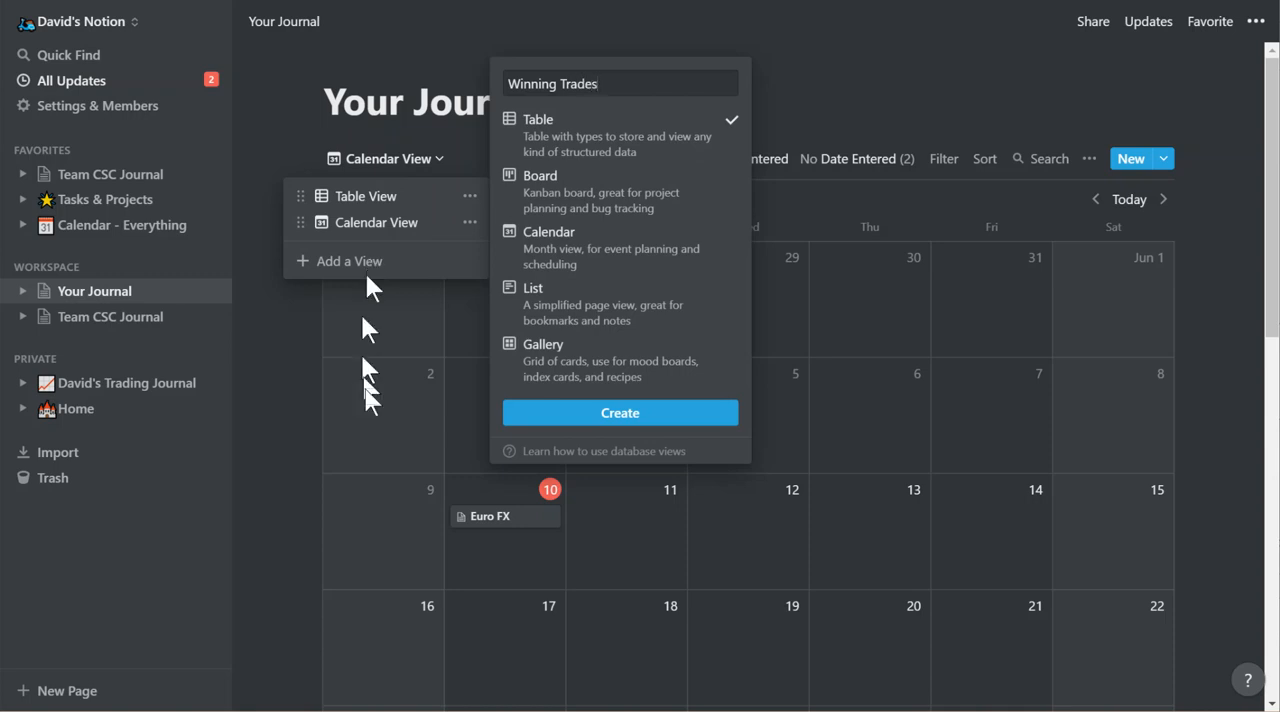
left_click(639, 414)
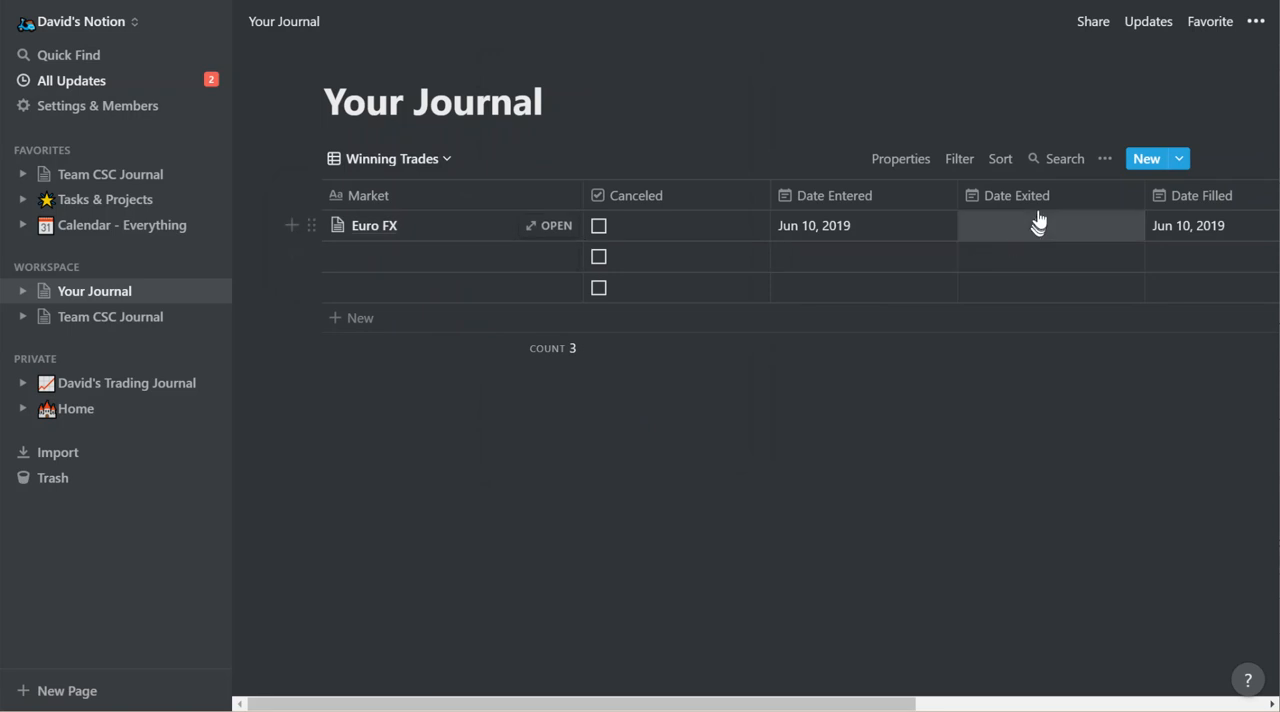
left_click(960, 160)
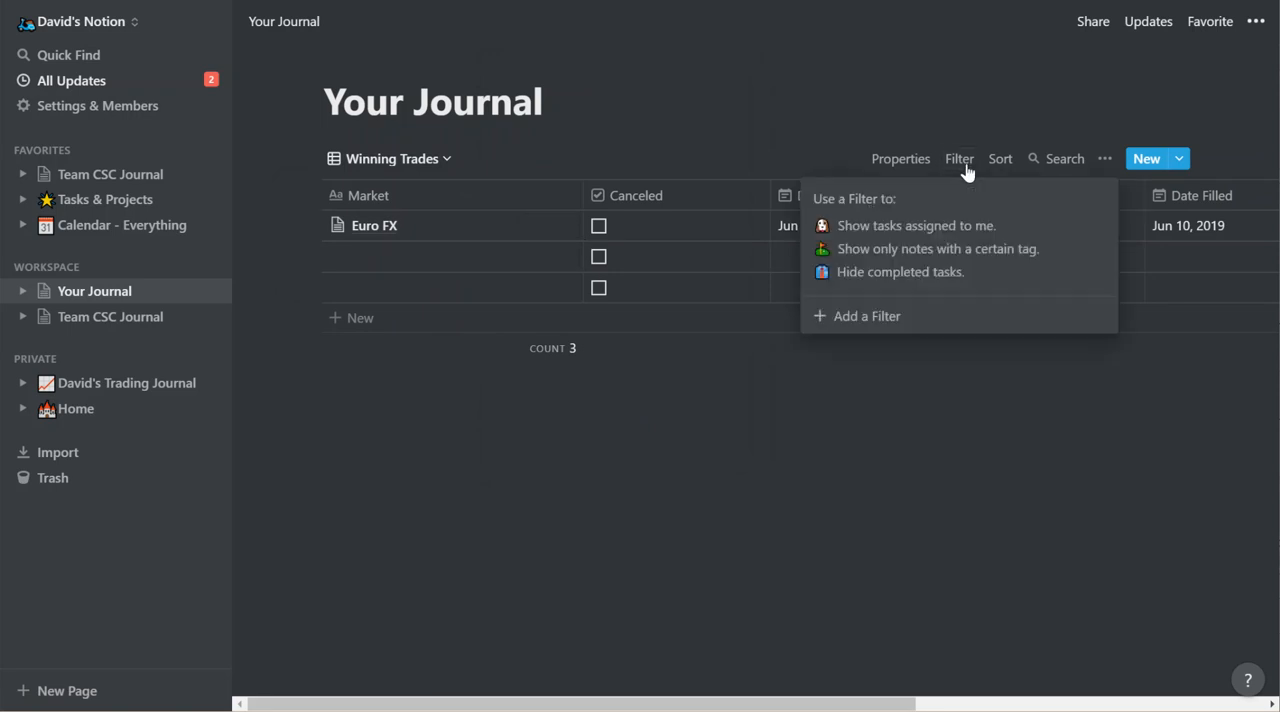
left_click(964, 122)
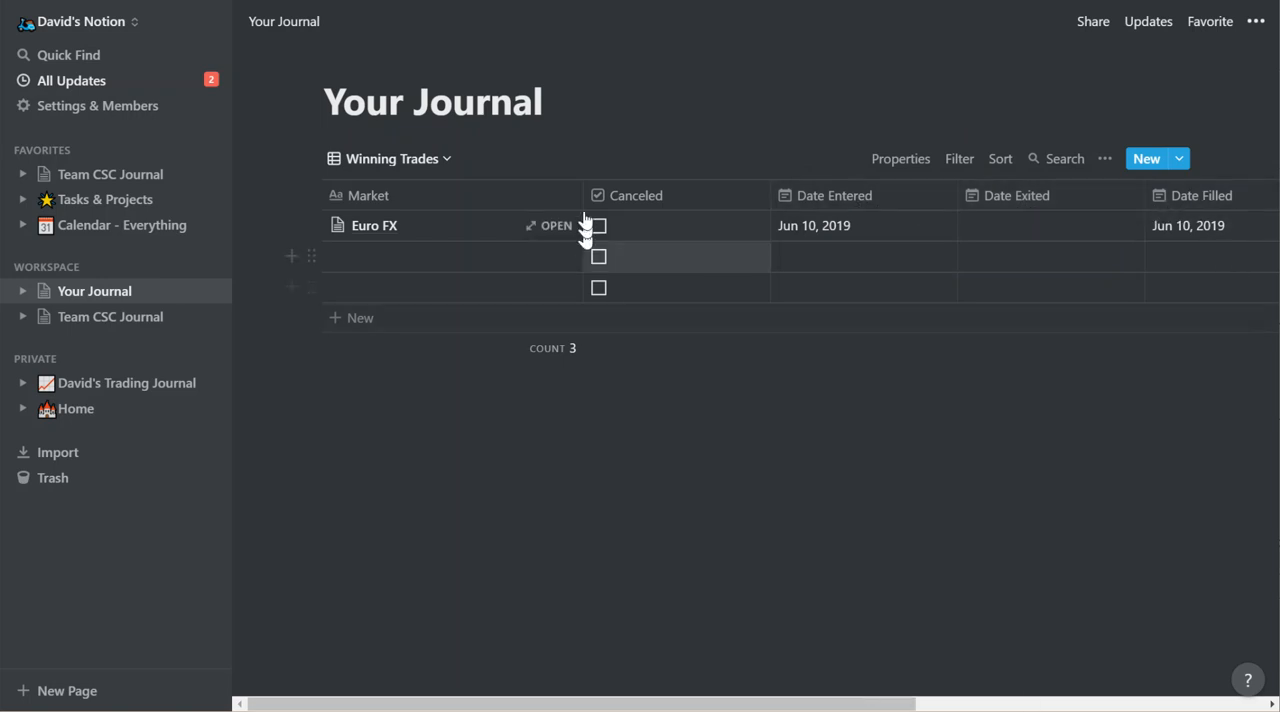
Narrow the Market, Canceled and Date Entered columns of the Winning Trades table.
left_click_drag(583, 193, 479, 197)
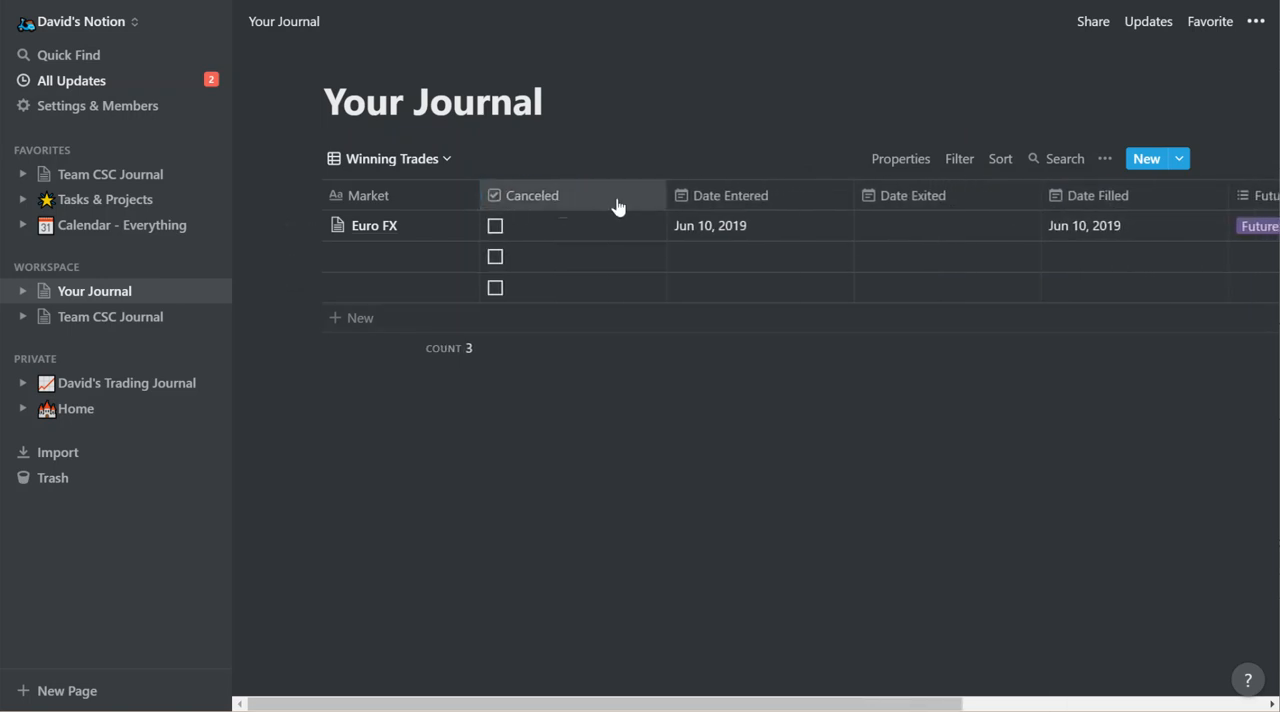
left_click_drag(663, 191, 591, 191)
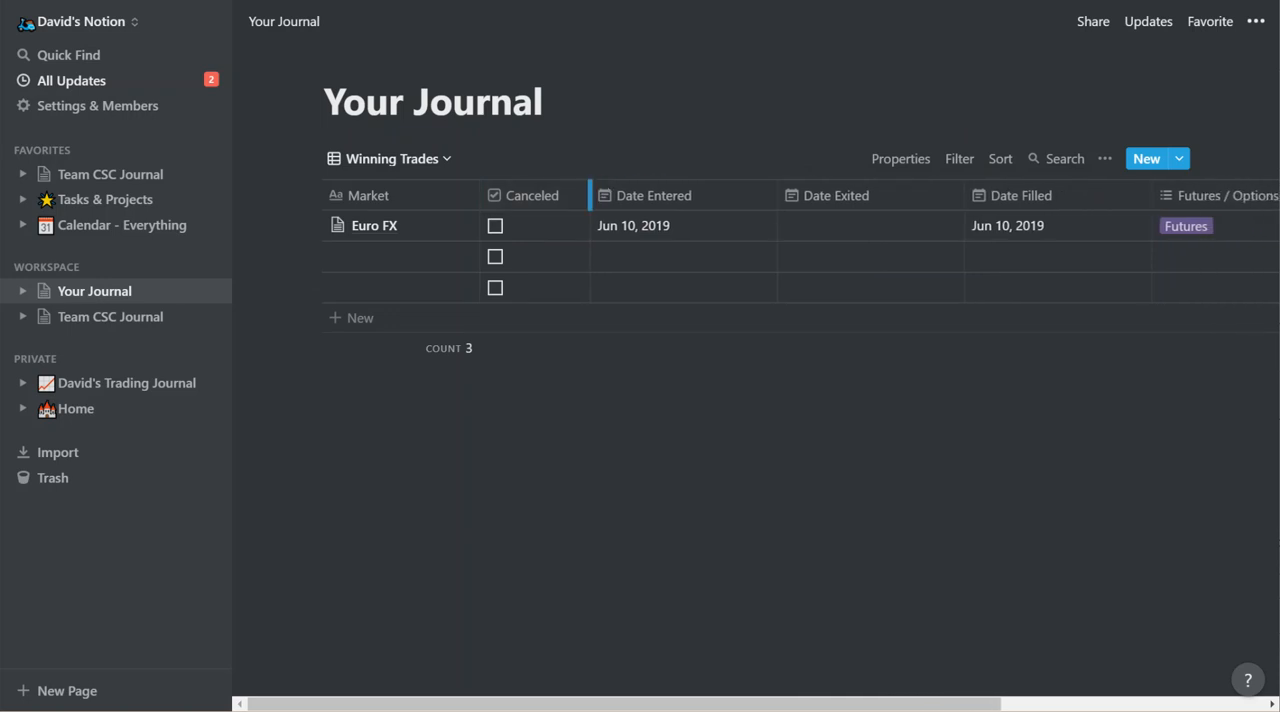
left_click_drag(775, 190, 720, 192)
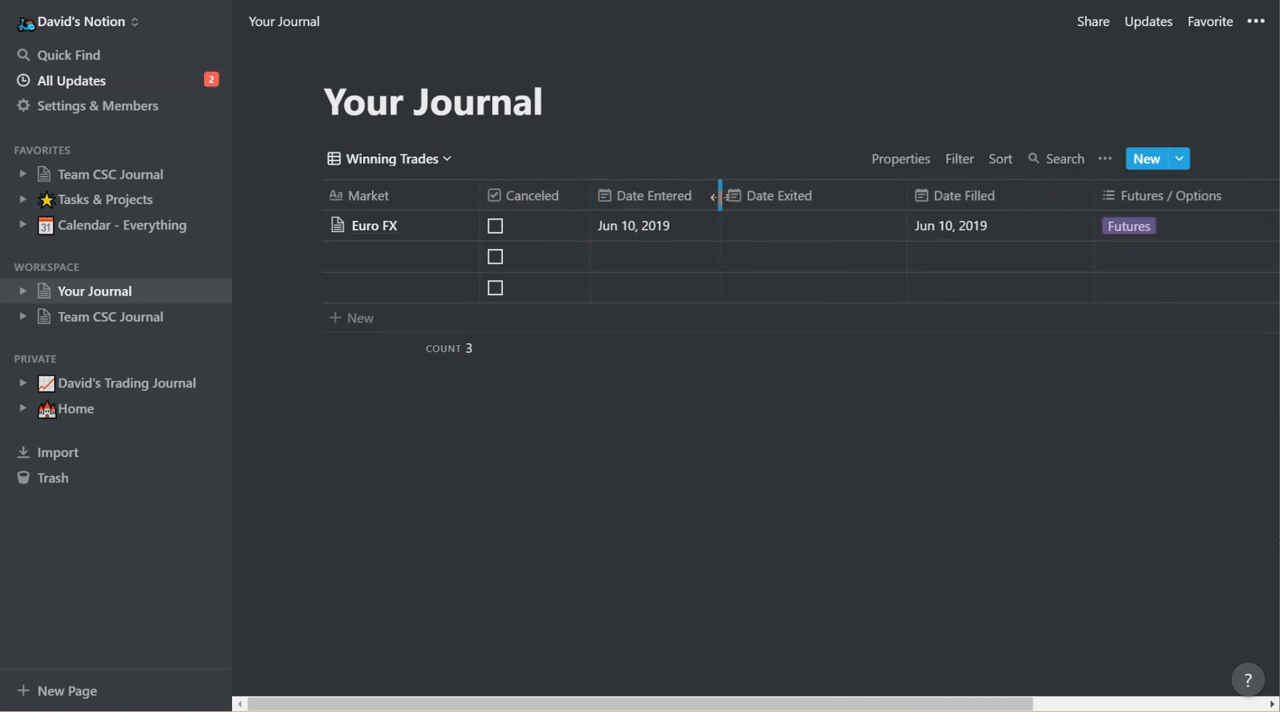
Move Date Filled before Date Exited and Futures / Options directly after Market, and narrow these three moved or neighbouring columns.
left_click_drag(909, 197, 808, 200)
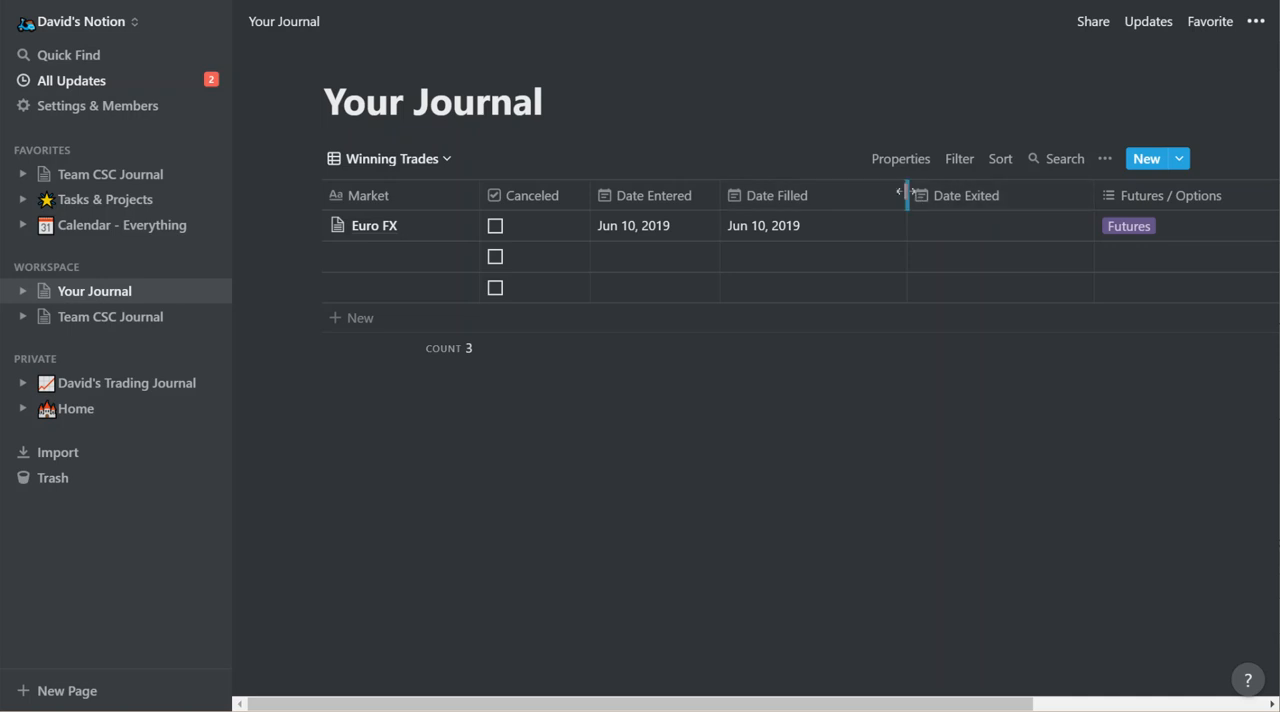
left_click_drag(905, 196, 826, 196)
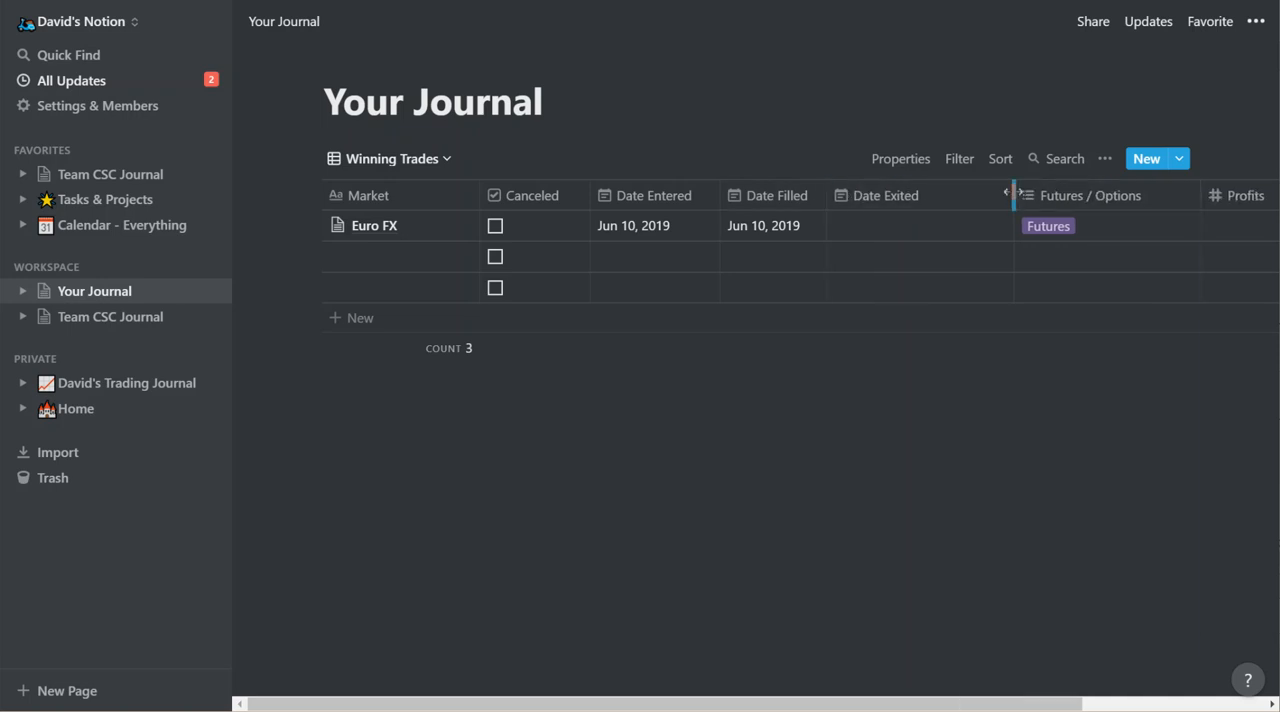
left_click_drag(1005, 194, 543, 209)
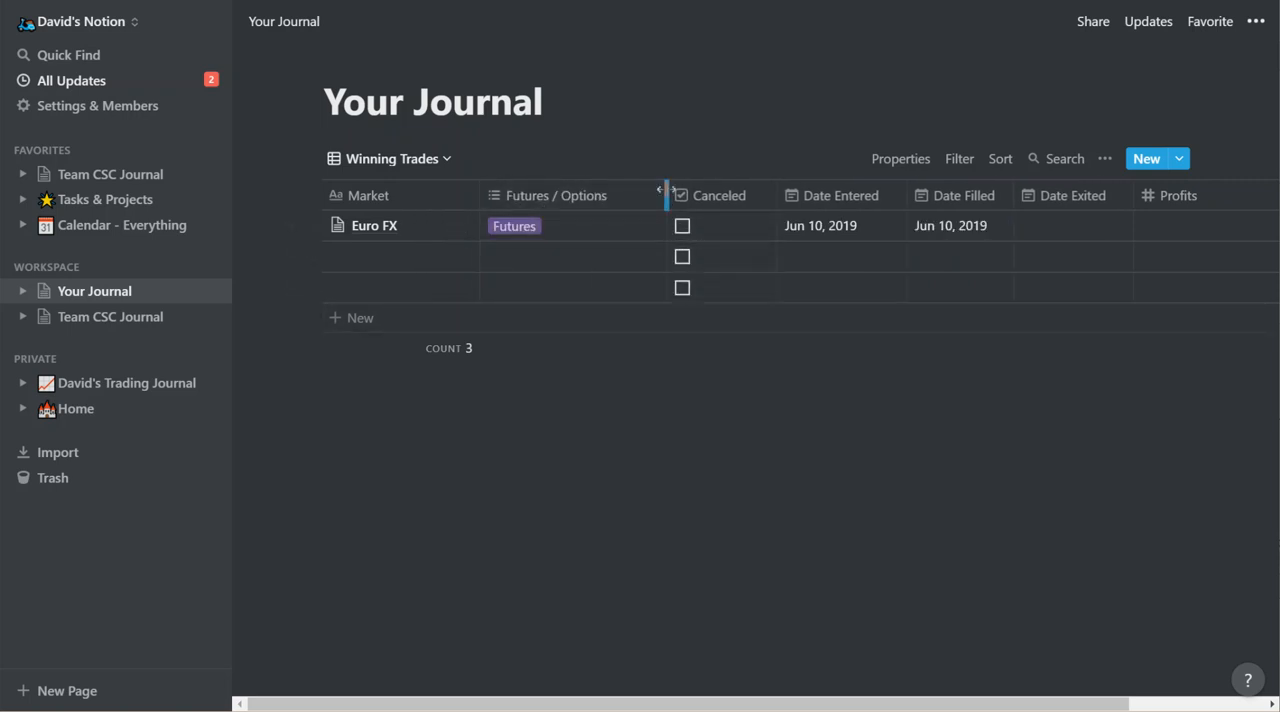
left_click_drag(666, 190, 629, 190)
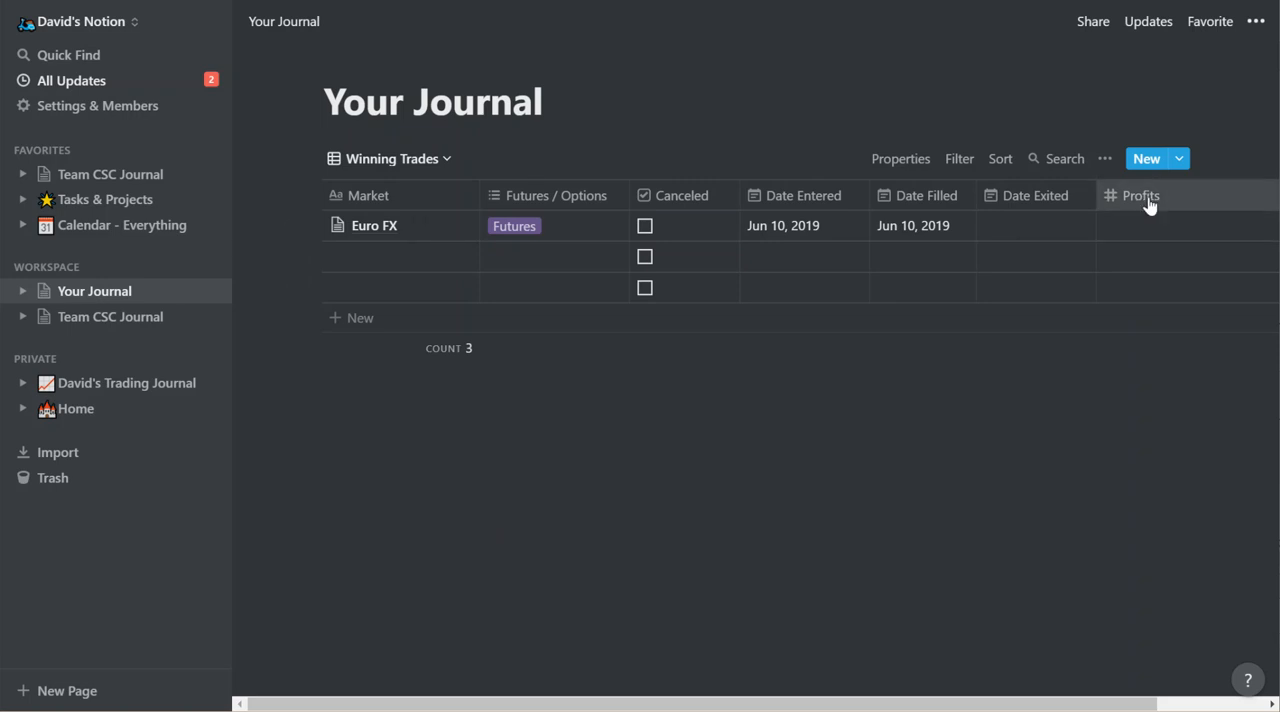
Filter the Winning Trades view to entries whose Profits are greater than or equal to 1.
left_click(1149, 204)
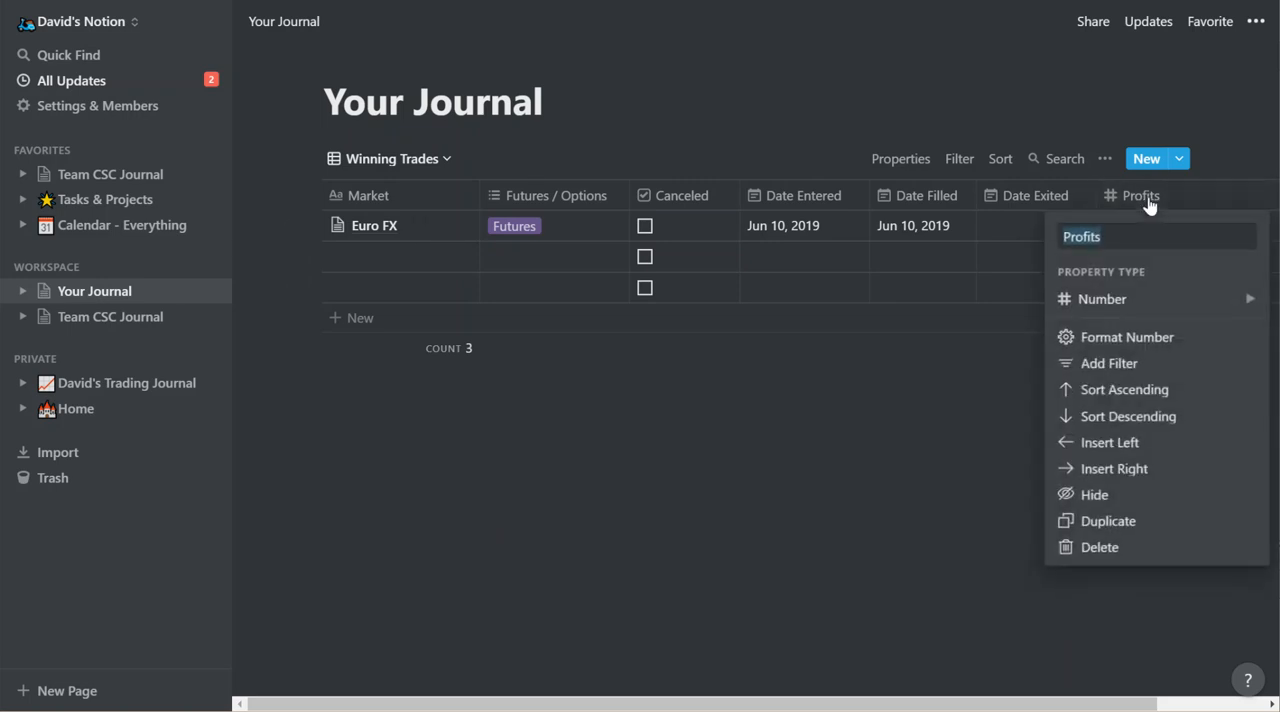
left_click(1120, 369)
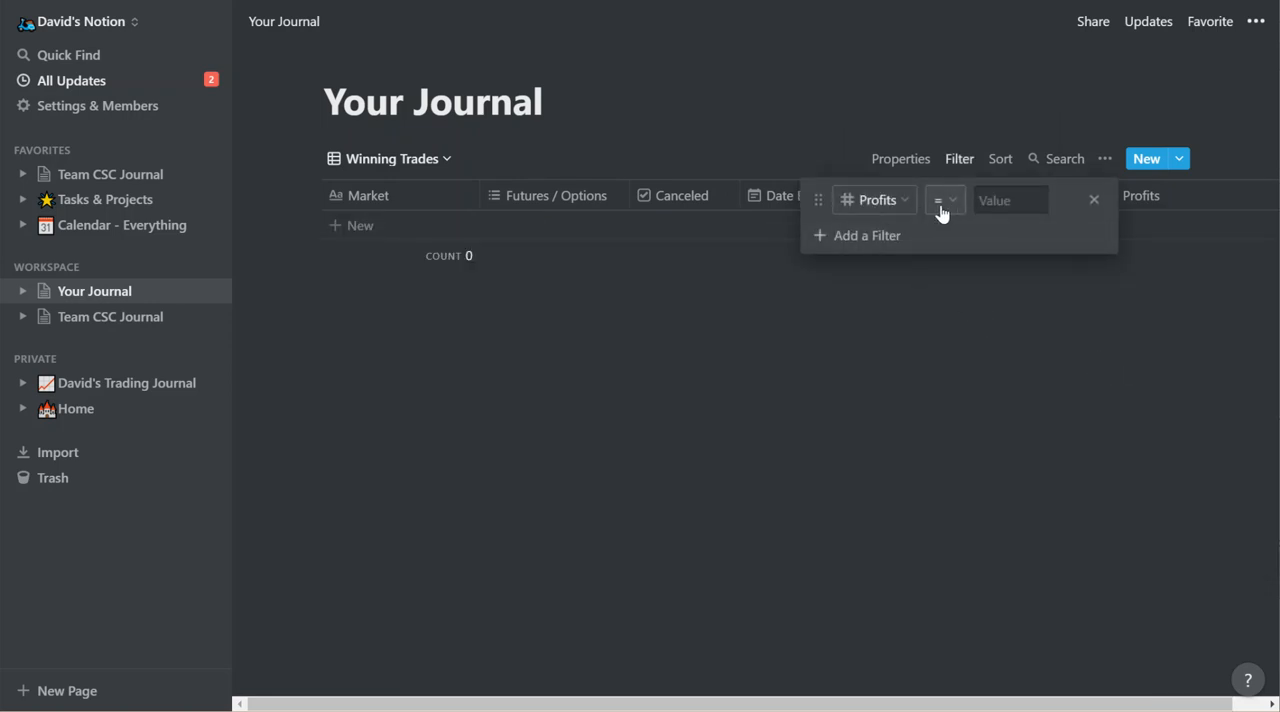
left_click(940, 205)
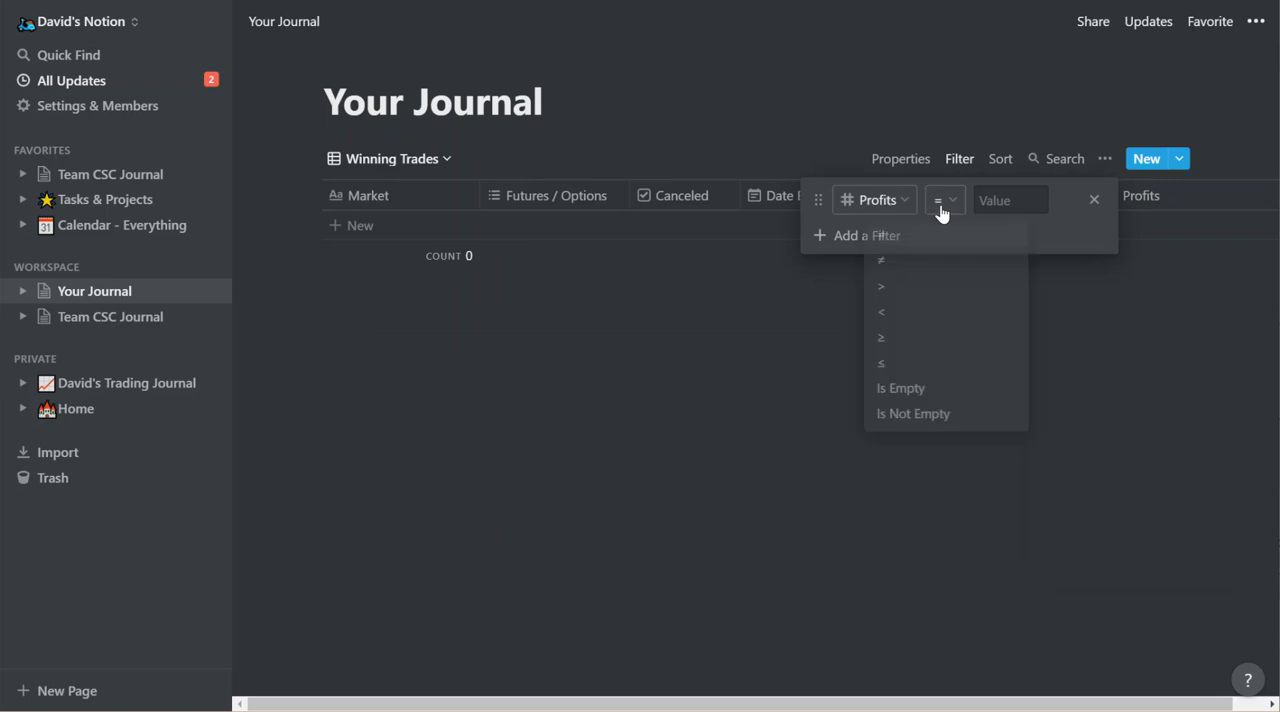
left_click(884, 340)
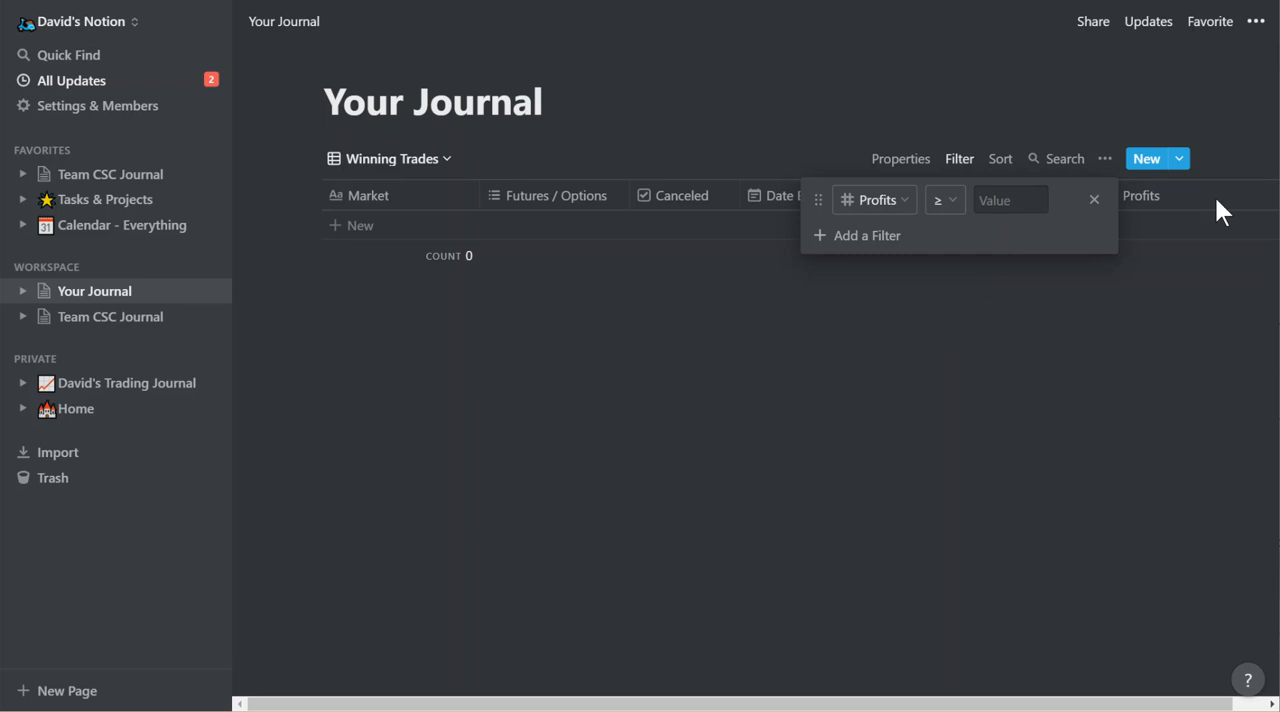
type("1")
left_click(1018, 337)
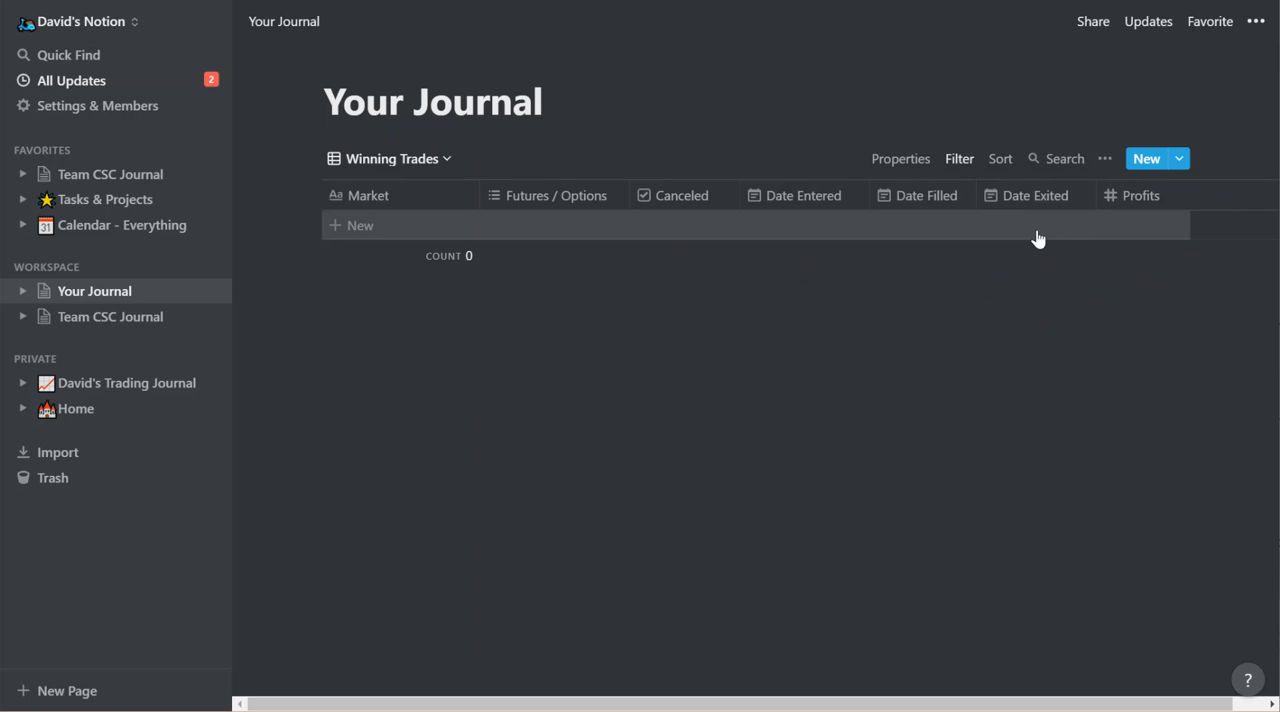
Switch to Table View and set the Euro FX entry's Profits to $500.00.
left_click(420, 163)
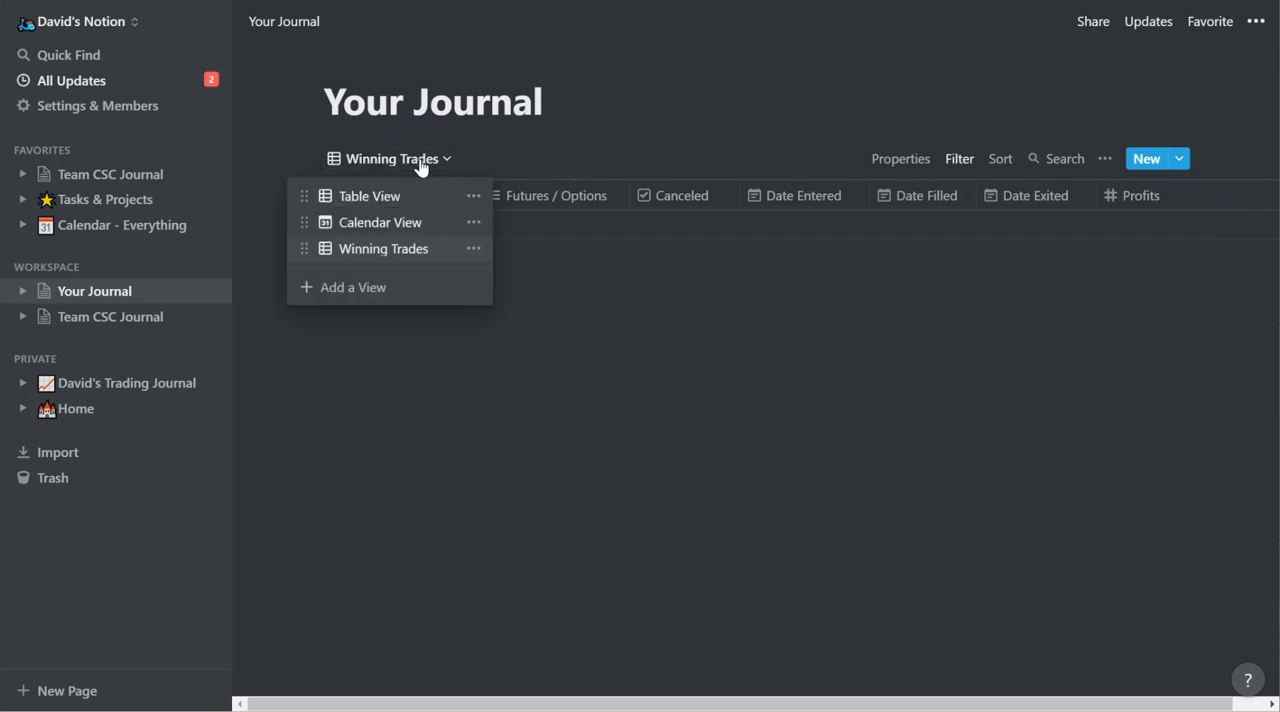
left_click(389, 205)
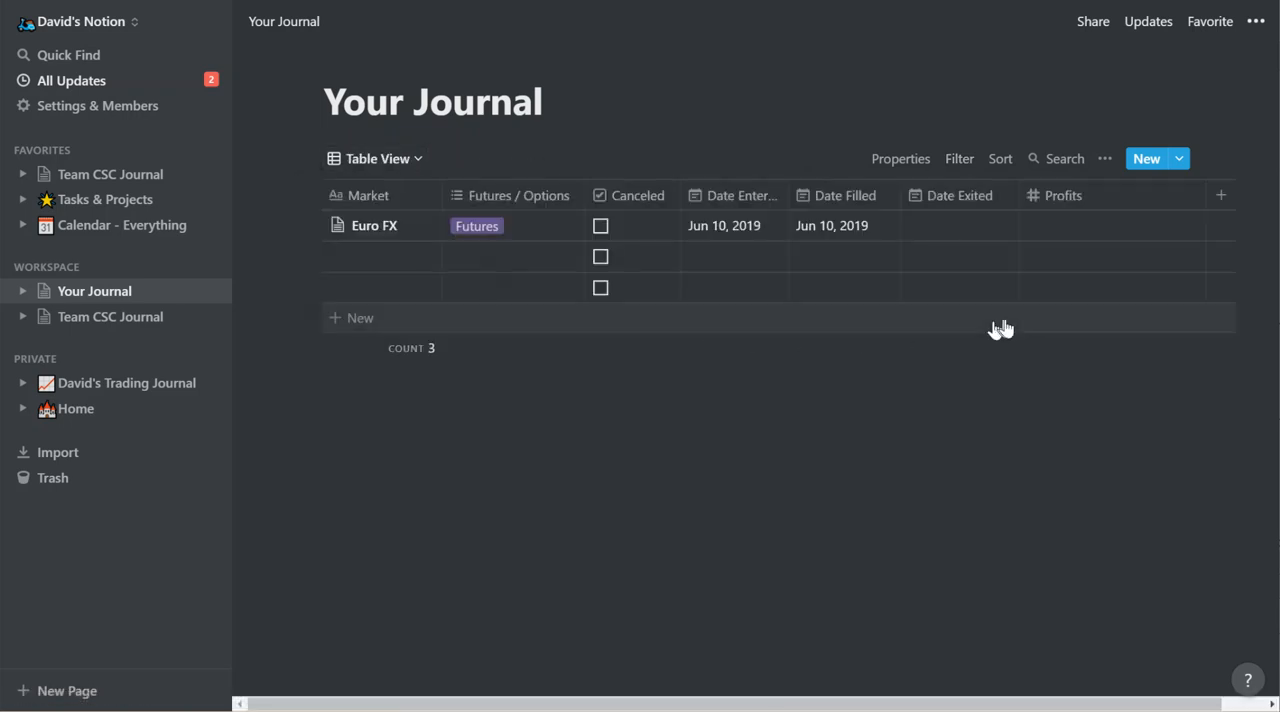
left_click(1046, 232)
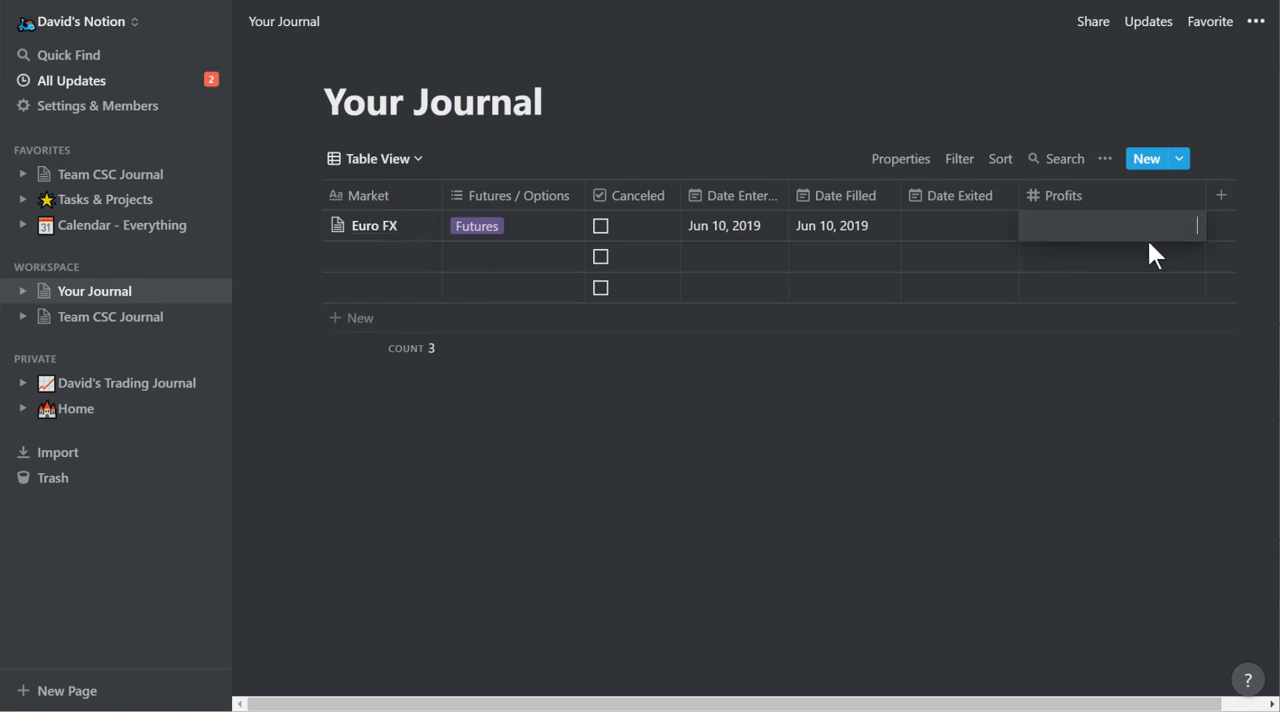
type("500")
left_click(1148, 245)
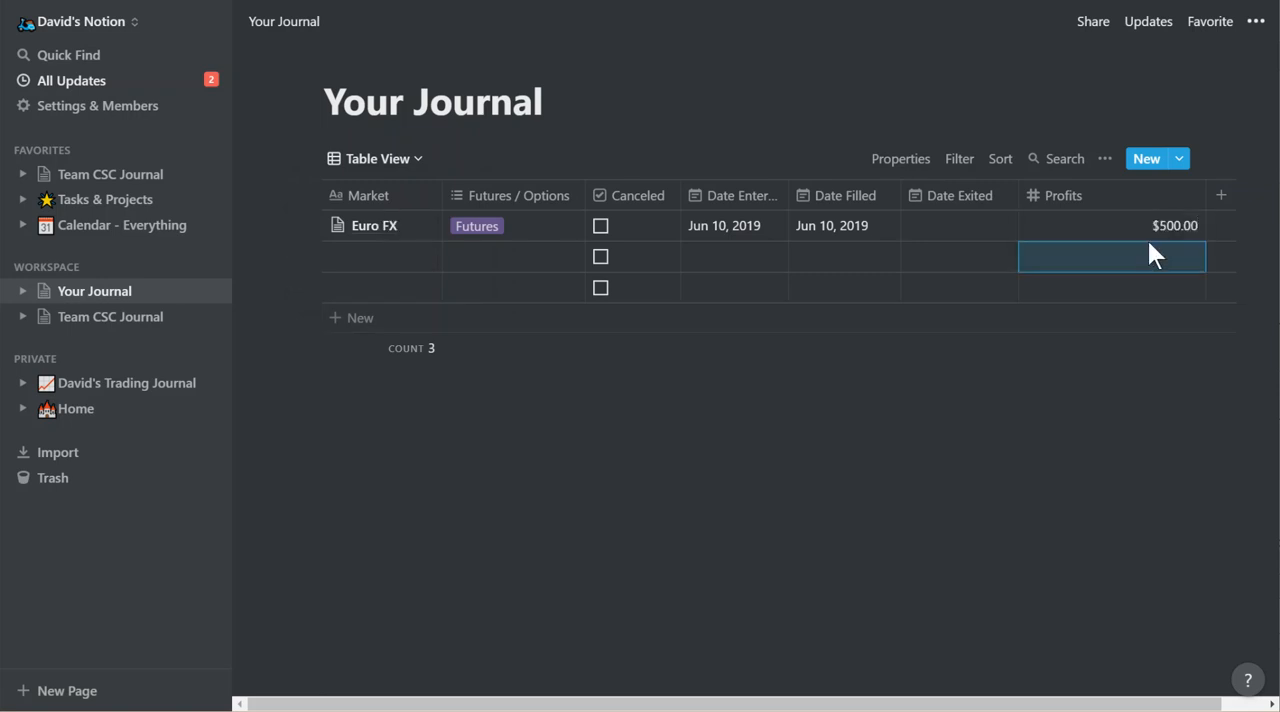
Return to the Winning Trades view, narrow its Profits column and set that column's calculation to Sum.
left_click(357, 160)
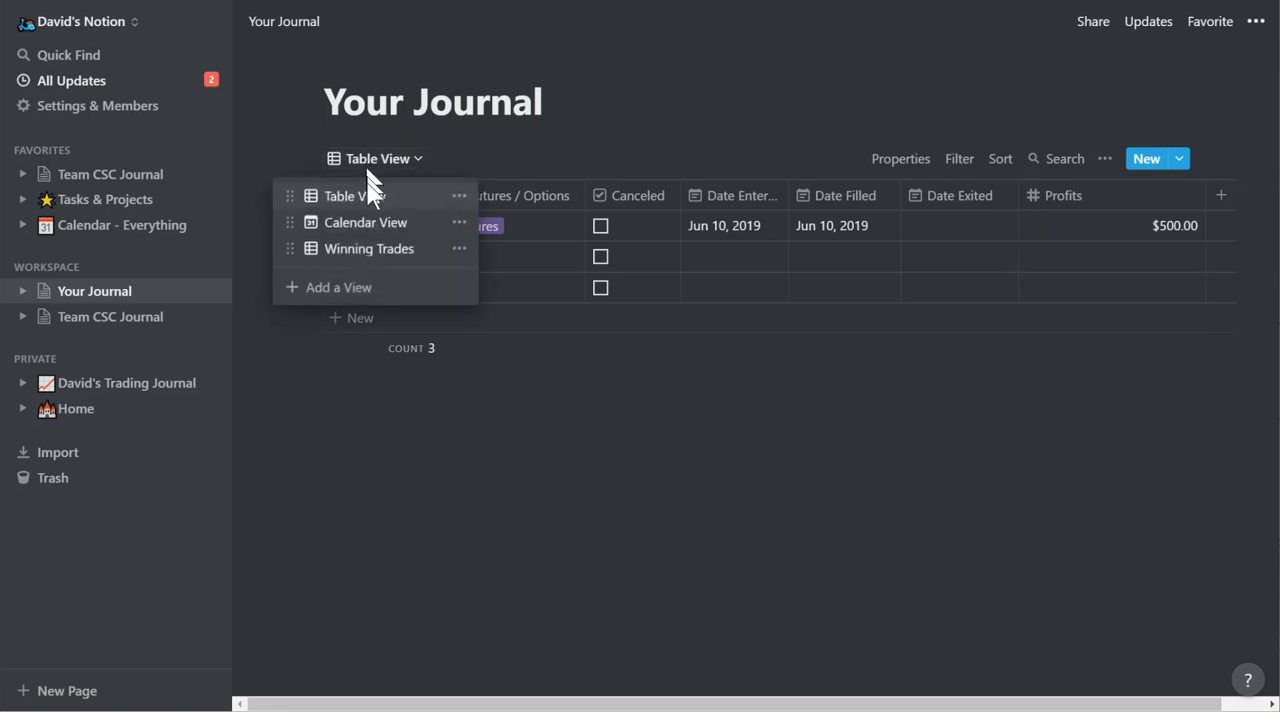
left_click(365, 252)
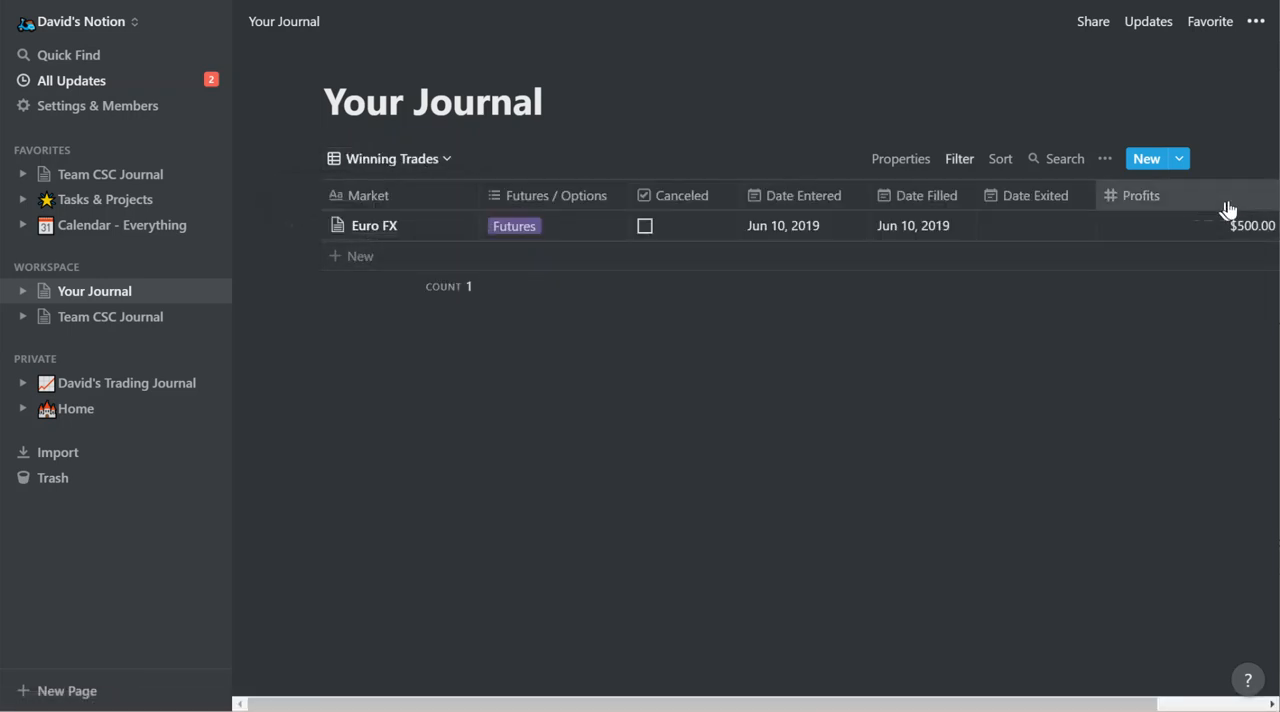
left_click_drag(1116, 706, 1224, 706)
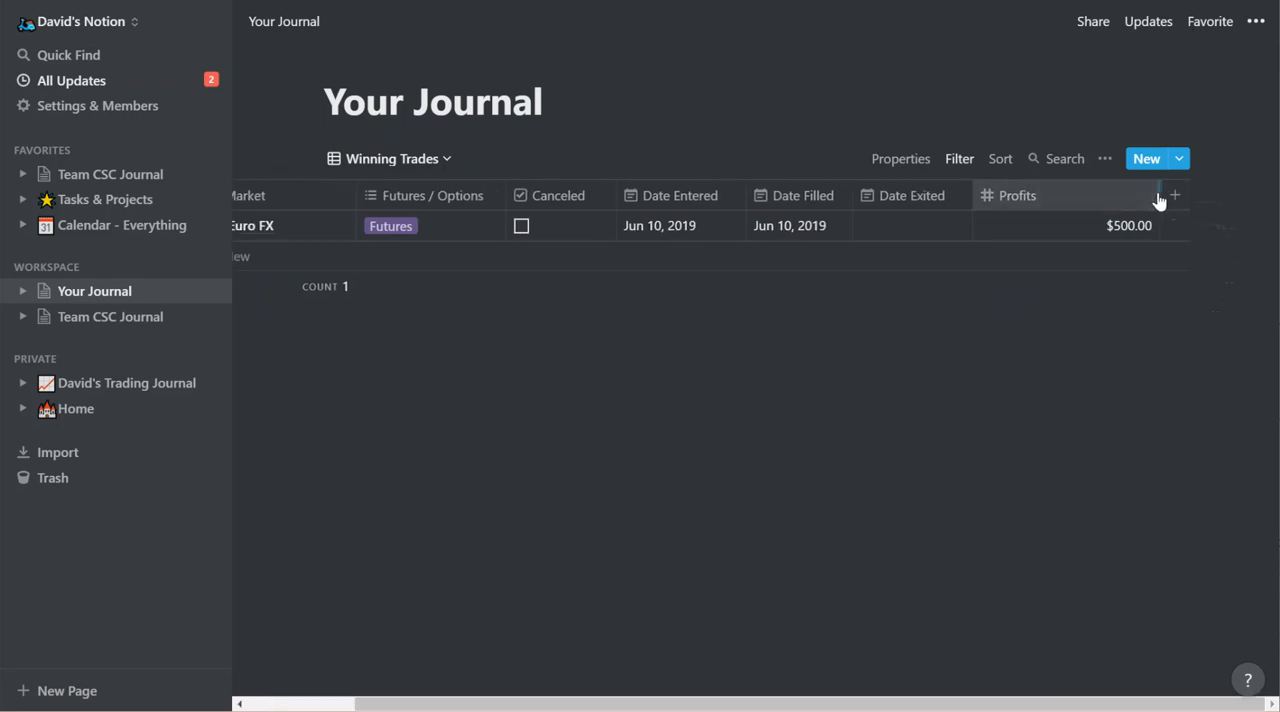
left_click_drag(1160, 193, 1060, 193)
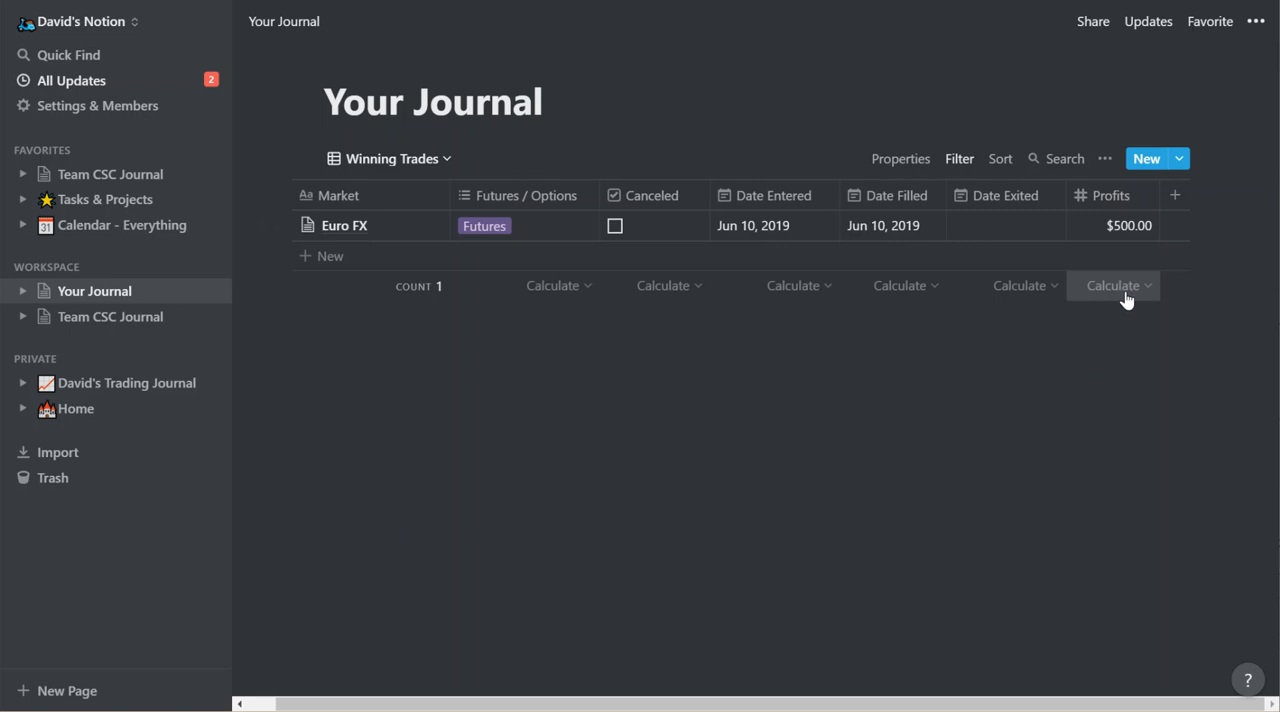
left_click(1121, 287)
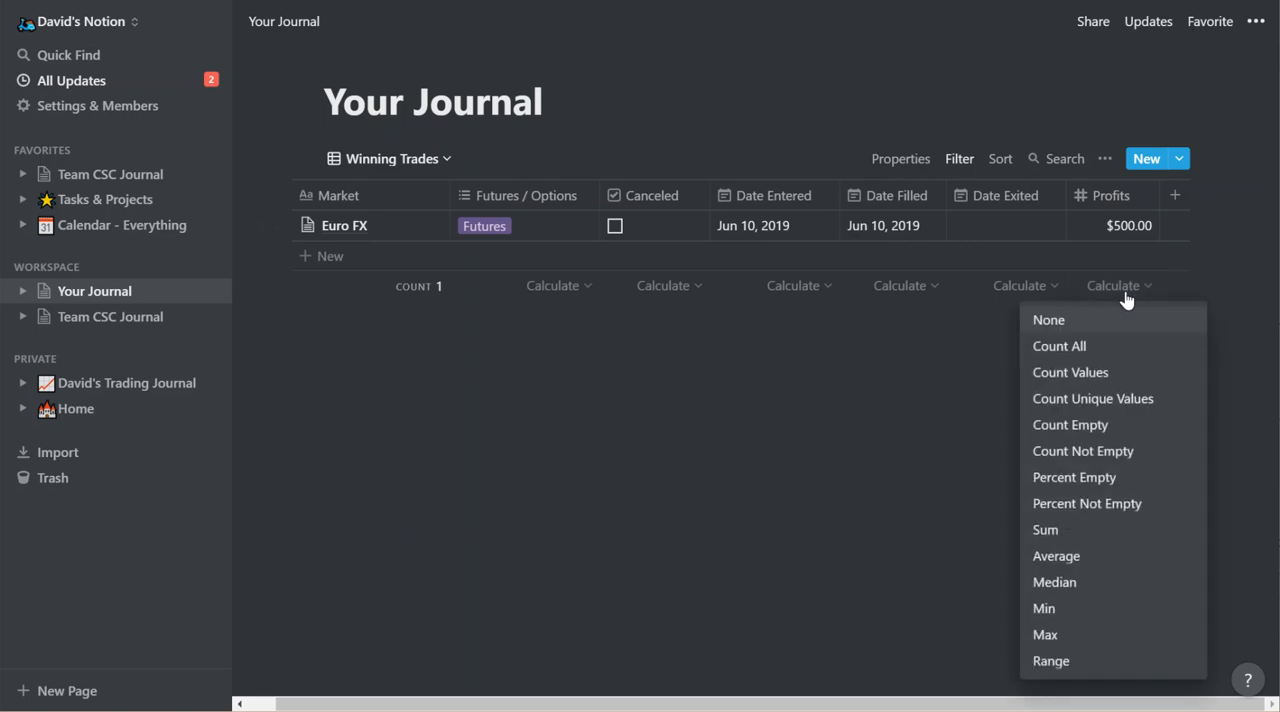
left_click(1050, 530)
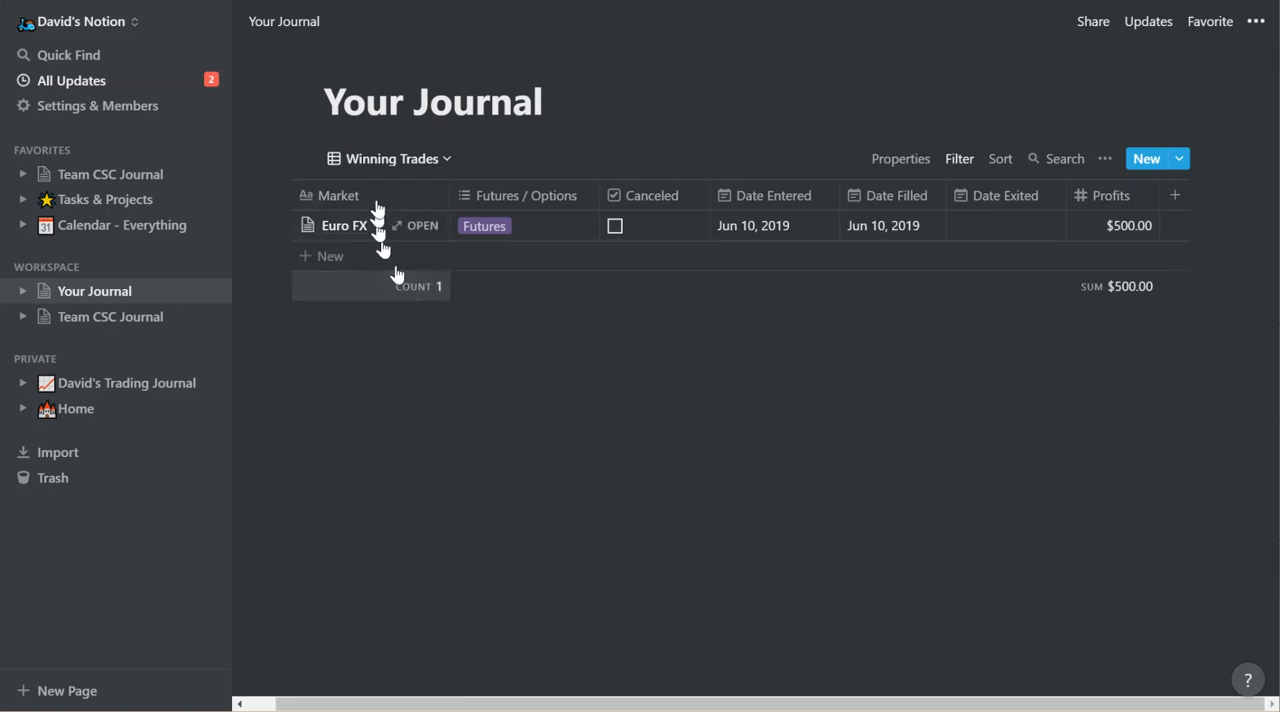
Switch to Calendar View, check the properties of the Euro FX entry on June 10, and close it.
left_click(391, 162)
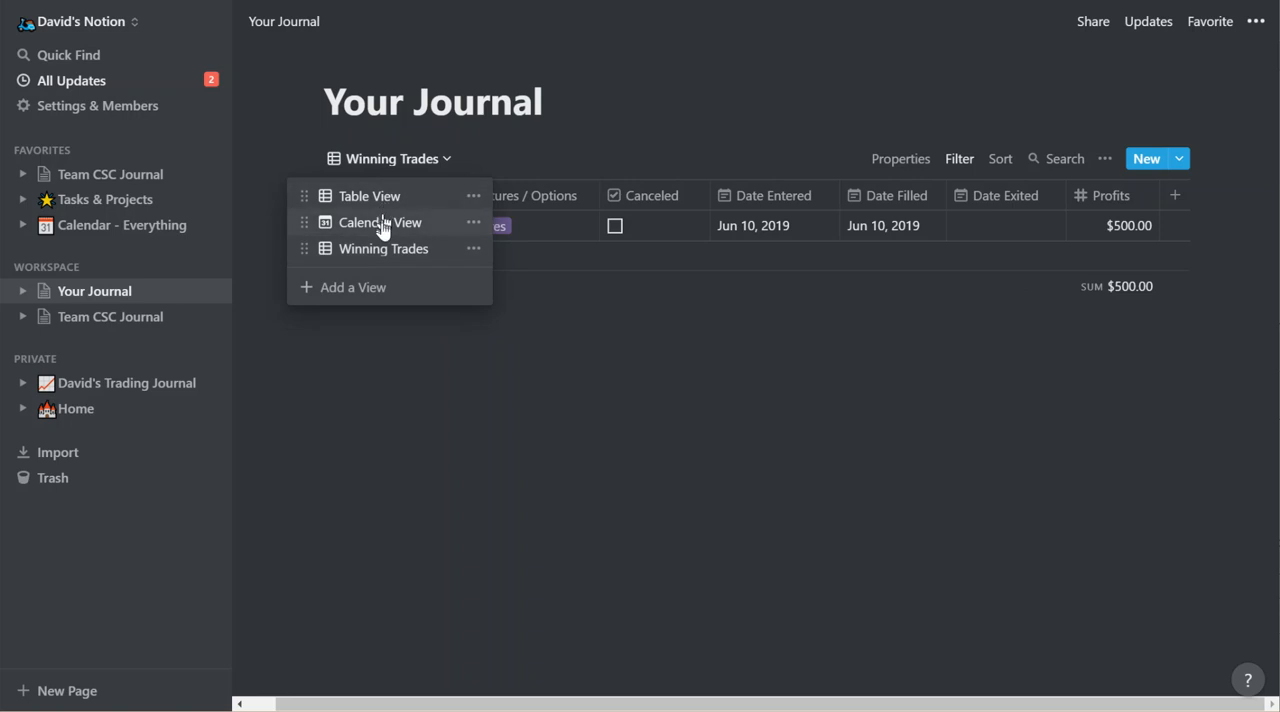
left_click(383, 224)
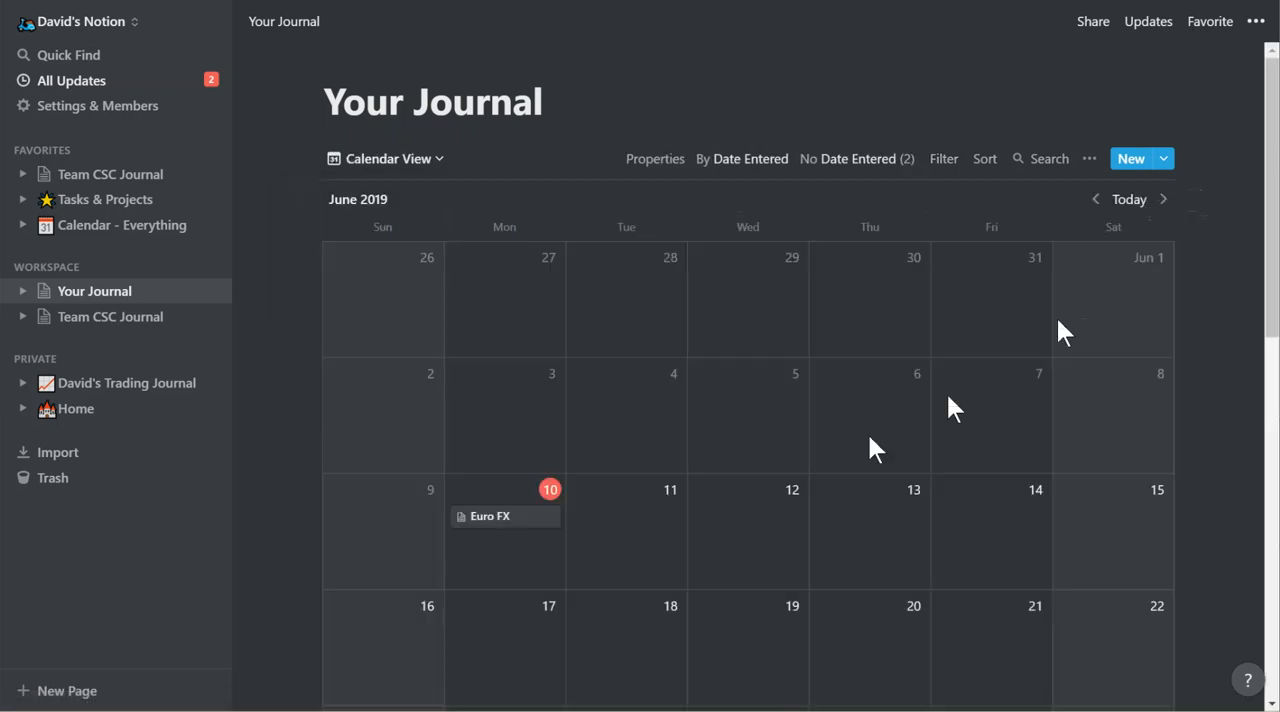
left_click(503, 518)
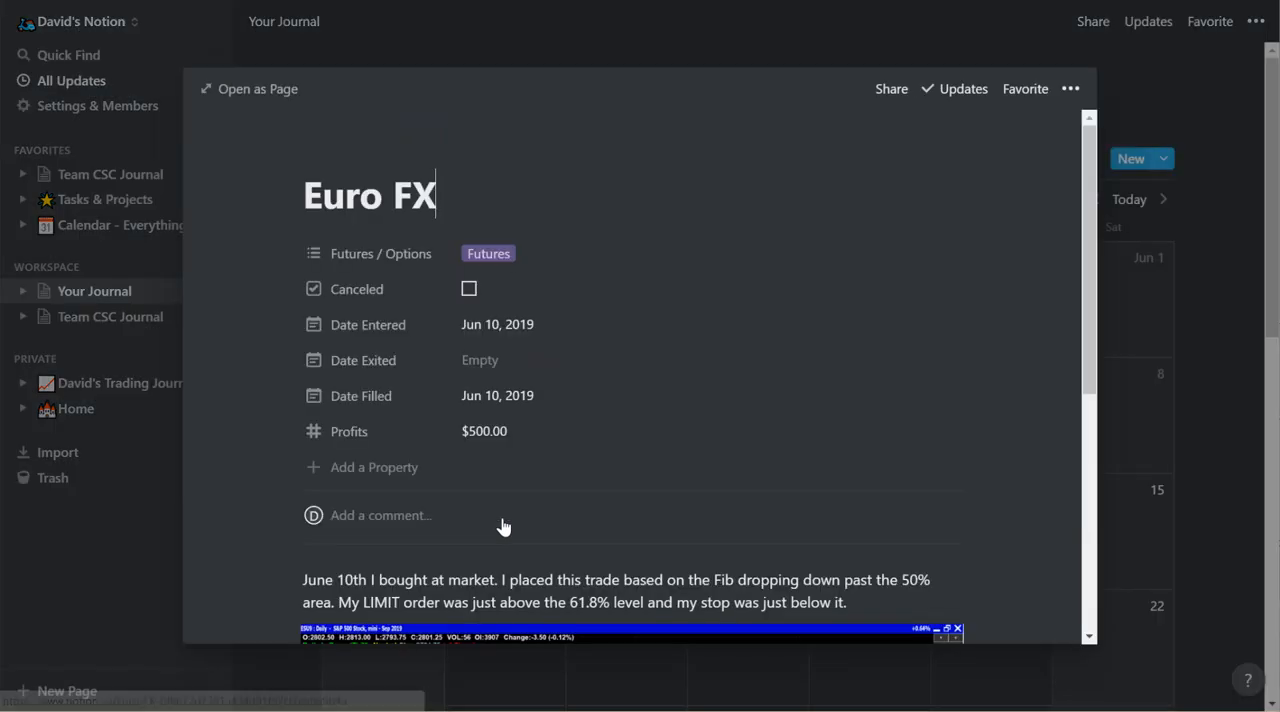
left_click(1241, 230)
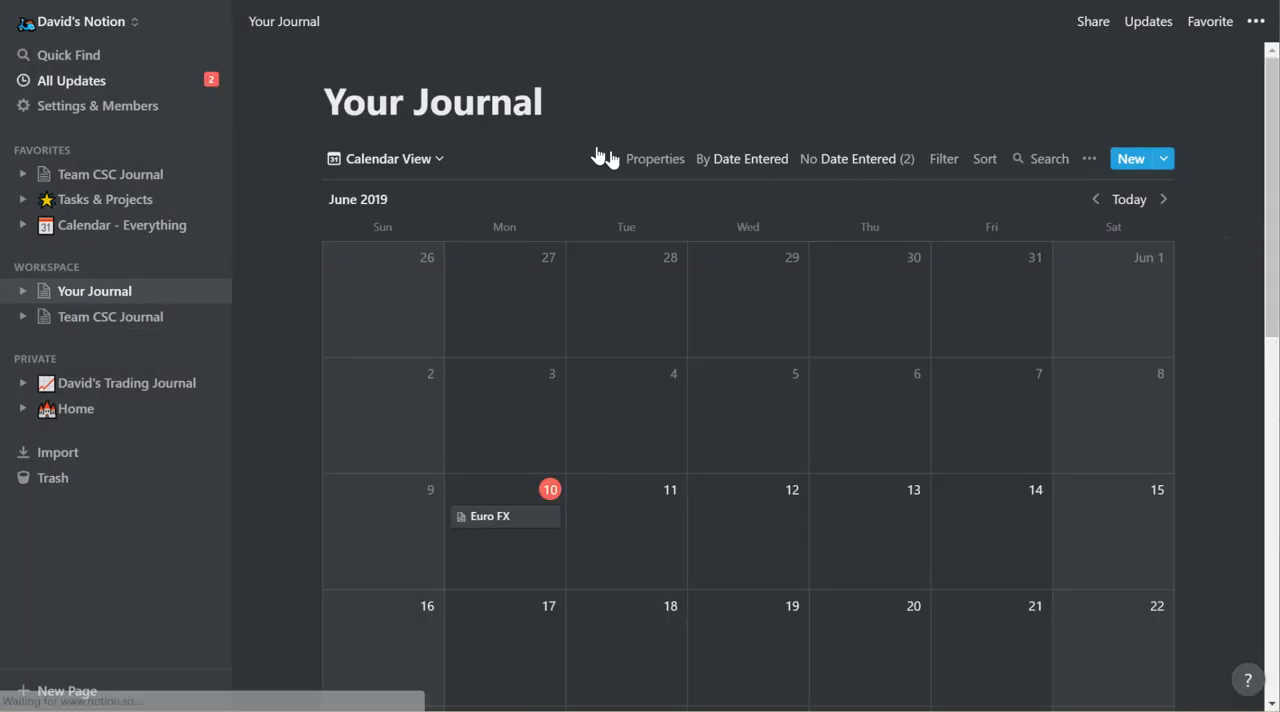
Go back to Table View and add a new table view named "Futures Only" to the journal.
left_click(397, 160)
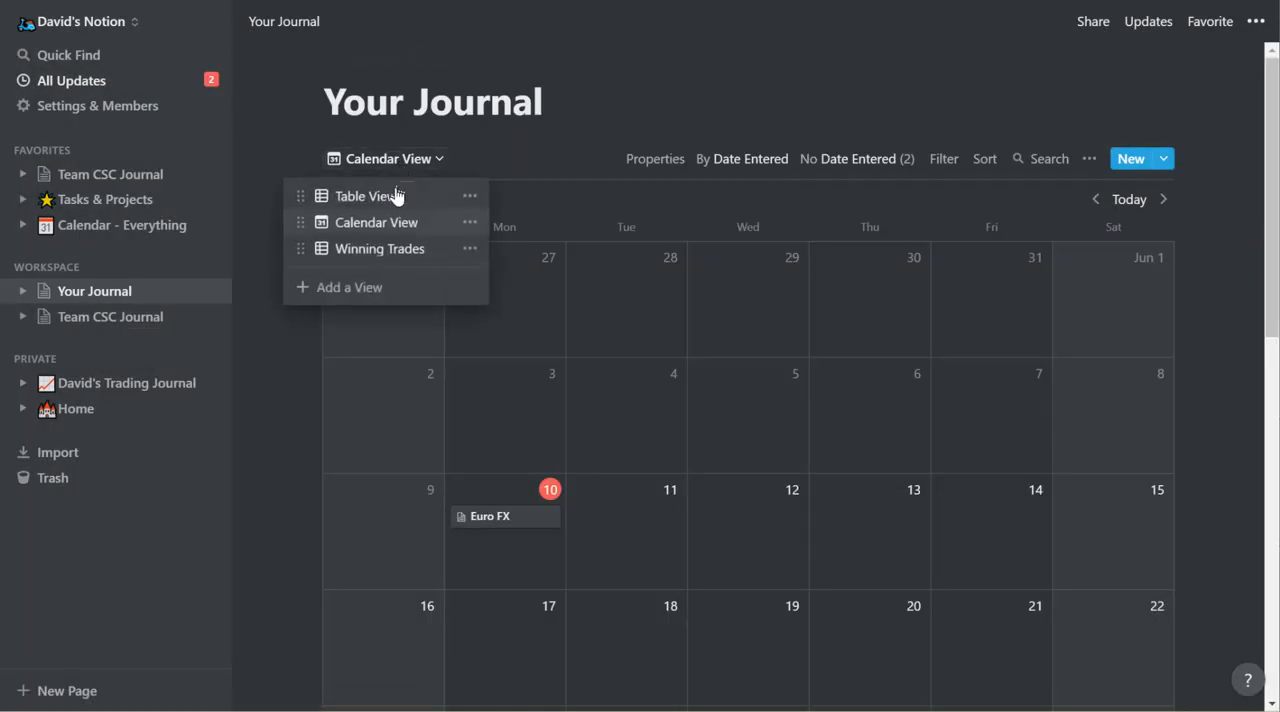
left_click(394, 197)
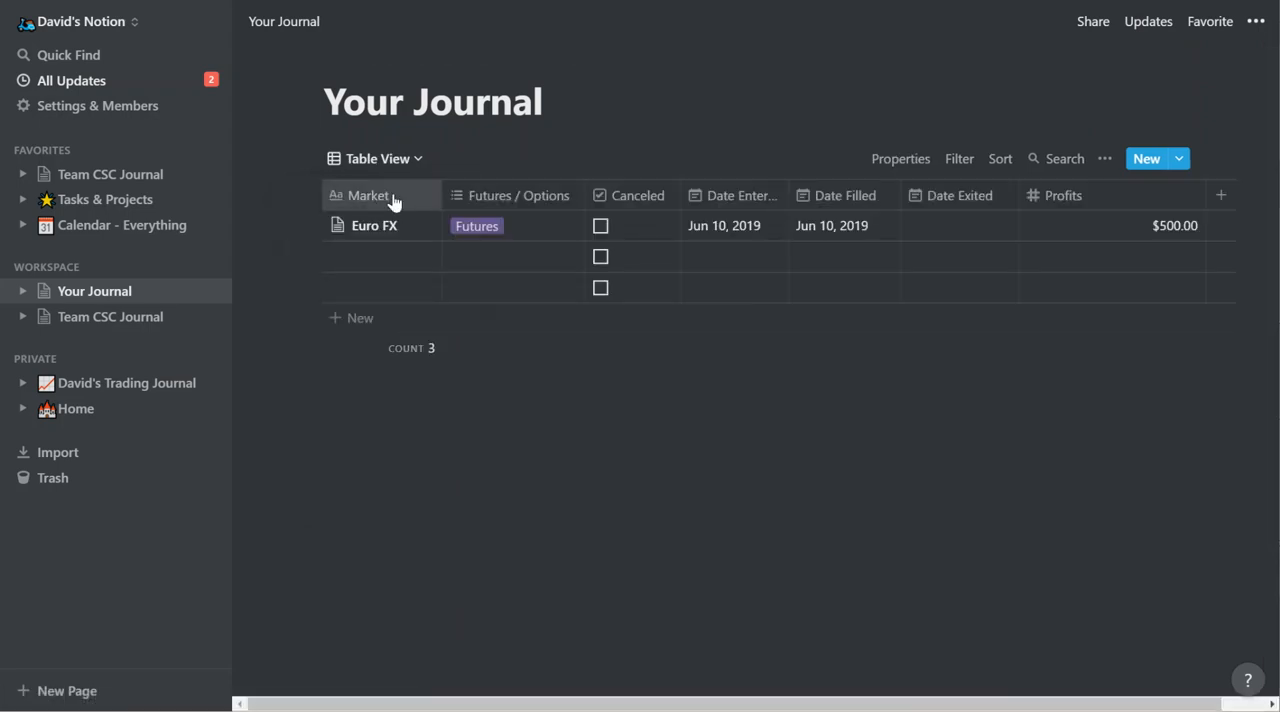
left_click(399, 172)
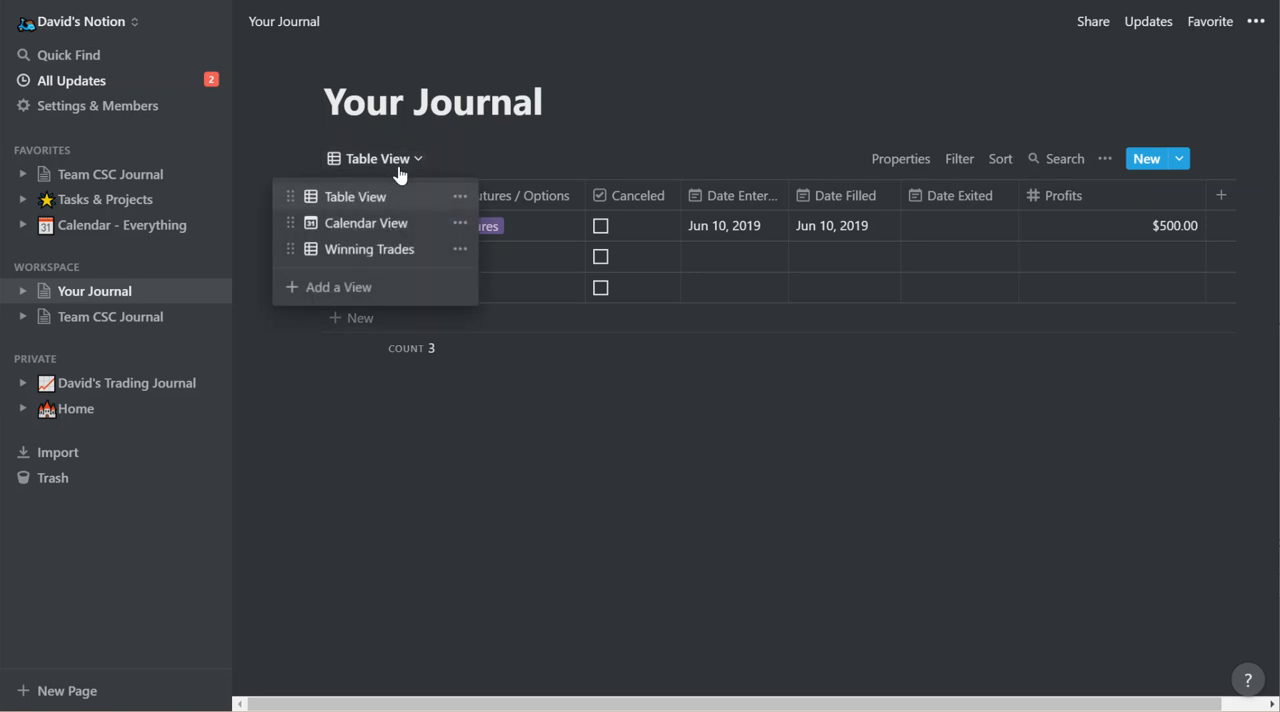
left_click(362, 293)
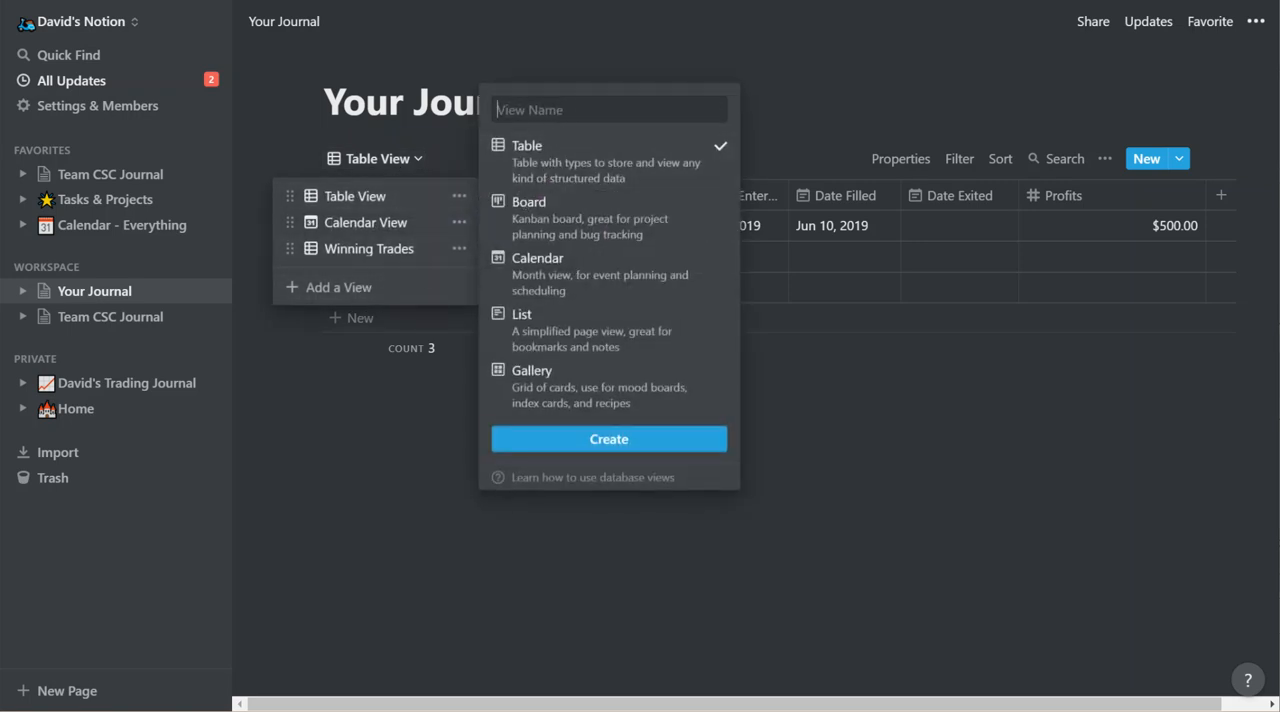
type("Futures Only")
left_click(615, 439)
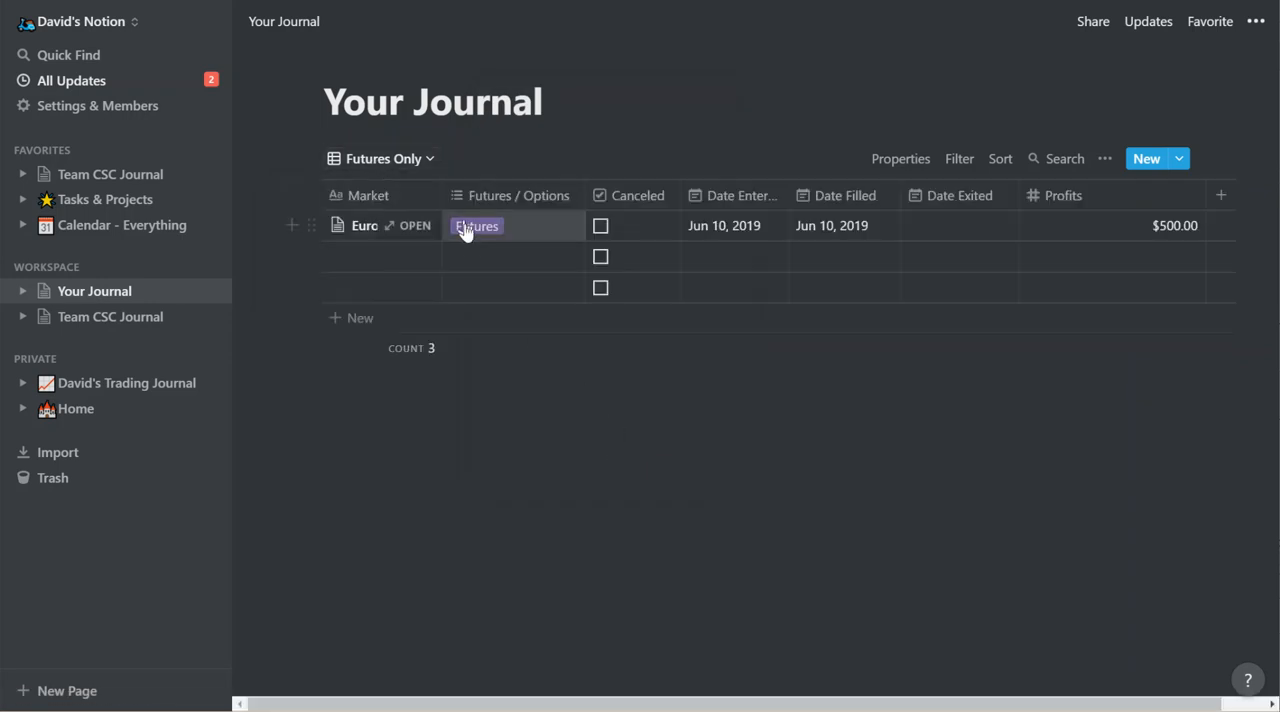
Filter the Futures Only view to entries whose Futures / Options property contains Futures.
left_click(535, 209)
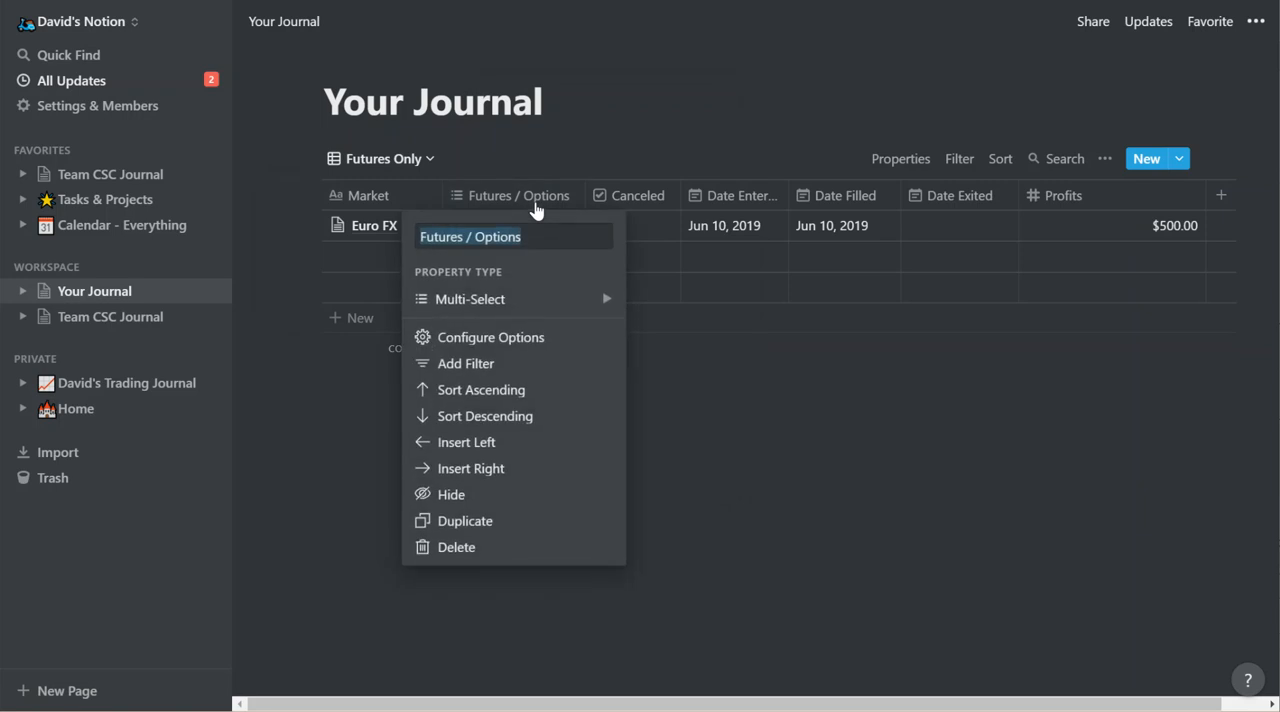
left_click(485, 364)
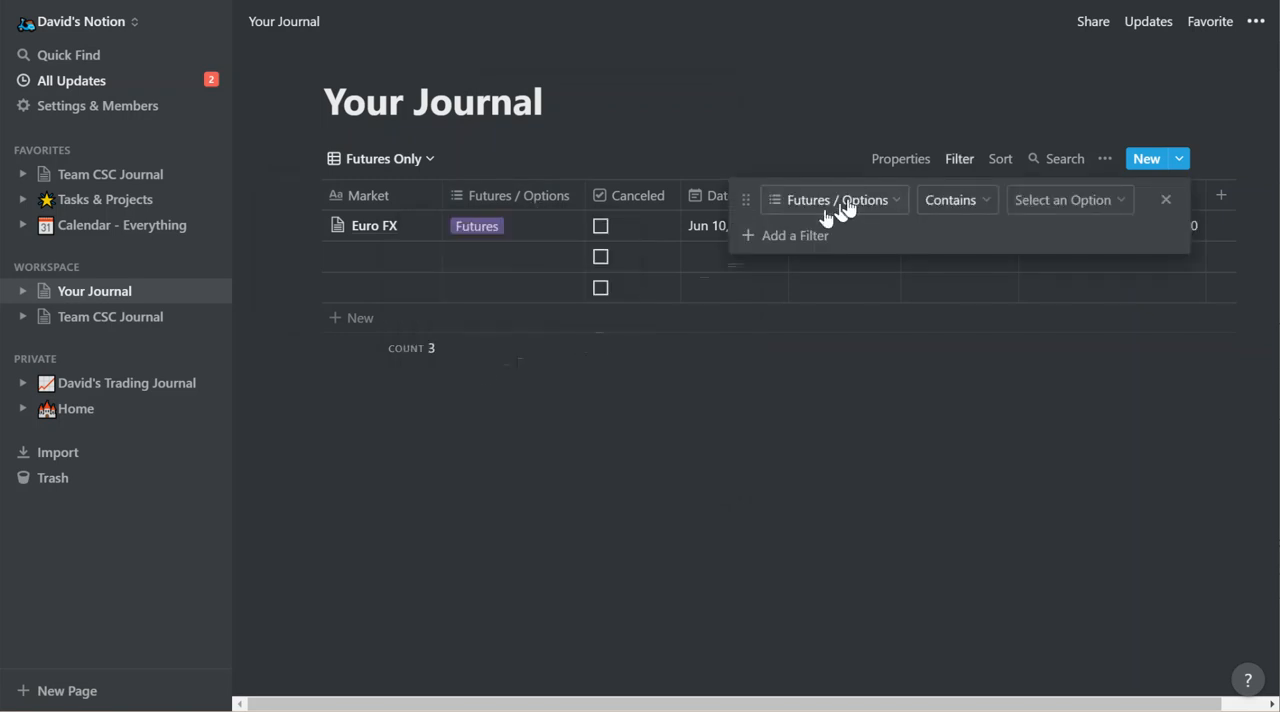
left_click(1071, 208)
left_click(1043, 306)
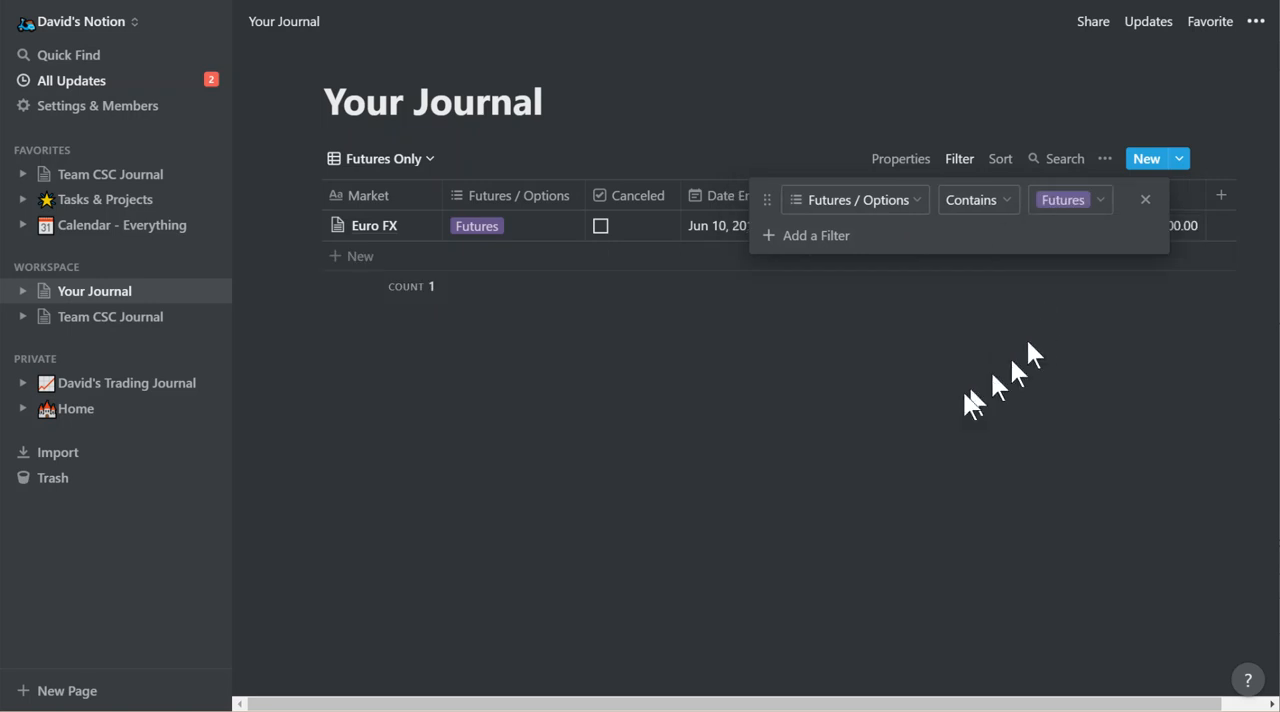
left_click(883, 430)
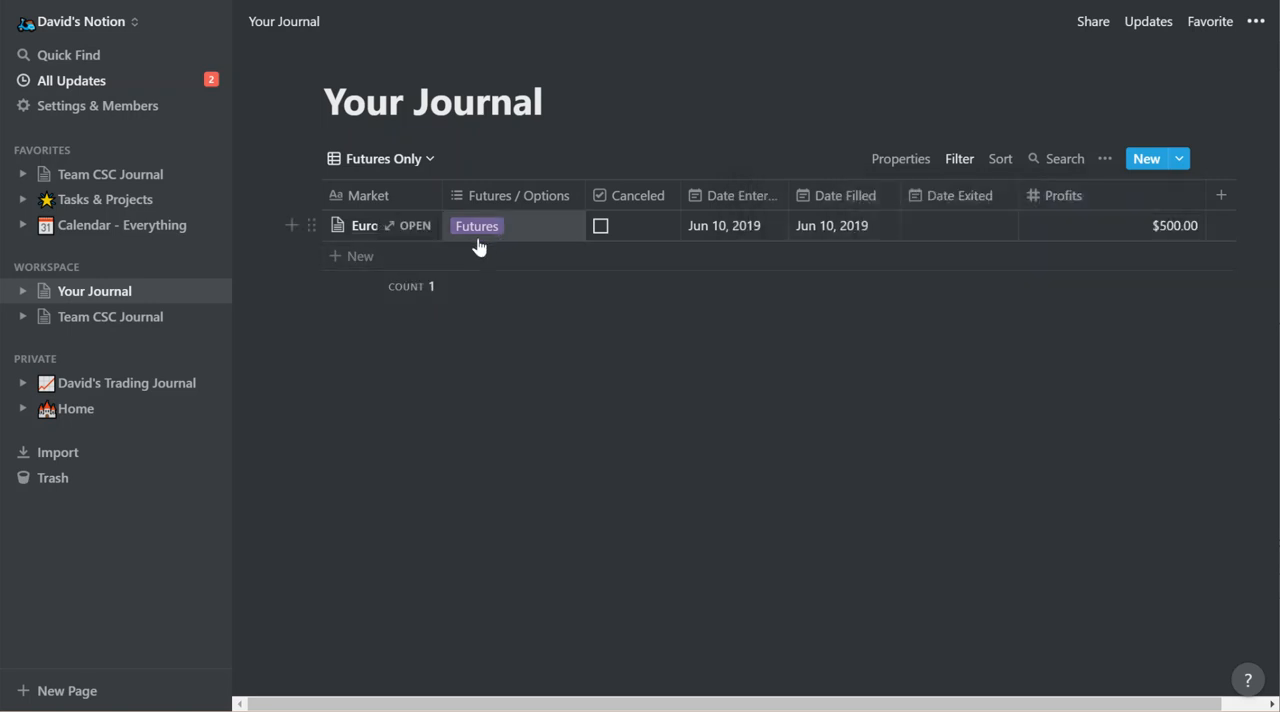
Add the Options tag to the Euro FX entry's Futures / Options property.
left_click(527, 236)
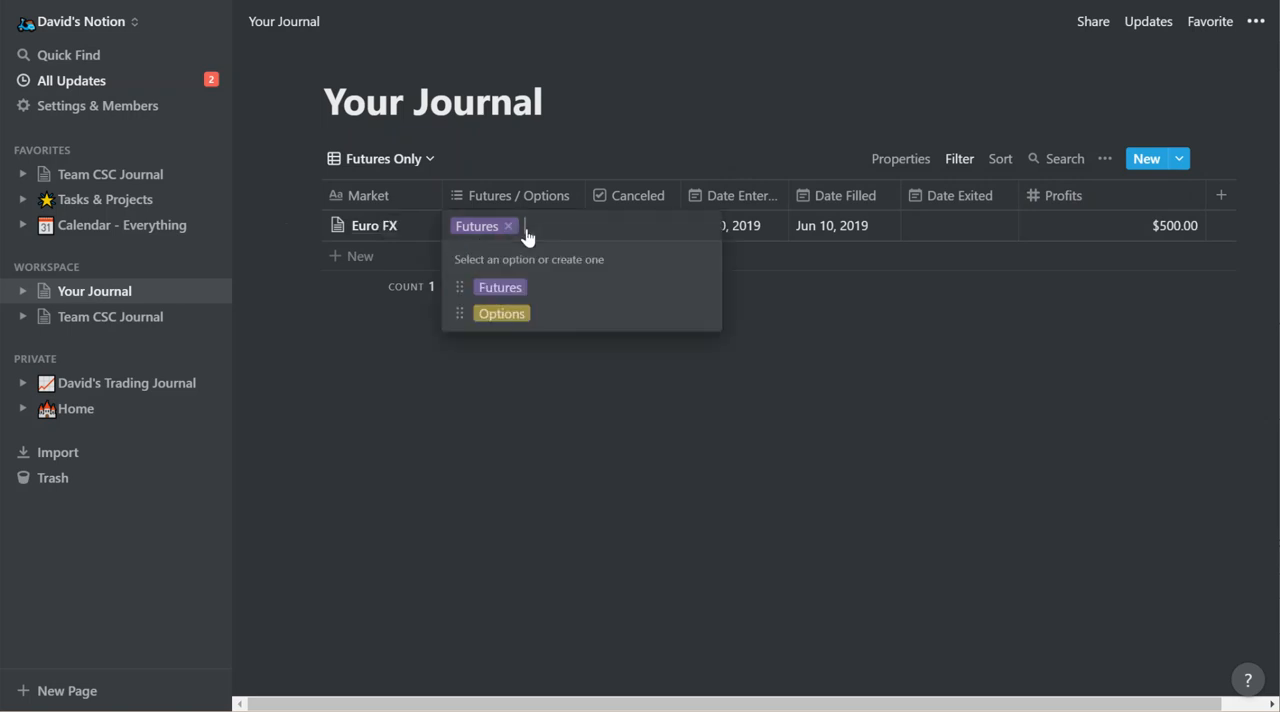
left_click(502, 314)
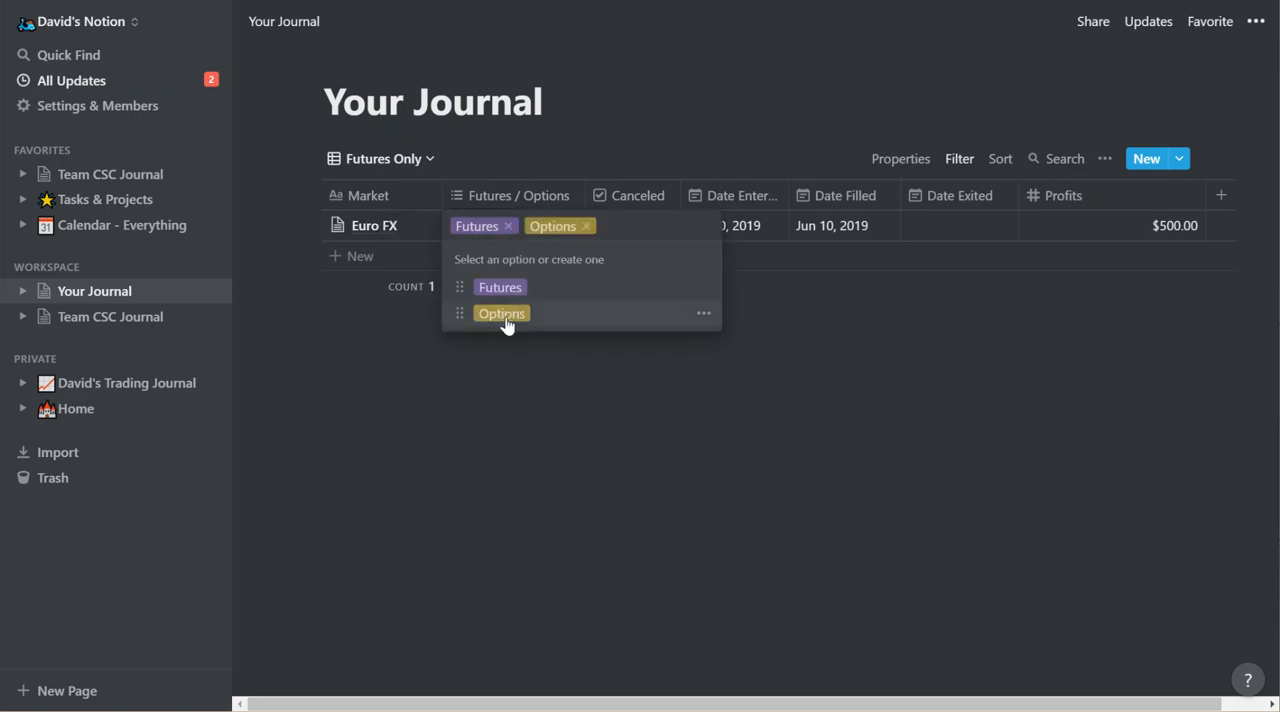
left_click(514, 400)
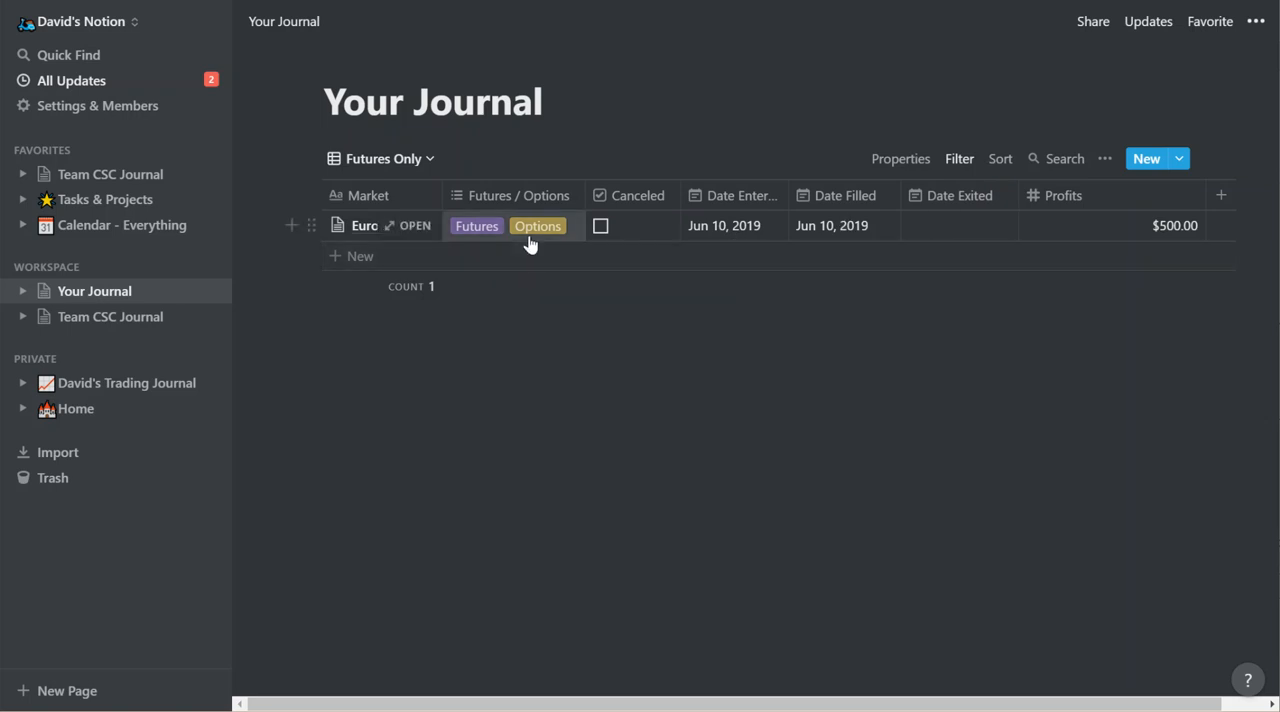
Delete the Futures tag from the available choices of the Futures / Options property.
left_click(493, 233)
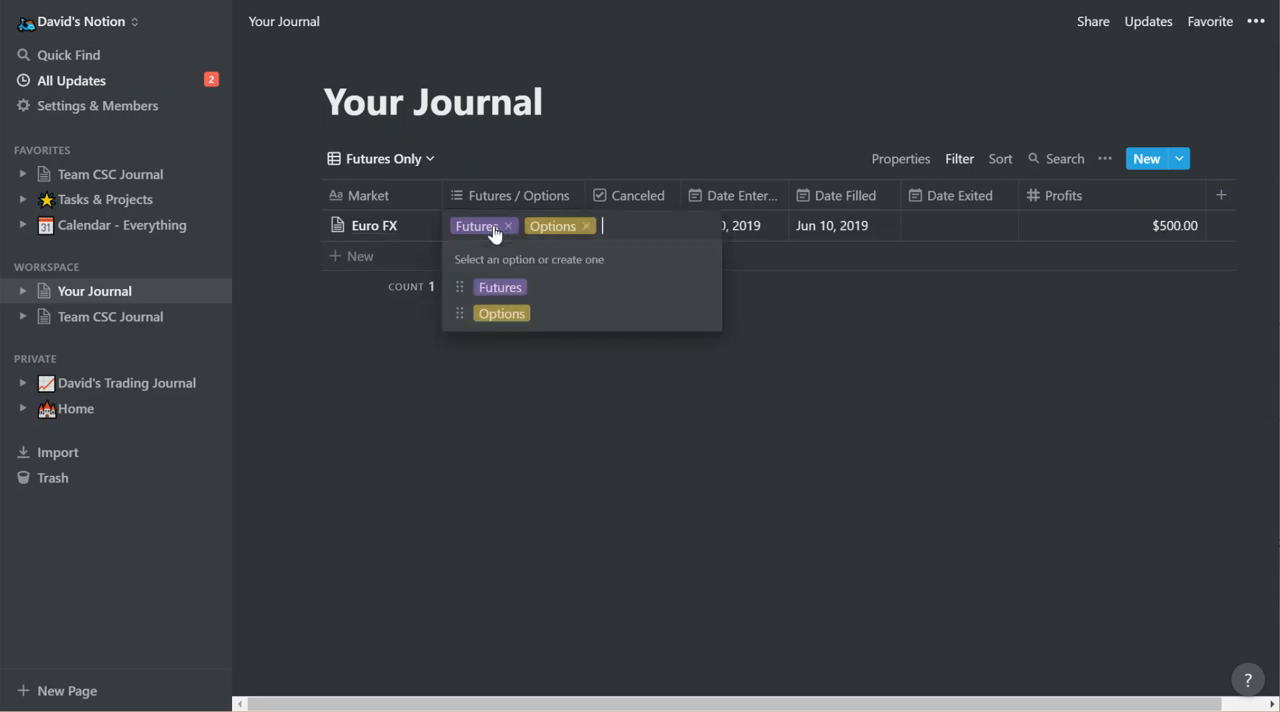
left_click(703, 291)
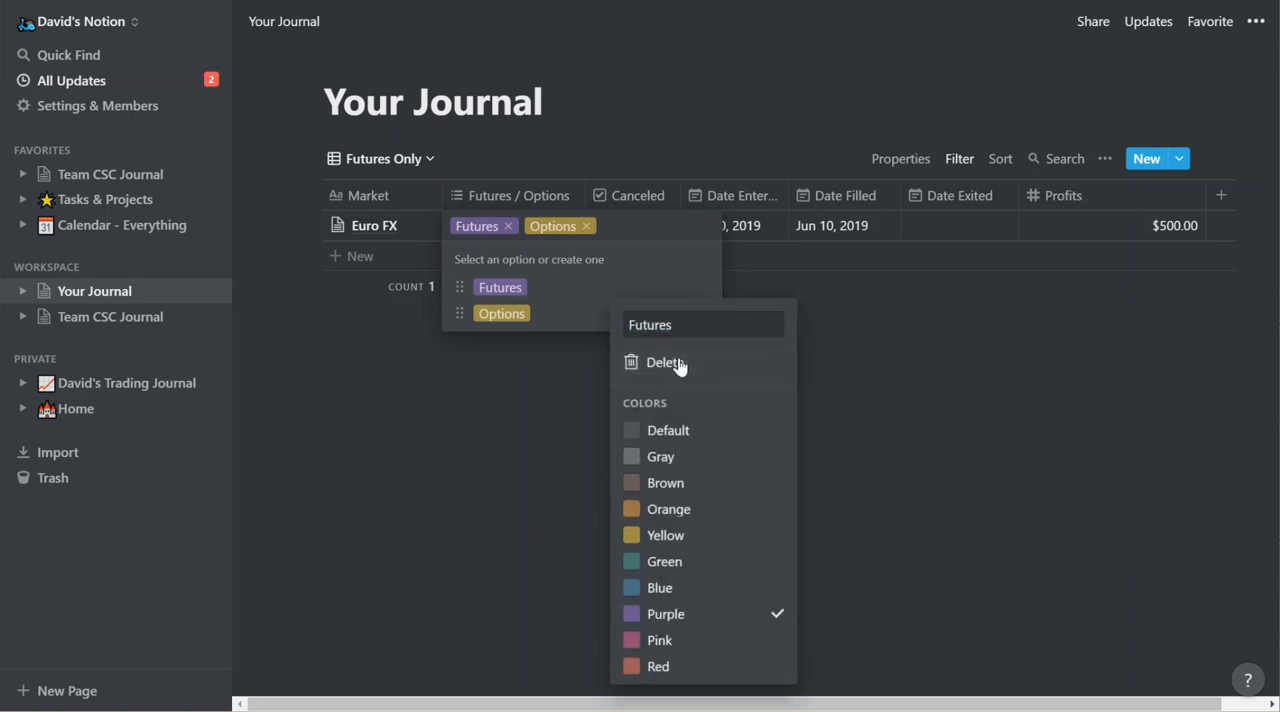
left_click(676, 364)
left_click(677, 389)
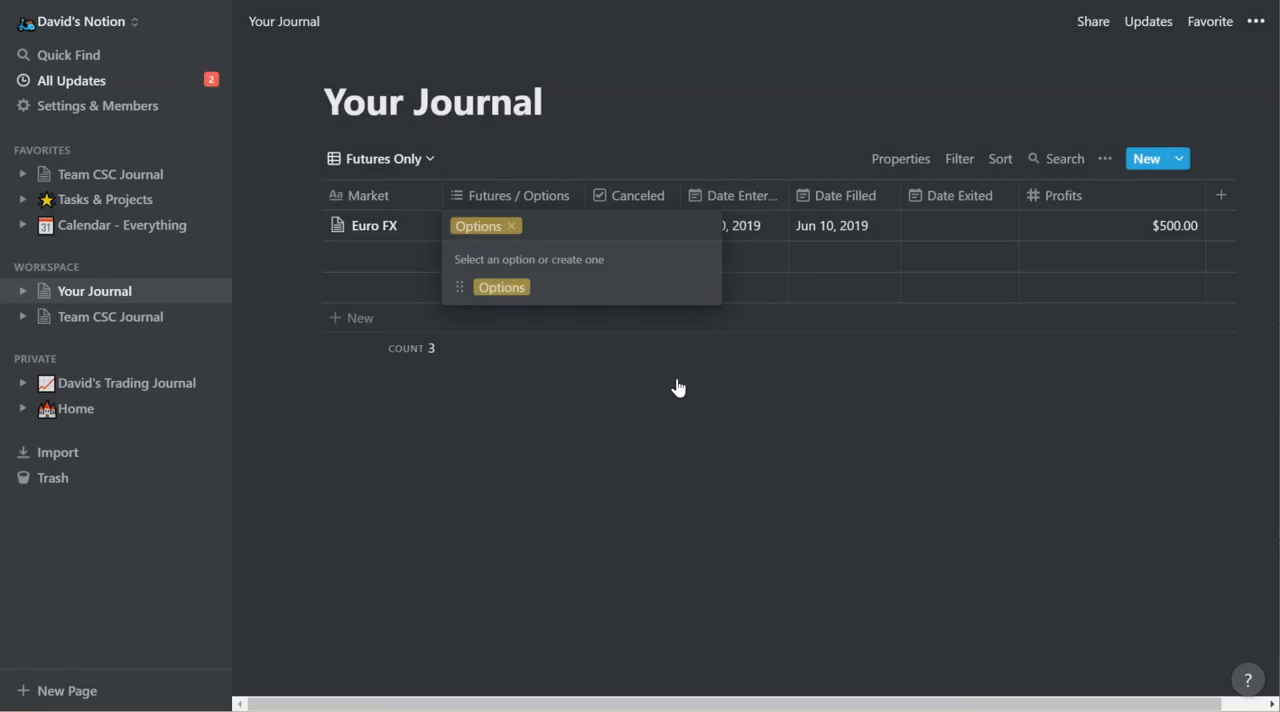
Add a Futures / Options filter to the Futures Only view and try to set its Contains value to Futures.
key("Escape")
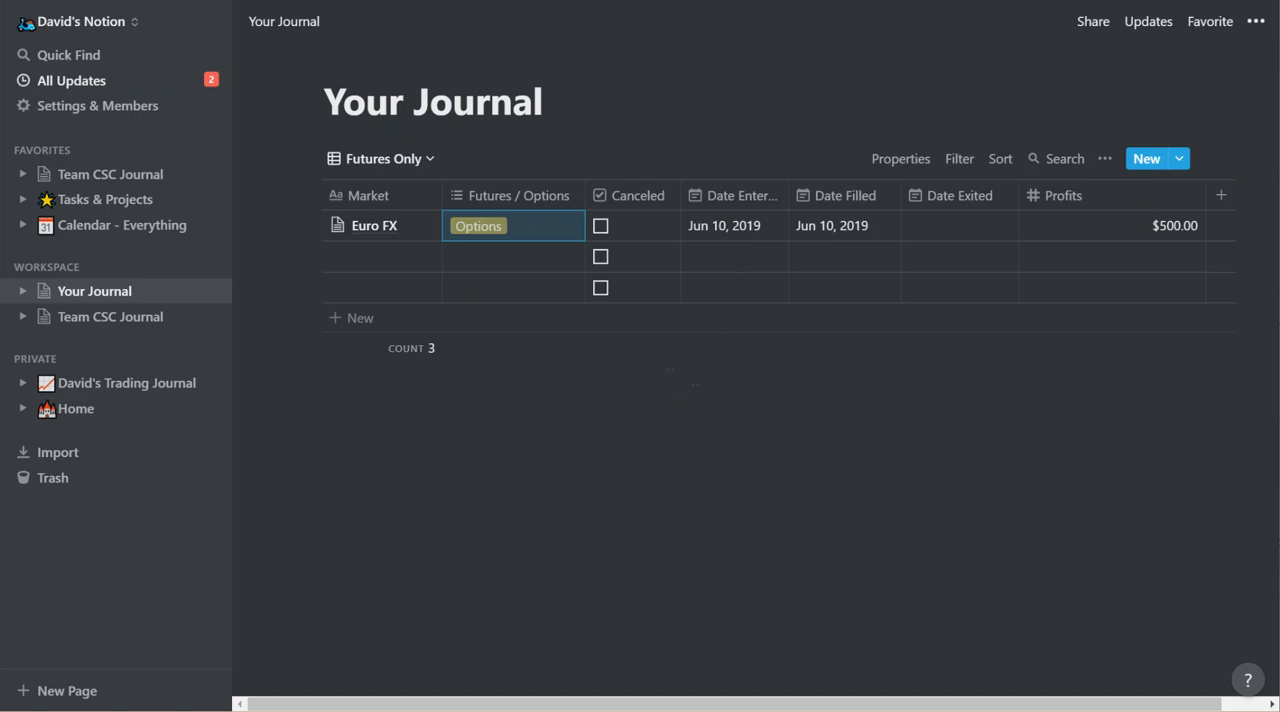
left_click(520, 203)
mouse_move(504, 306)
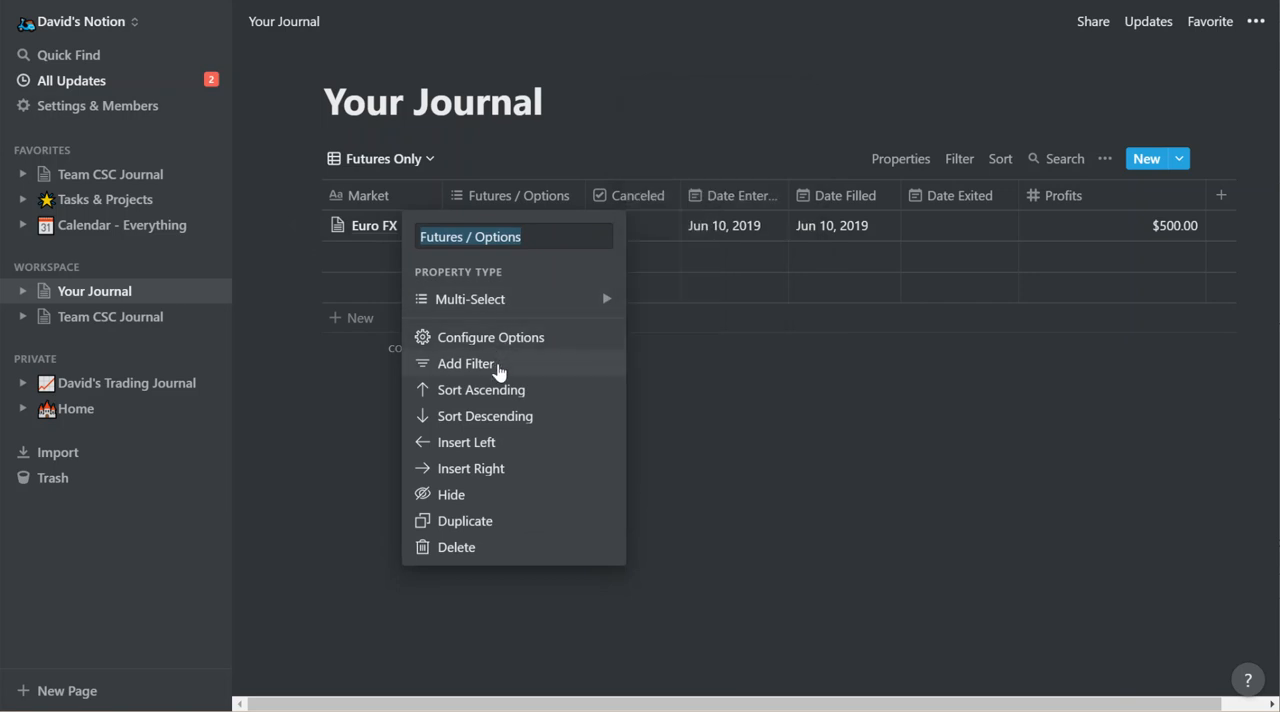
left_click(498, 364)
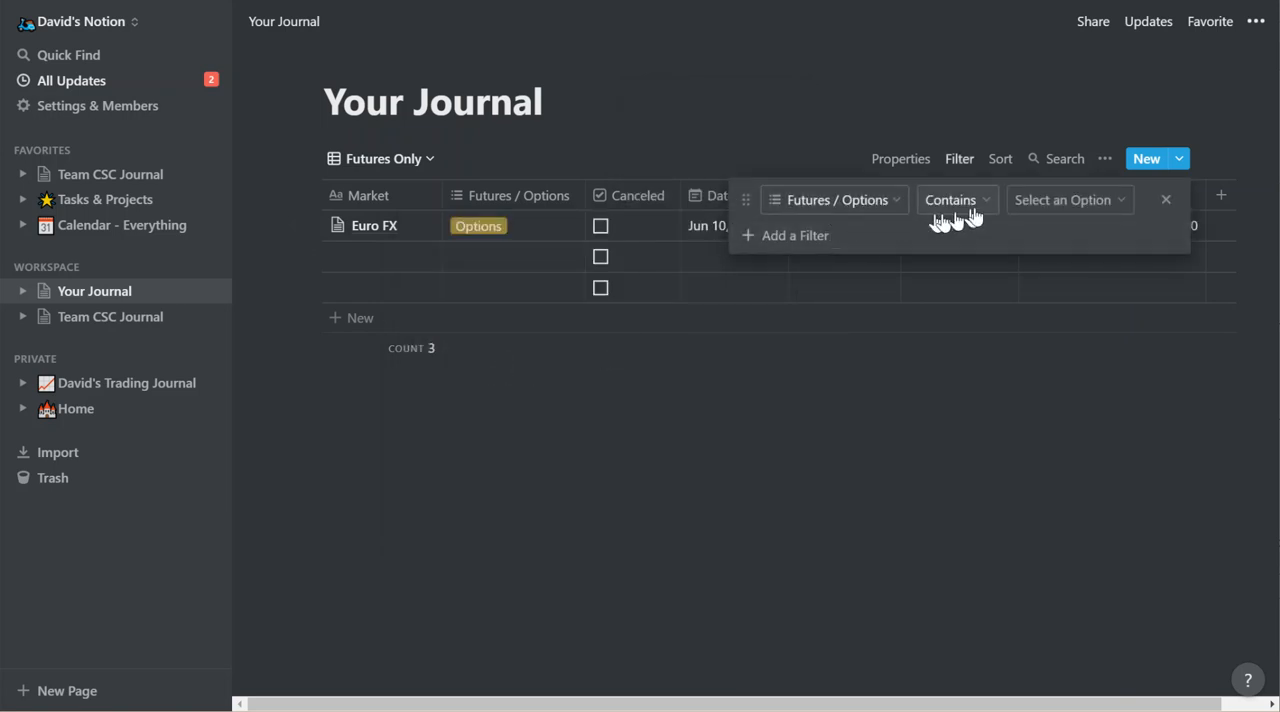
left_click(1060, 206)
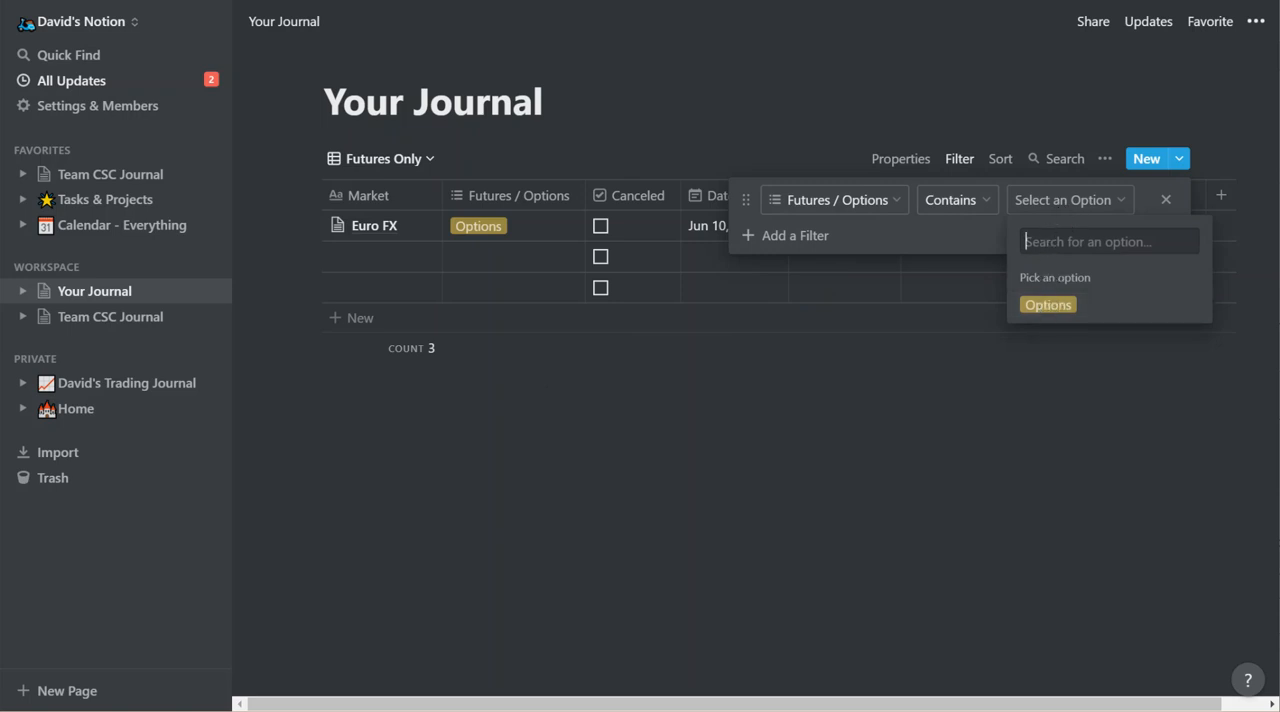
type("Futures")
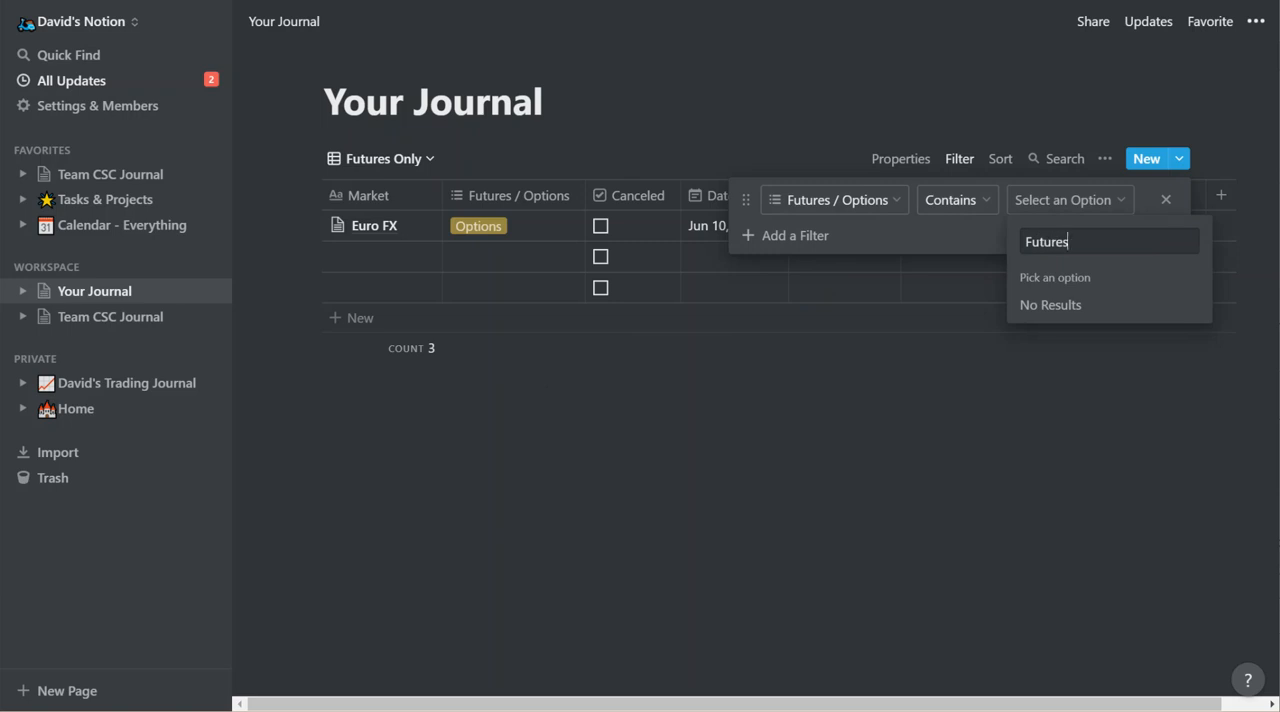
left_click(1017, 375)
Create a Futures tag and add it to the Euro FX entry's Futures / Options property.
left_click(543, 230)
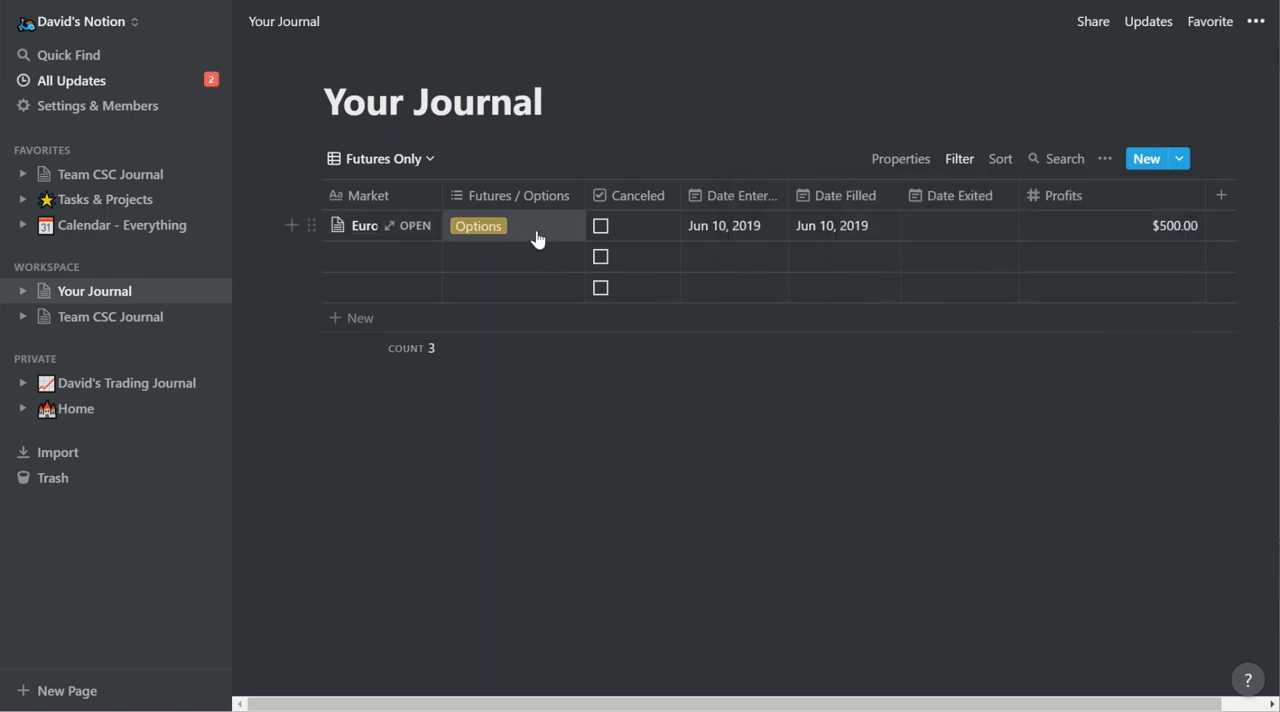
left_click(537, 234)
type("Futures")
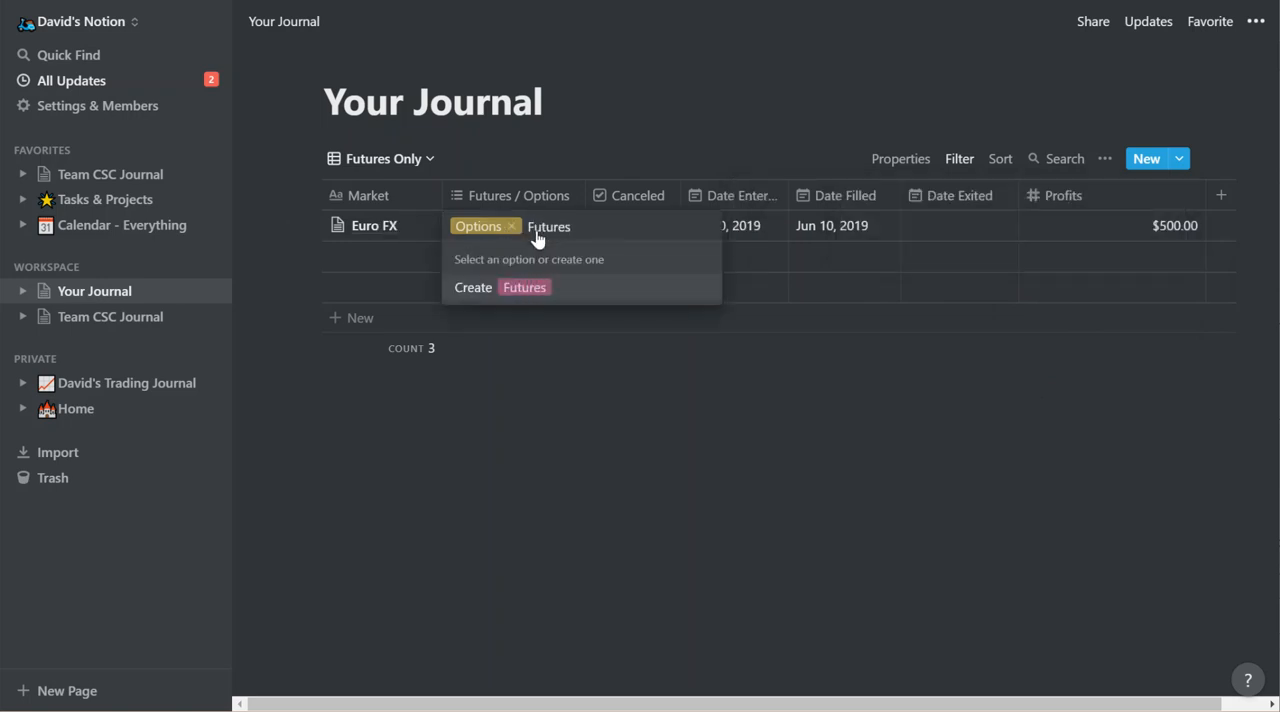
key("Return")
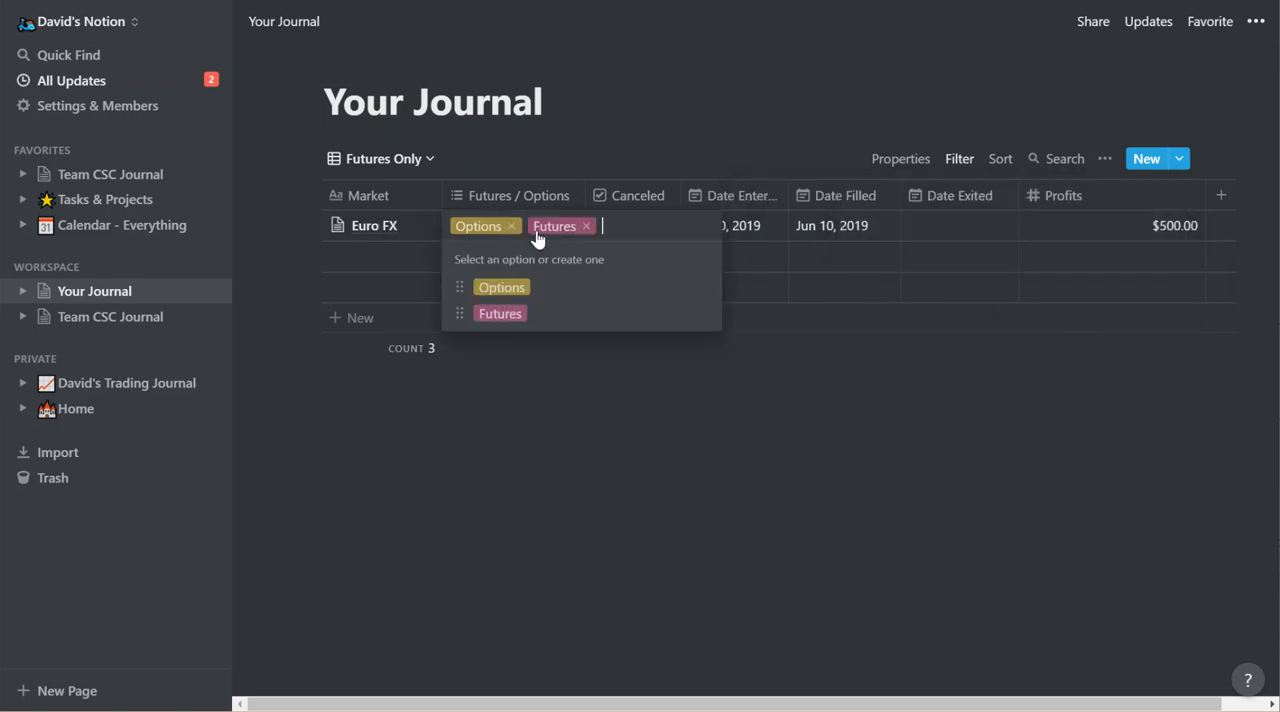
key("Escape")
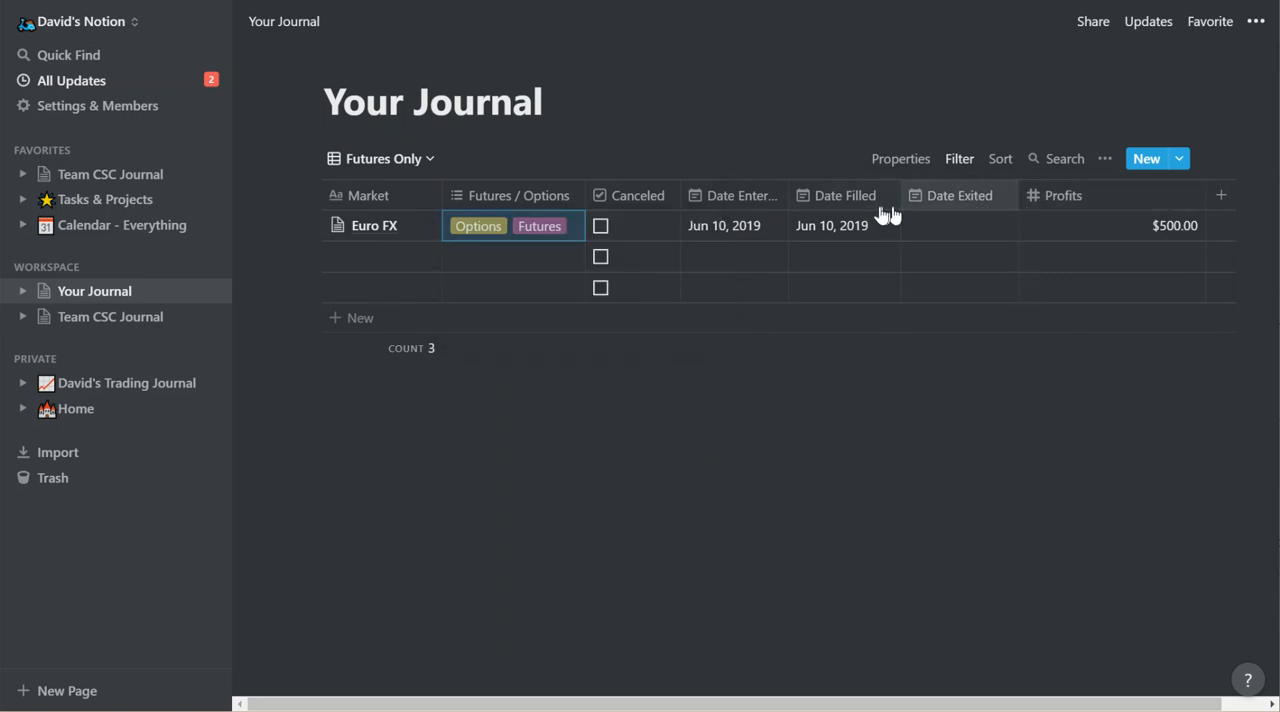
Add a second Futures / Options Contains filter to the view and check which options the first filter offers.
left_click(545, 205)
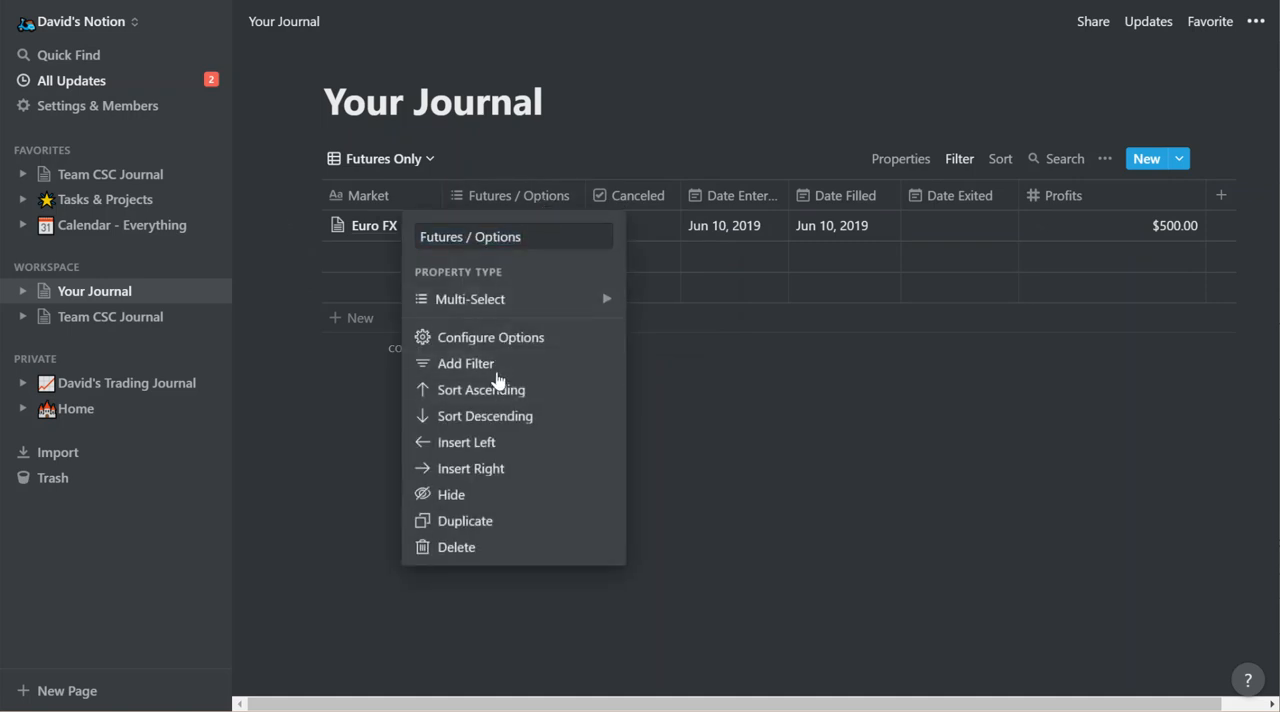
left_click(500, 366)
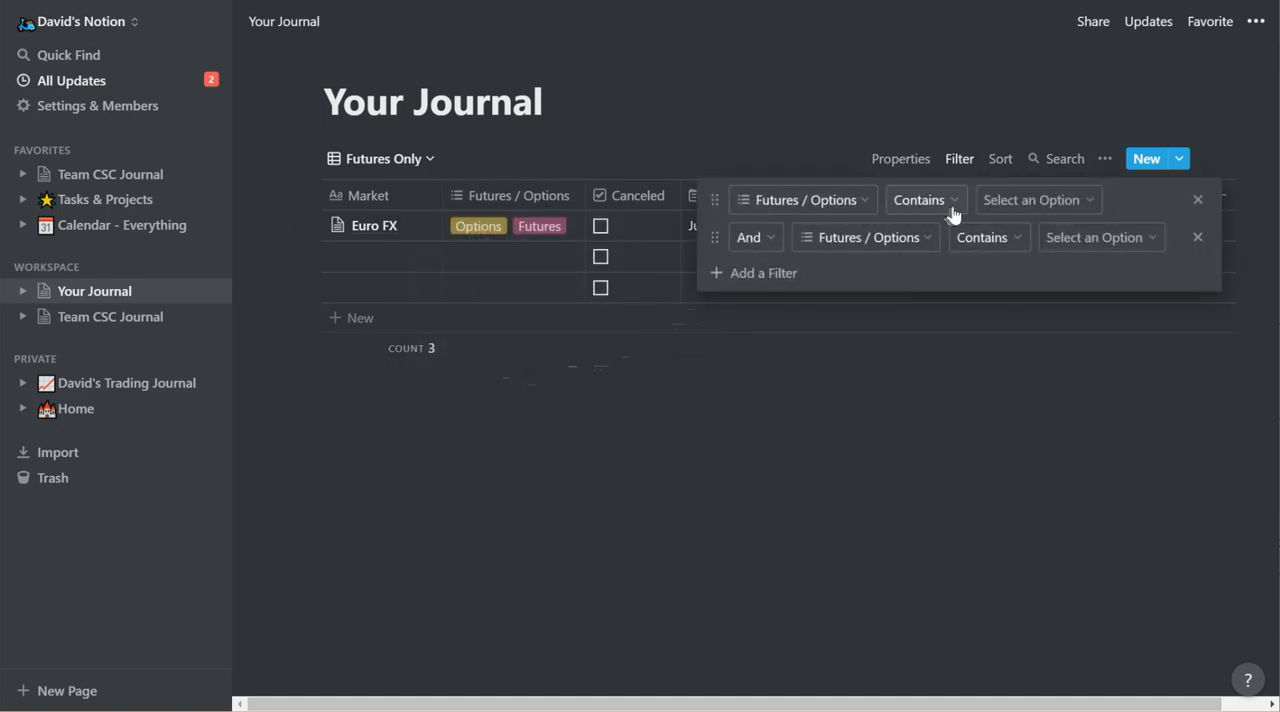
left_click(1015, 210)
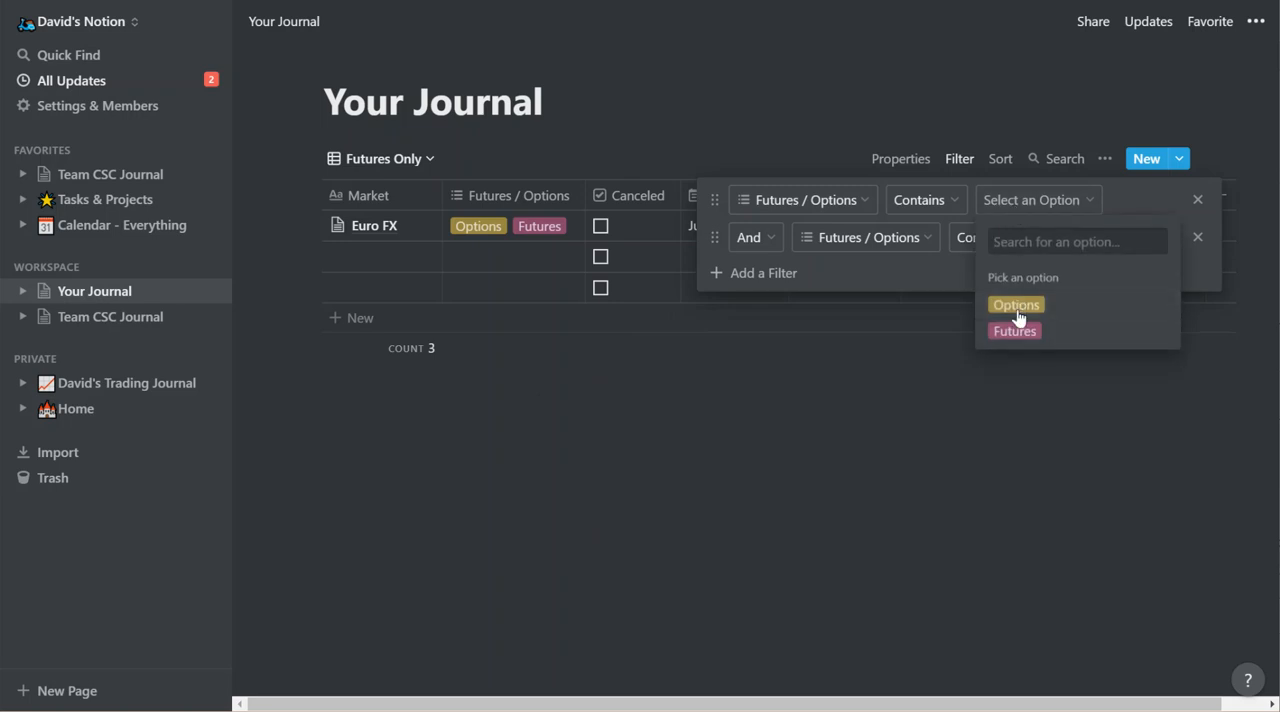
left_click(514, 372)
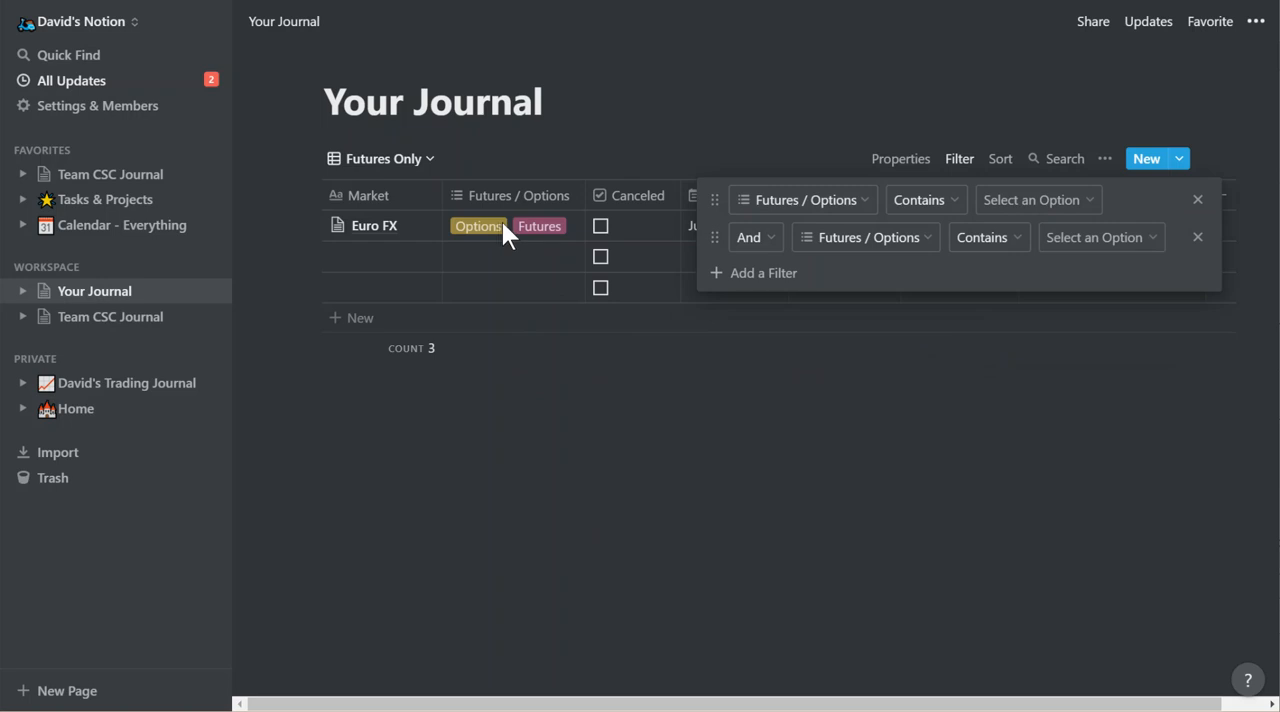
left_click(503, 225)
Remove the Options tag from the Euro FX entry and slightly widen the Market column.
left_click(581, 234)
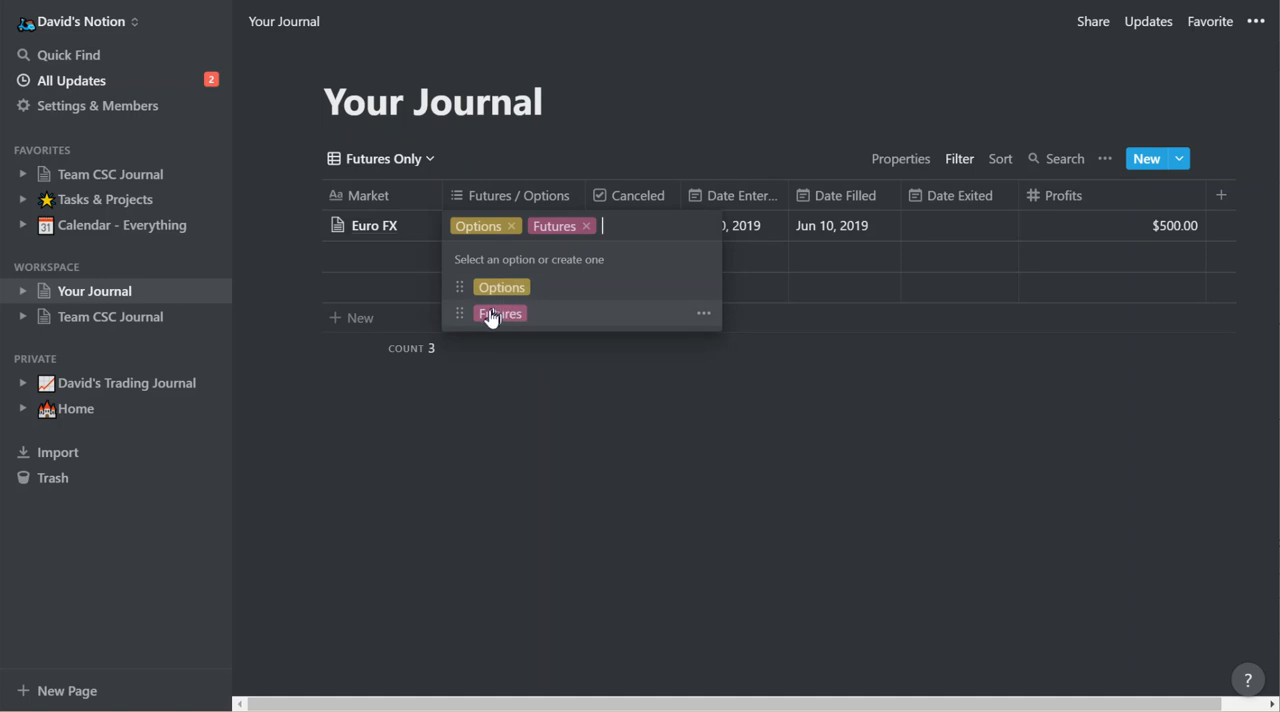
left_click(511, 226)
left_click(576, 402)
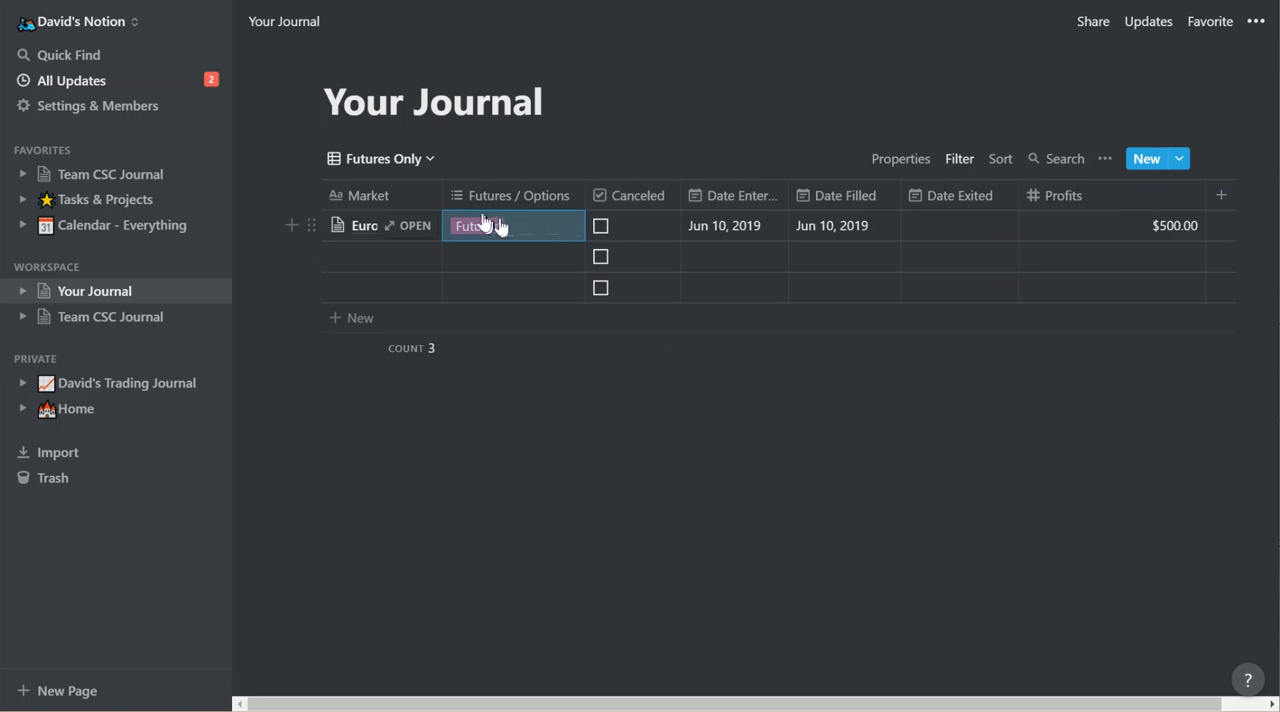
left_click_drag(441, 190, 467, 193)
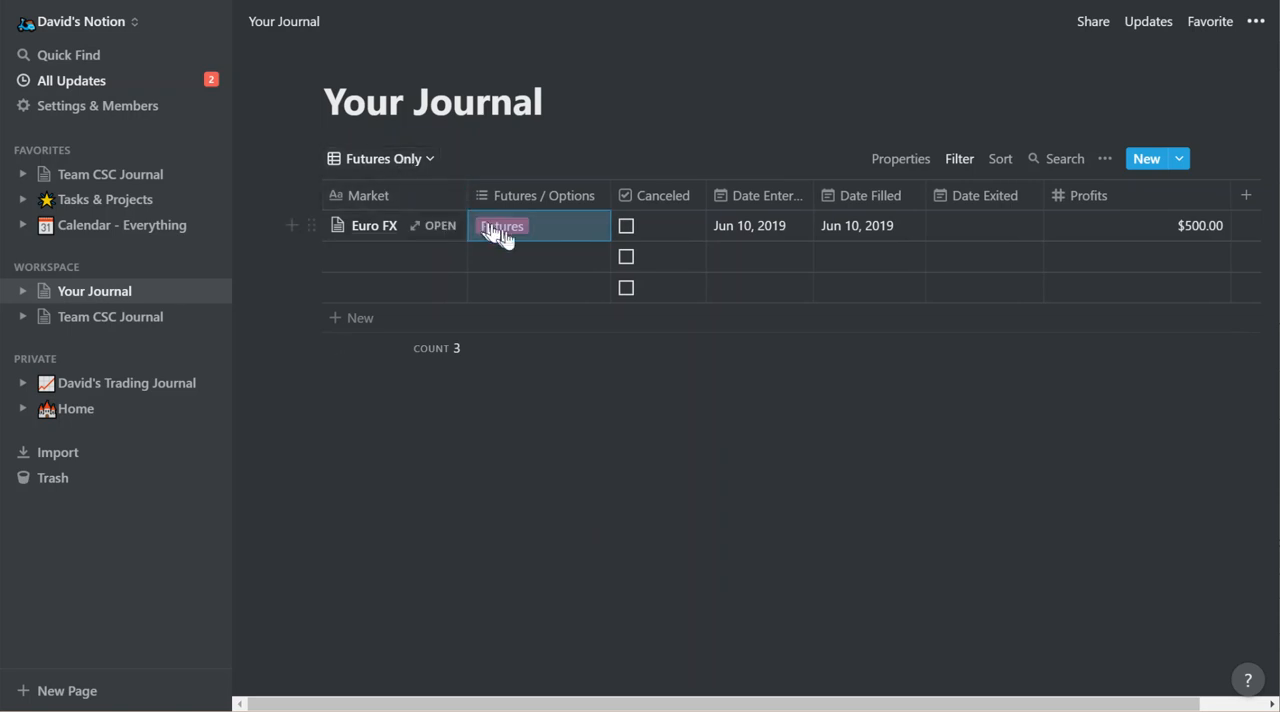
left_click(638, 422)
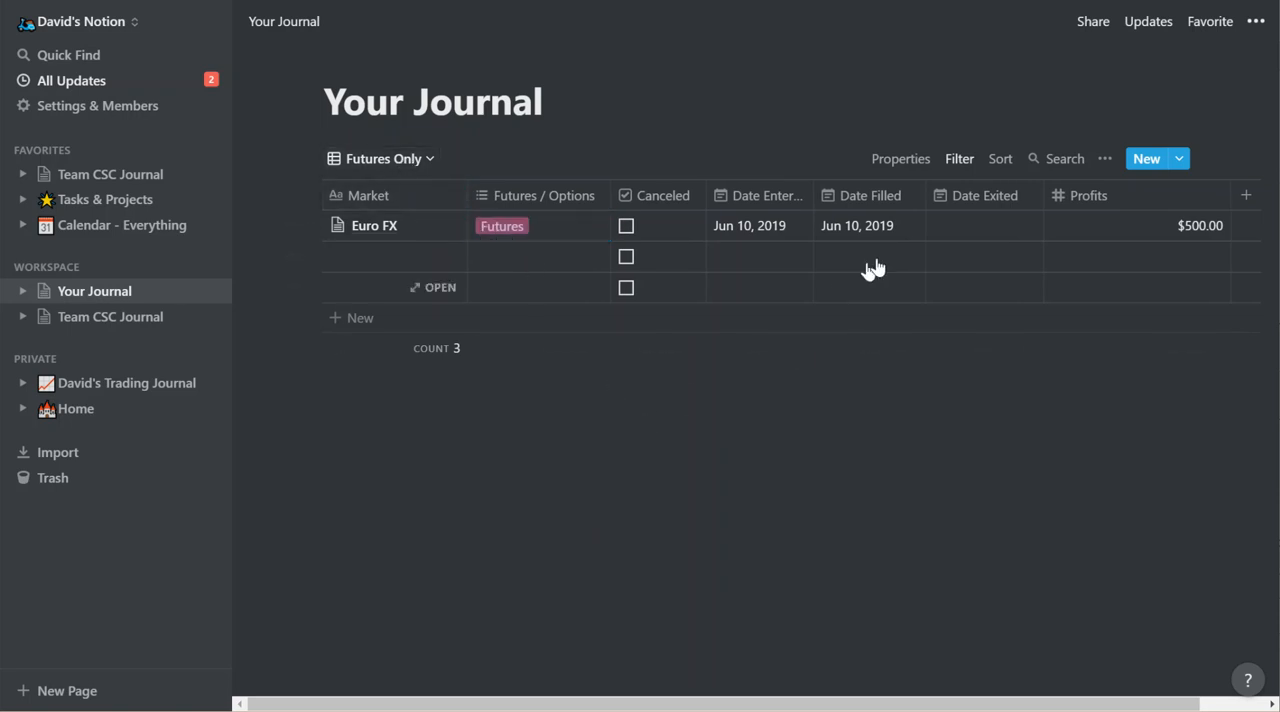
Replace the Futures tag on the Euro FX entry with the Options tag.
left_click(570, 237)
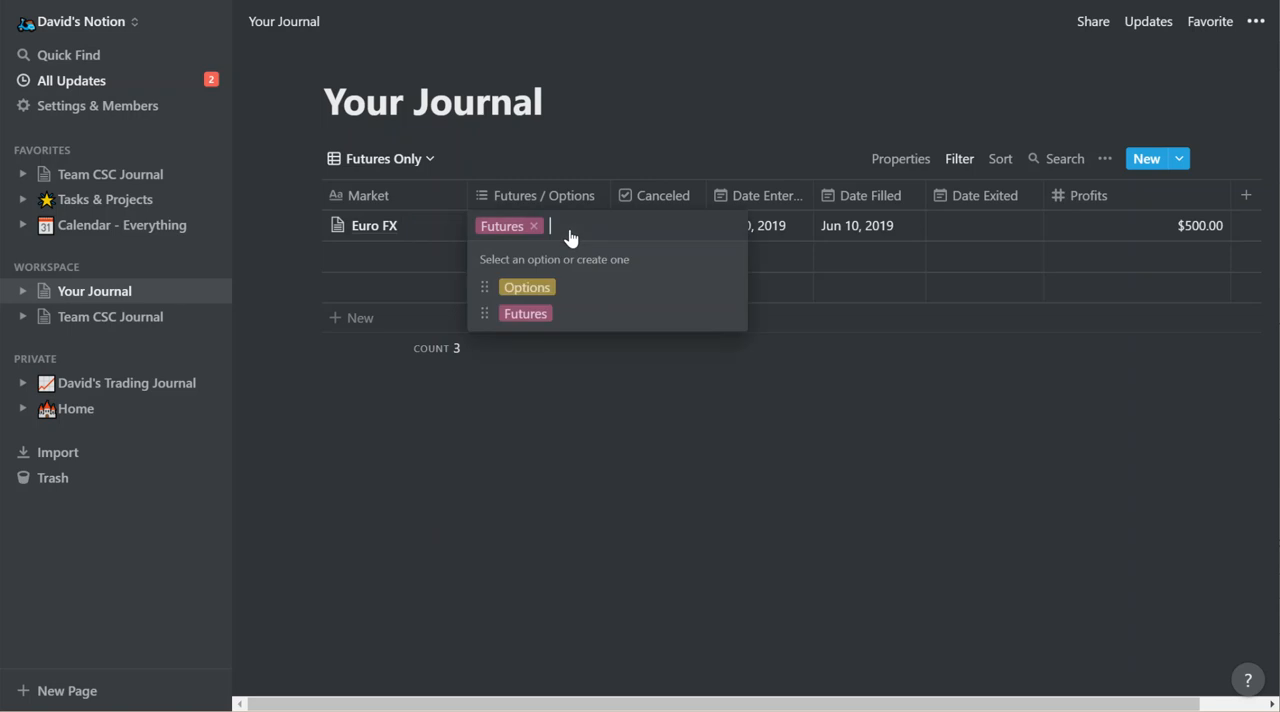
left_click(540, 293)
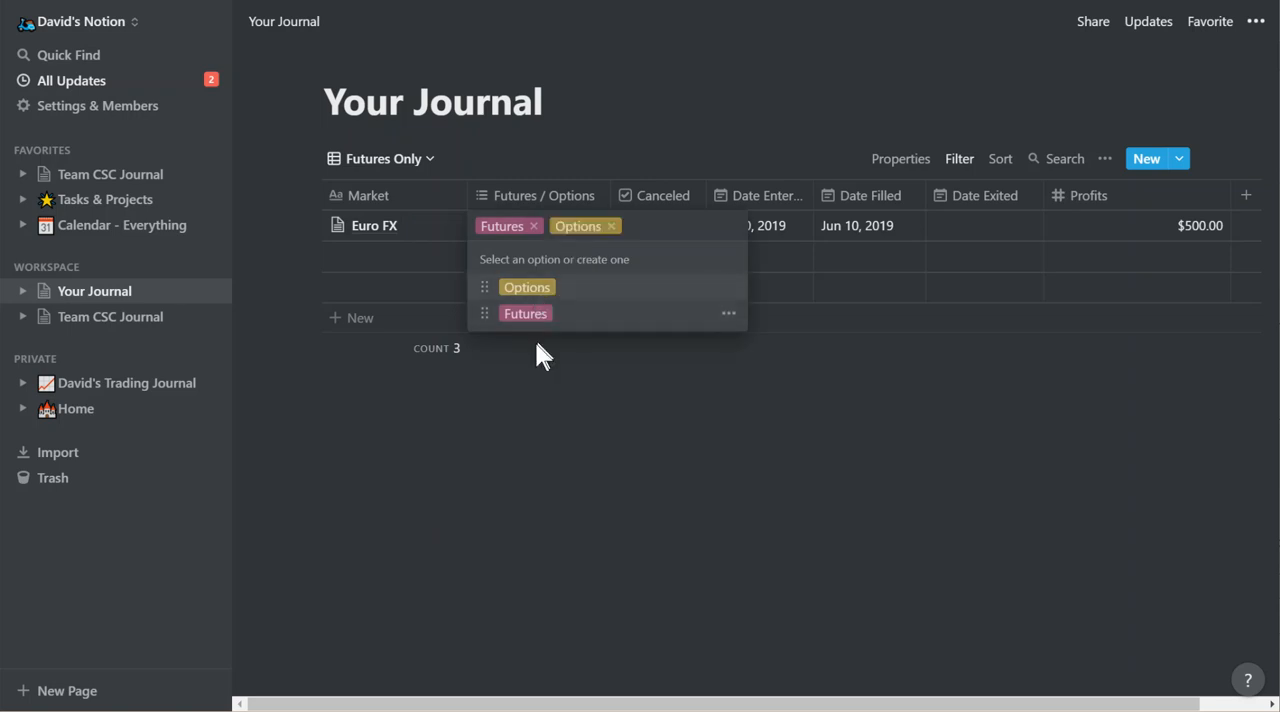
left_click(535, 229)
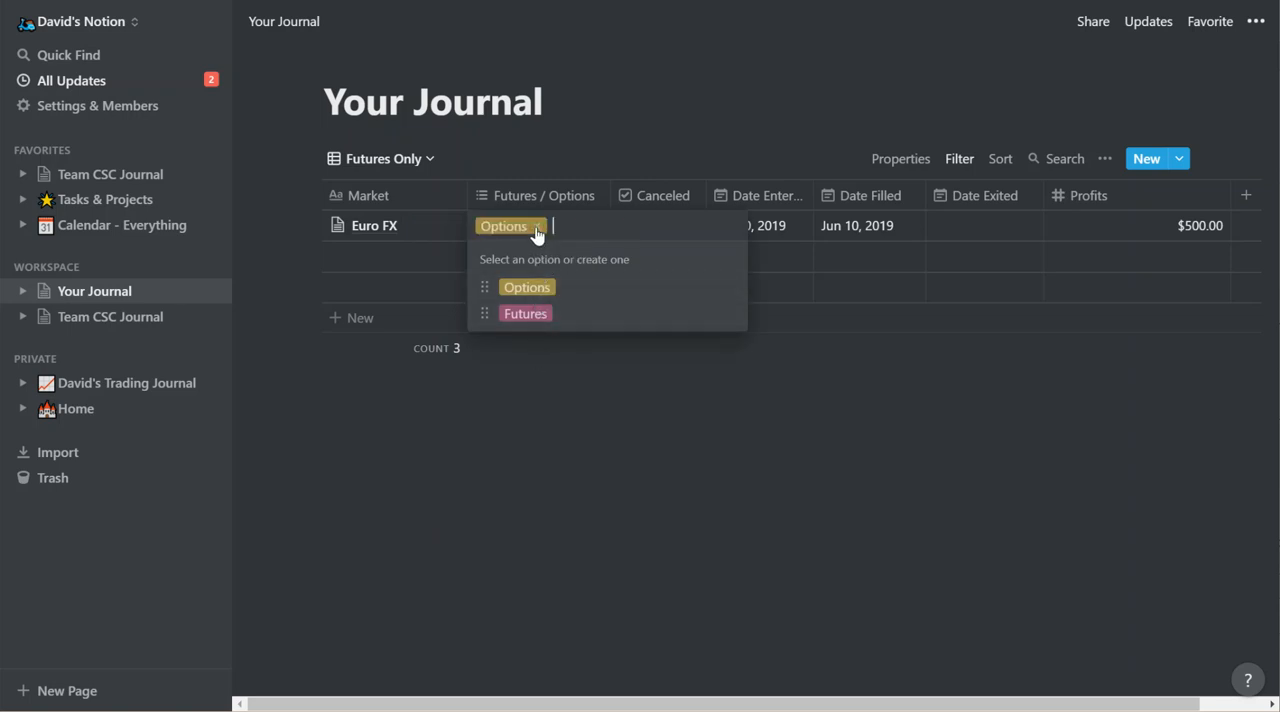
left_click(523, 391)
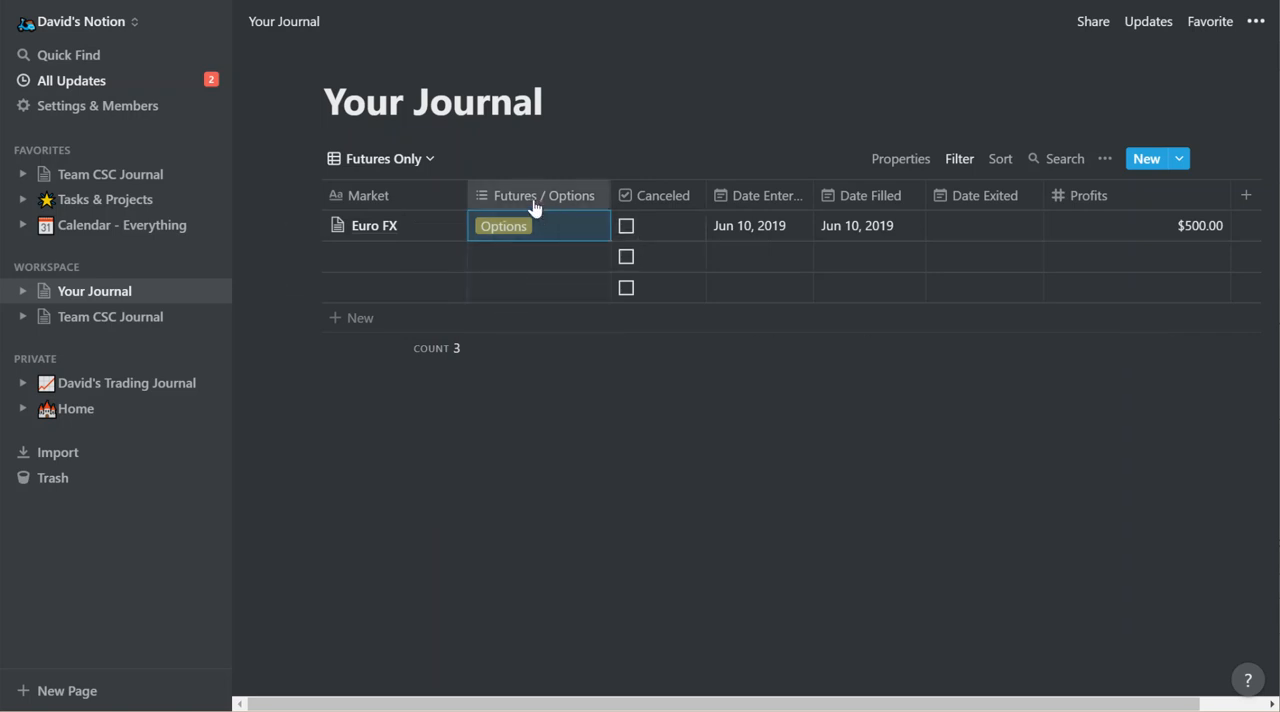
left_click(566, 211)
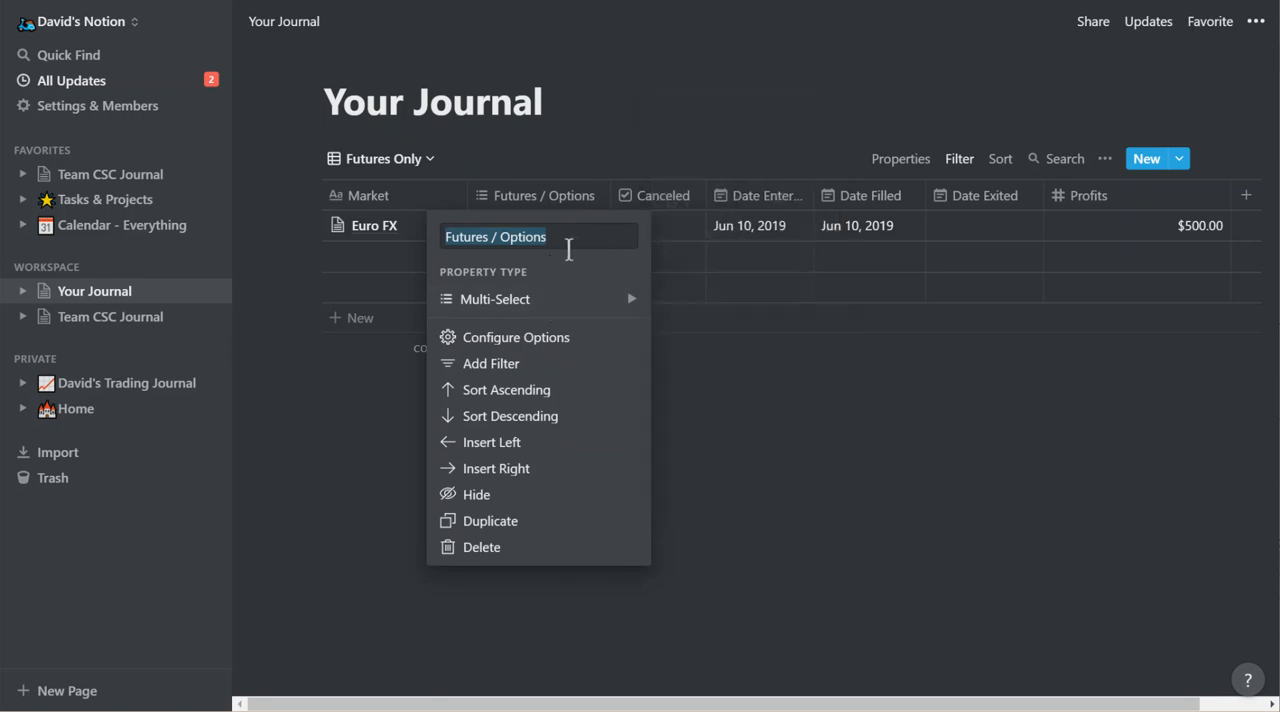
left_click(362, 430)
Add the Futures tag to the Euro FX entry again and remove its Options tag.
left_click(557, 238)
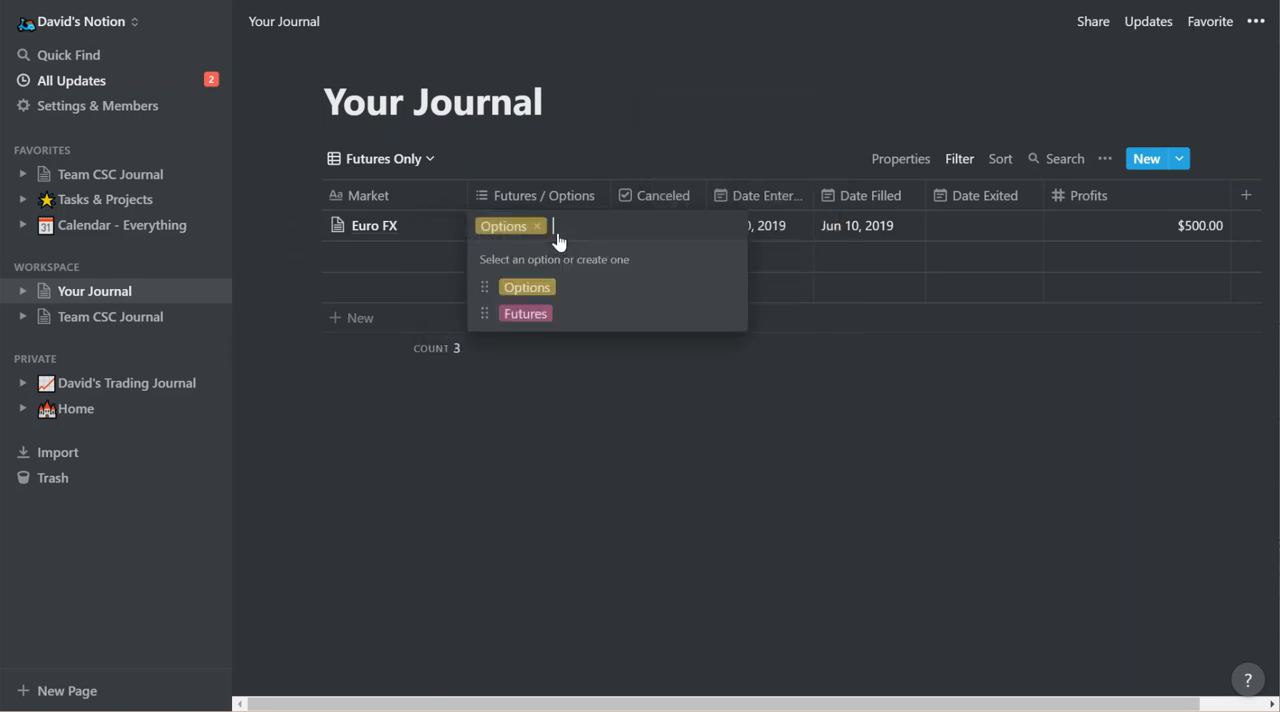
left_click(535, 314)
key("Escape")
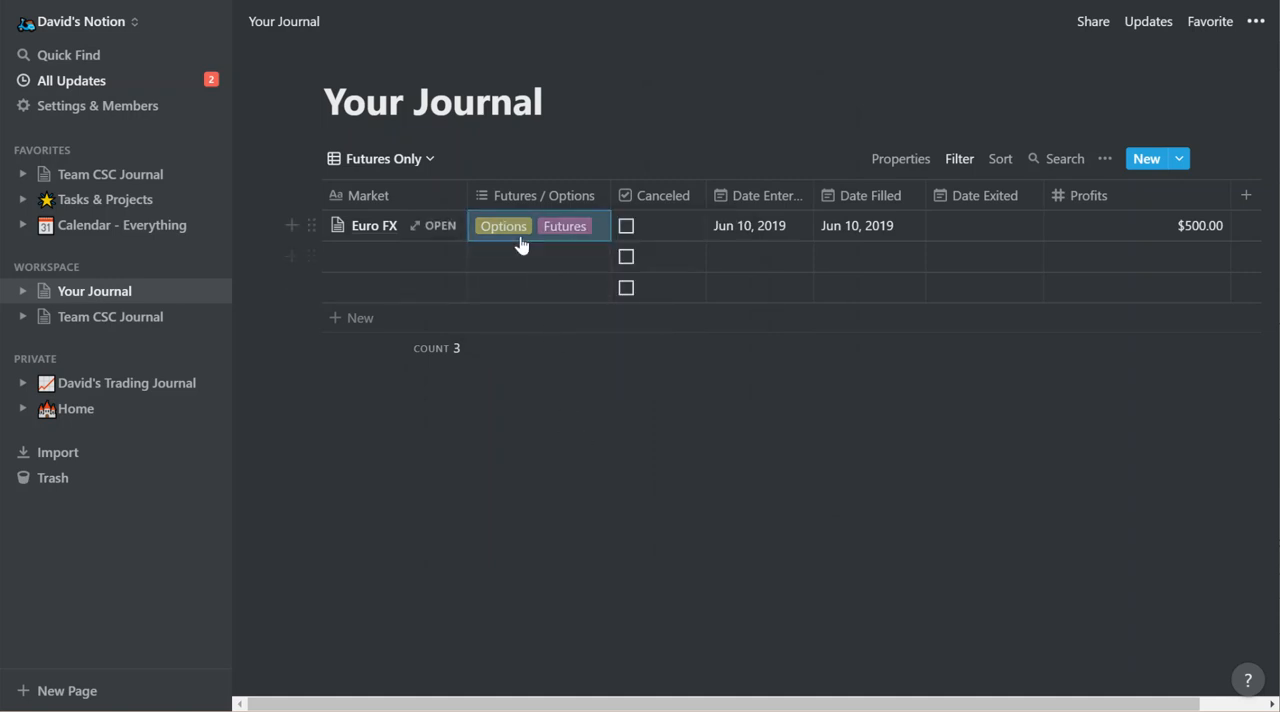
left_click(605, 234)
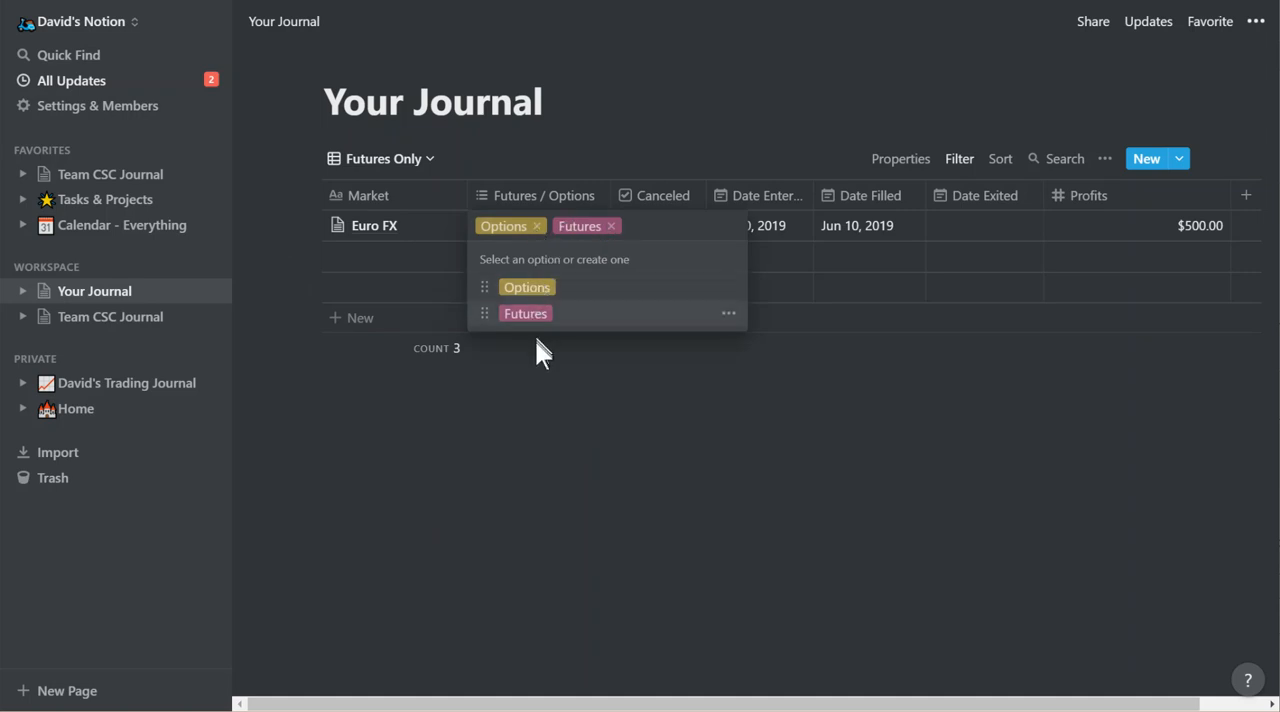
left_click(537, 227)
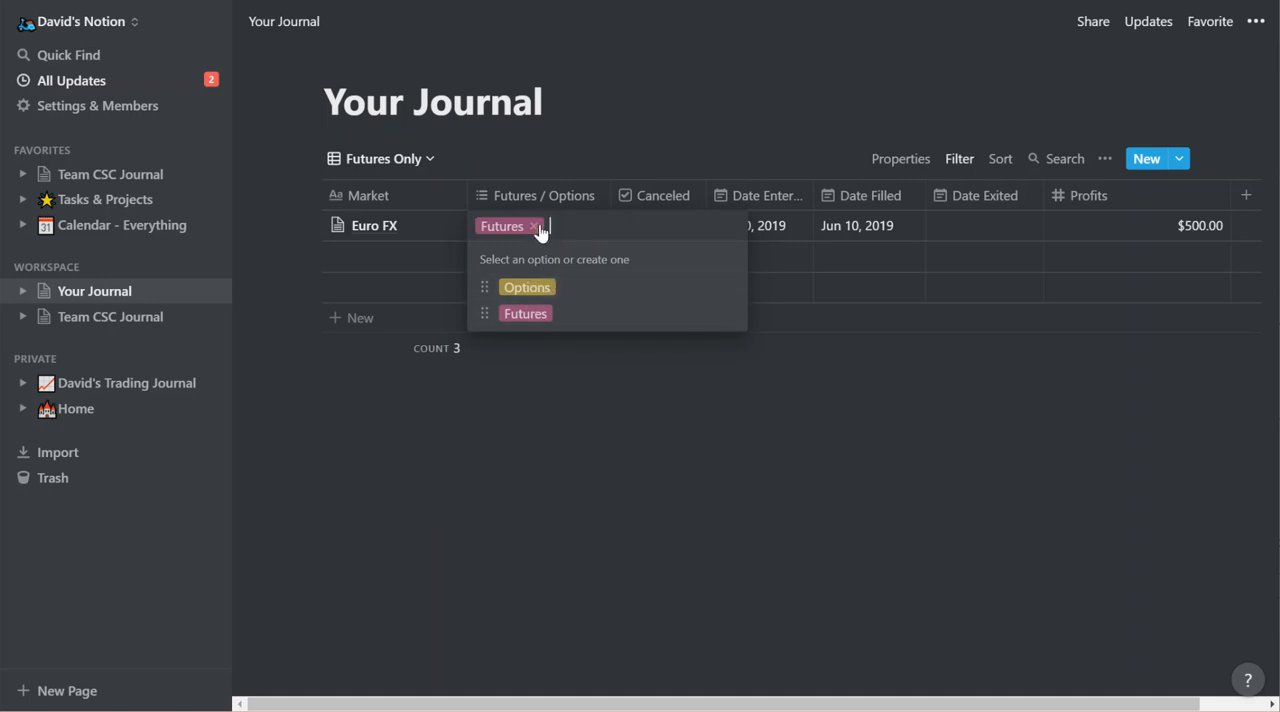
key("Escape")
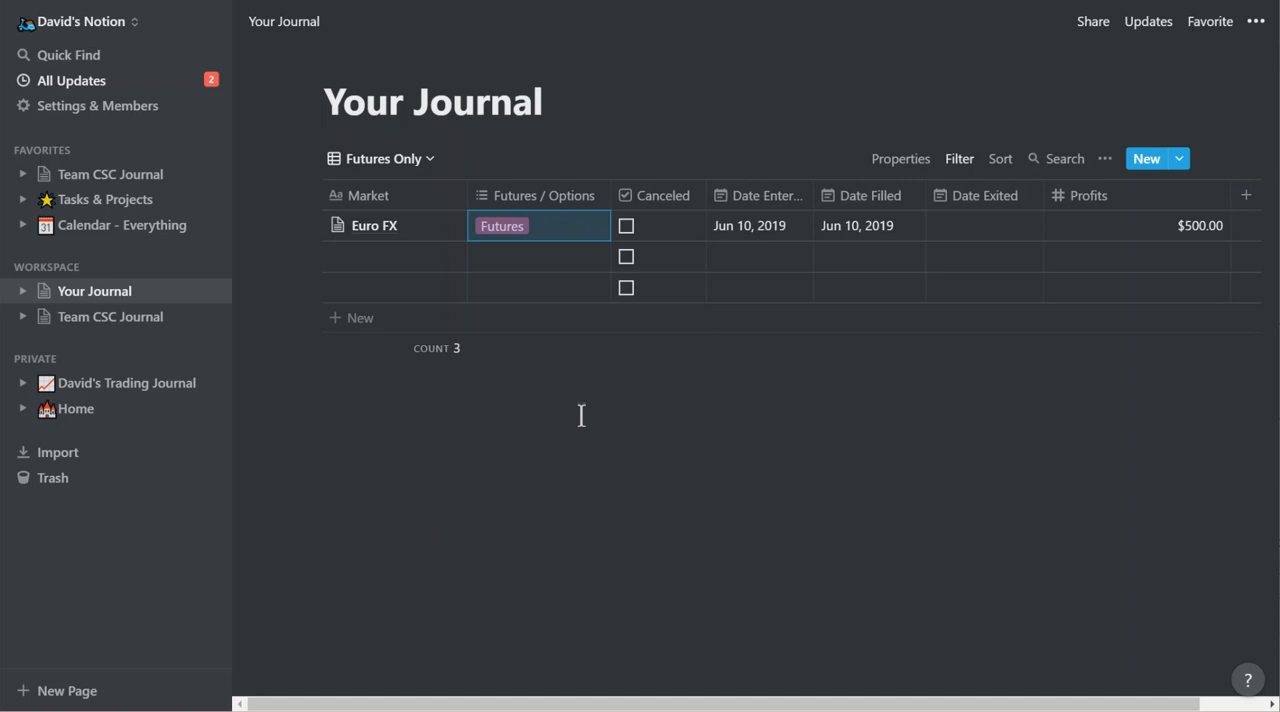
left_click(391, 160)
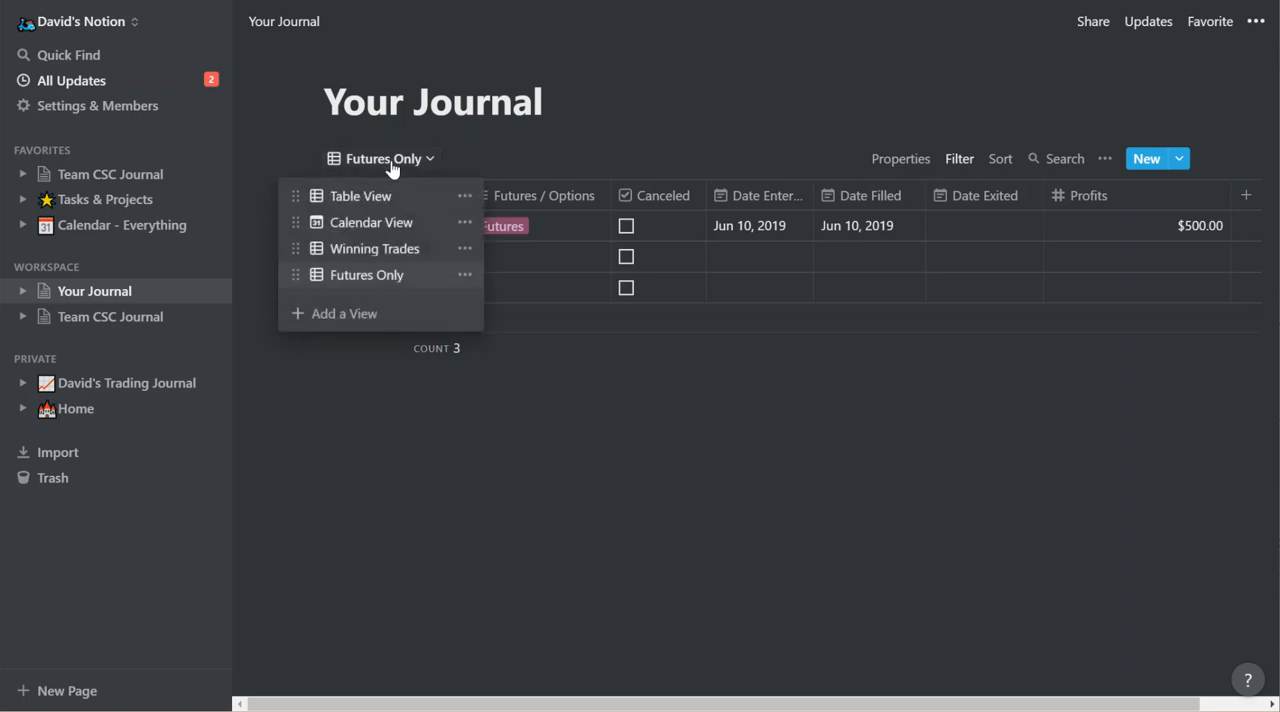
left_click(477, 154)
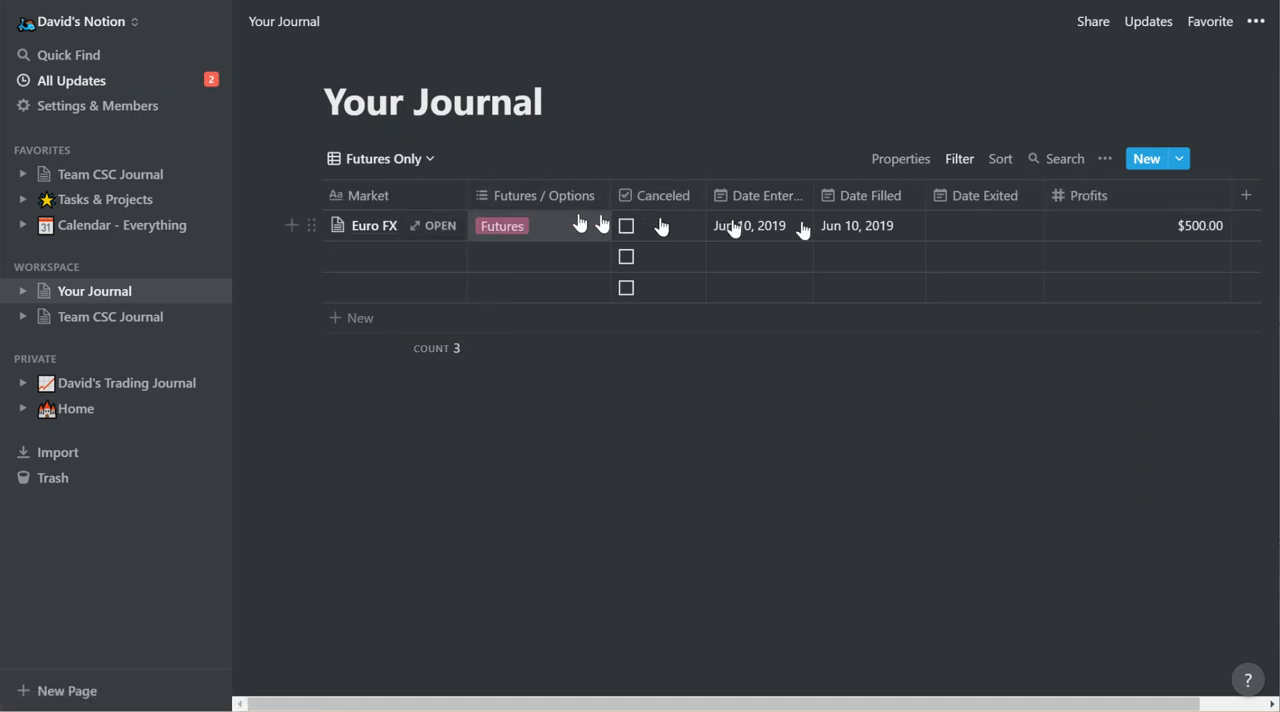
Add a new Multi-Select property named "Group" to the journal table.
left_click(1246, 198)
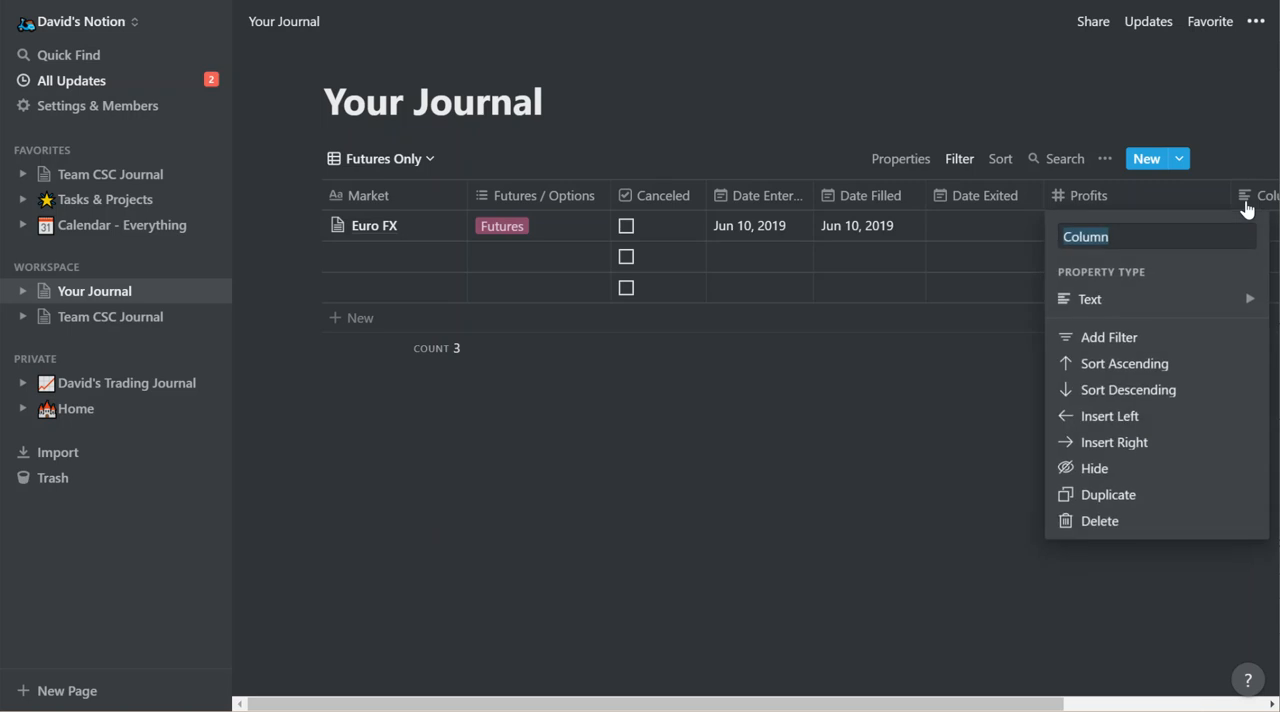
type("Group")
mouse_move(1080, 299)
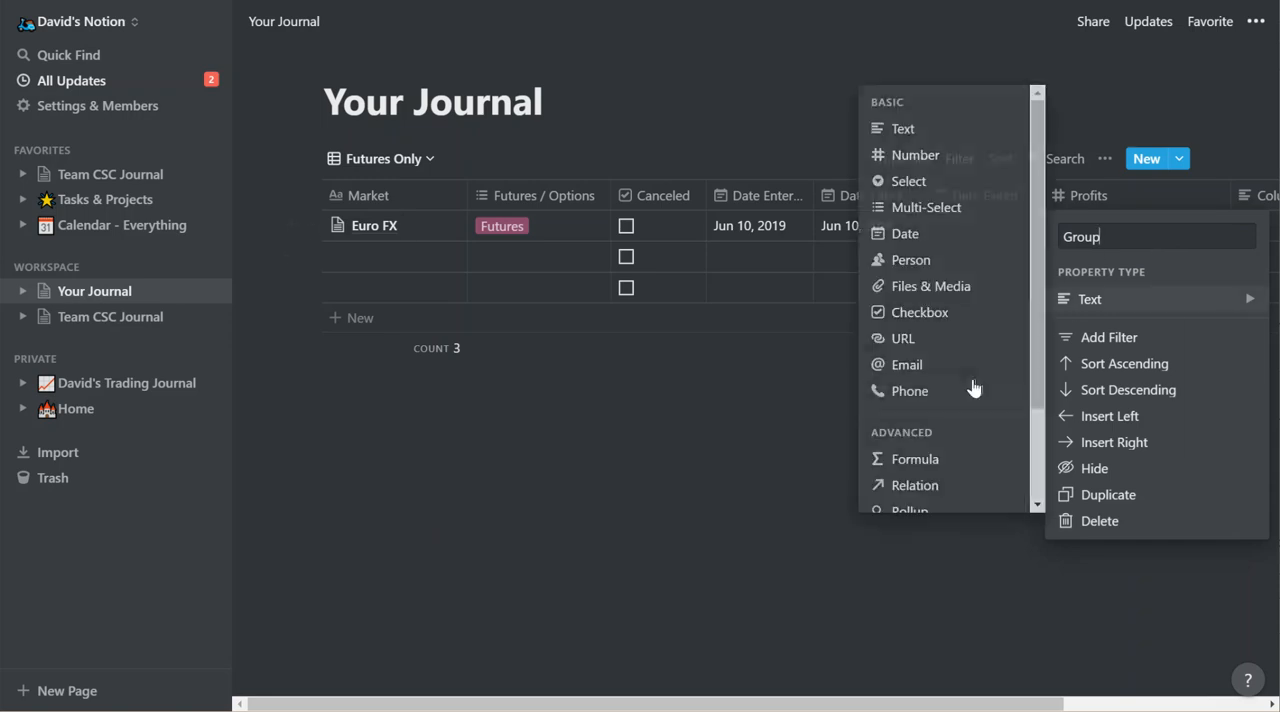
left_click(927, 210)
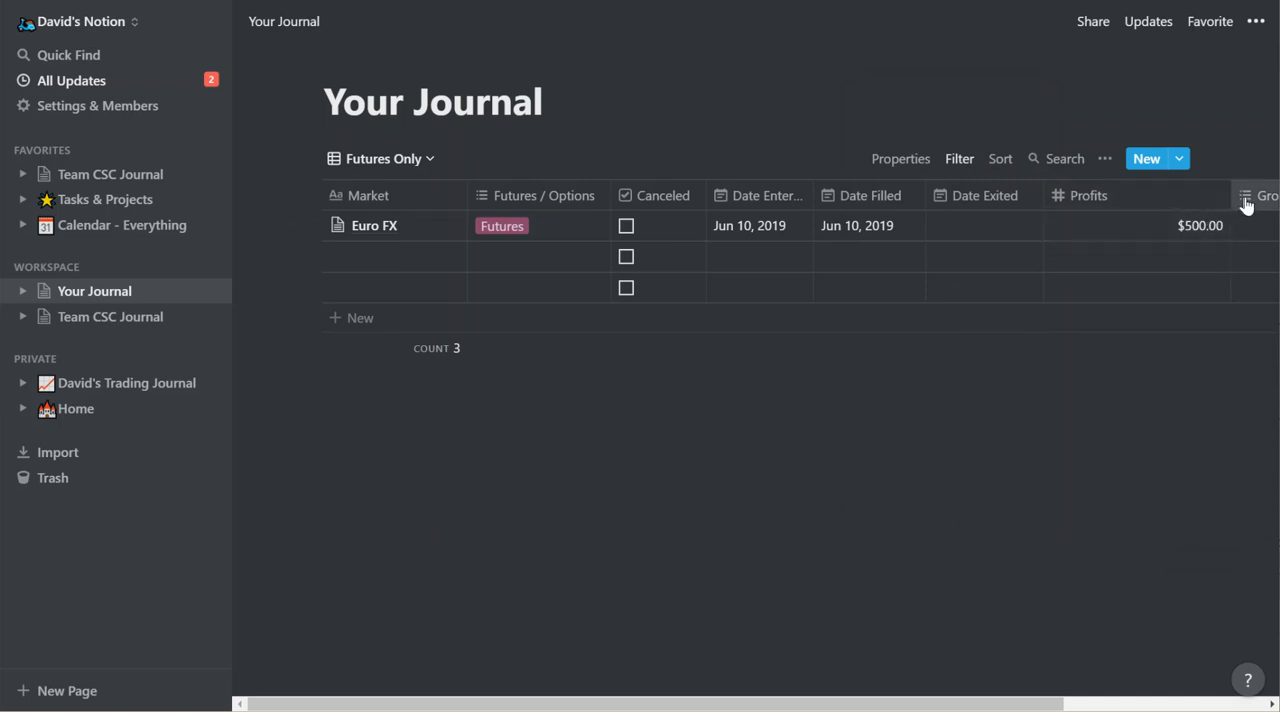
Move the Group column between Market and Futures / Options and narrow it to about the width of its heading.
left_click_drag(1245, 205, 472, 205)
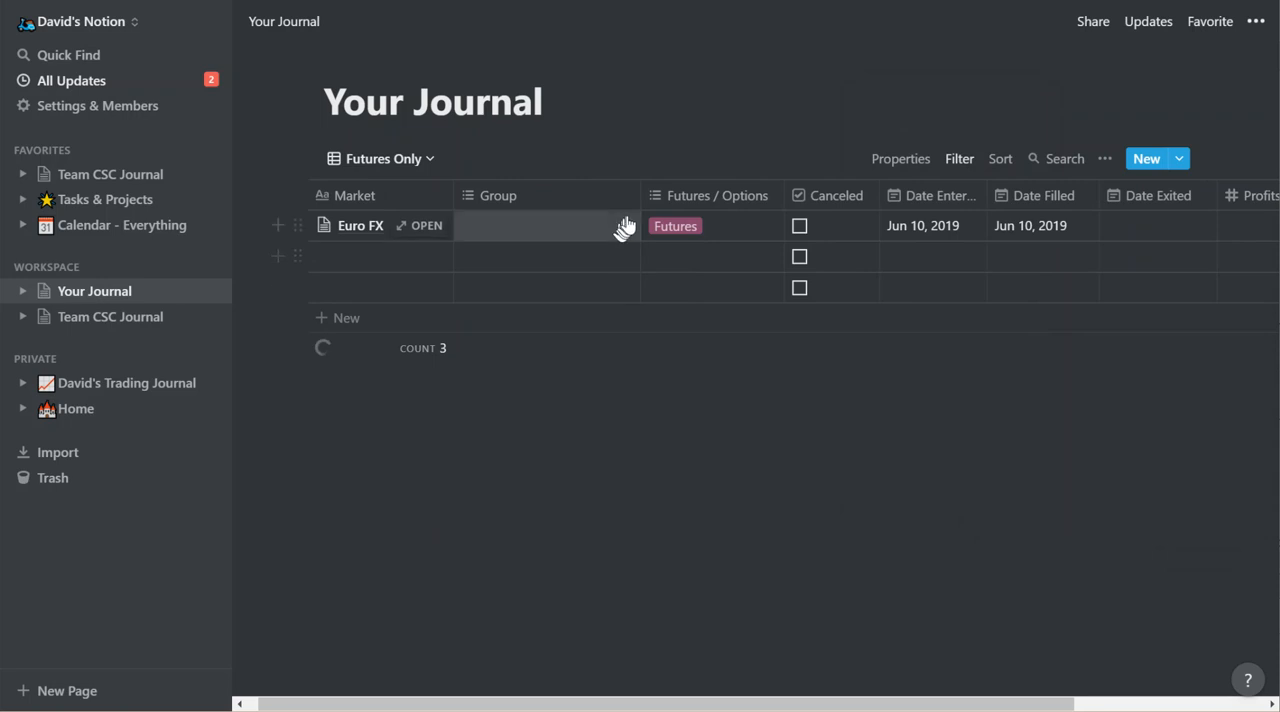
left_click_drag(637, 208, 549, 202)
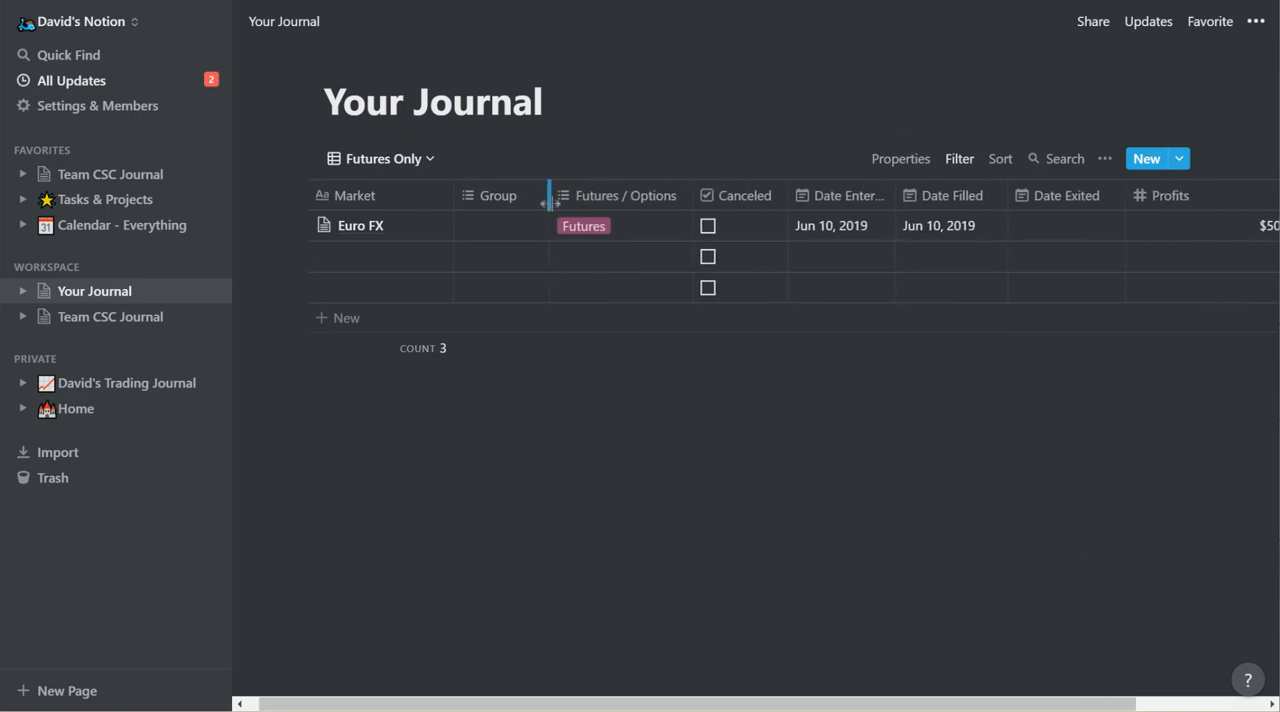
Create the Group tags Grains, Energies and Currencies on the Euro FX entry.
left_click(517, 236)
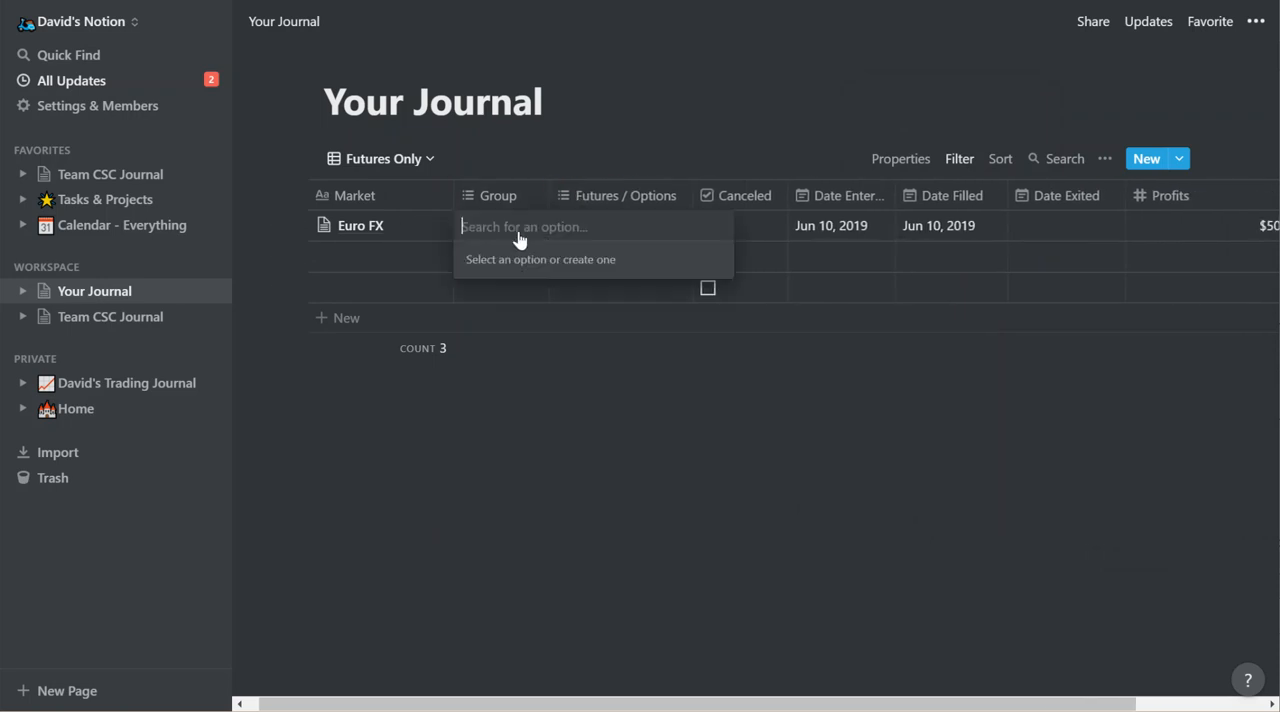
type("Grains")
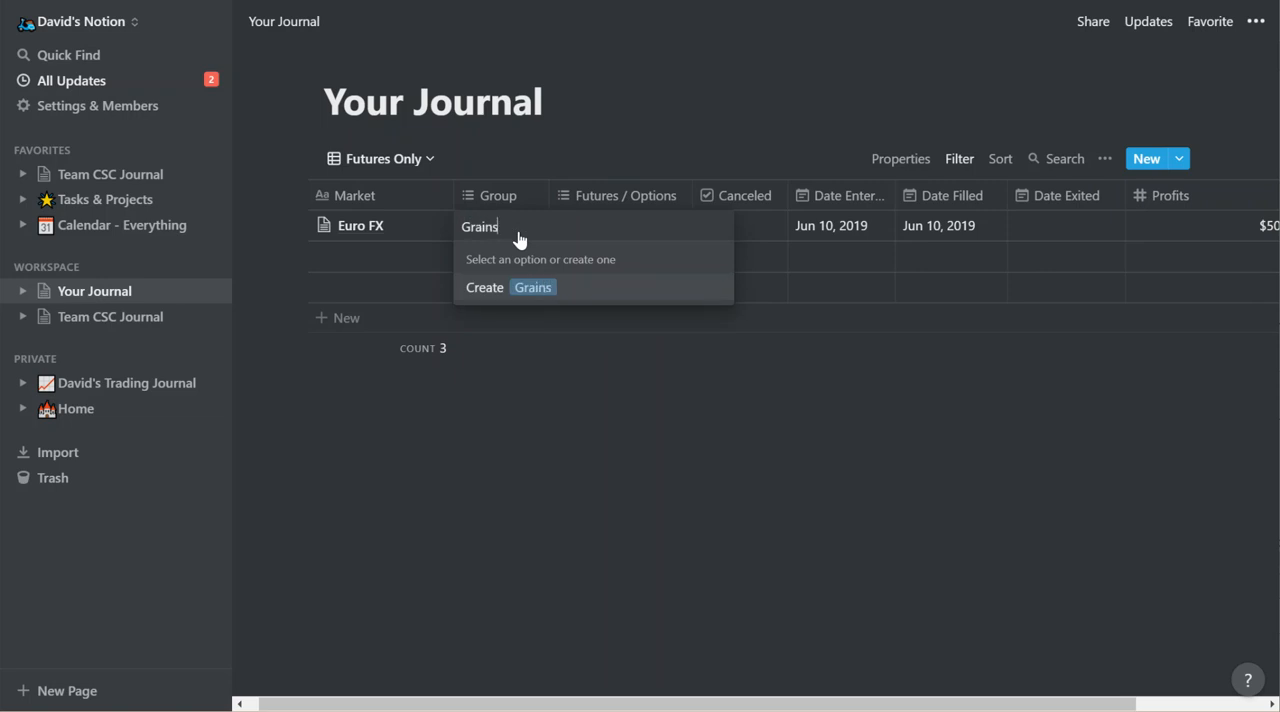
key("Return")
type("Energies")
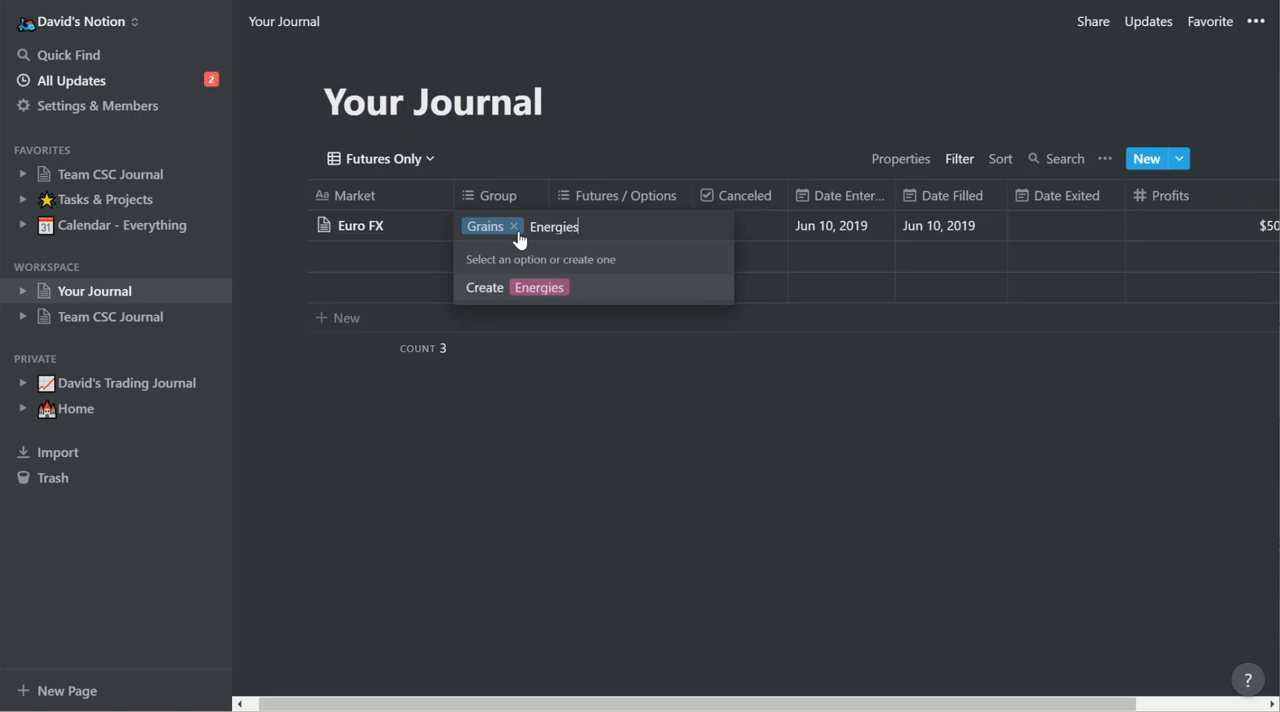
key("Return")
type("Currencie")
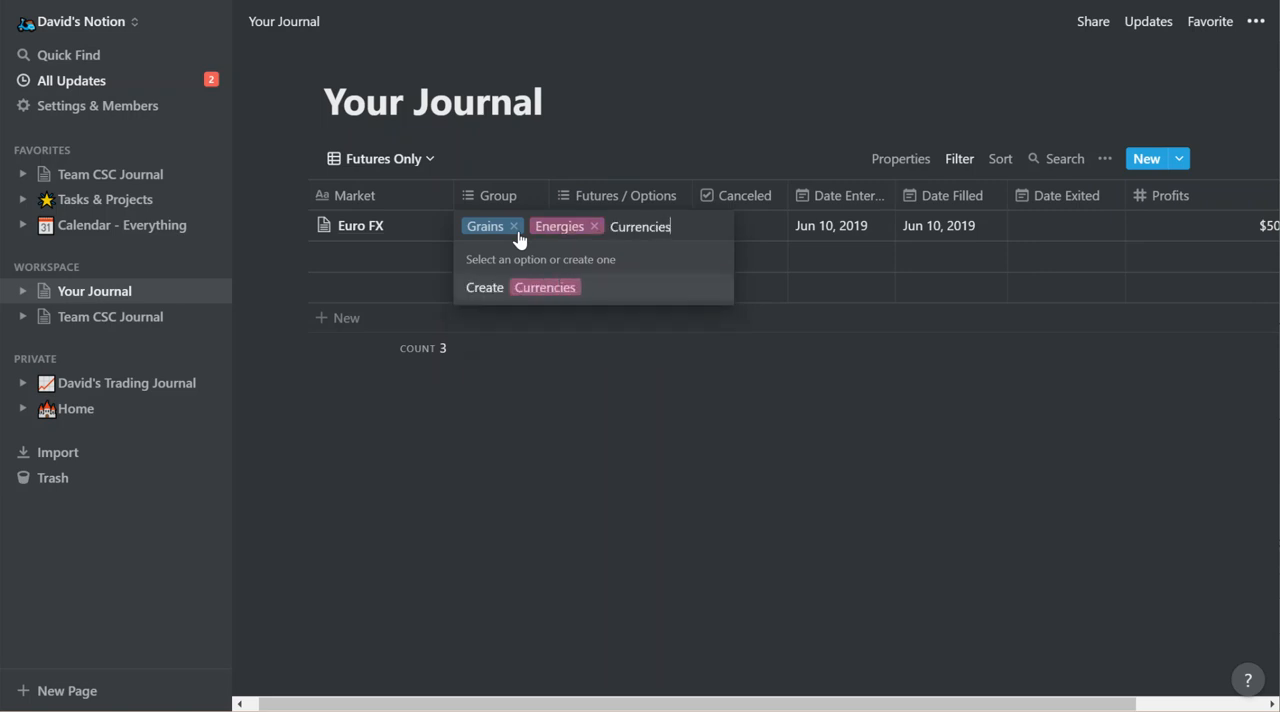
type("s")
key("Return")
Create three more Group tags on the Euro FX entry: Indices, Metals and Meats.
type("Indices")
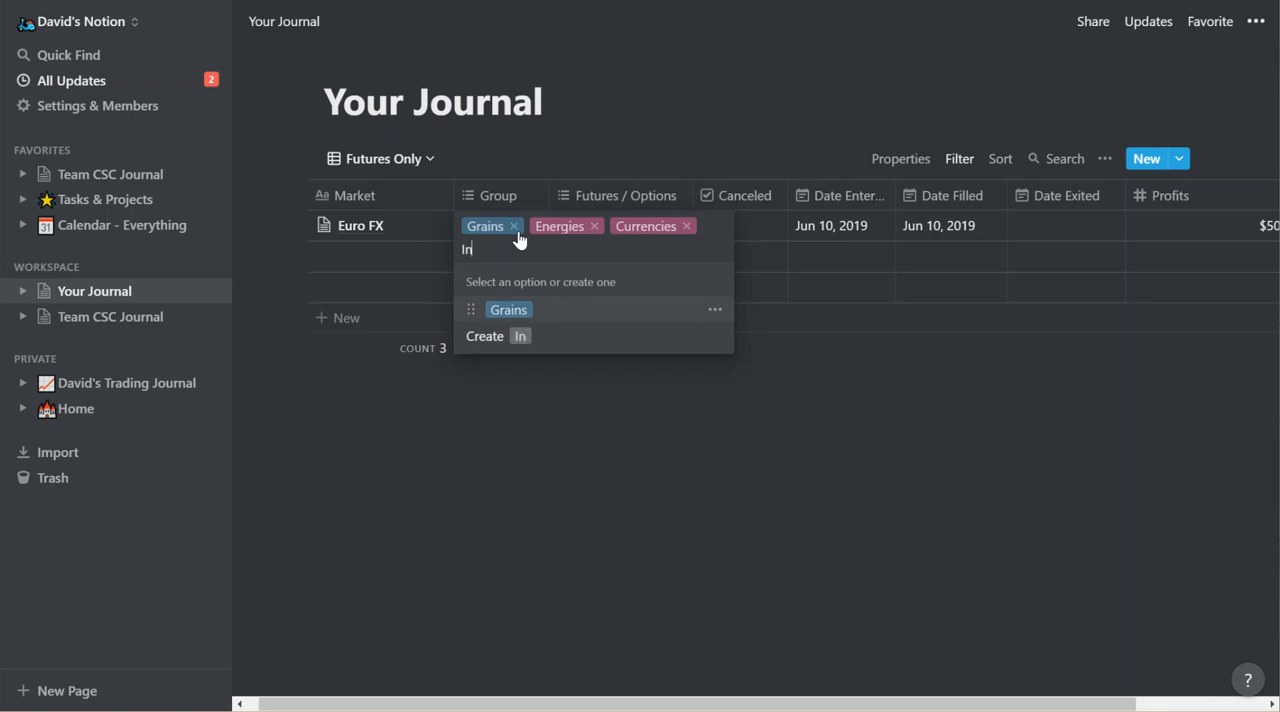
key("Return")
type("Metals")
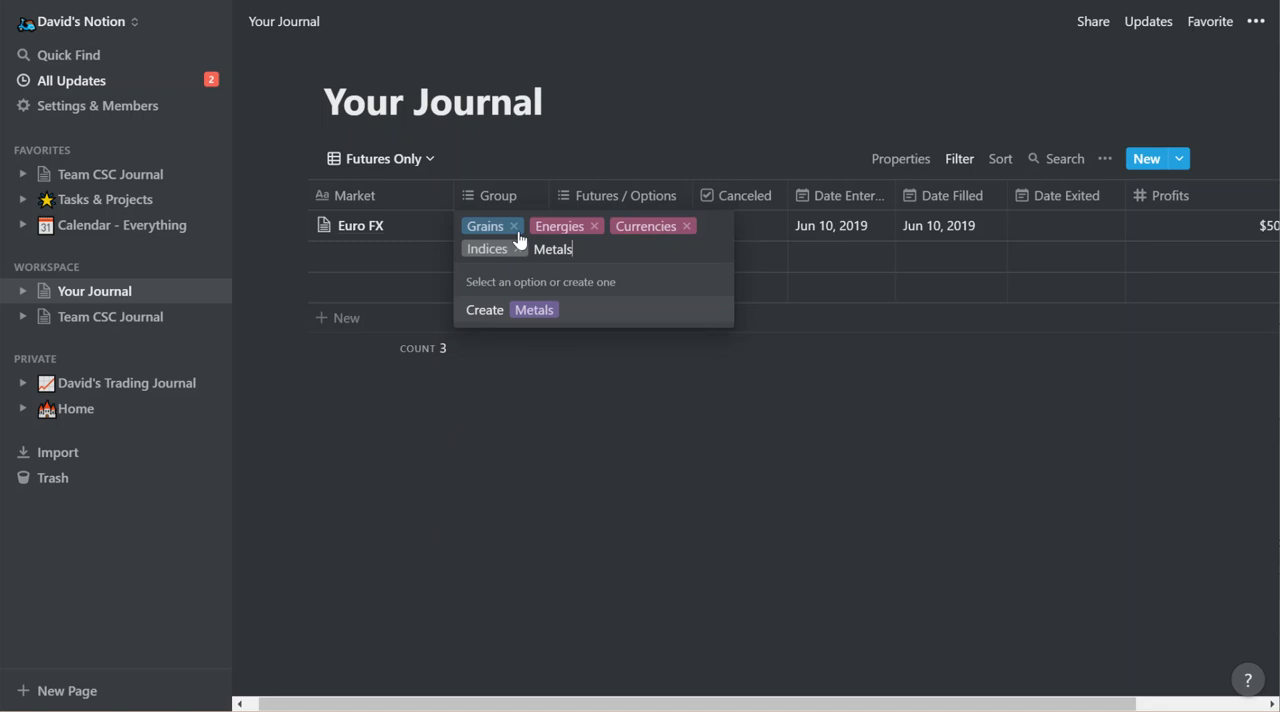
key("Return")
type("Meats")
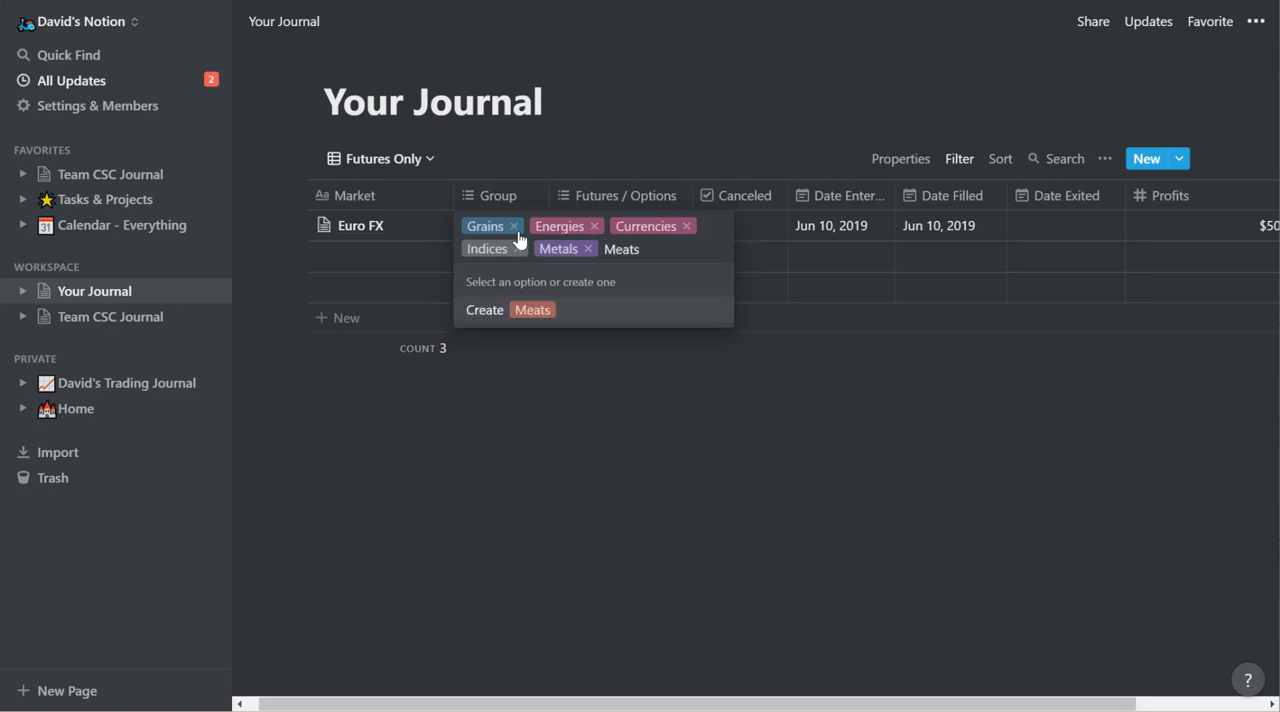
key("Return")
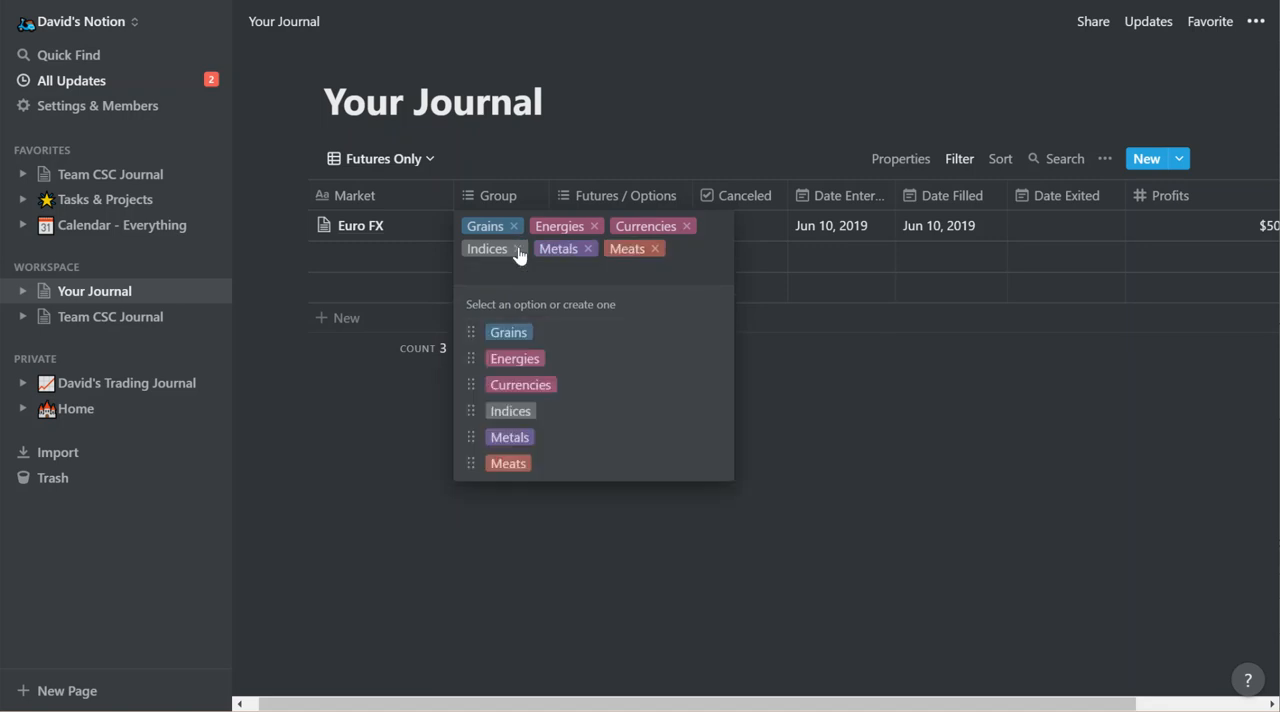
left_click(411, 484)
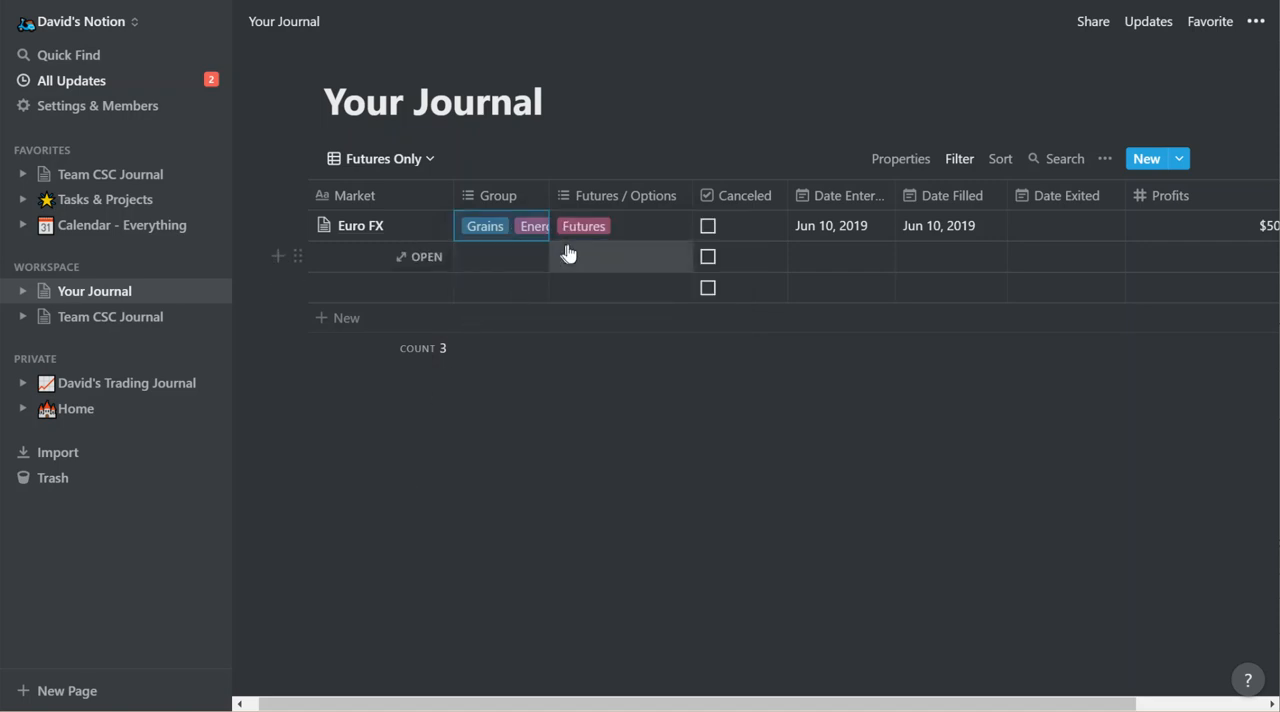
Remove the Meats, Metals, Energies, Grains and Indices tags from the Euro FX entry's Group, keeping only Currencies.
left_click(505, 237)
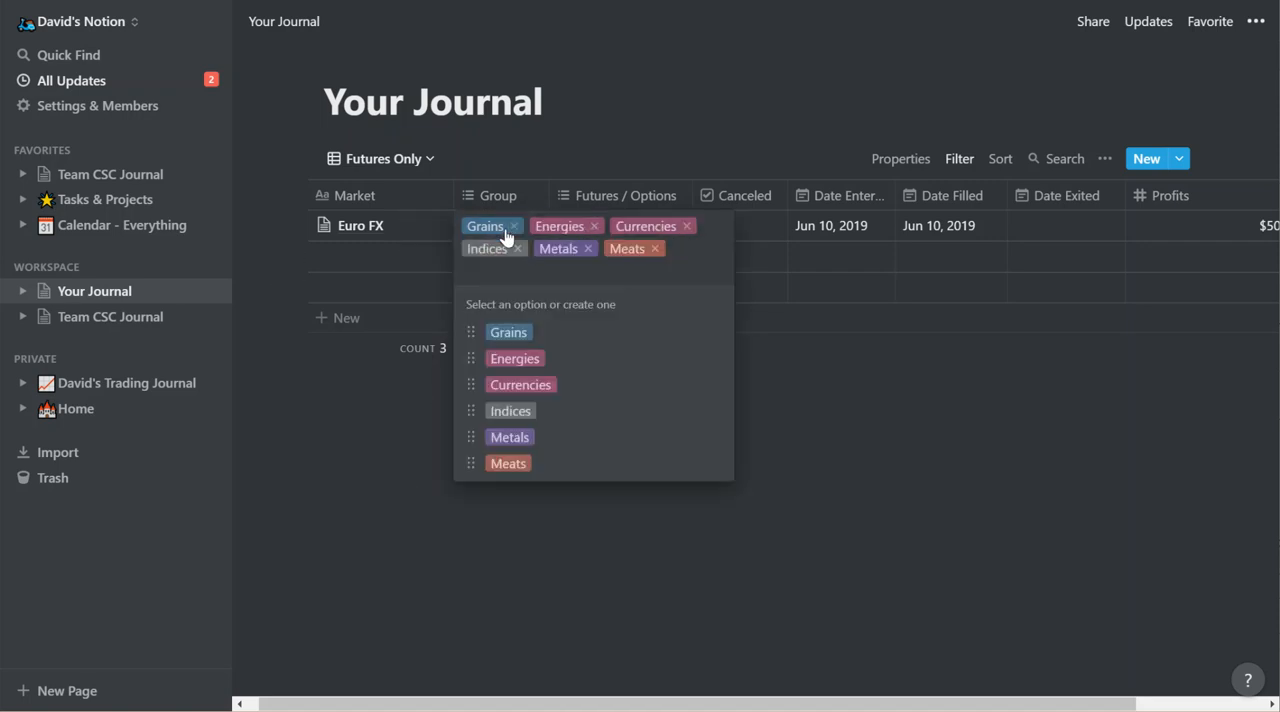
left_click(655, 250)
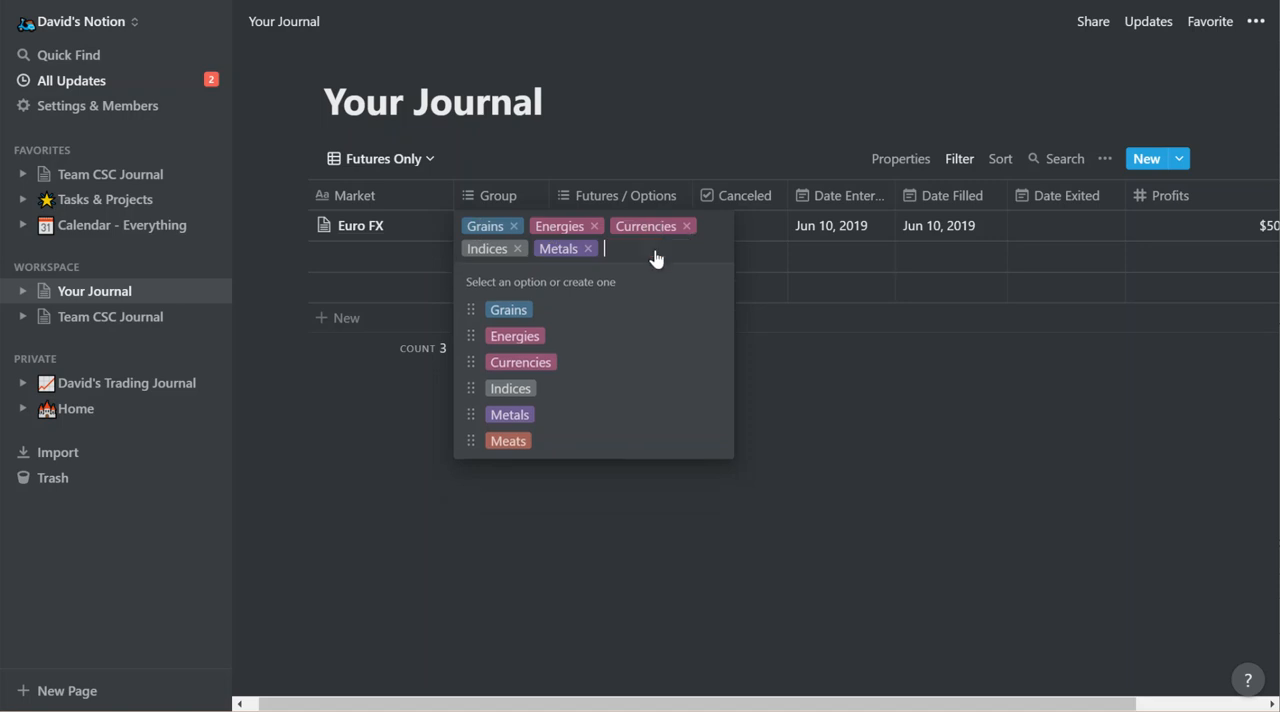
left_click(589, 250)
left_click(594, 227)
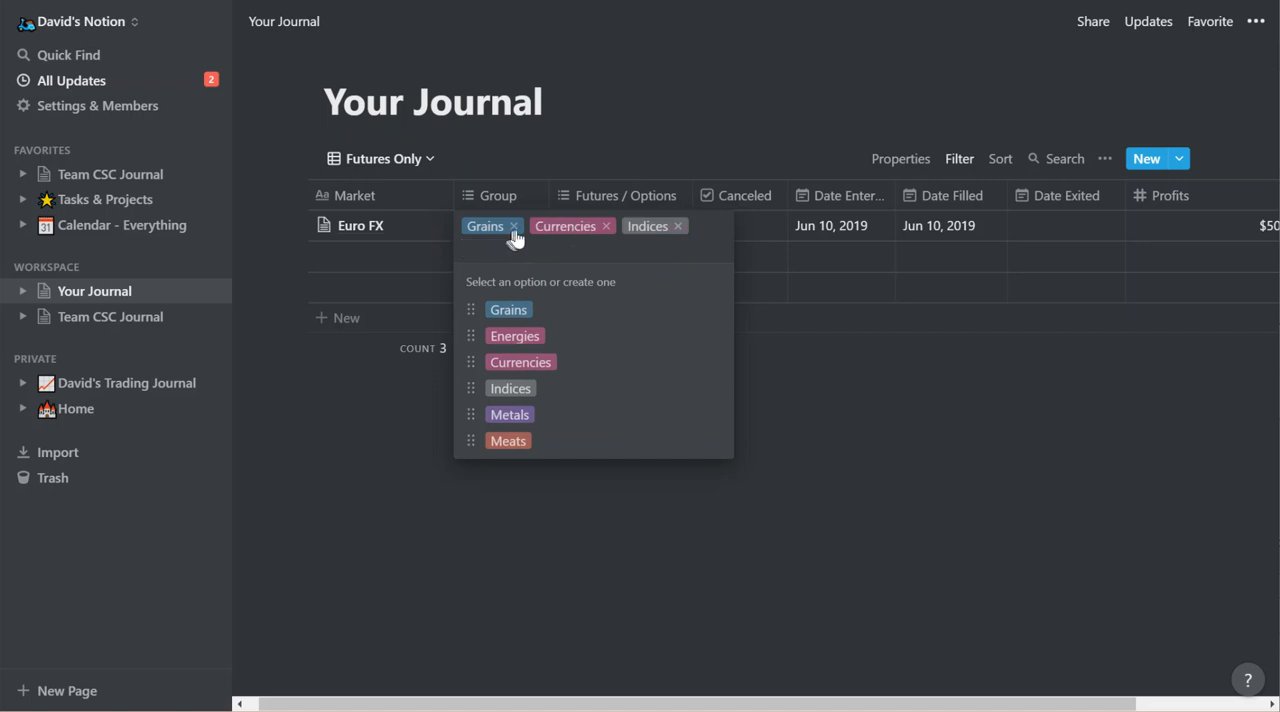
left_click(512, 231)
left_click(609, 226)
left_click(372, 440)
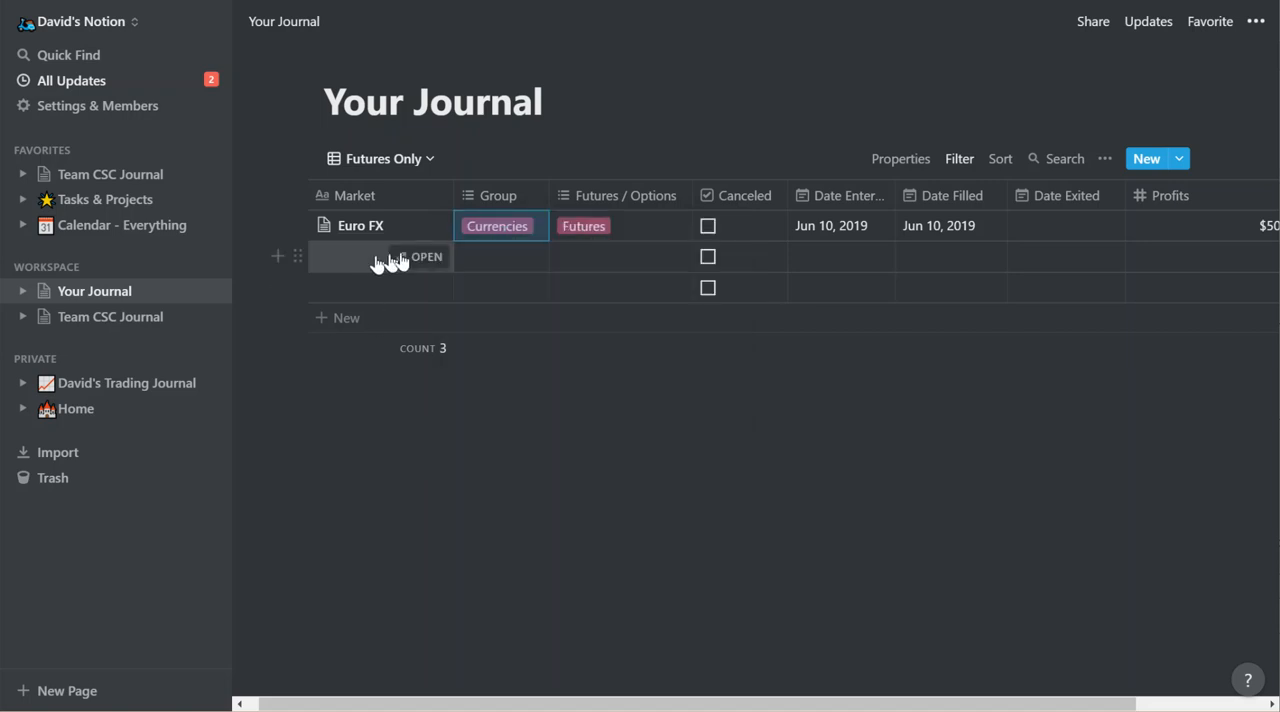
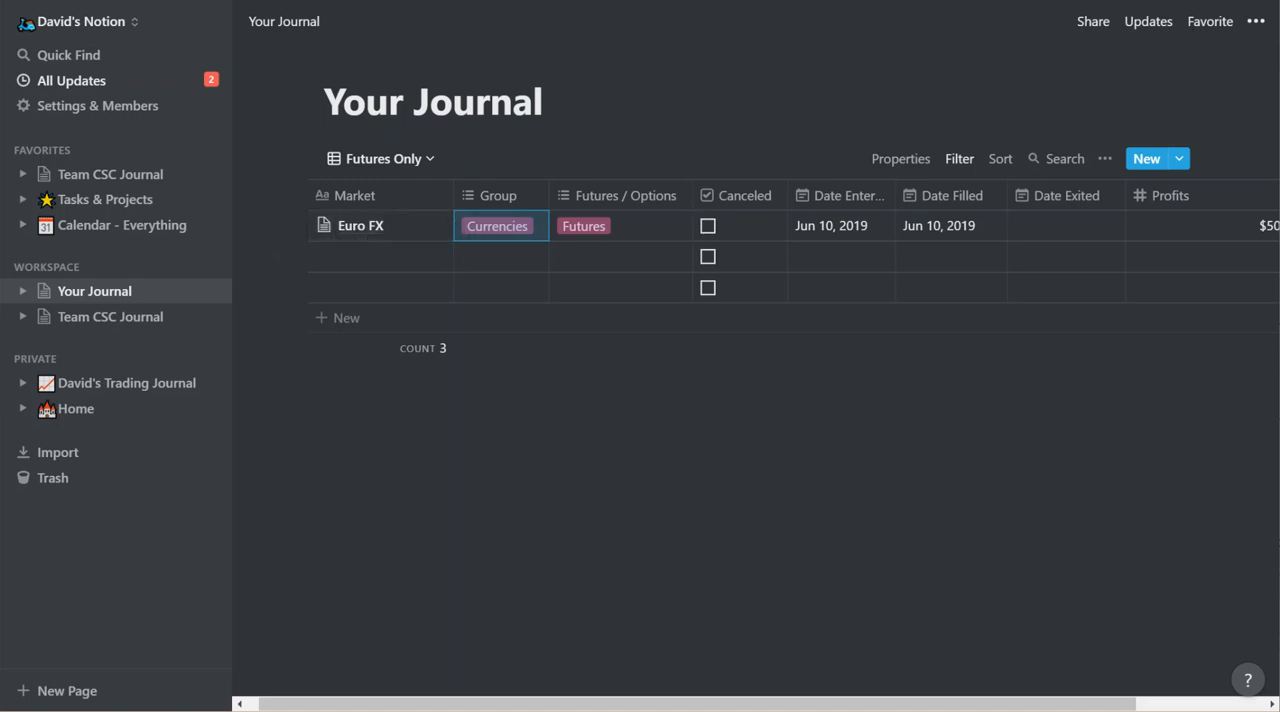
left_click(383, 162)
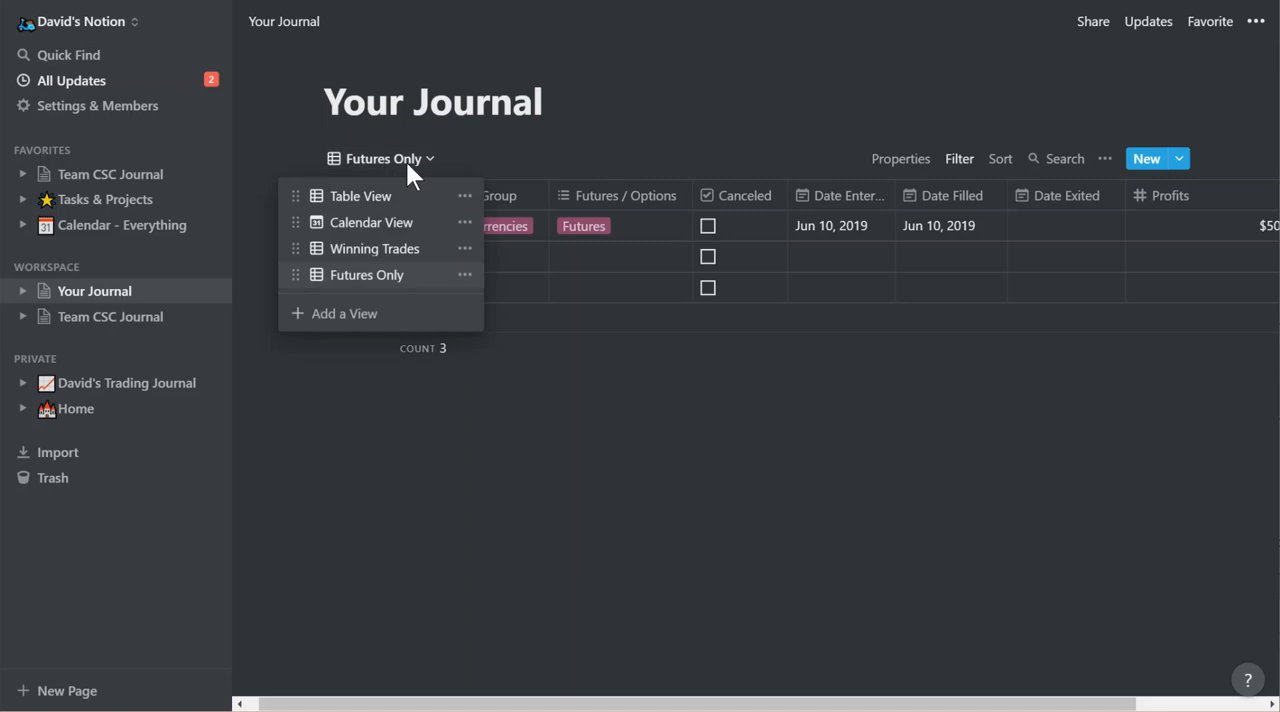
left_click(564, 140)
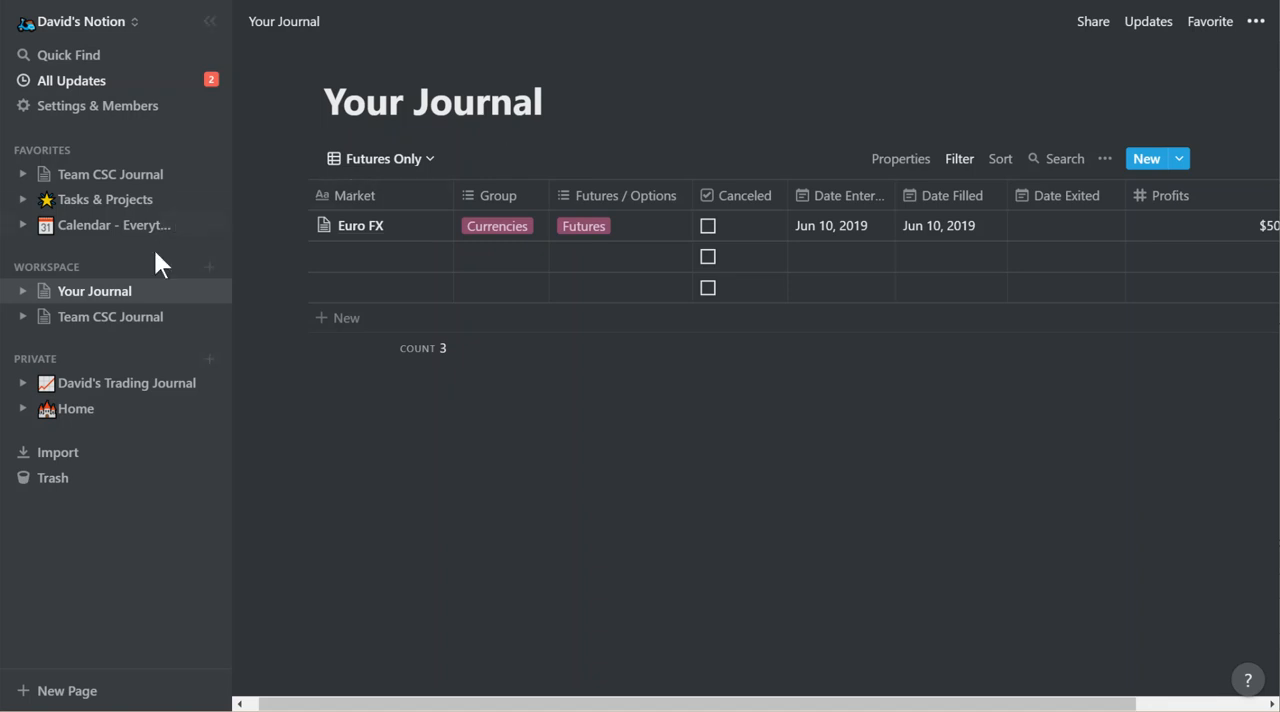
Open the Seasonal Trades - 2019 page from Team CSC Journal and expand Current Month's Trades to review its table.
left_click(133, 320)
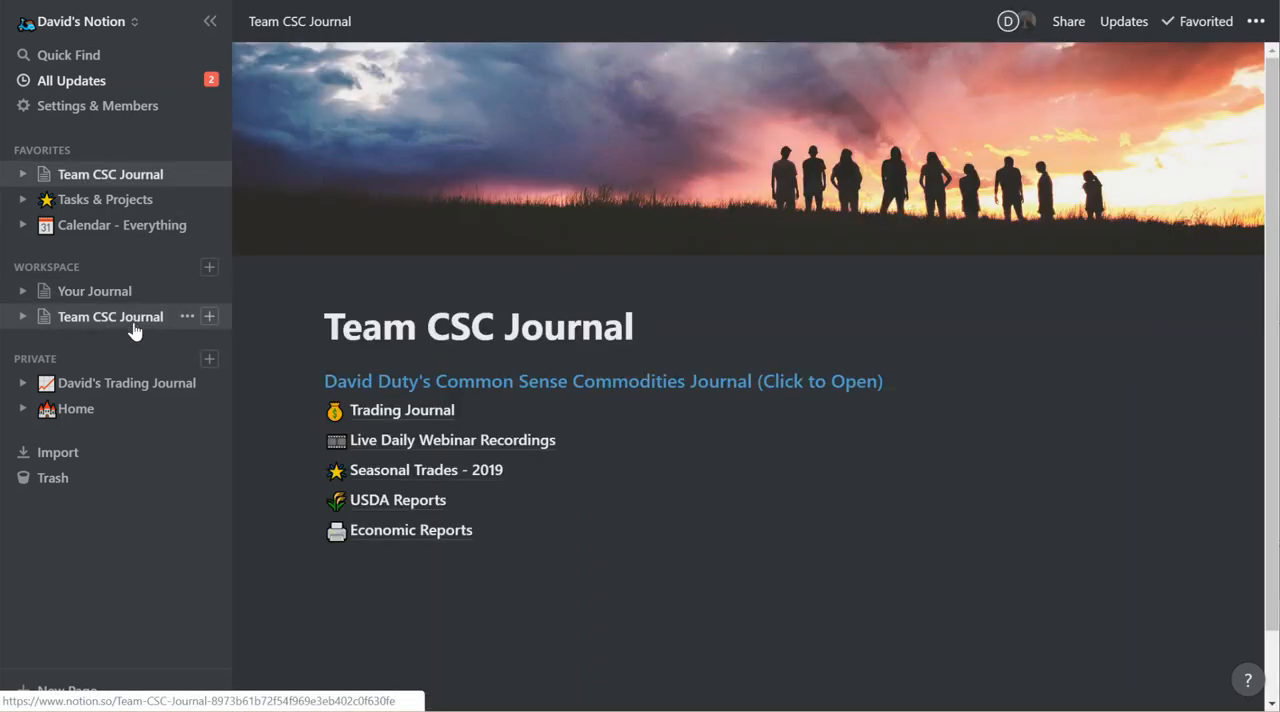
left_click(396, 471)
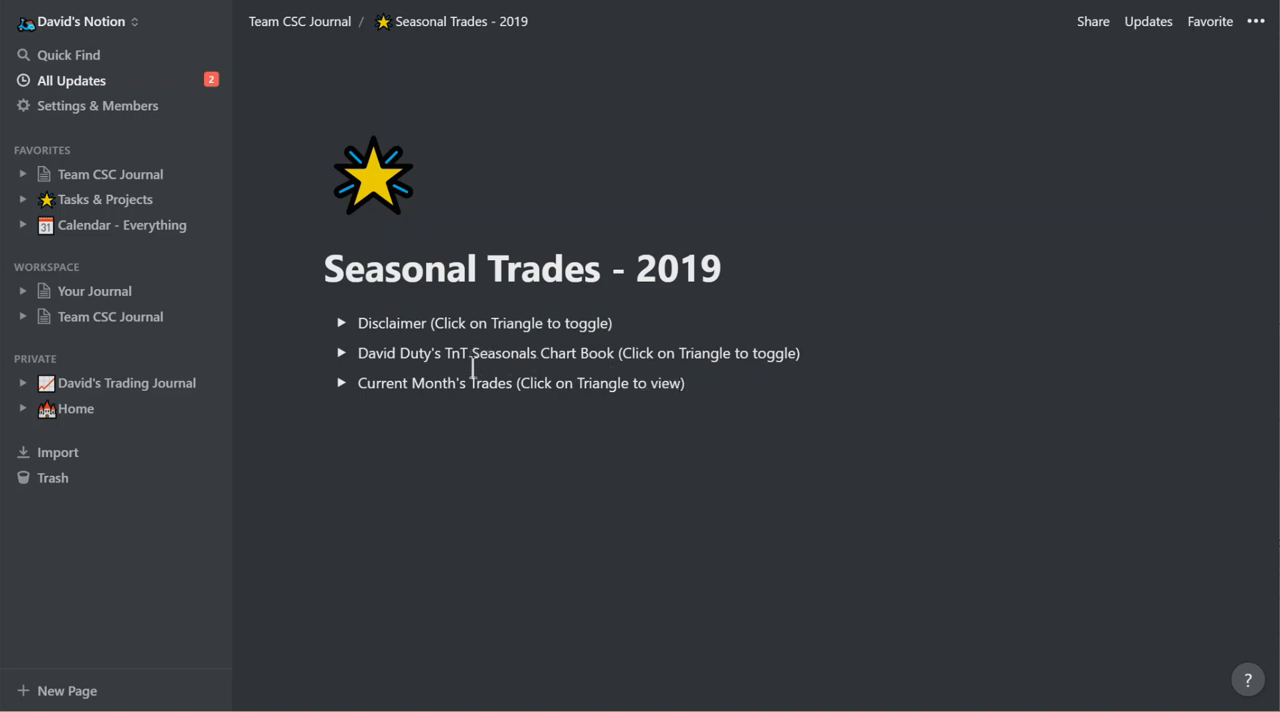
left_click(341, 383)
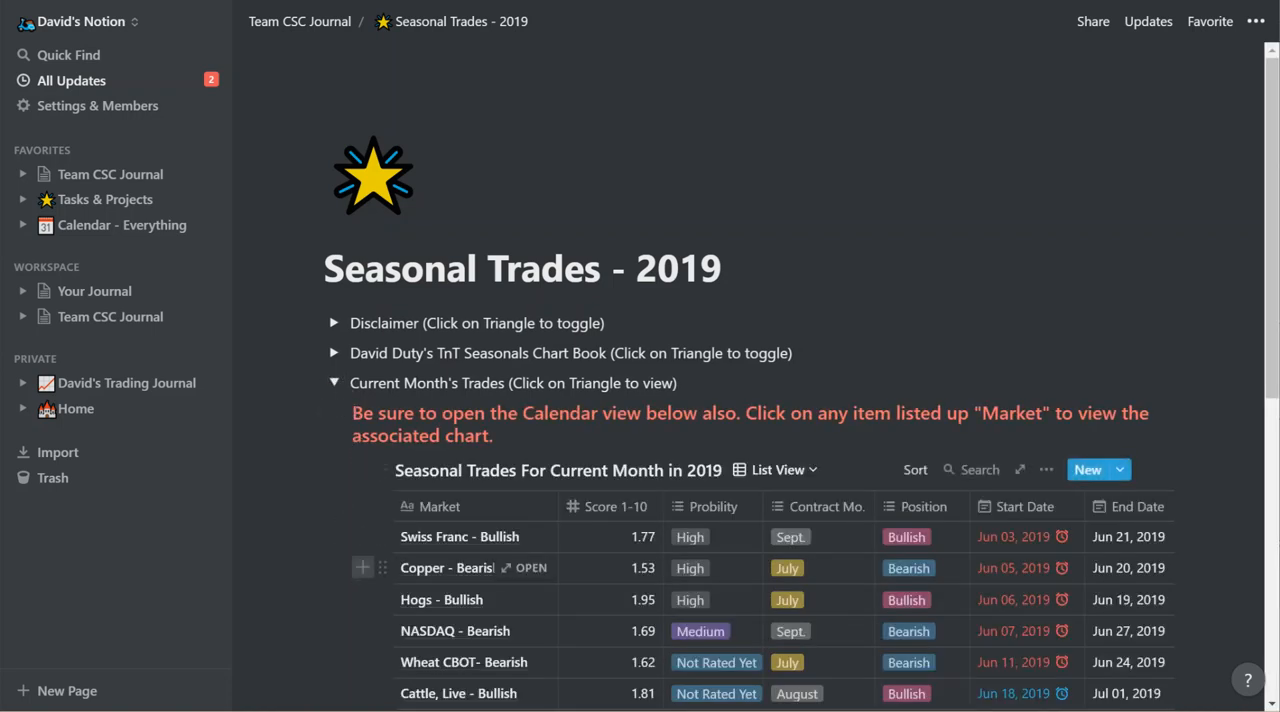
scroll(658, 580, "down", 2)
scroll(658, 580, "down", 2)
scroll(663, 590, "up", 2)
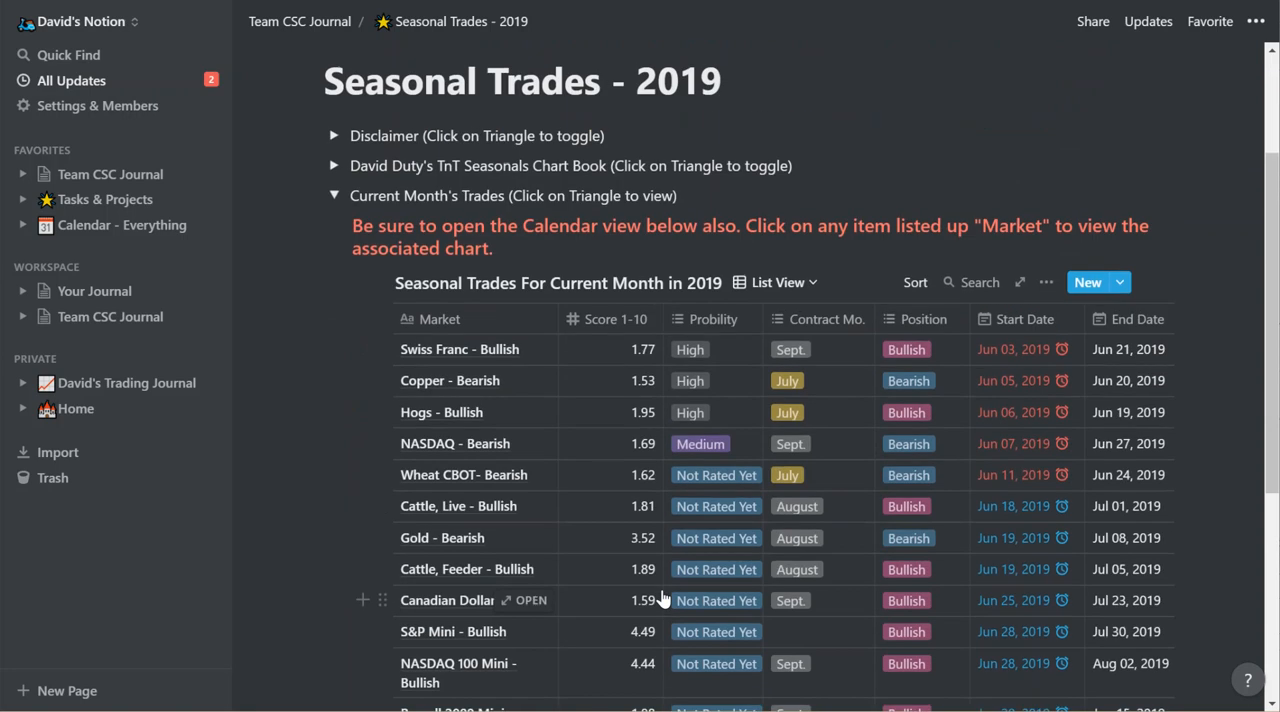
View the Swiss Franc - Bullish entry's details, close it and collapse Current Month's Trades.
left_click(530, 350)
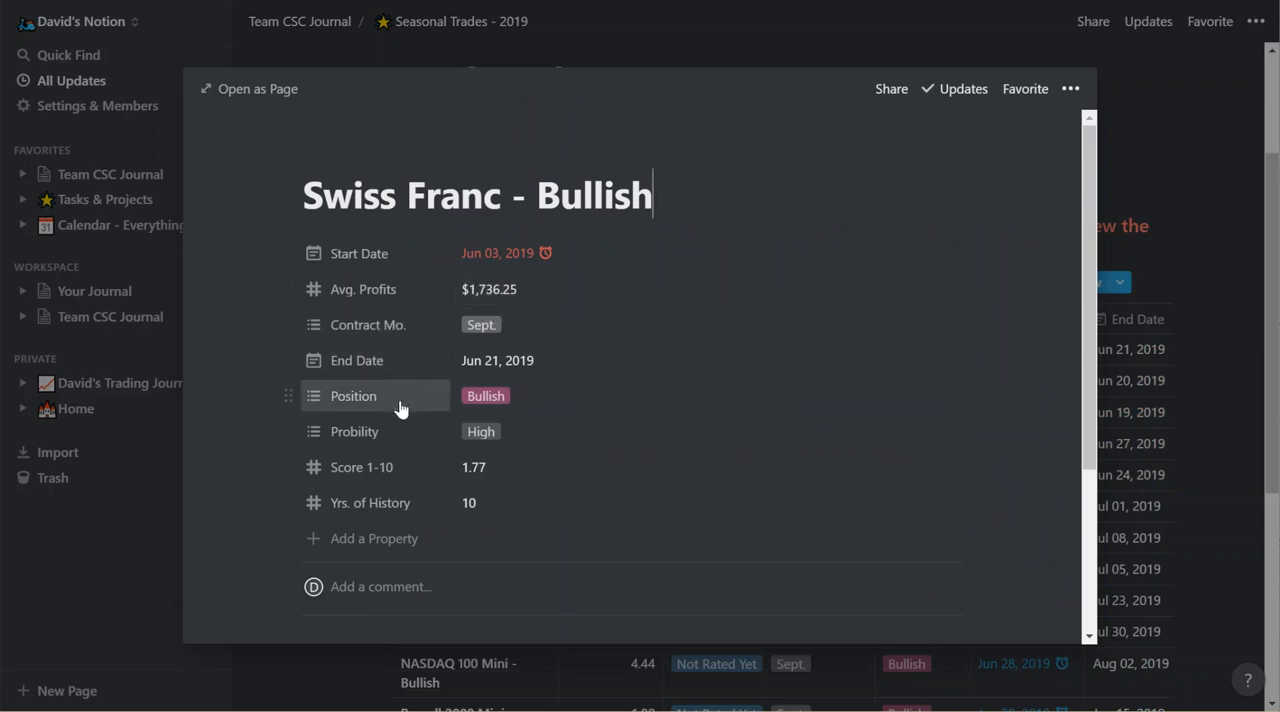
left_click(1166, 131)
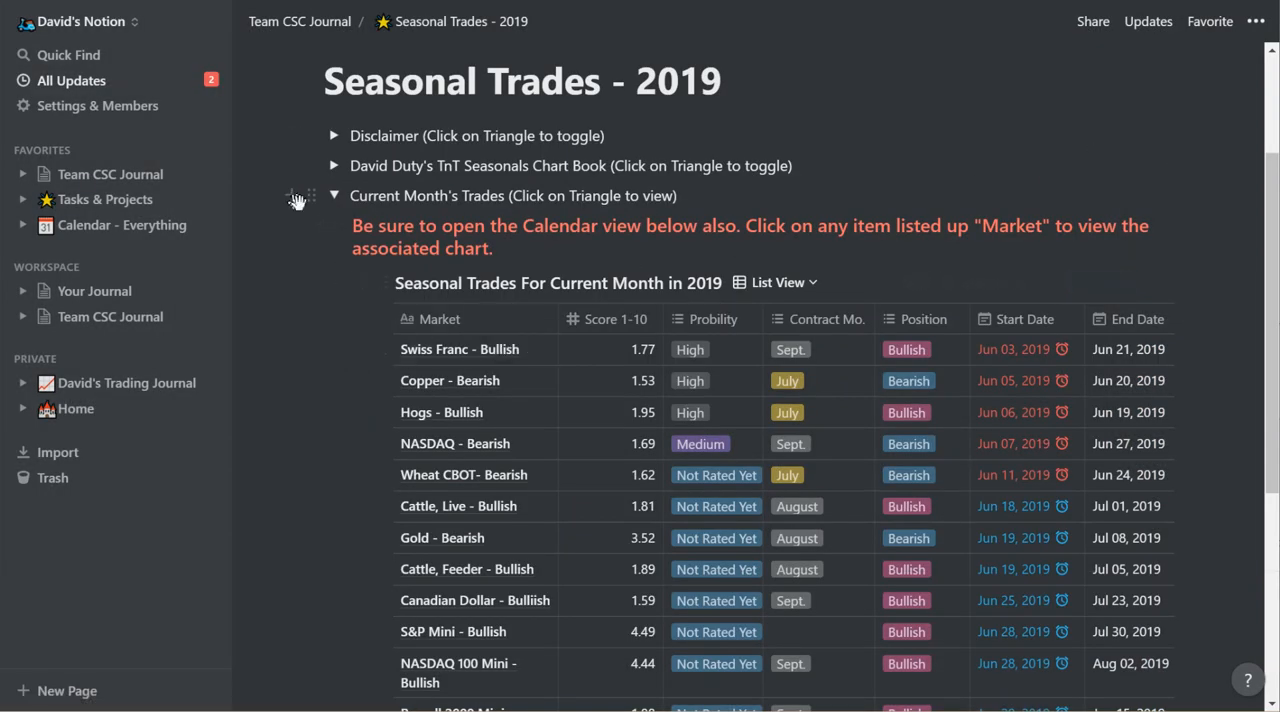
left_click(334, 196)
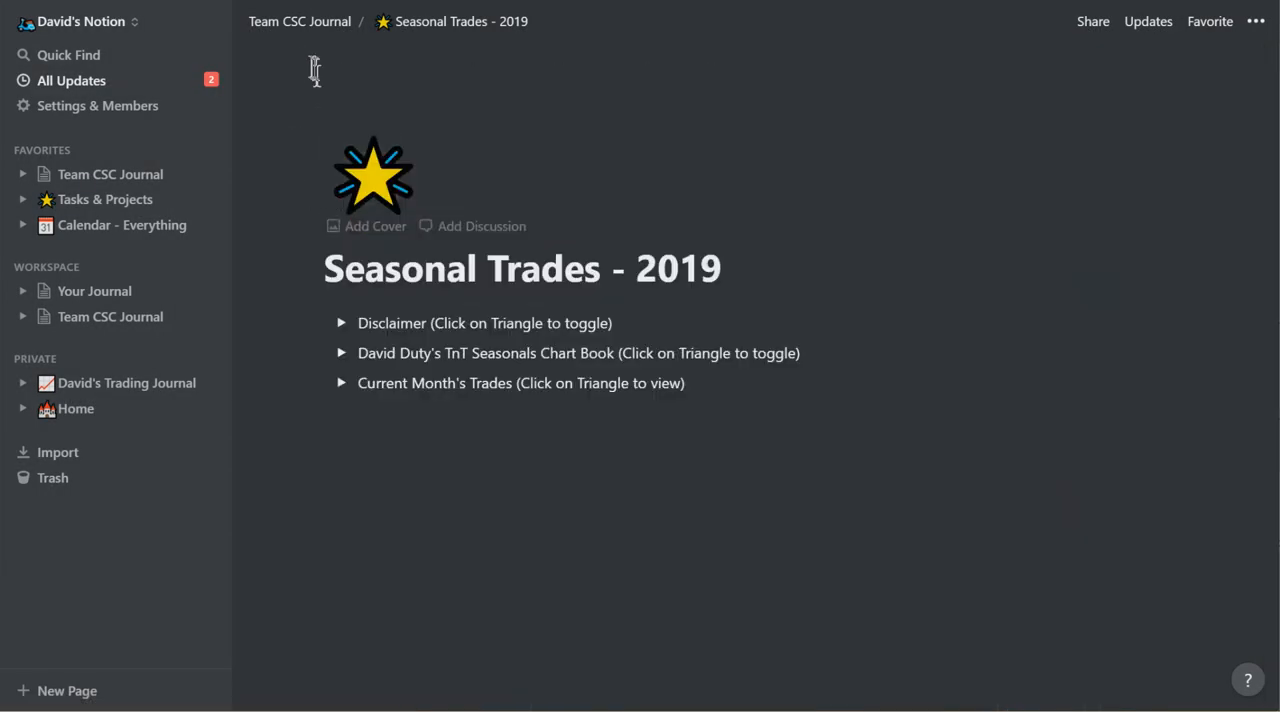
Go back to Team CSC Journal, open the USDA Reports page and look over its available views.
left_click(300, 31)
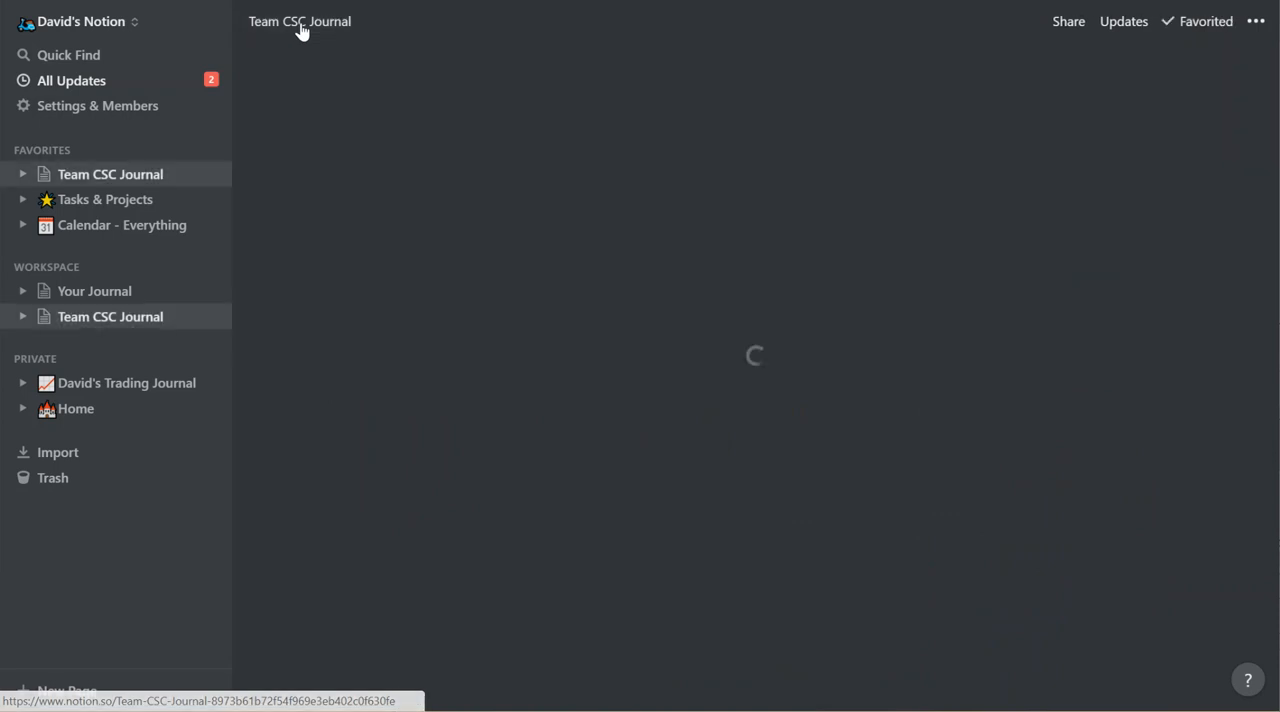
left_click(408, 509)
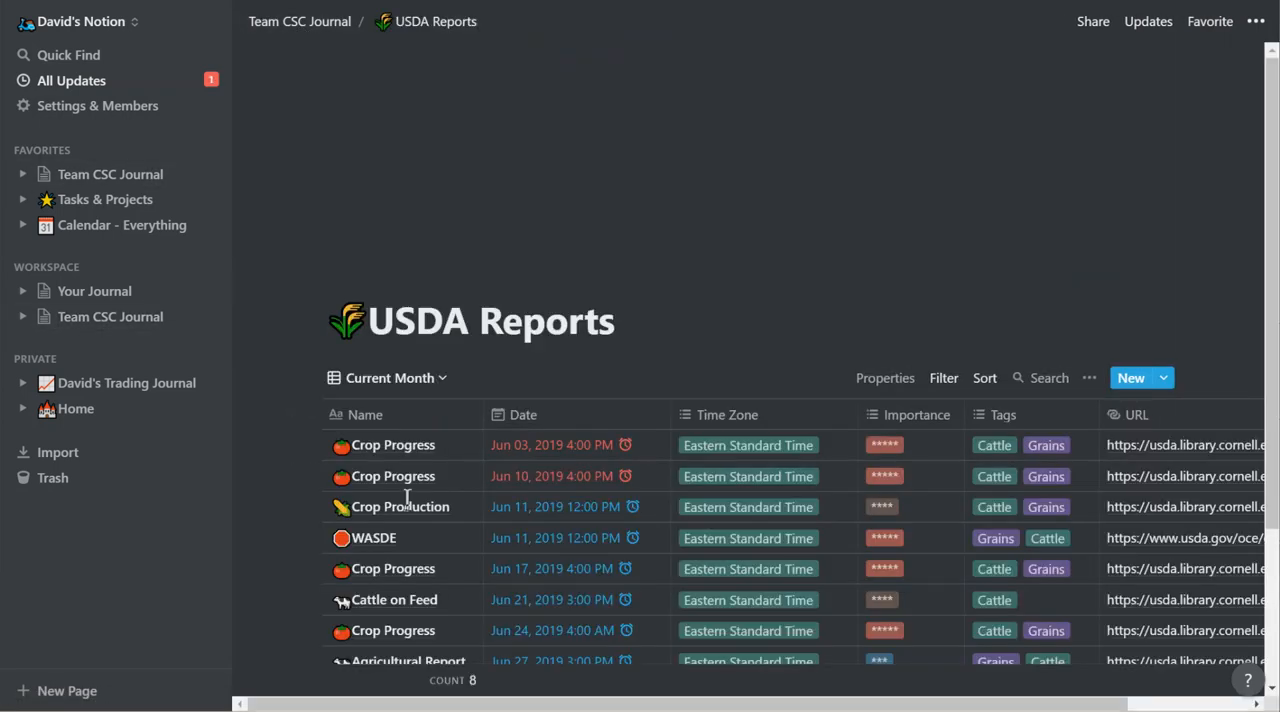
left_click(383, 388)
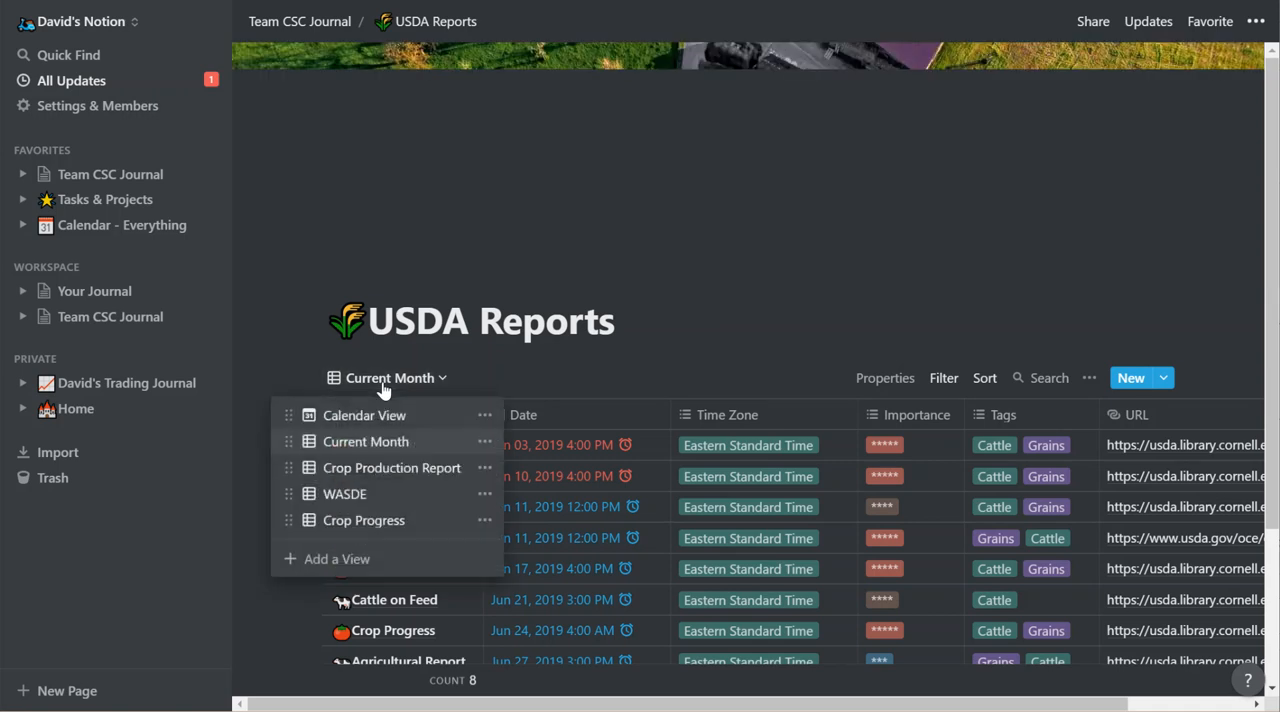
left_click(785, 245)
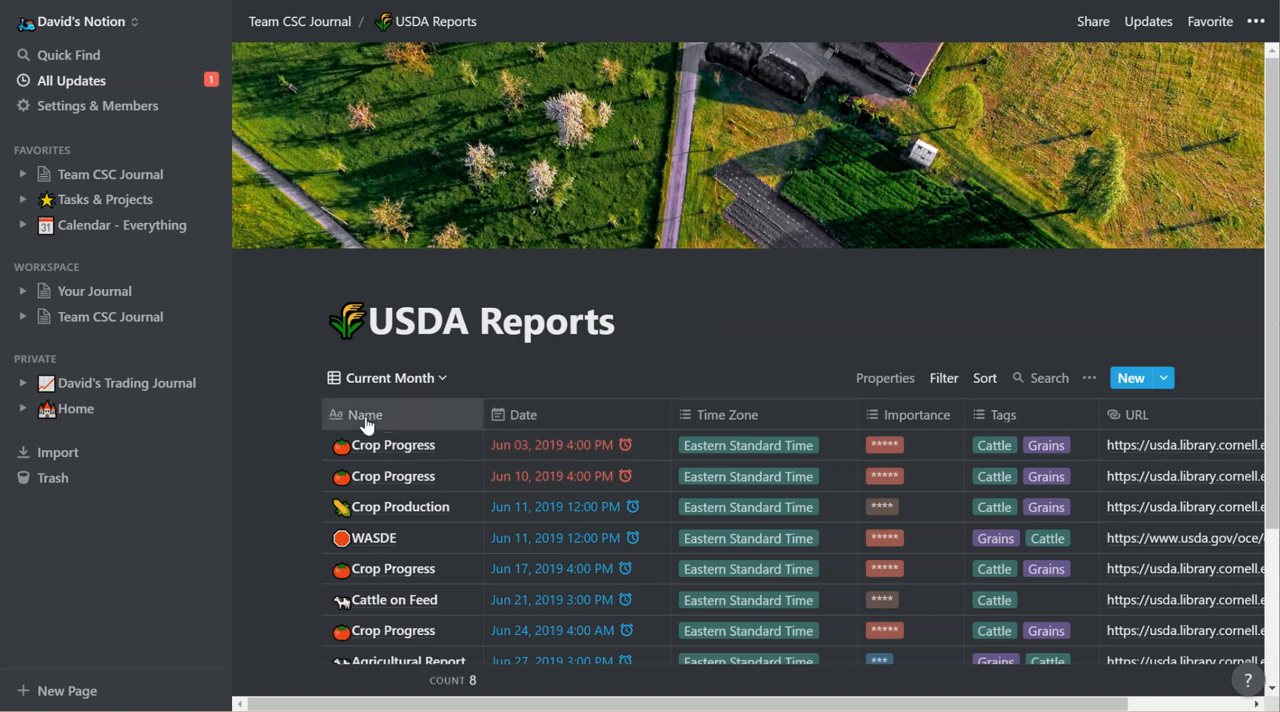
Switch the USDA Reports database to Calendar View and look over the month's scheduled reports.
left_click(388, 381)
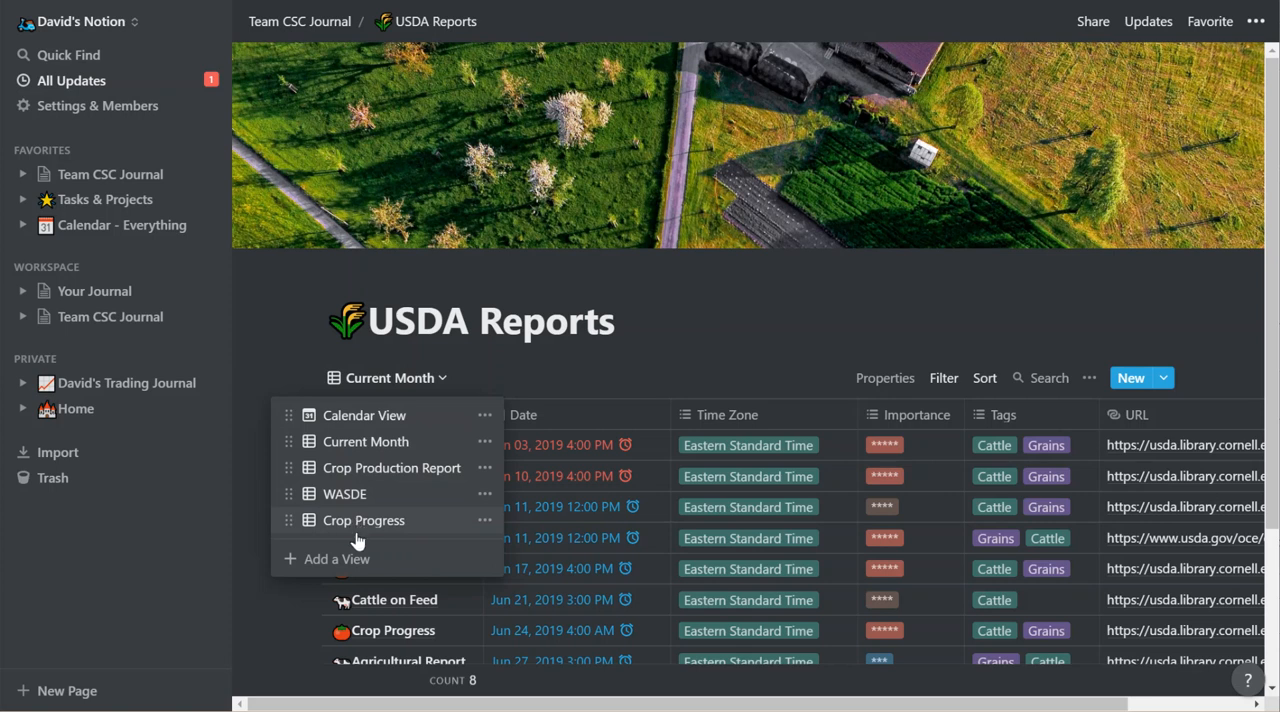
left_click(386, 425)
scroll(572, 505, "down", 2)
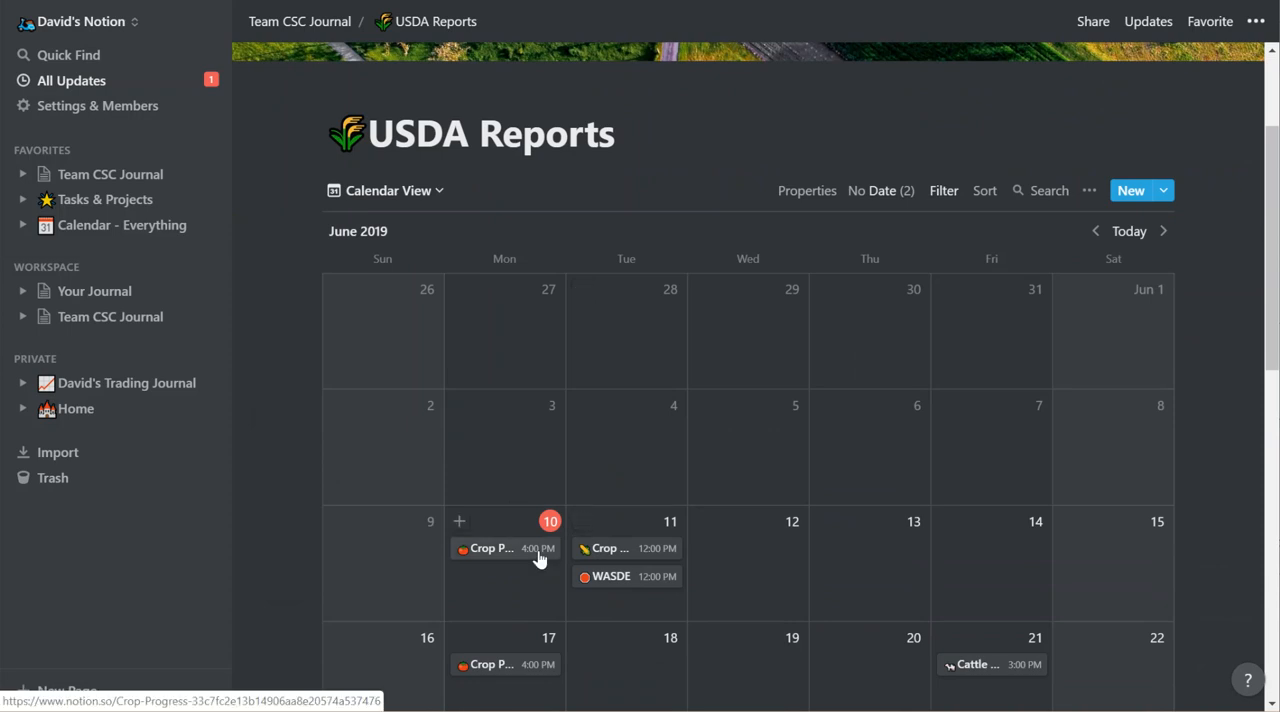
scroll(537, 557, "up", 2)
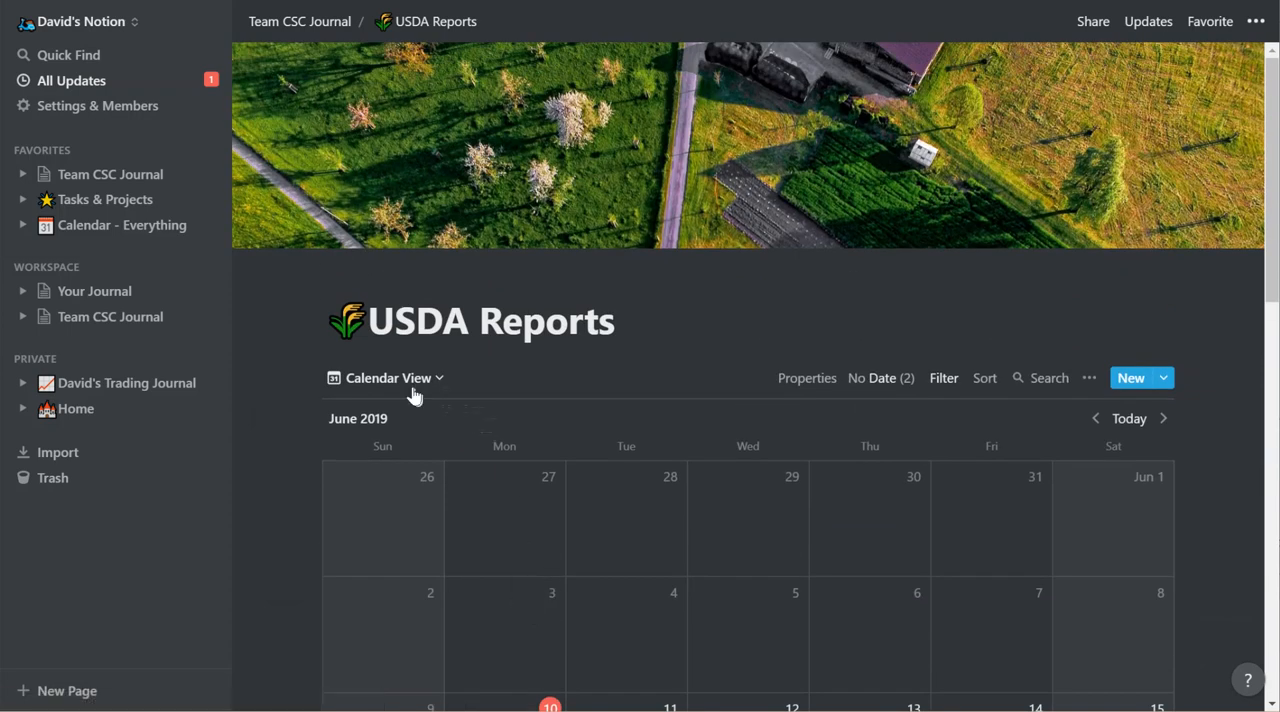
Change the Calendar View's Date filter to Is On Or After the exact date Jun 01, 2019.
left_click(941, 380)
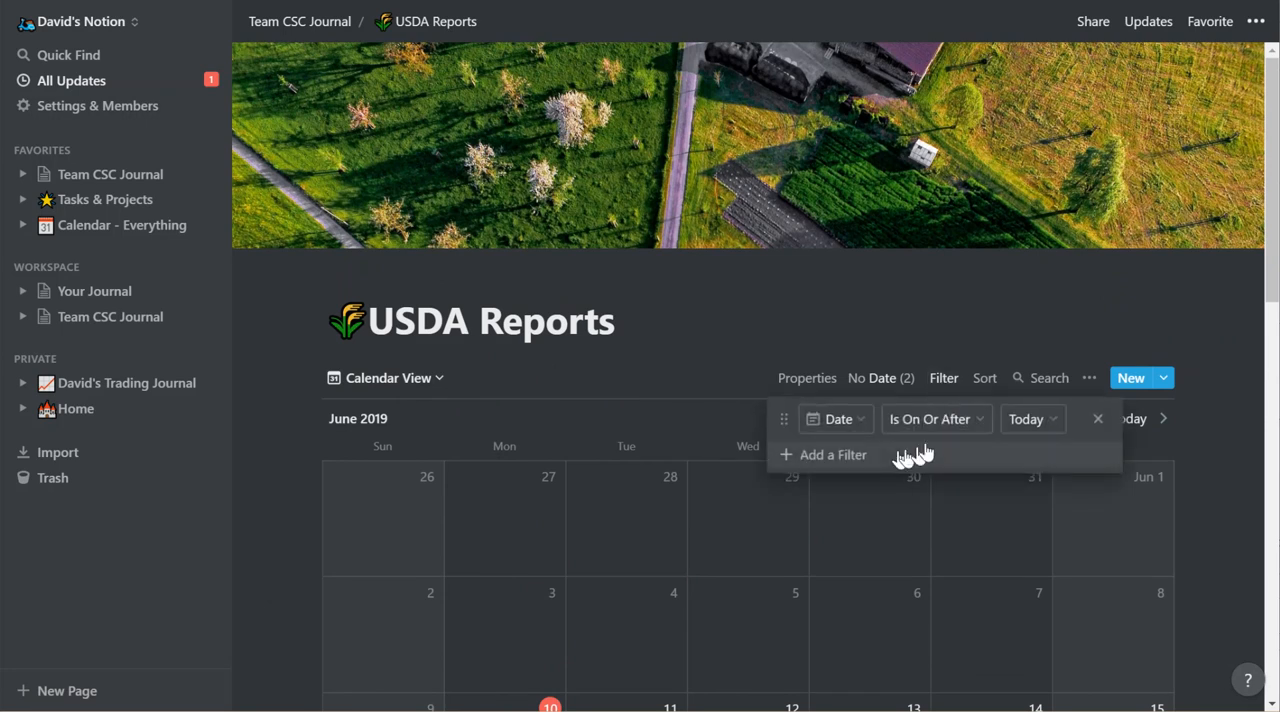
left_click(980, 424)
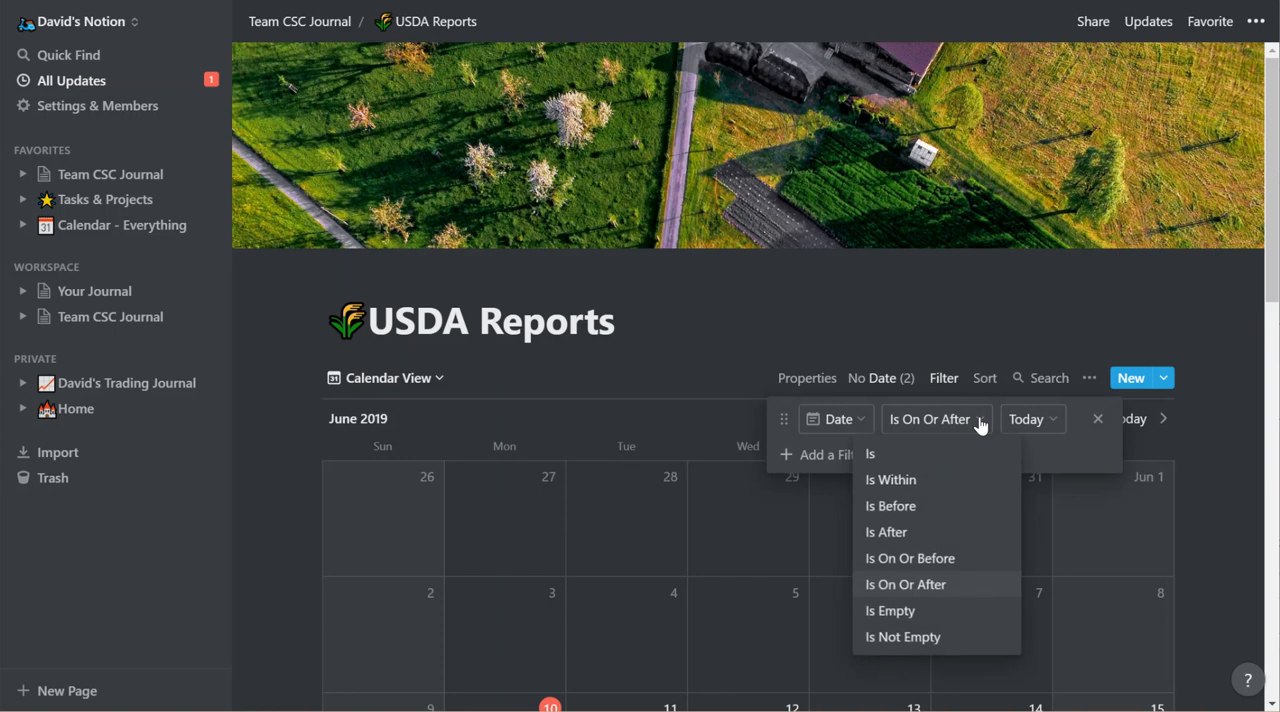
left_click(1031, 429)
left_click(1031, 429)
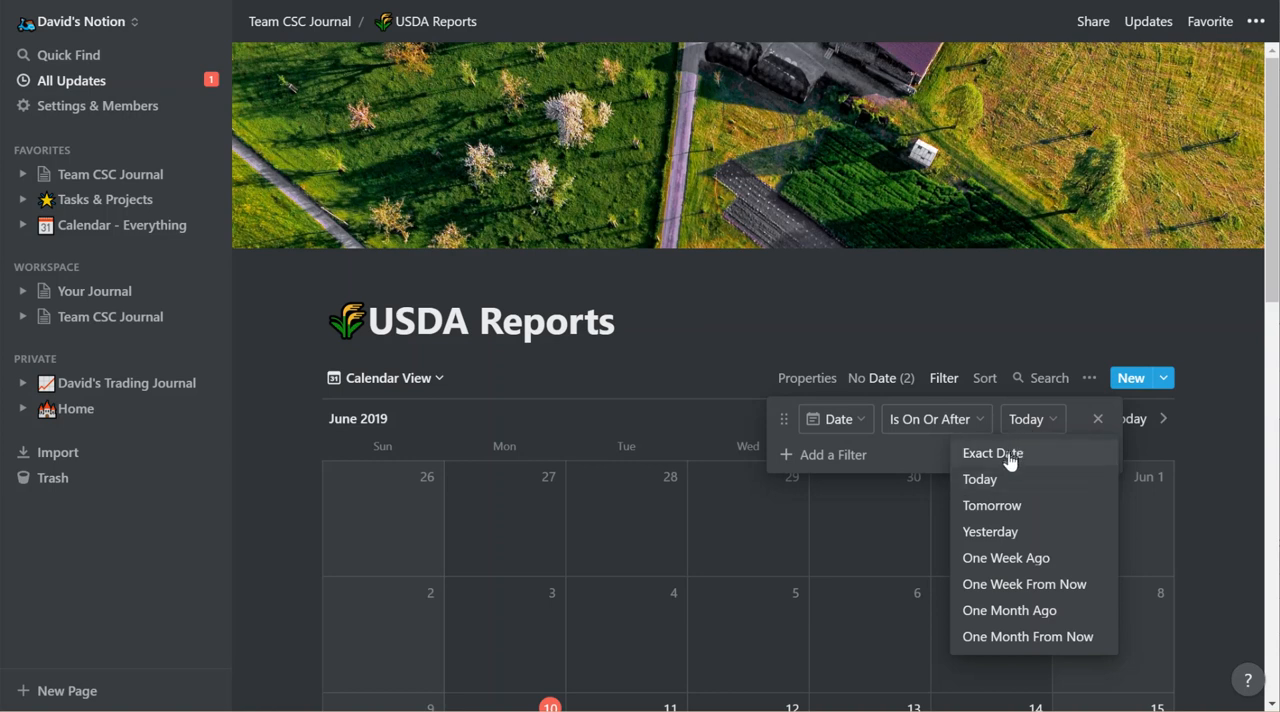
left_click(1010, 456)
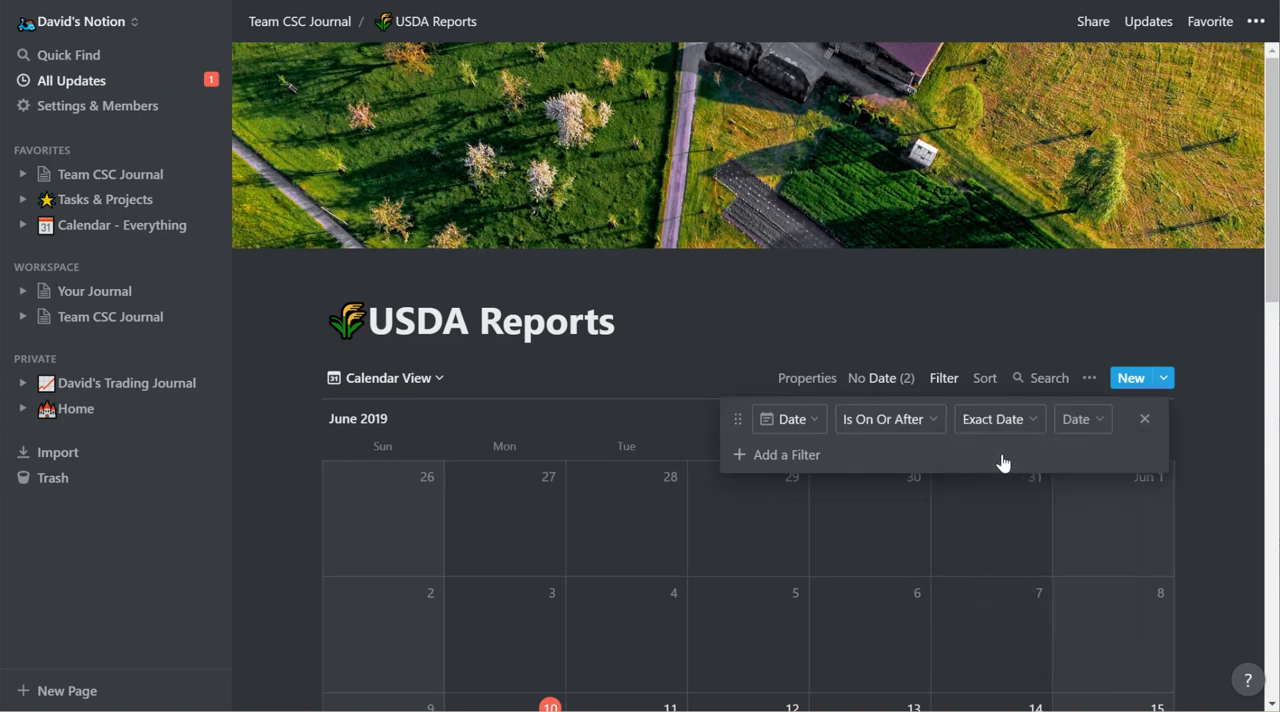
left_click(1090, 428)
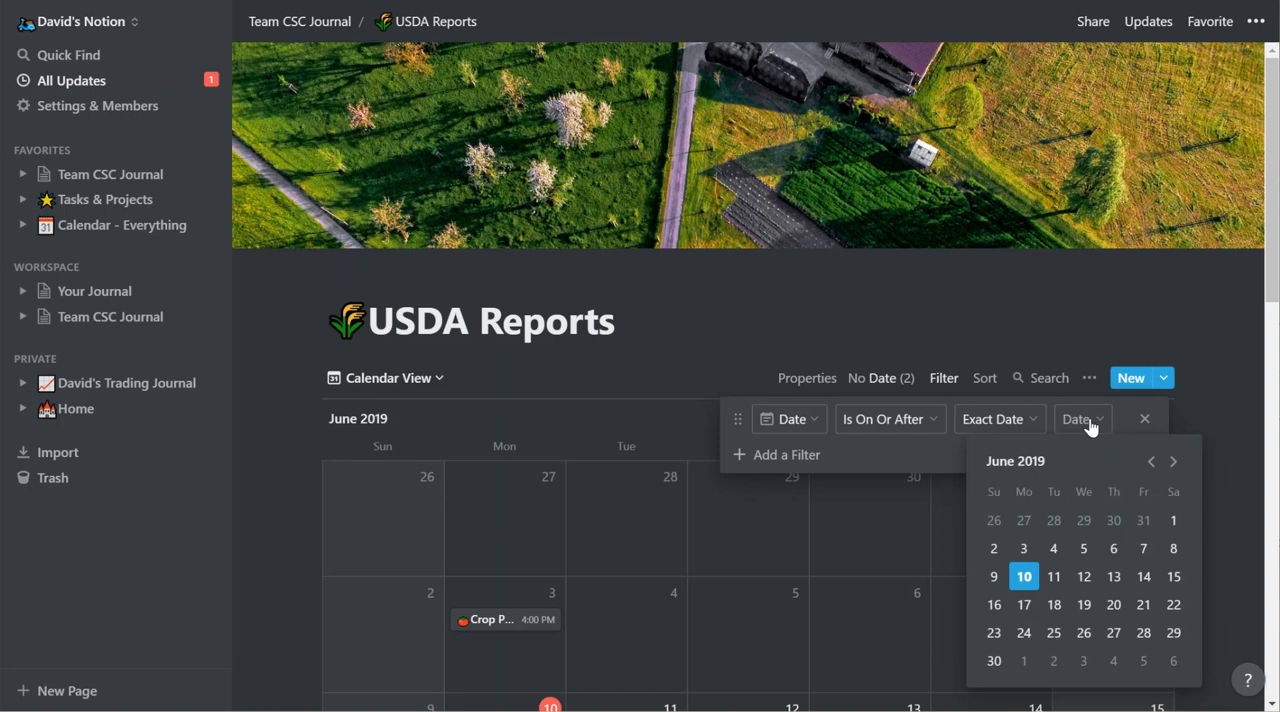
left_click(1173, 521)
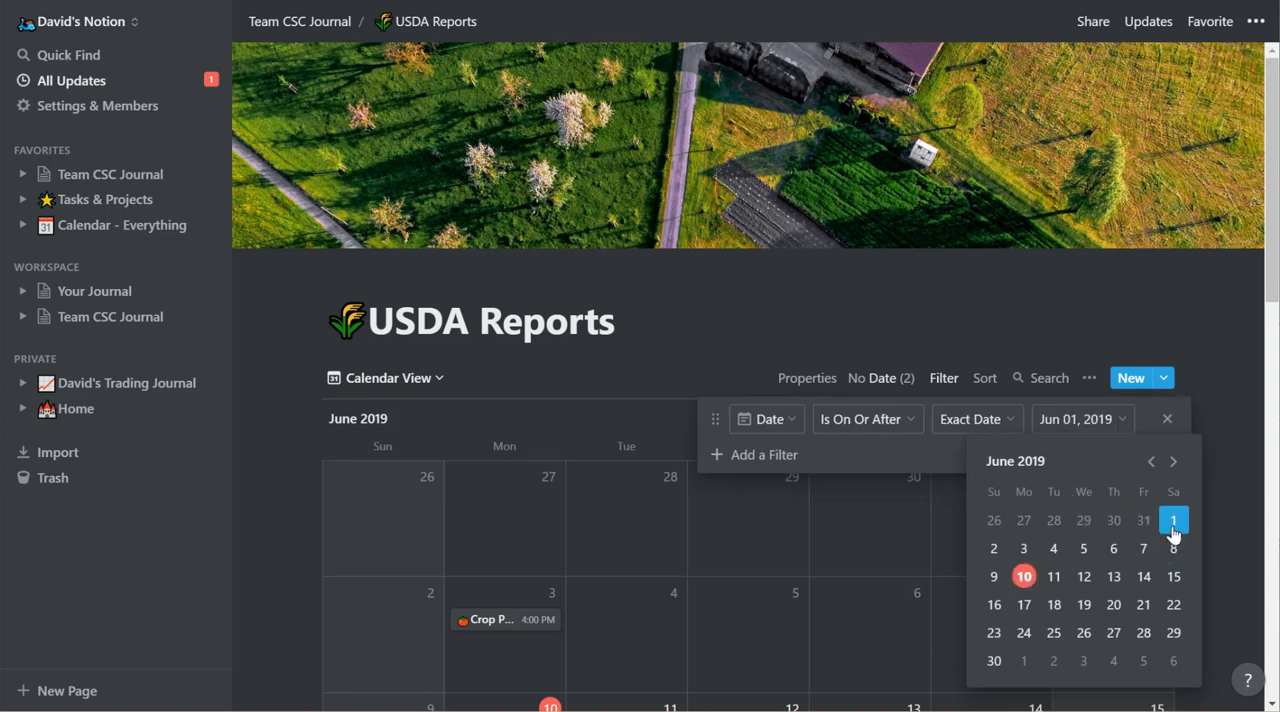
left_click(754, 453)
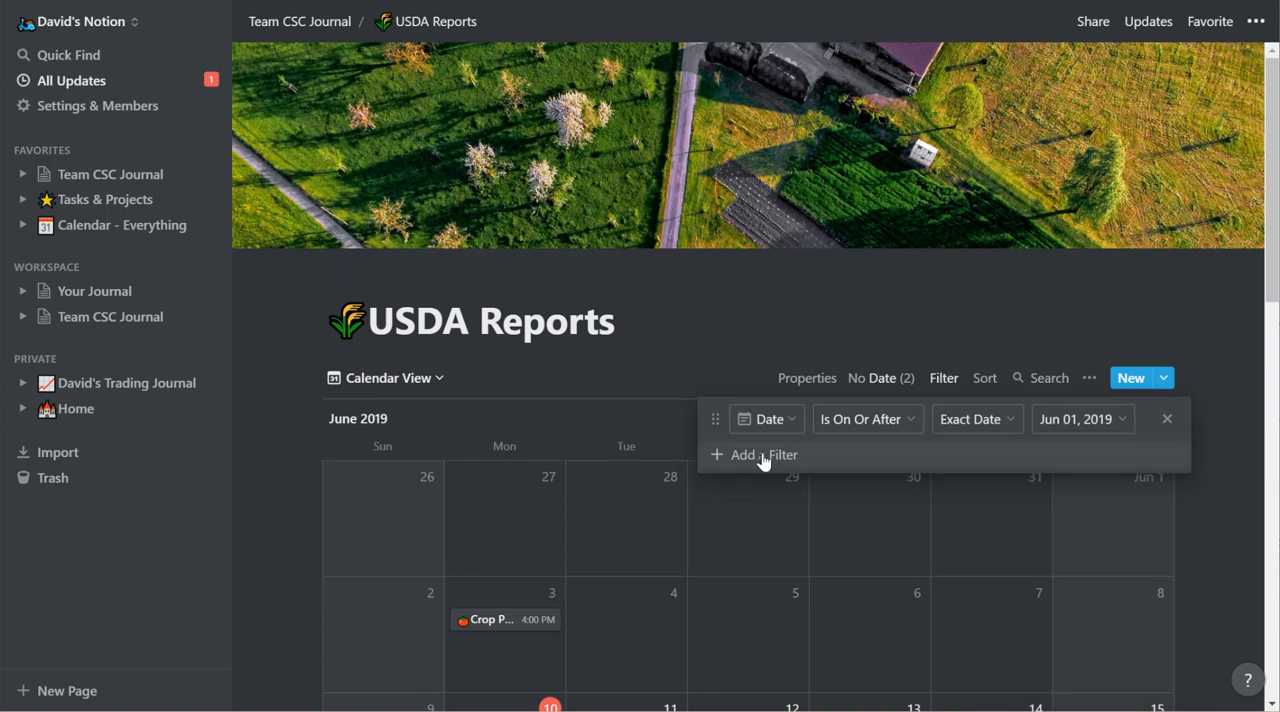
Add a second filter joined by And on the Date property, with the condition Is On Or Before.
left_click(758, 455)
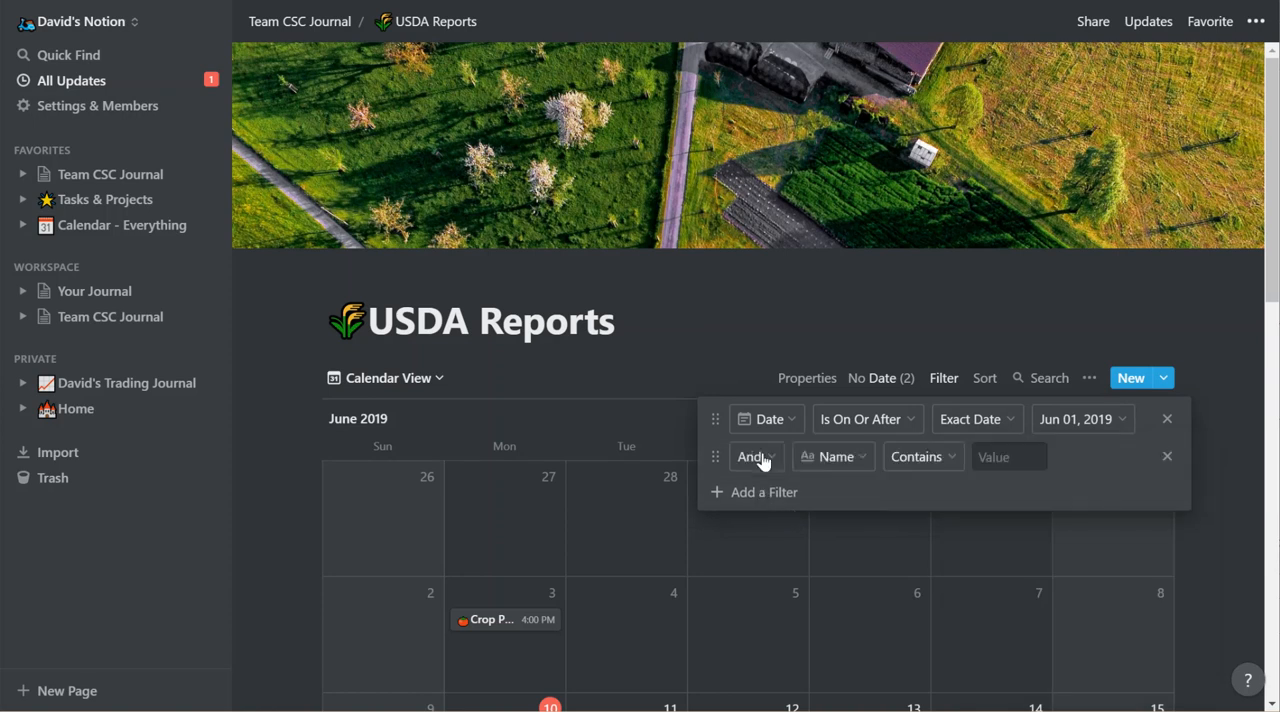
left_click(836, 457)
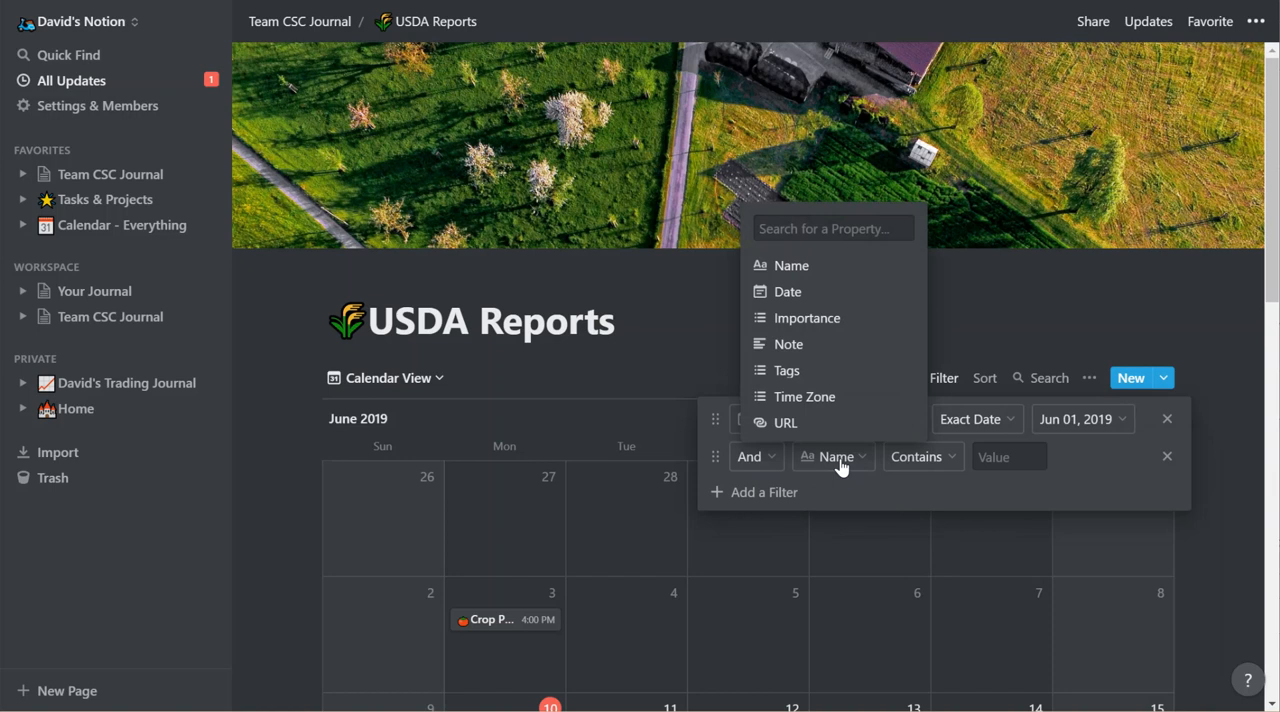
left_click(788, 291)
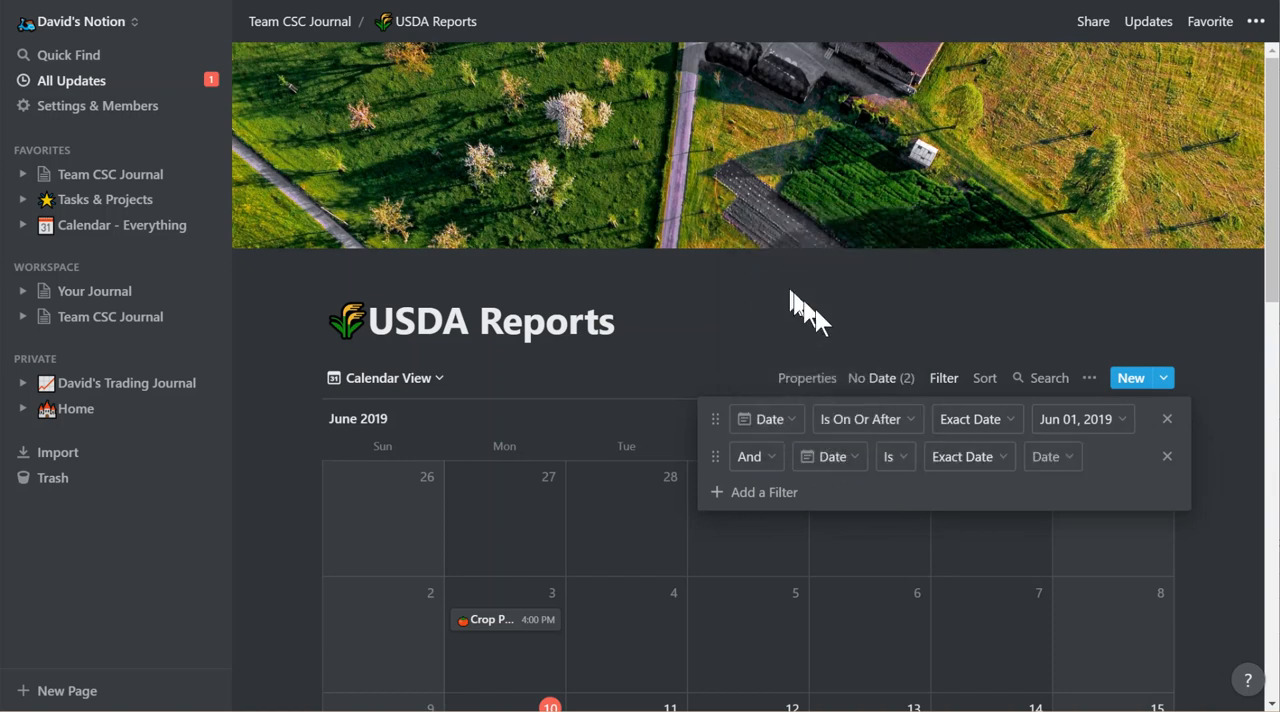
left_click(987, 468)
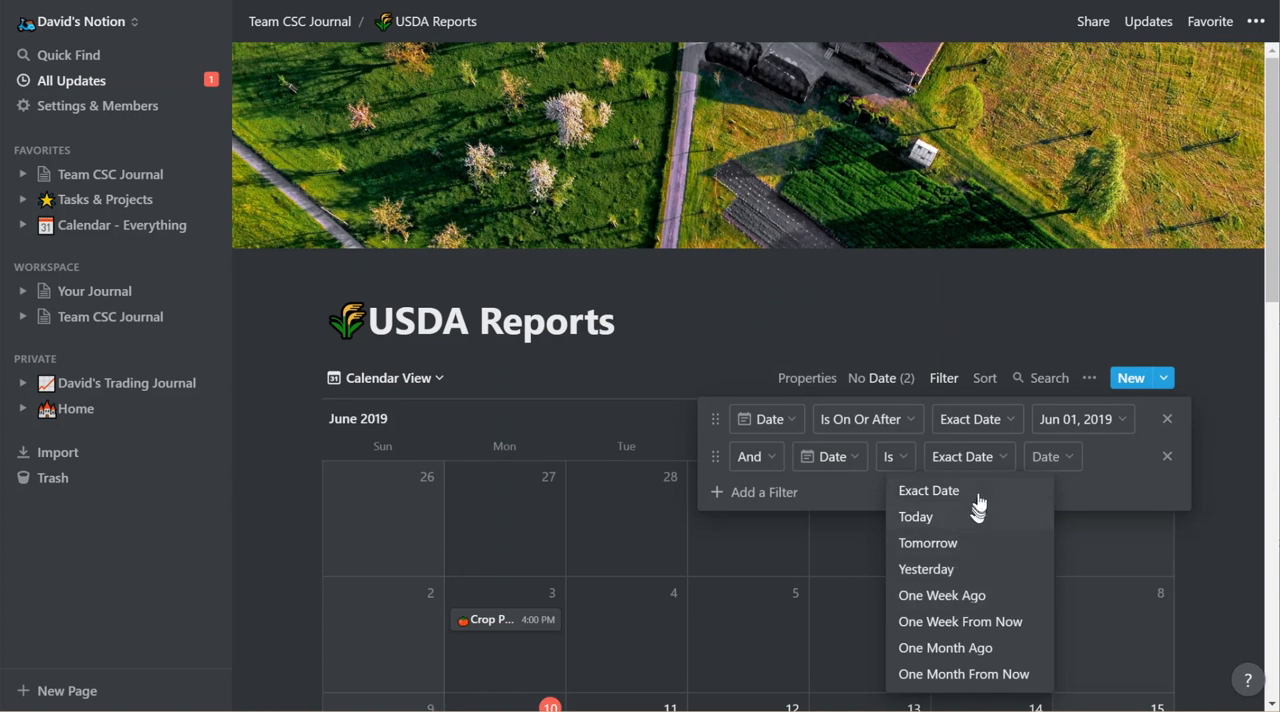
left_click(899, 455)
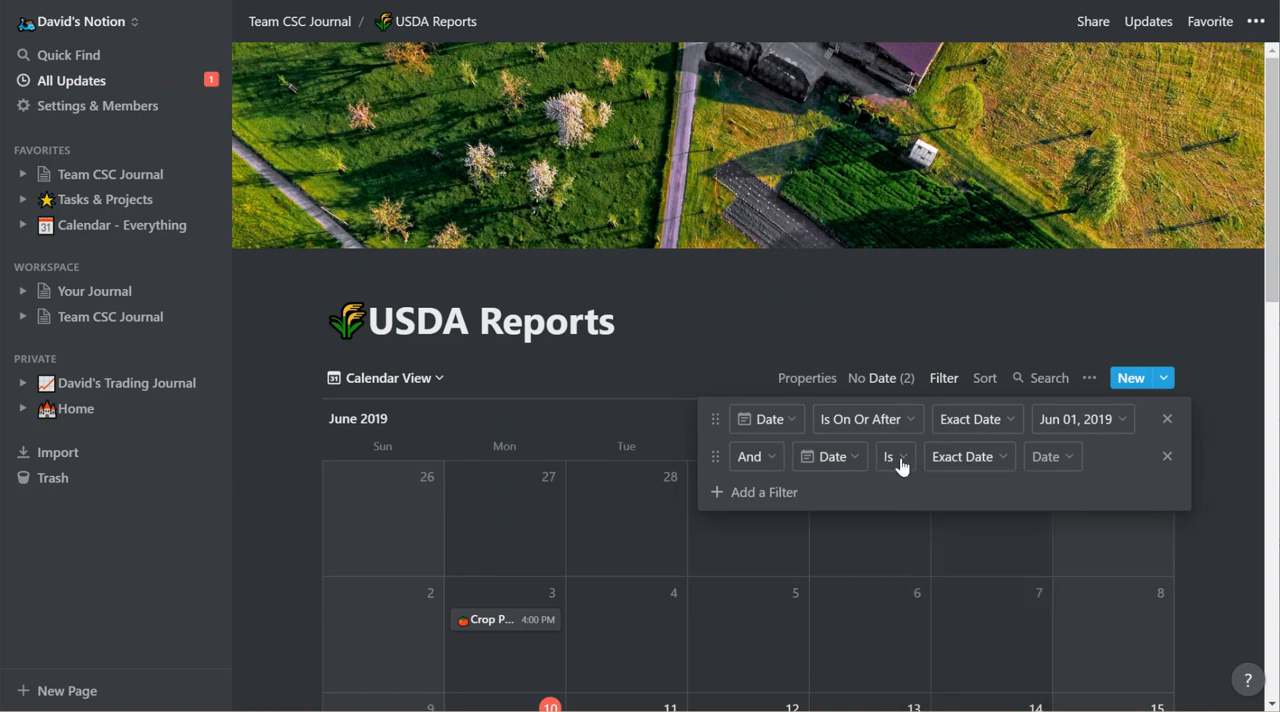
left_click(900, 457)
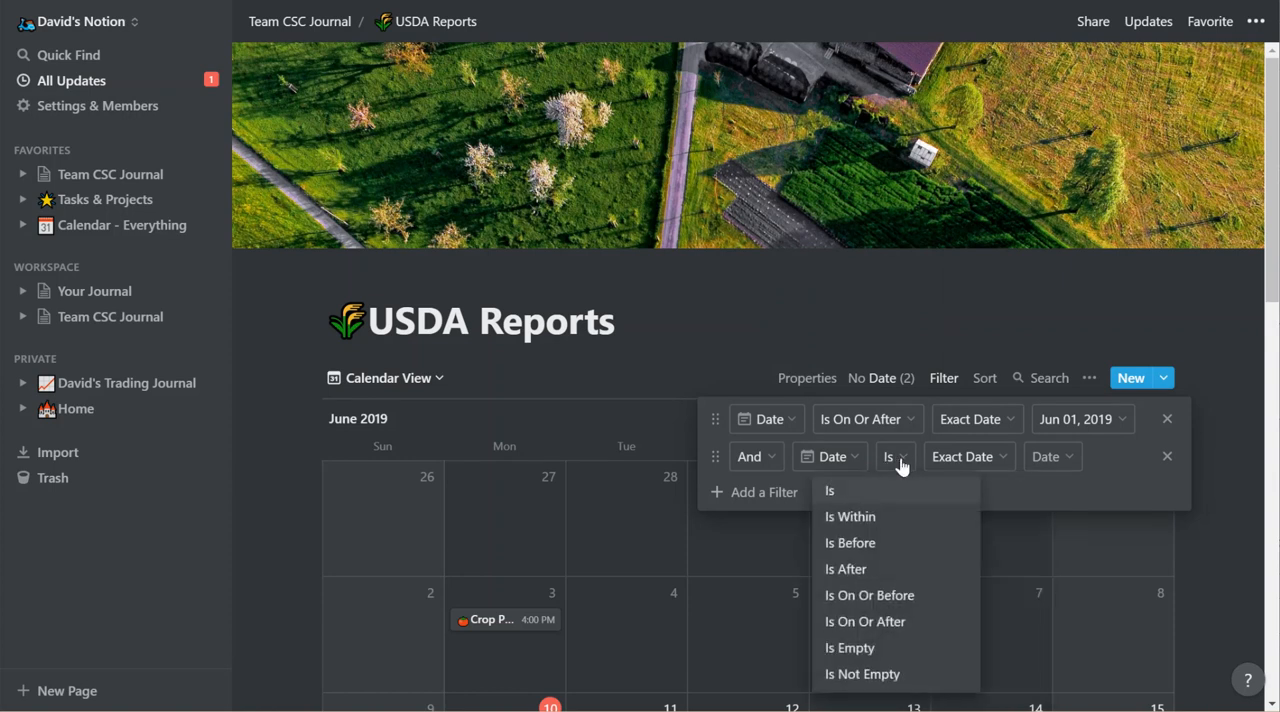
left_click(869, 597)
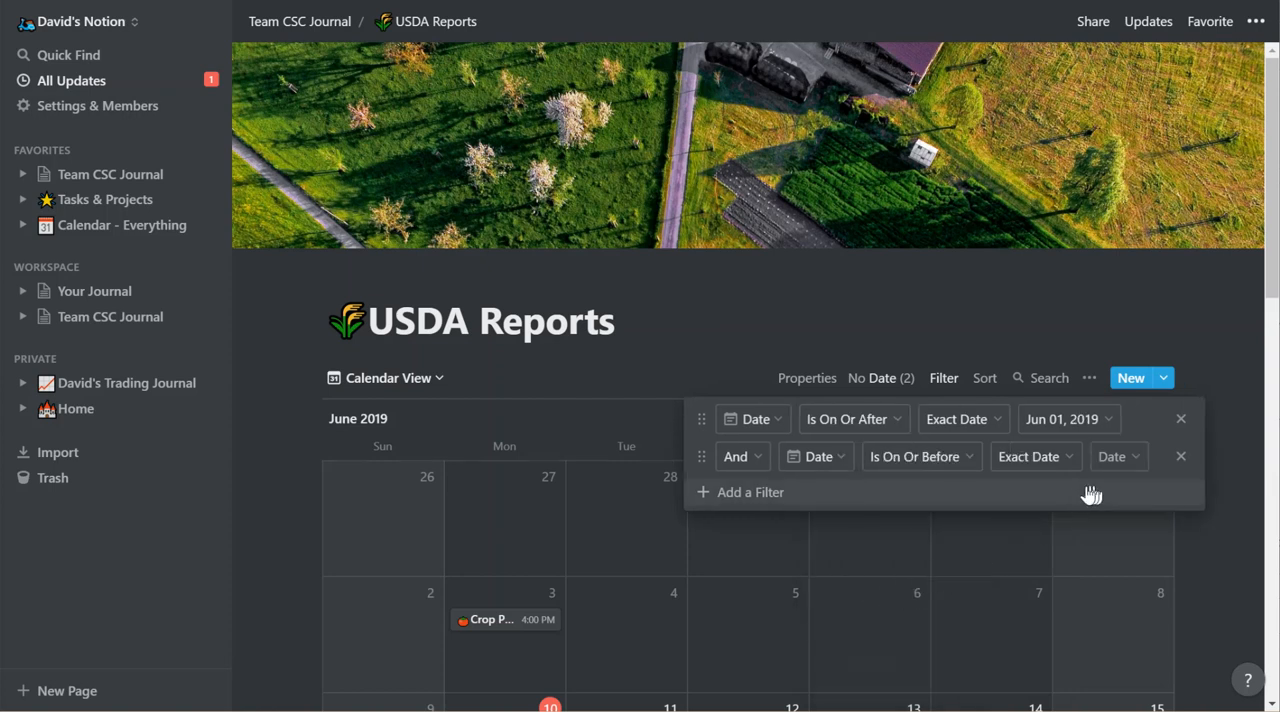
Set the second Date filter to the exact date Jun 30, 2019.
left_click(1052, 468)
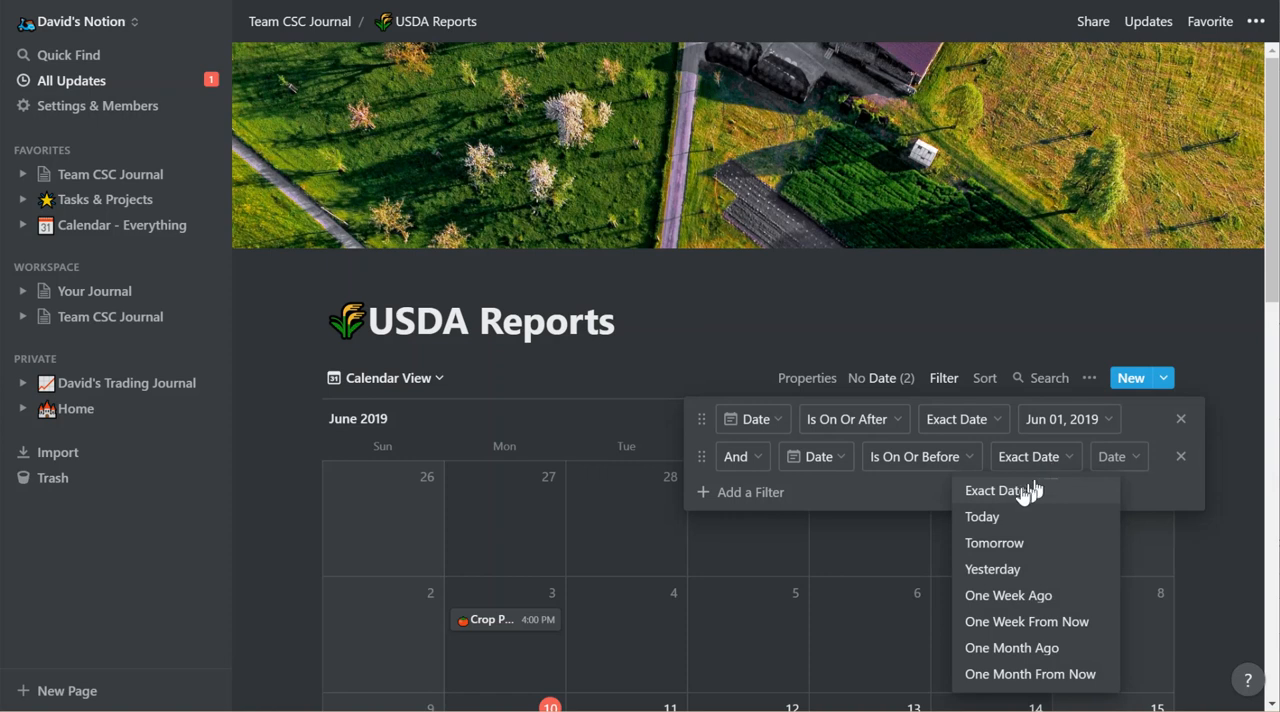
left_click(1021, 492)
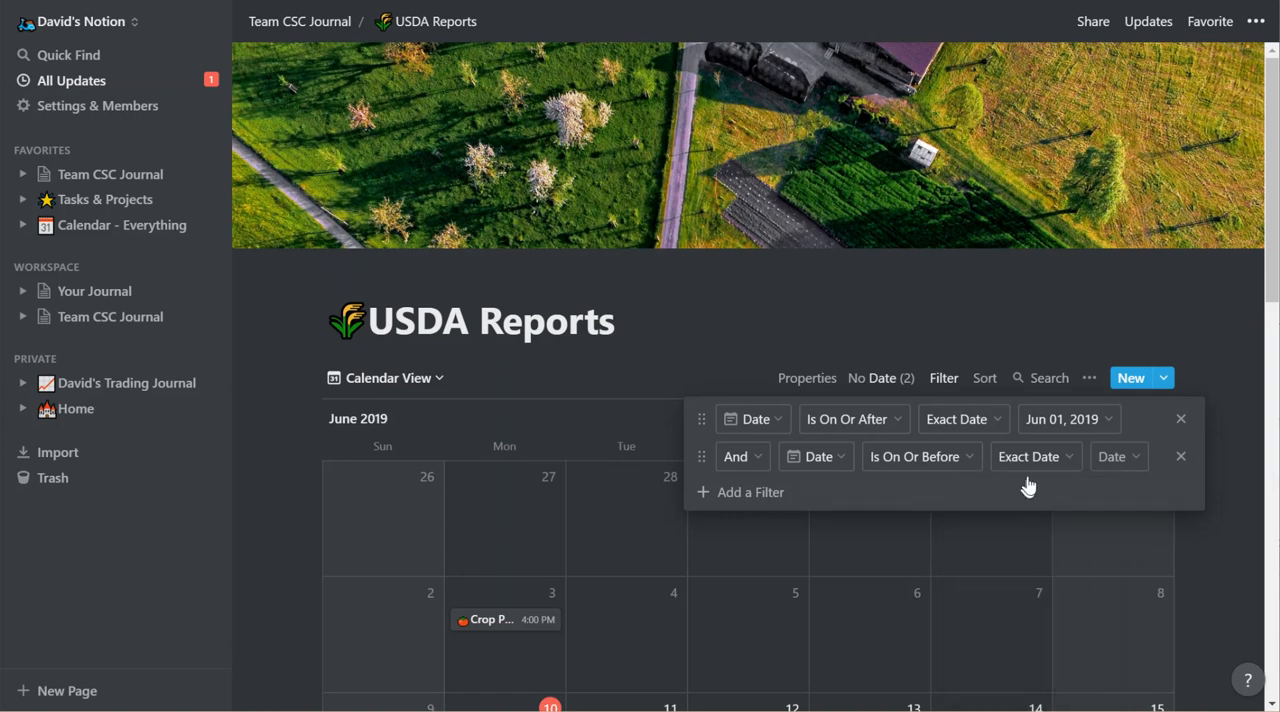
left_click(1110, 460)
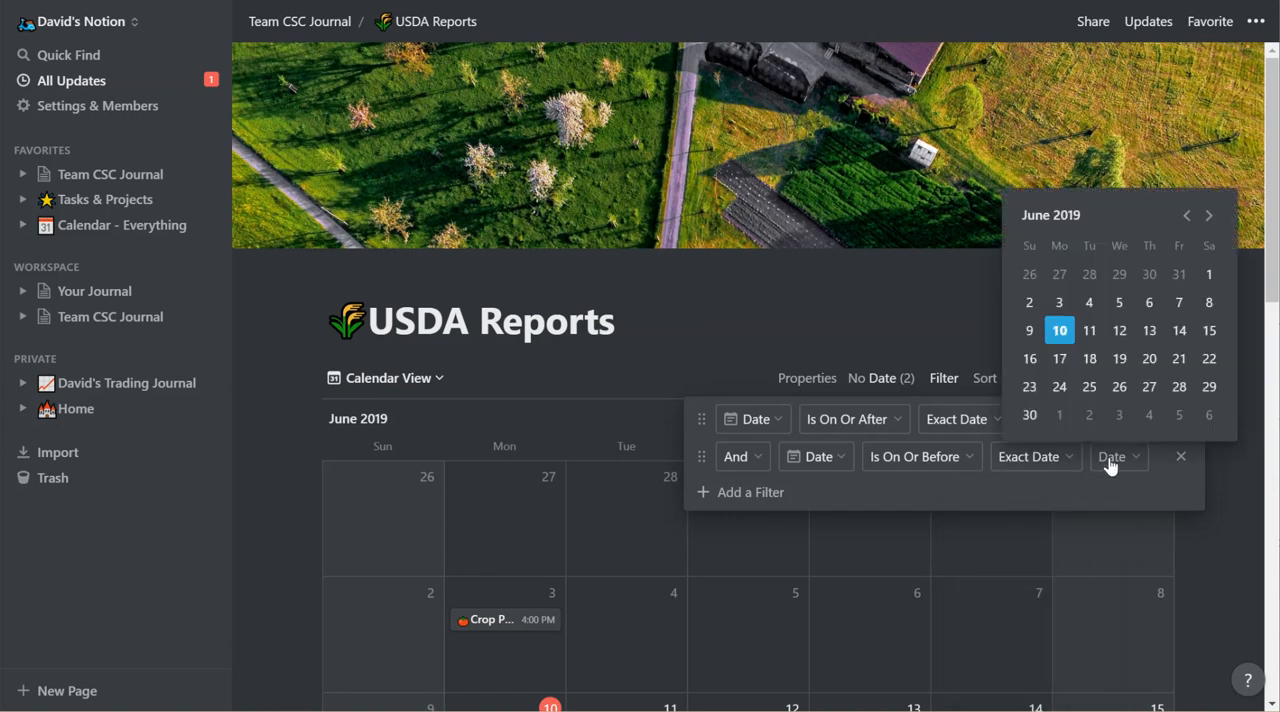
left_click(1035, 415)
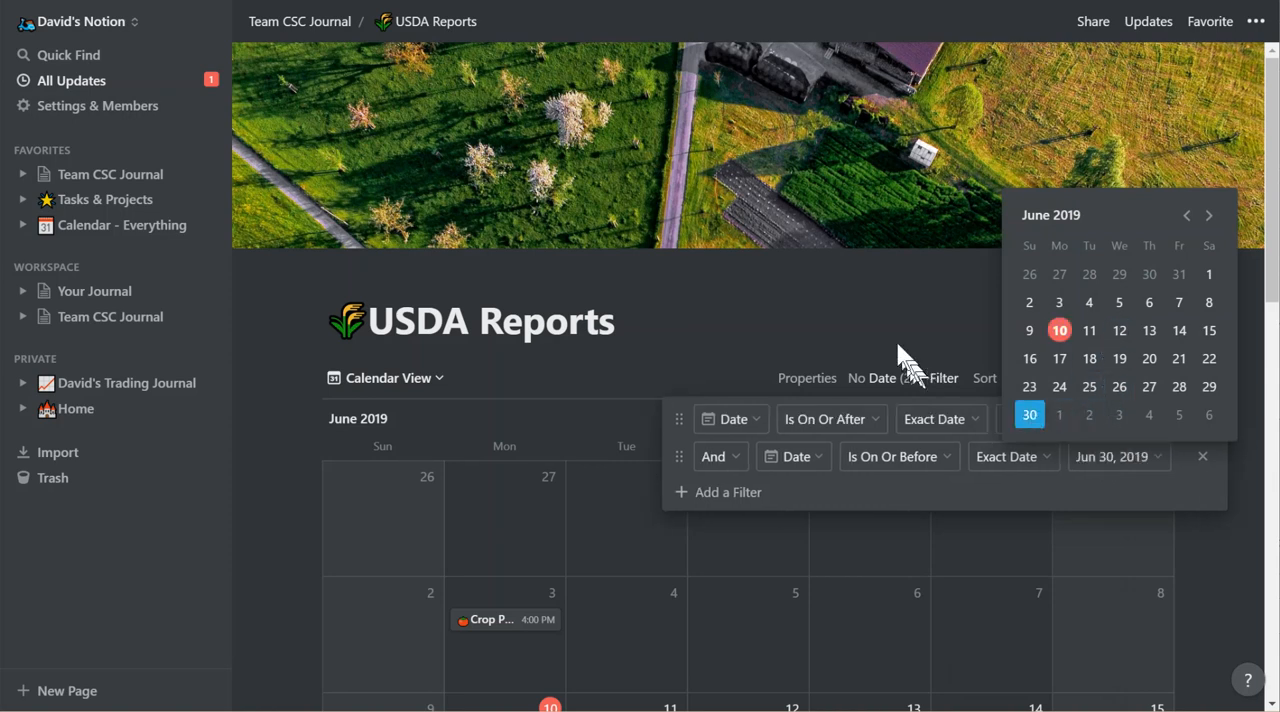
left_click(881, 318)
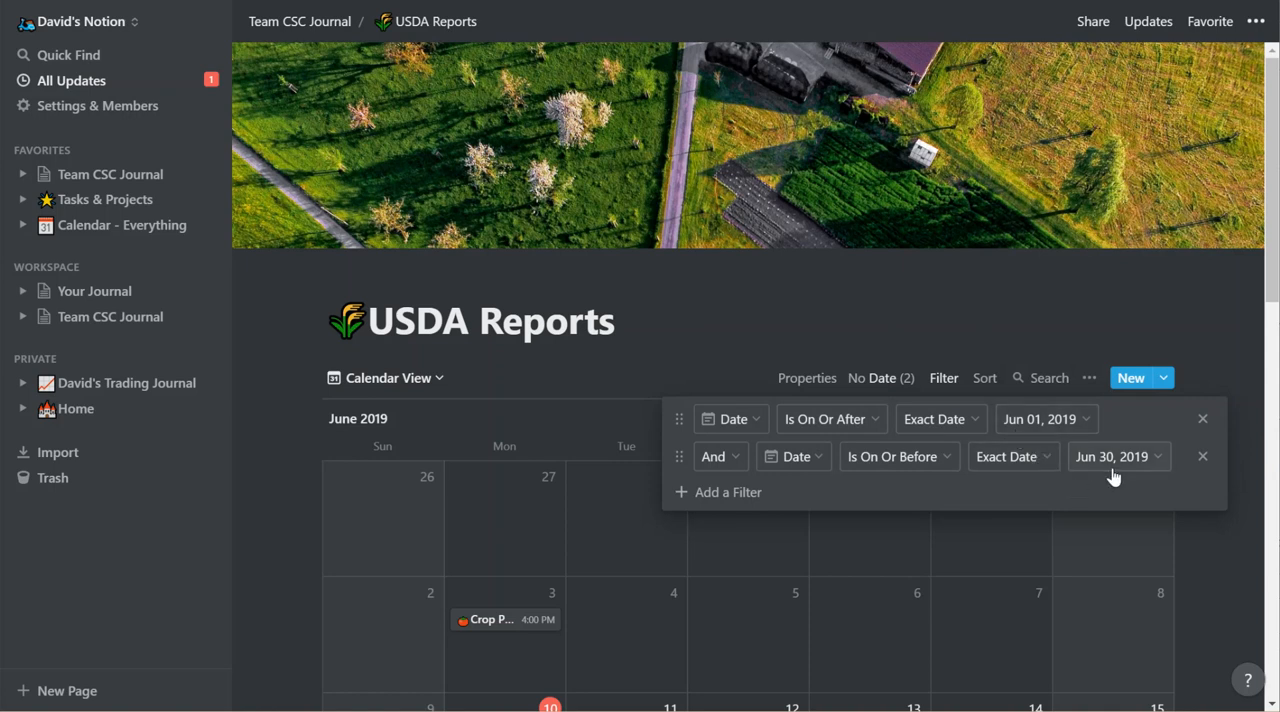
Close the filter settings and look over the USDA reports scheduled in the June 2019 calendar.
left_click(892, 334)
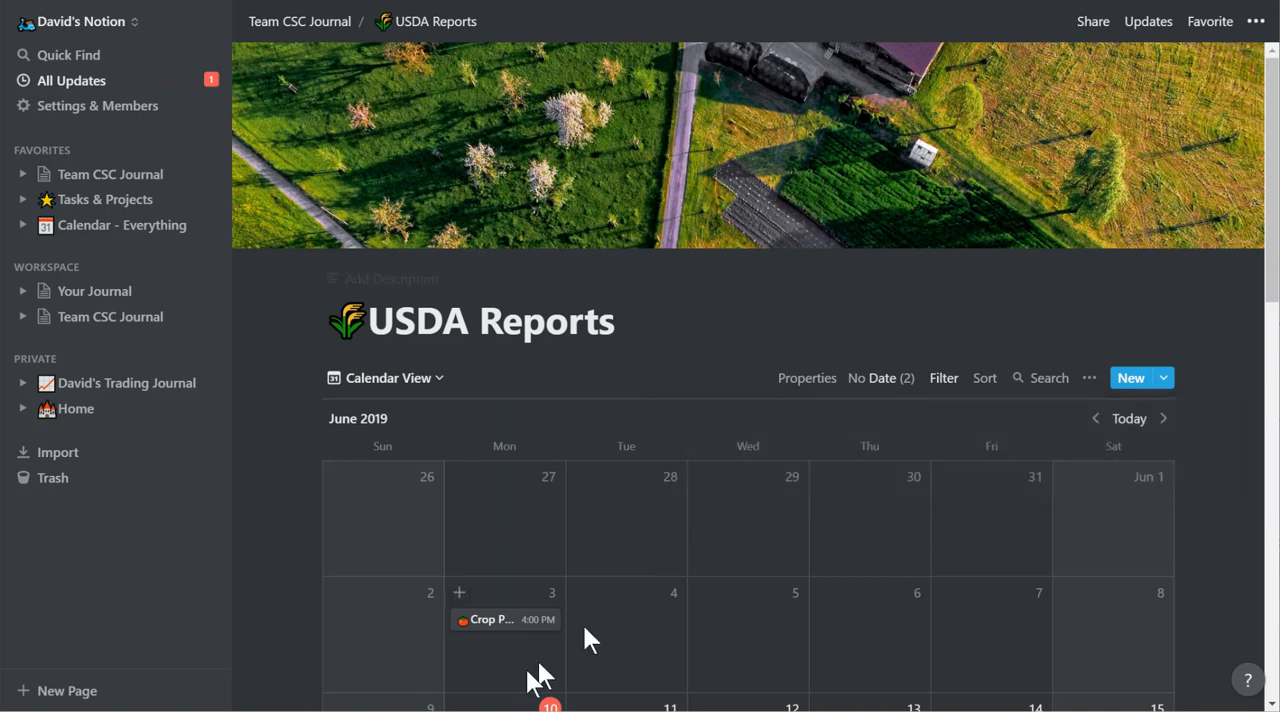
scroll(600, 630, "down", 2)
scroll(625, 607, "down", 2)
scroll(625, 607, "up", 4)
scroll(625, 607, "down", 2)
scroll(623, 603, "down", 1)
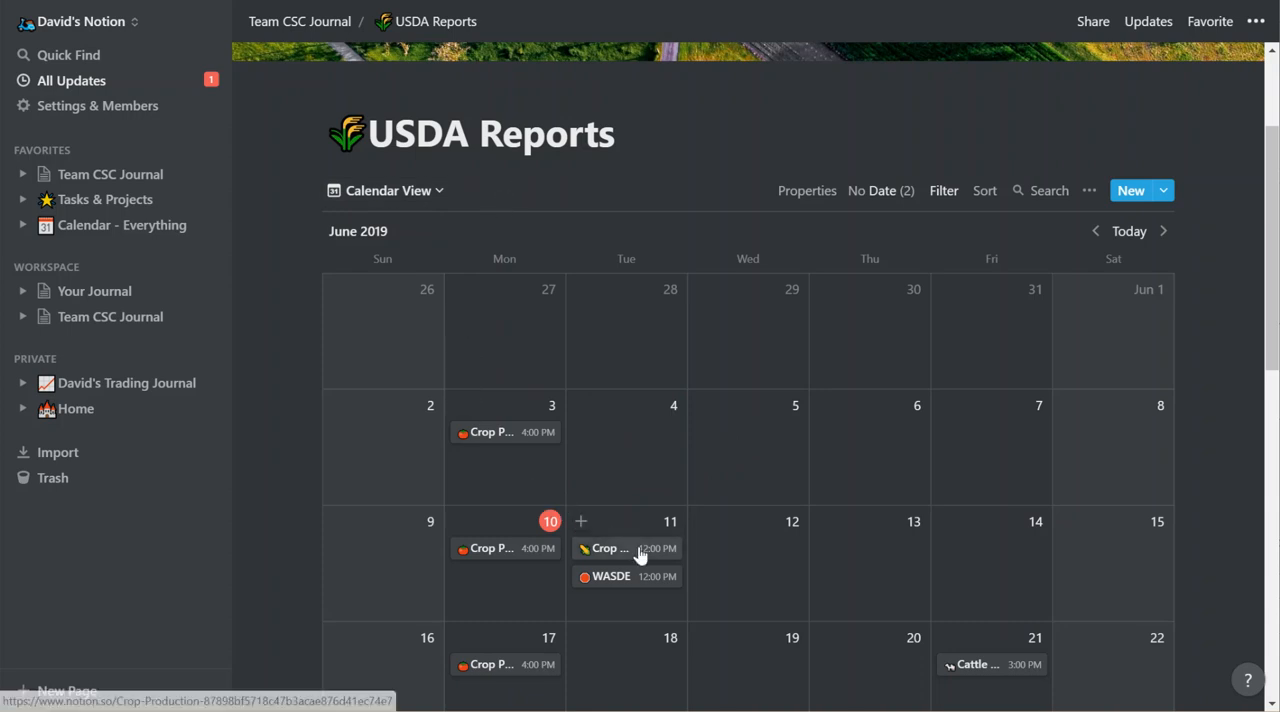
Compare the Team CSC Journal page and its linked sub-pages with the standalone Your Journal table.
left_click(288, 22)
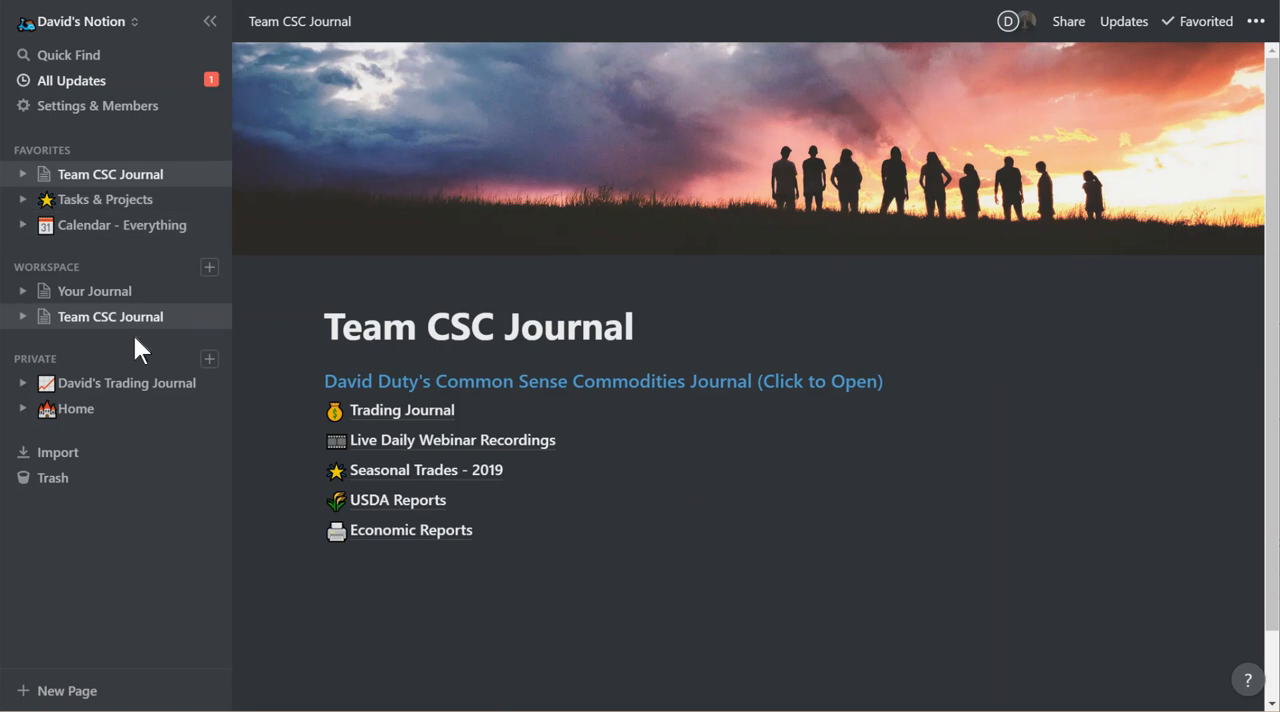
left_click(122, 304)
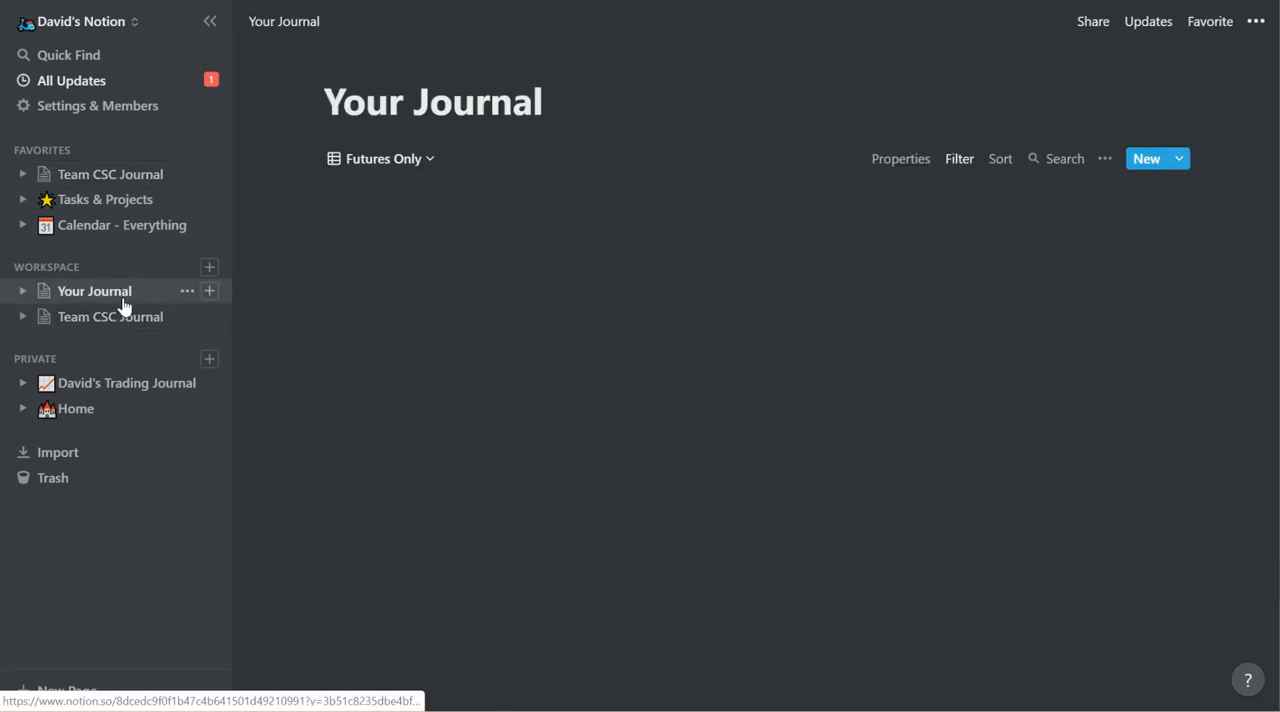
left_click(269, 32)
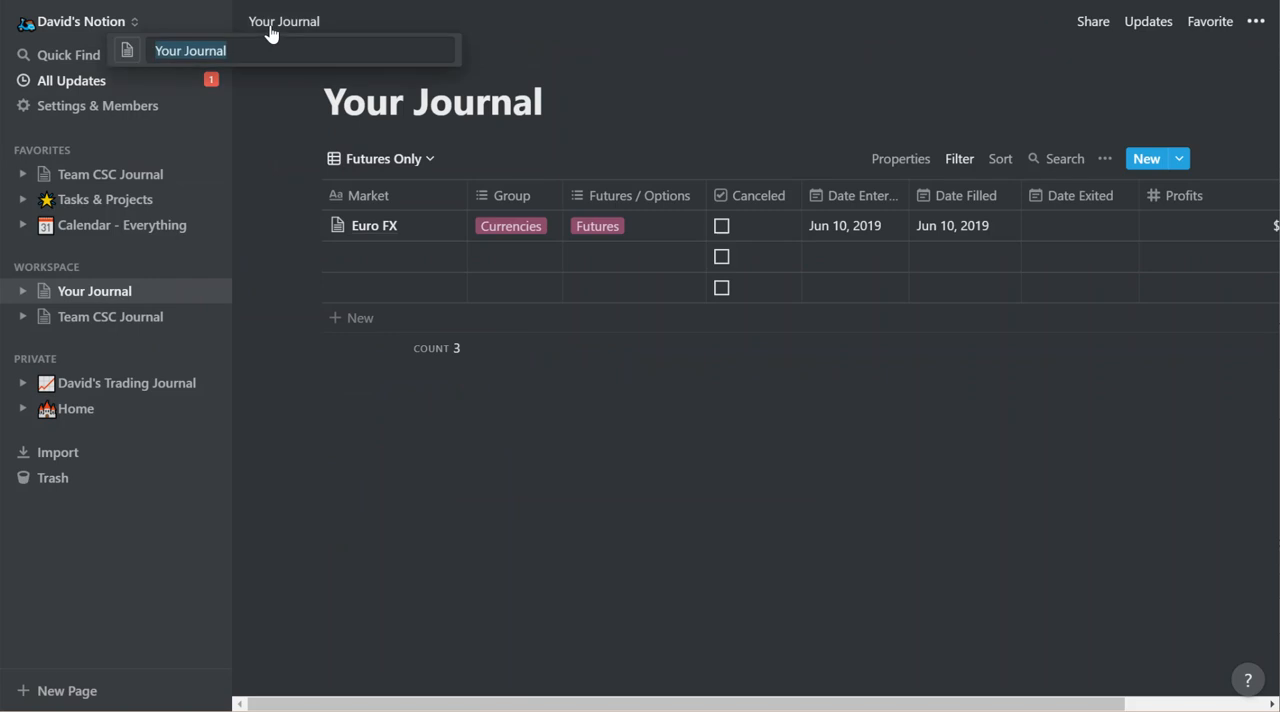
key("Escape")
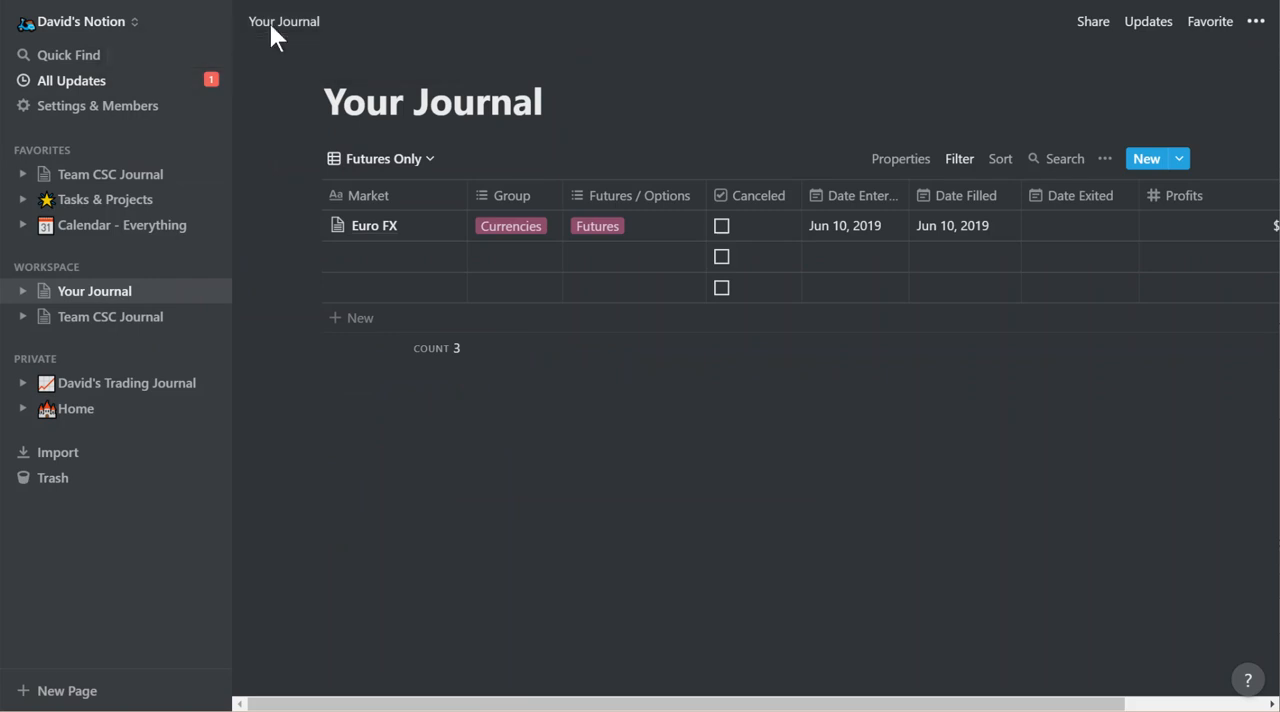
left_click(140, 326)
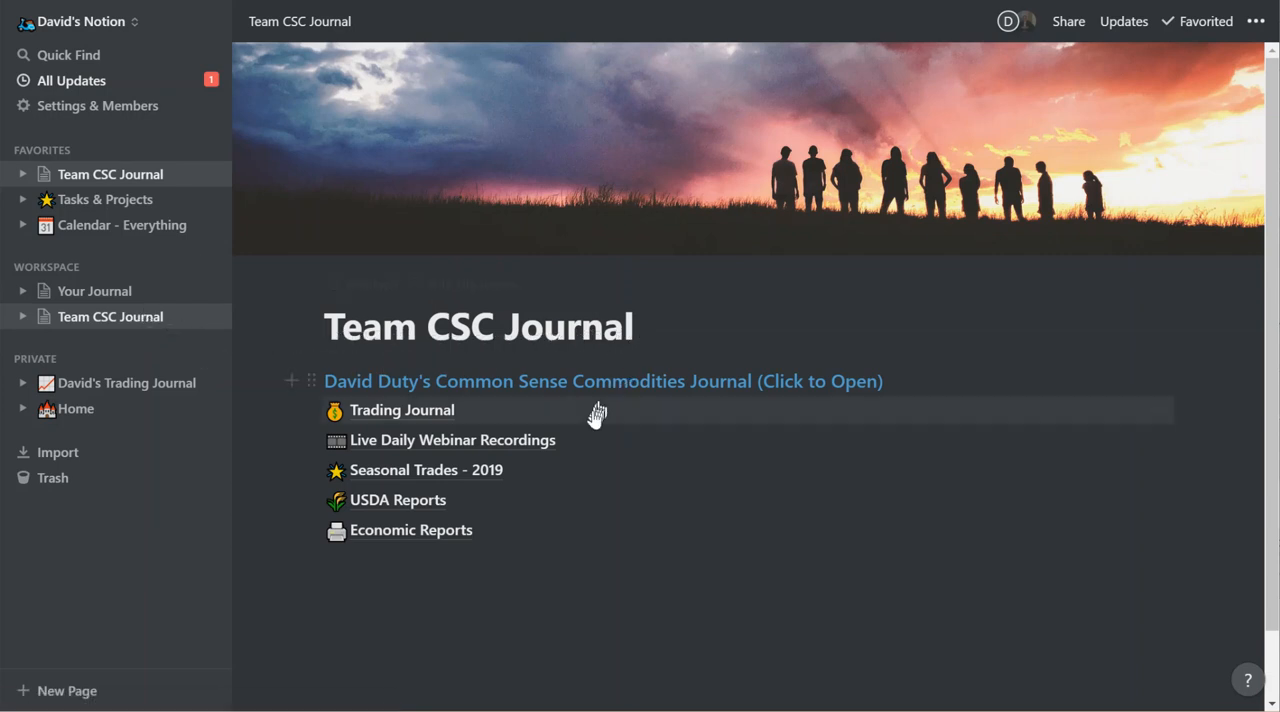
left_click(101, 299)
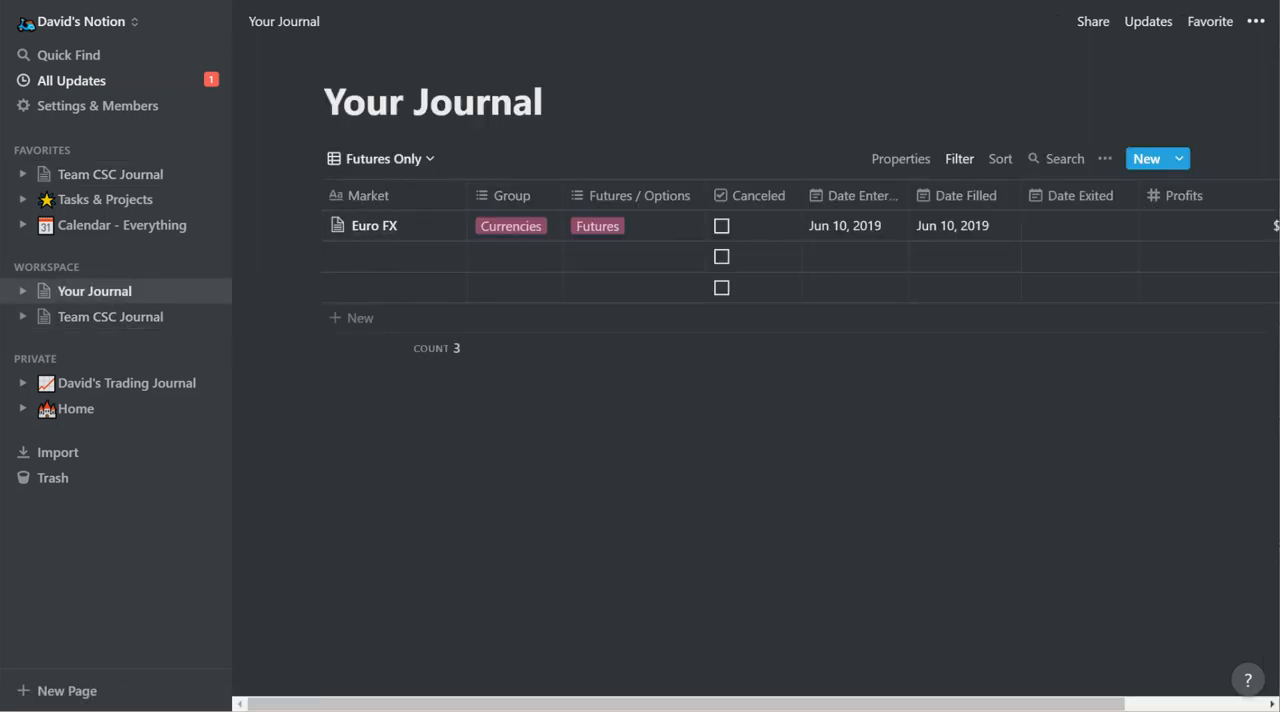
Create a new page in the Workspace section and title it My Journal.
left_click(208, 270)
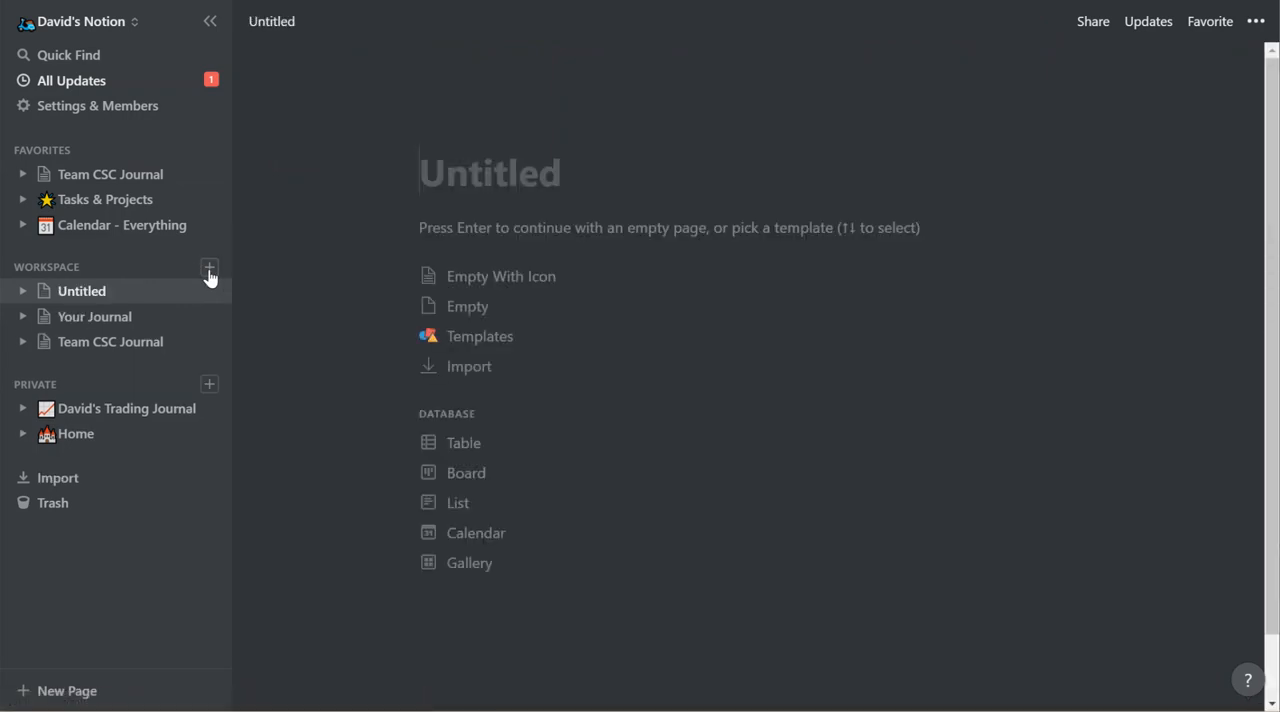
type("My ")
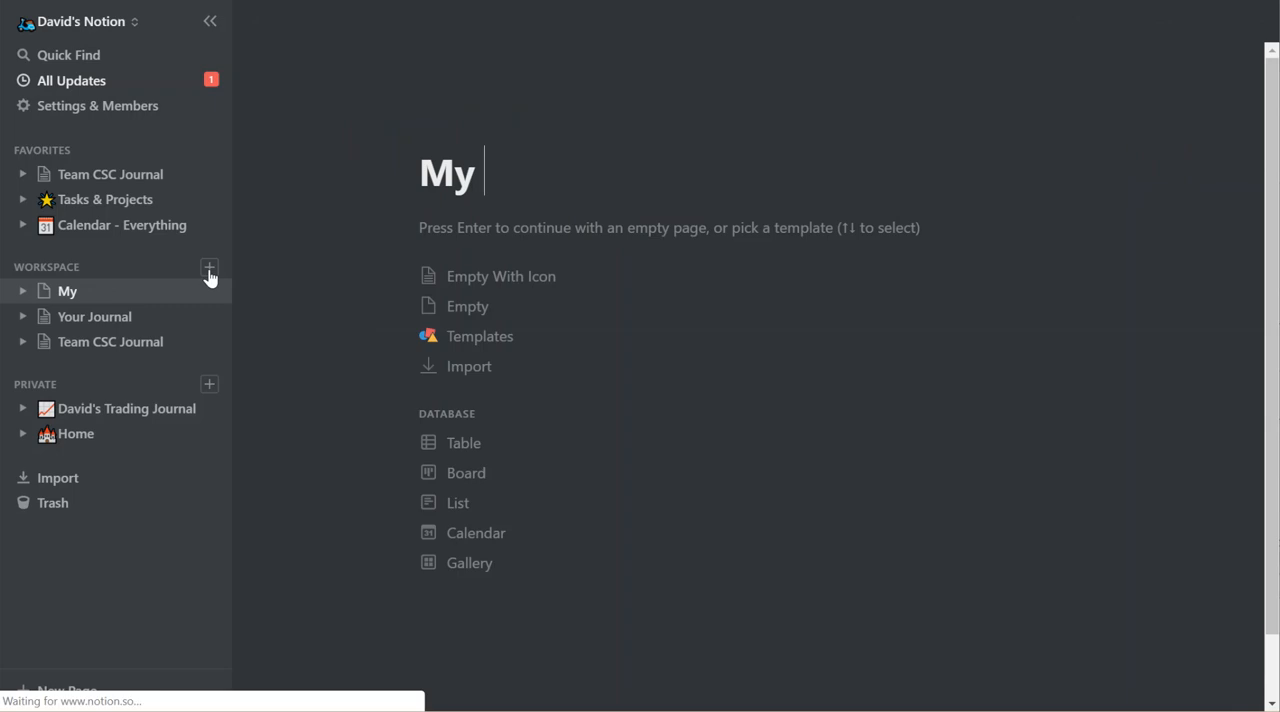
type("Journal")
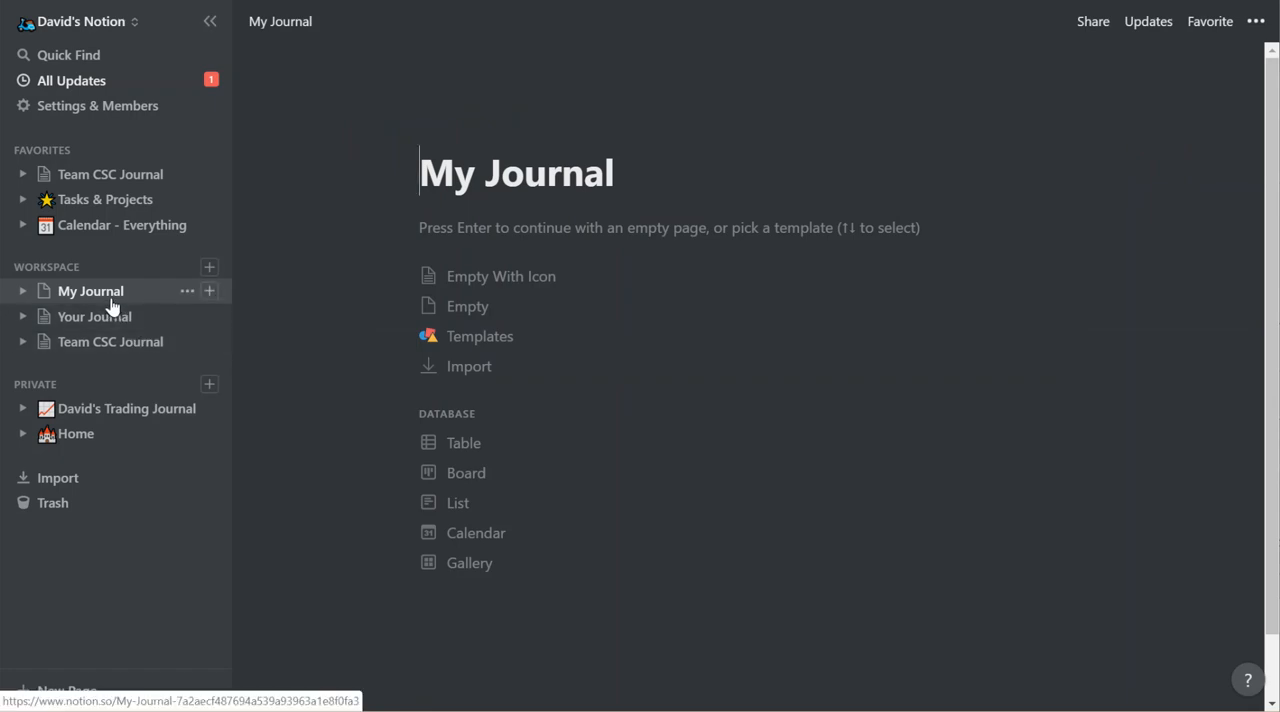
left_click(291, 23)
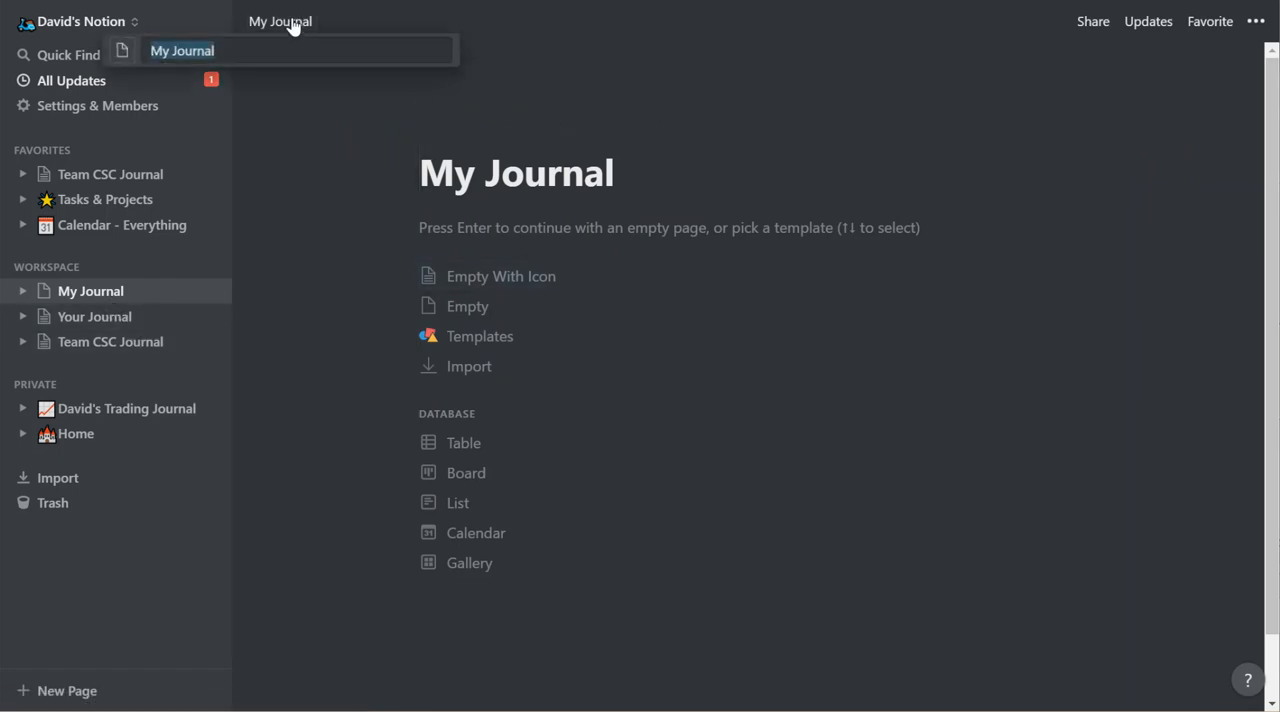
key("Escape")
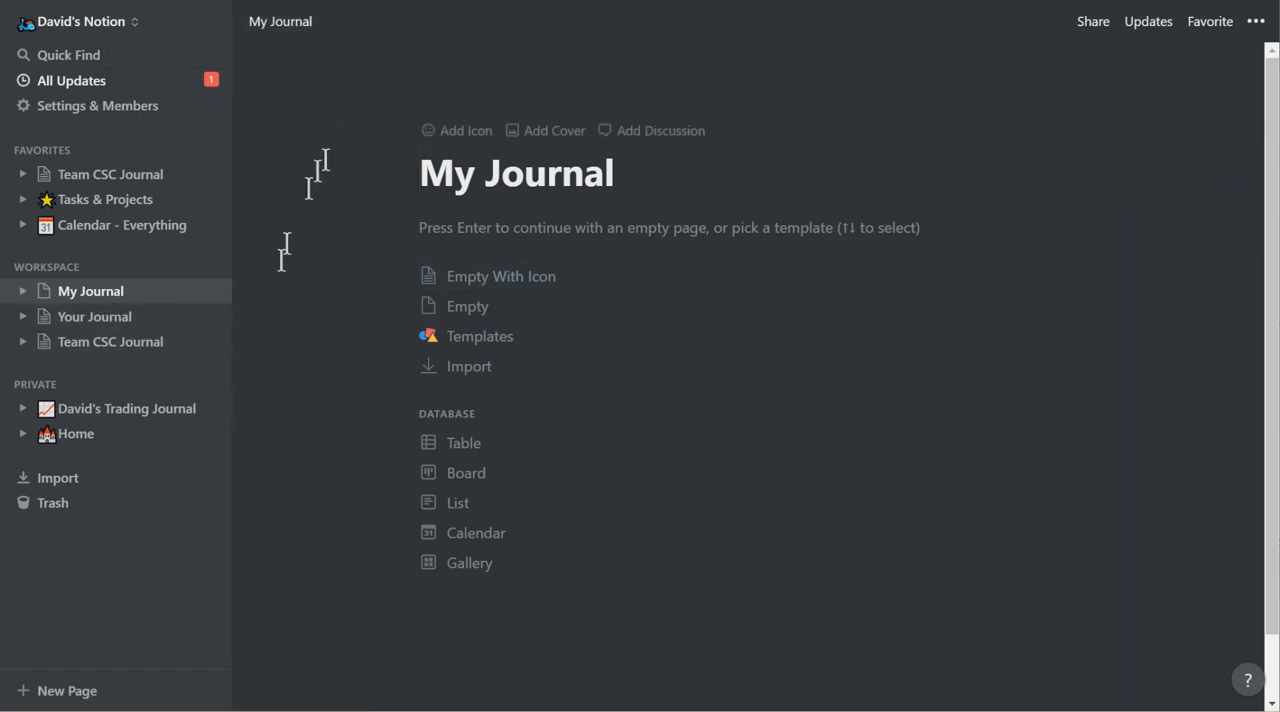
Move the Your Journal page inside My Journal as a sub-page and check the nesting in the page tree.
left_click(114, 322)
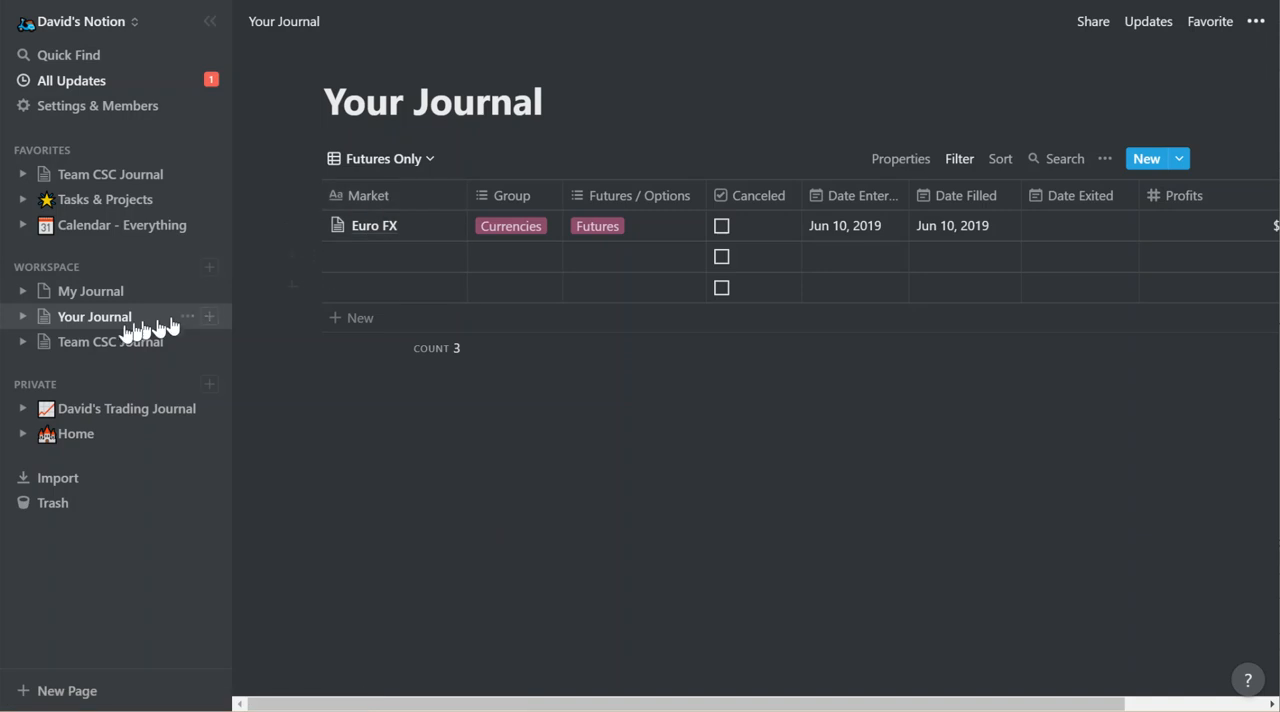
left_click_drag(95, 327, 112, 308)
left_click(22, 292)
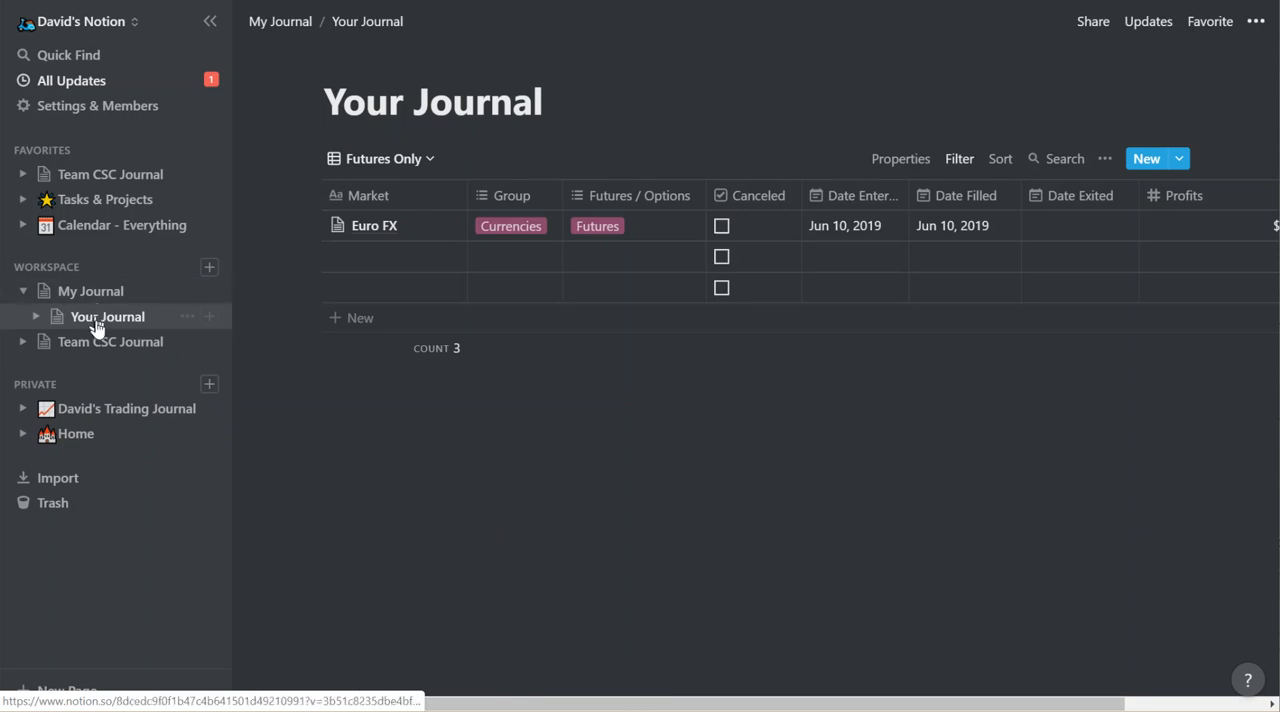
left_click(23, 292)
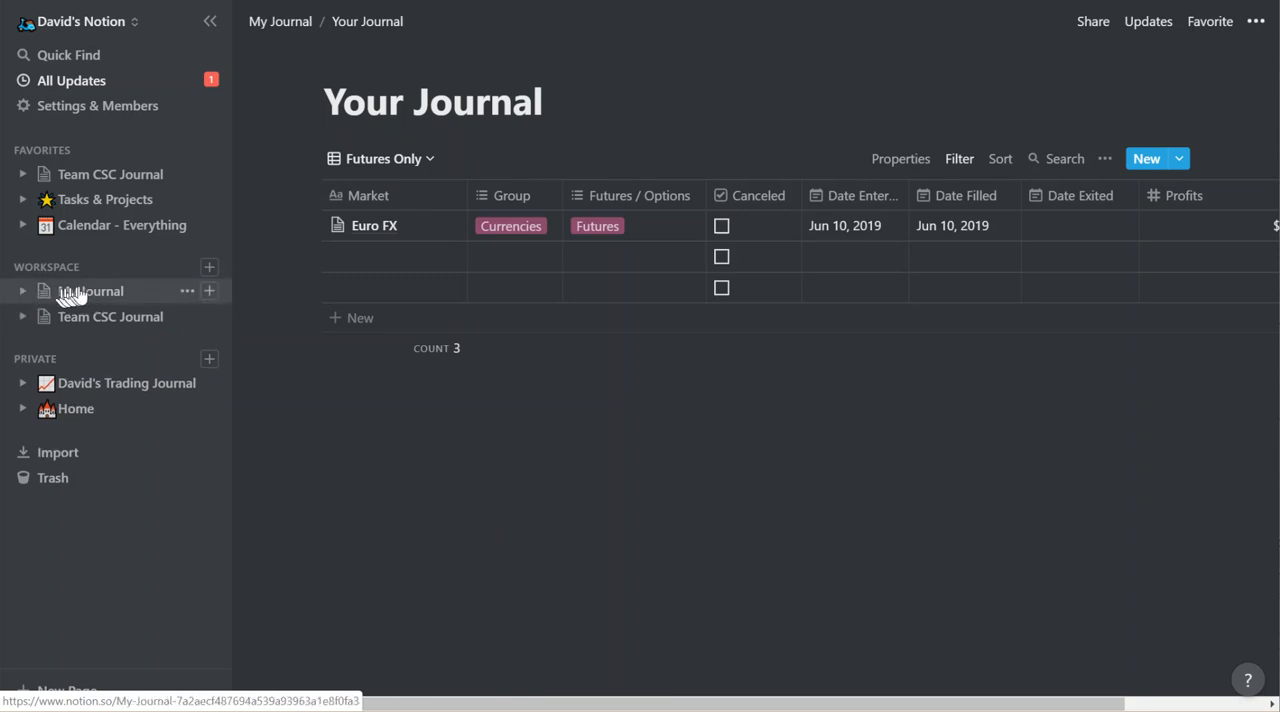
Open the Your Journal table from the My Journal page, and return to My Journal.
left_click(82, 292)
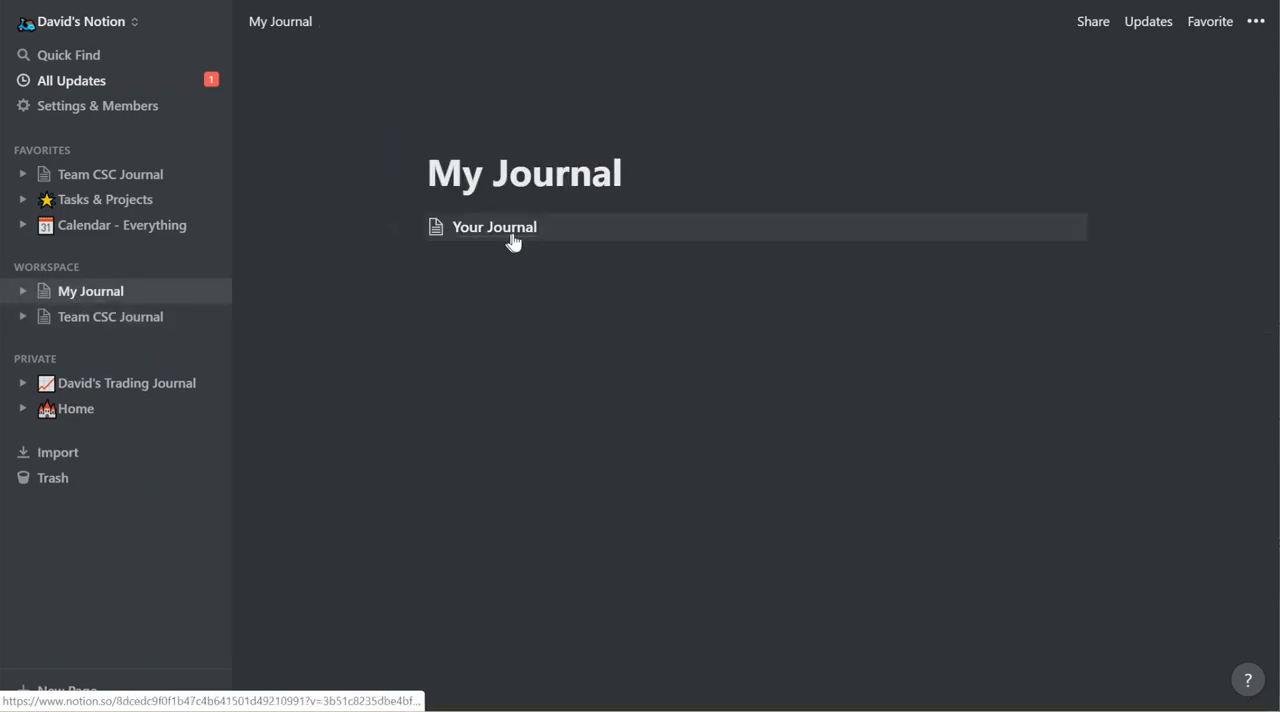
left_click(513, 230)
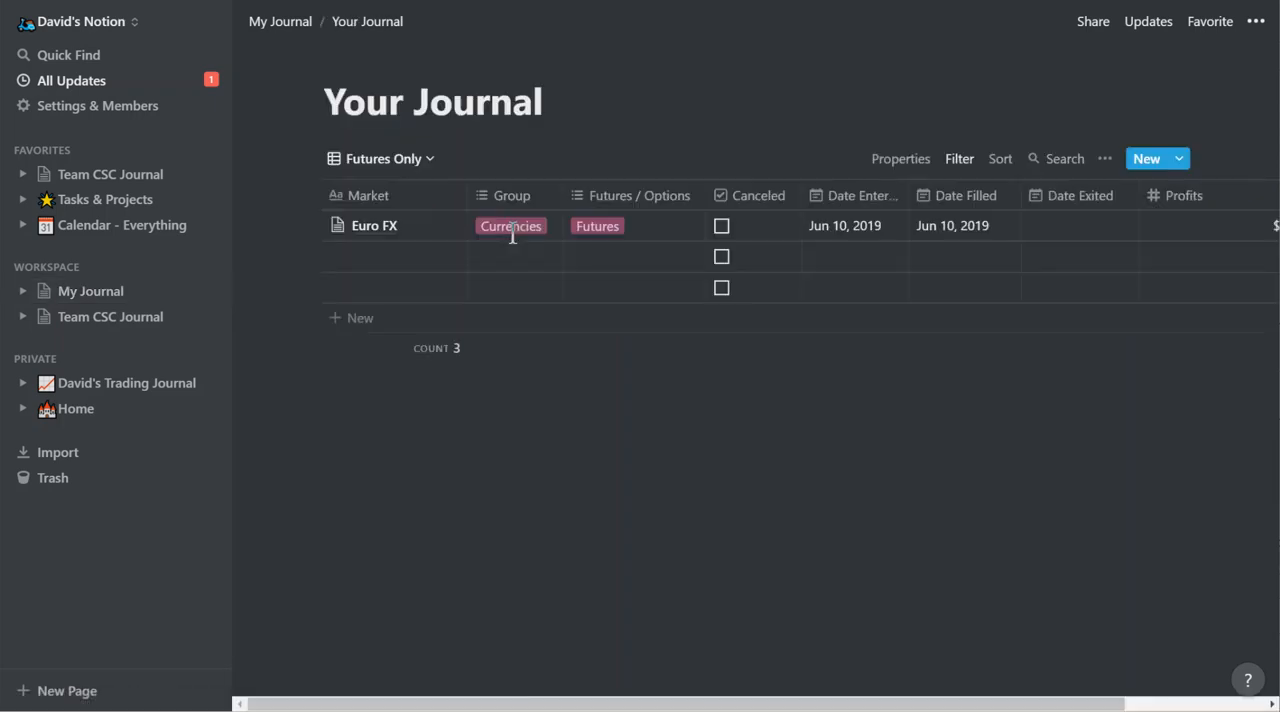
left_click(283, 24)
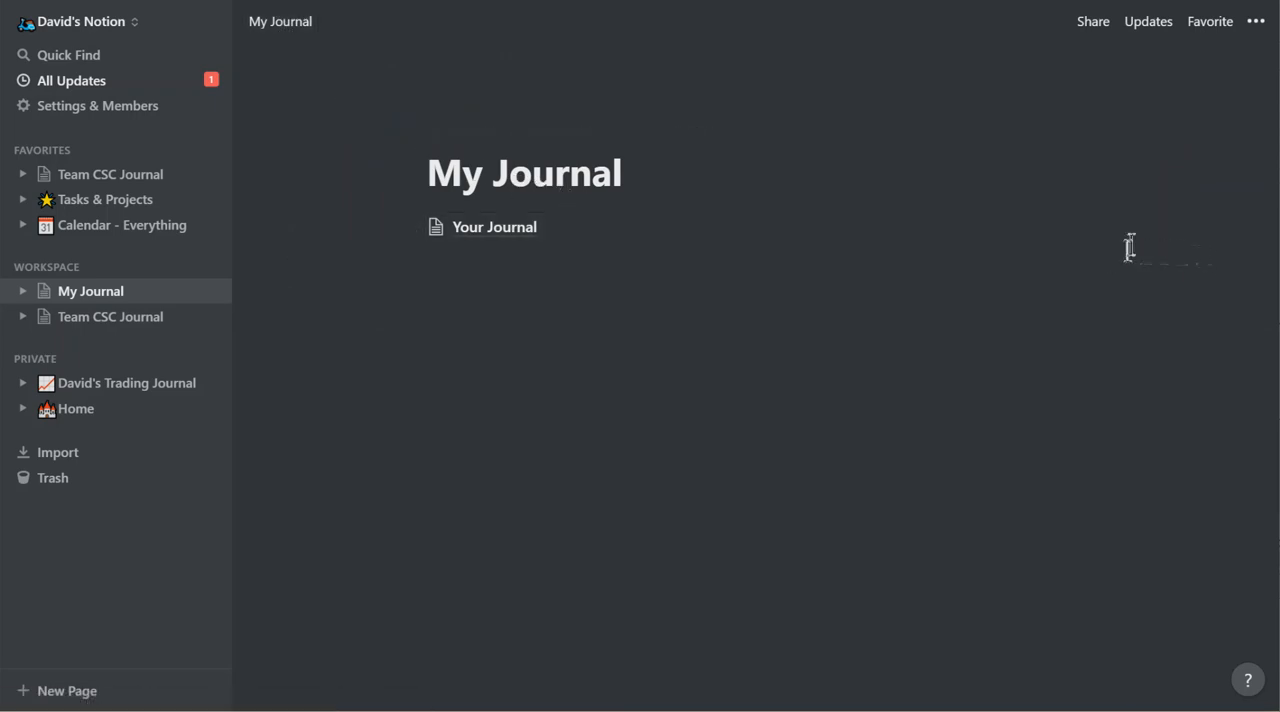
Add a sub-page titled Seasonals below Your Journal, make it a table database, and return to My Journal.
left_click(1095, 222)
type("Se")
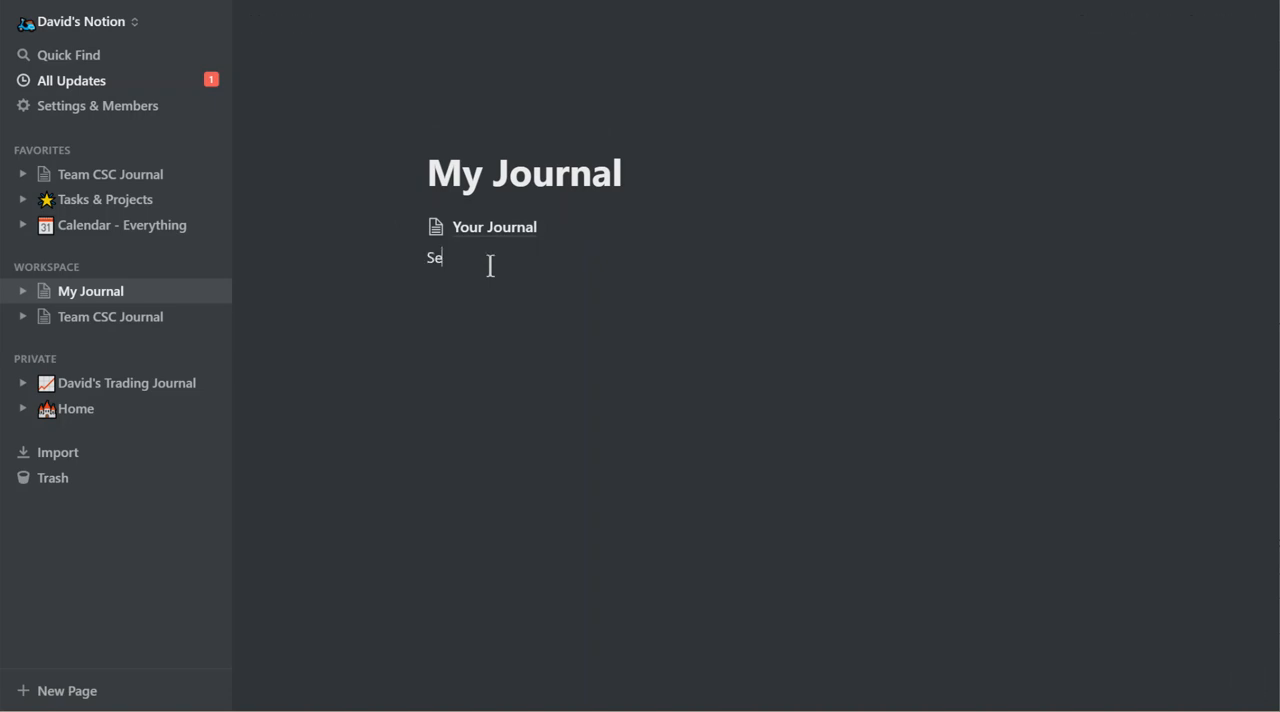
key("BackSpace")
key("BackSpace")
type("/")
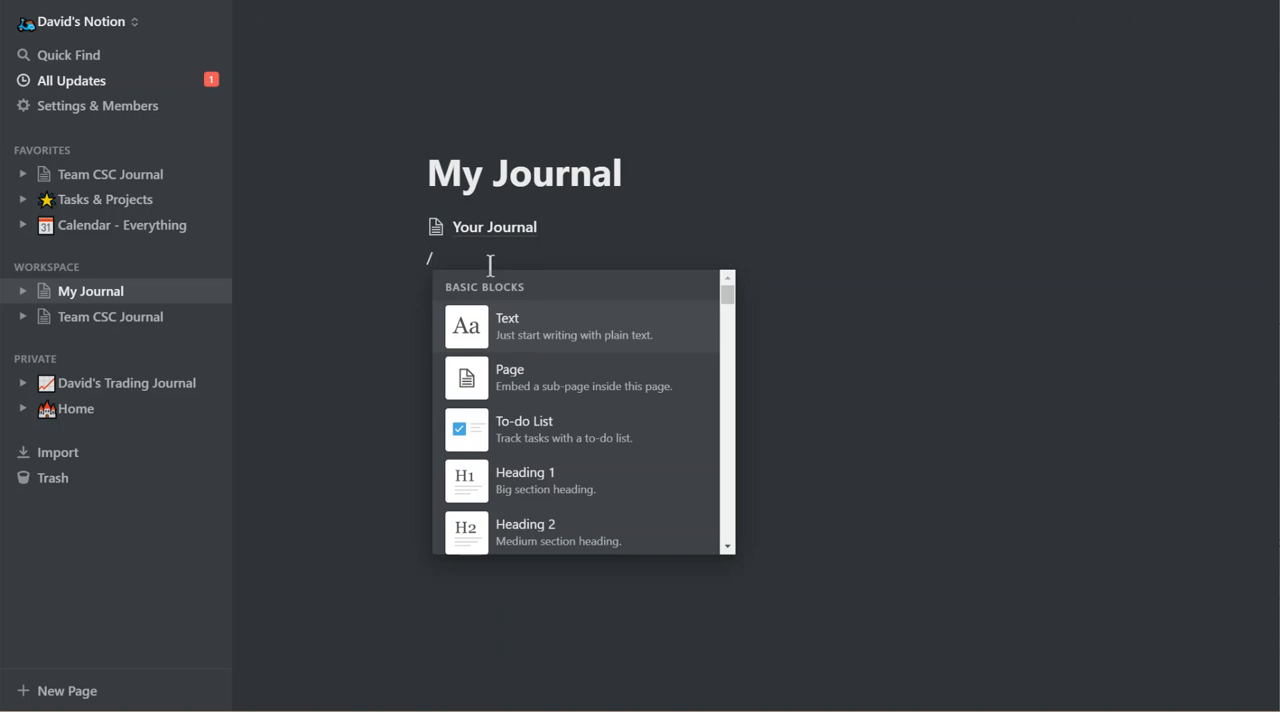
left_click(531, 383)
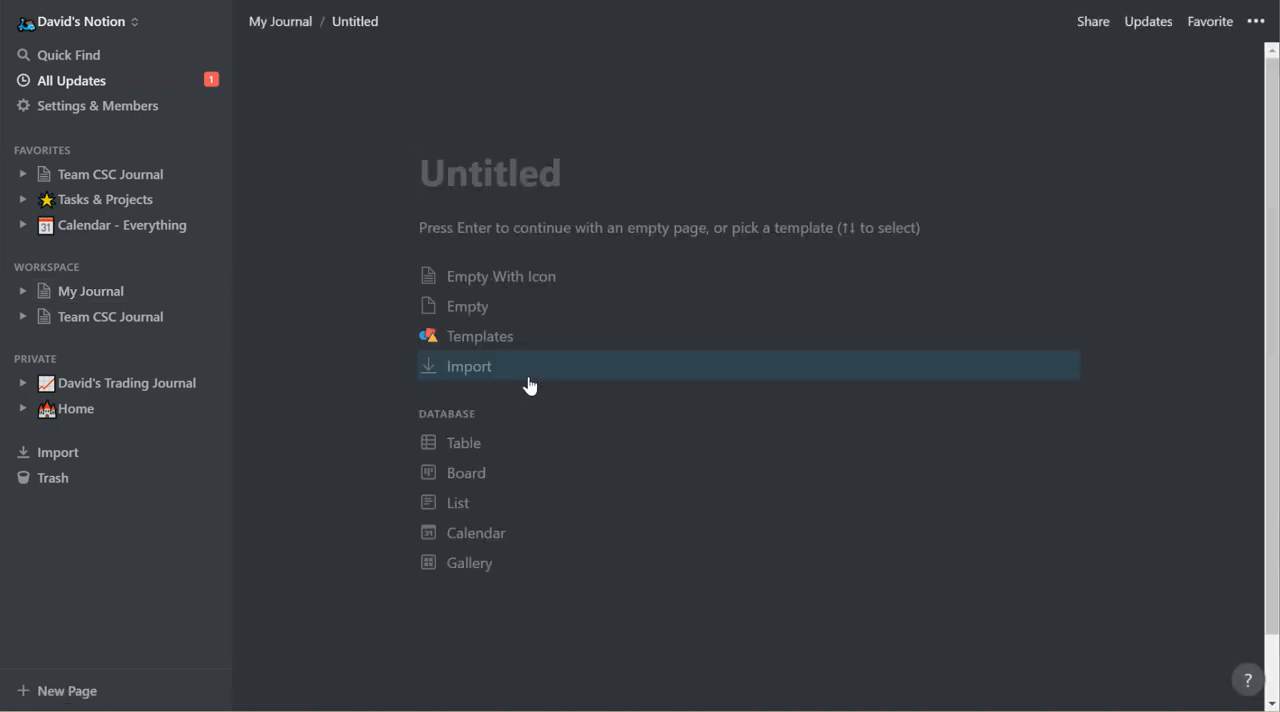
type("Seasonals")
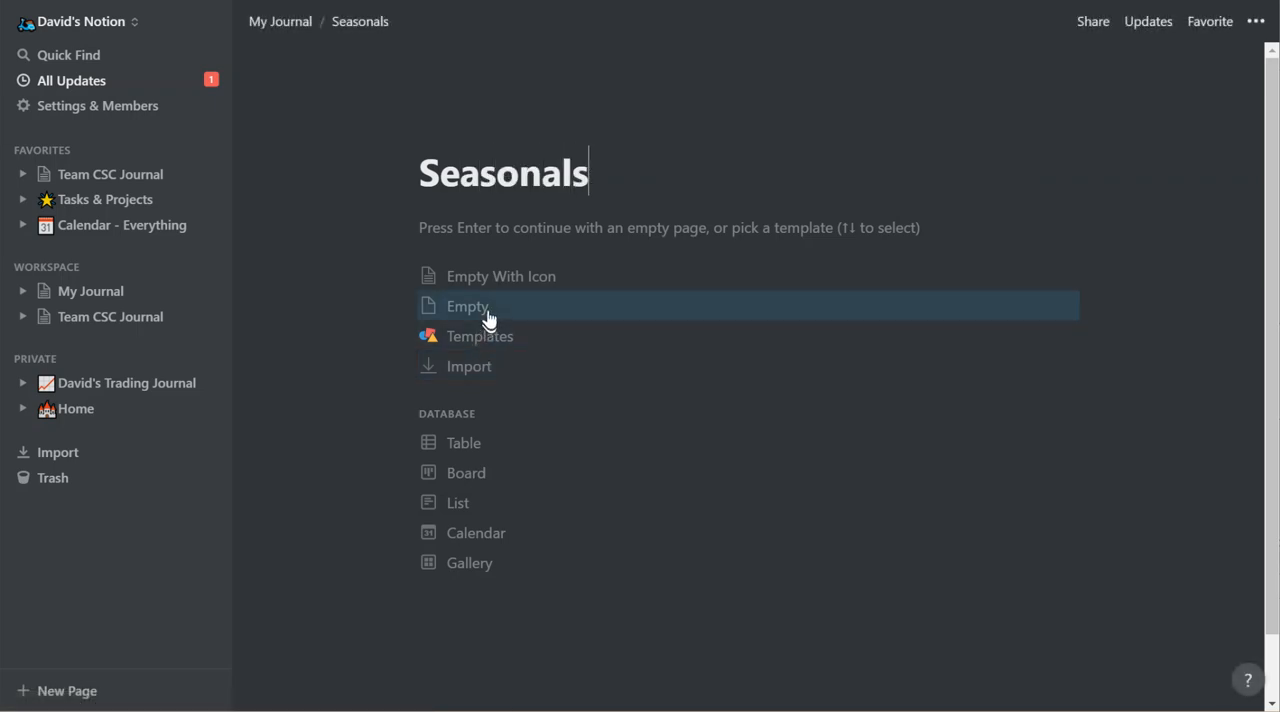
left_click(463, 458)
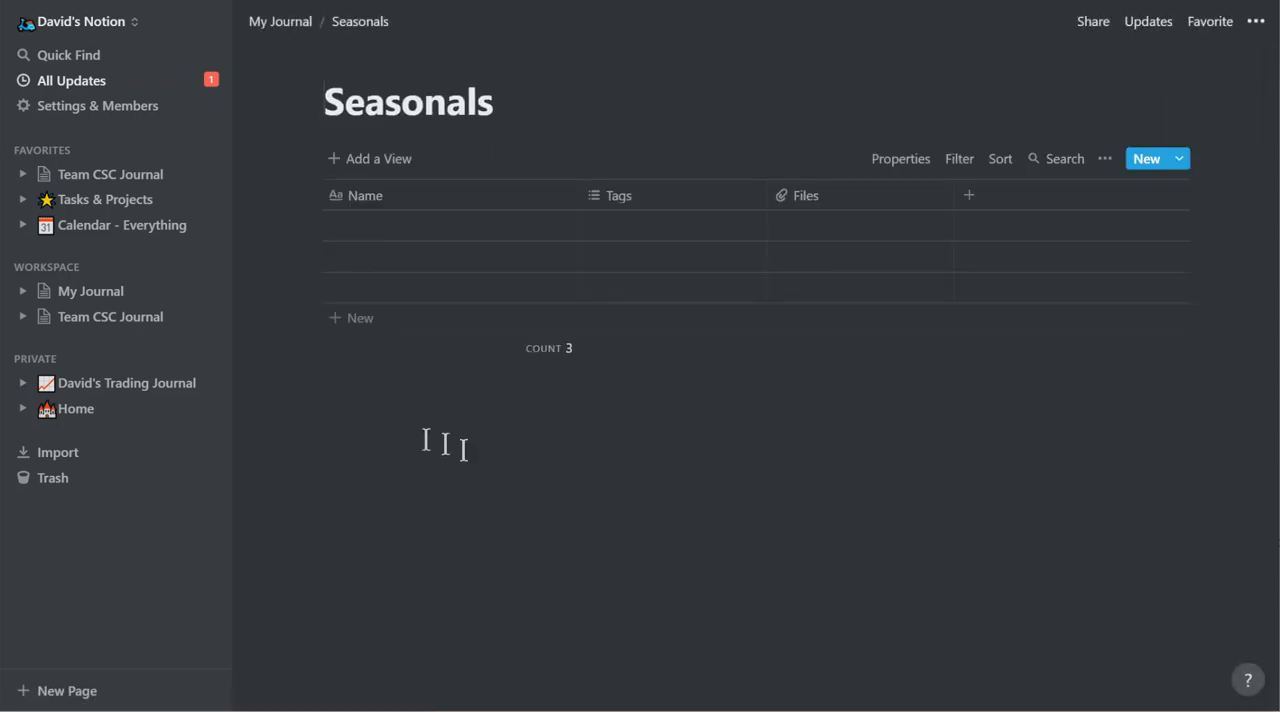
left_click(284, 24)
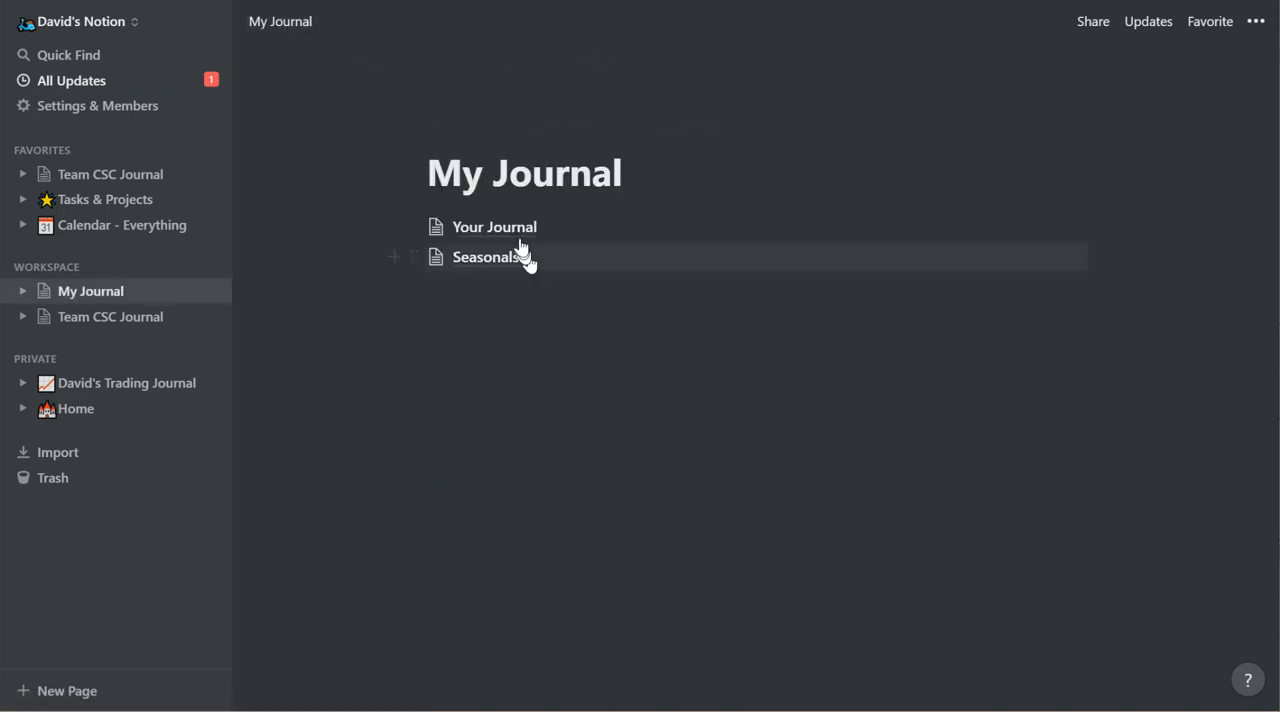
Add a sub-page titled USDA Reports below Seasonals, make it a table database, and return to My Journal.
left_click(445, 293)
type("/page")
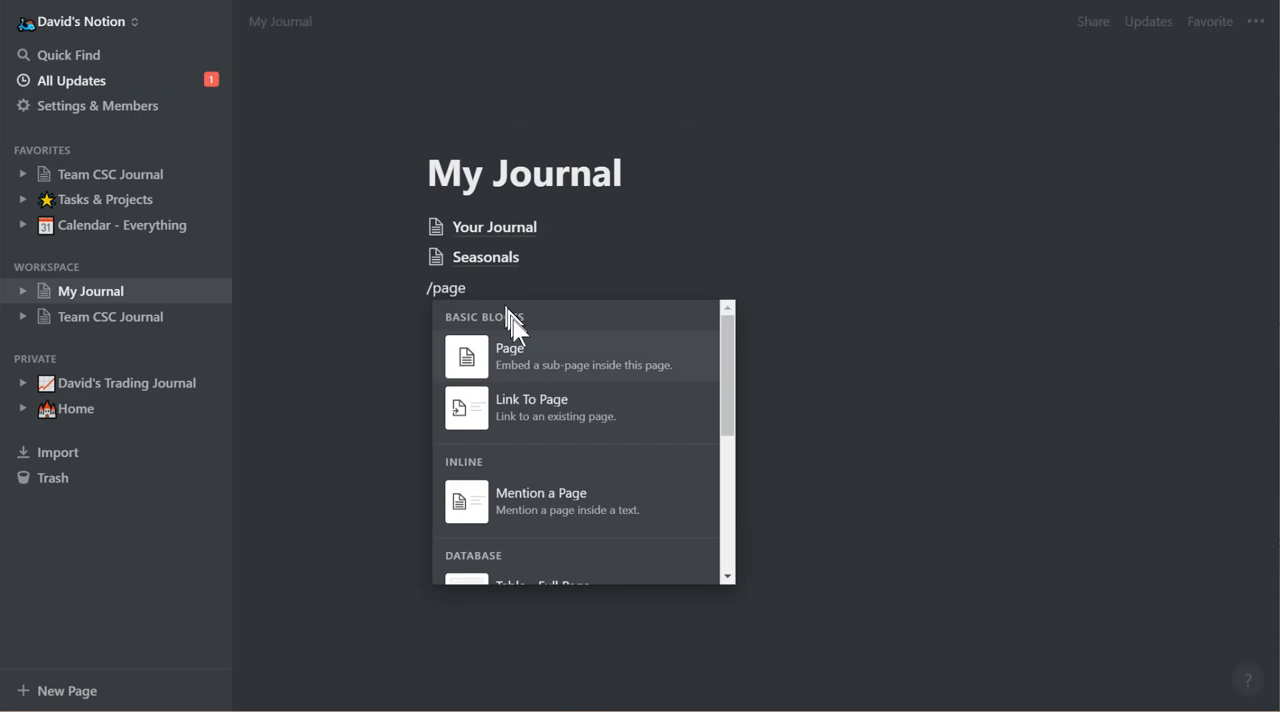
left_click(520, 356)
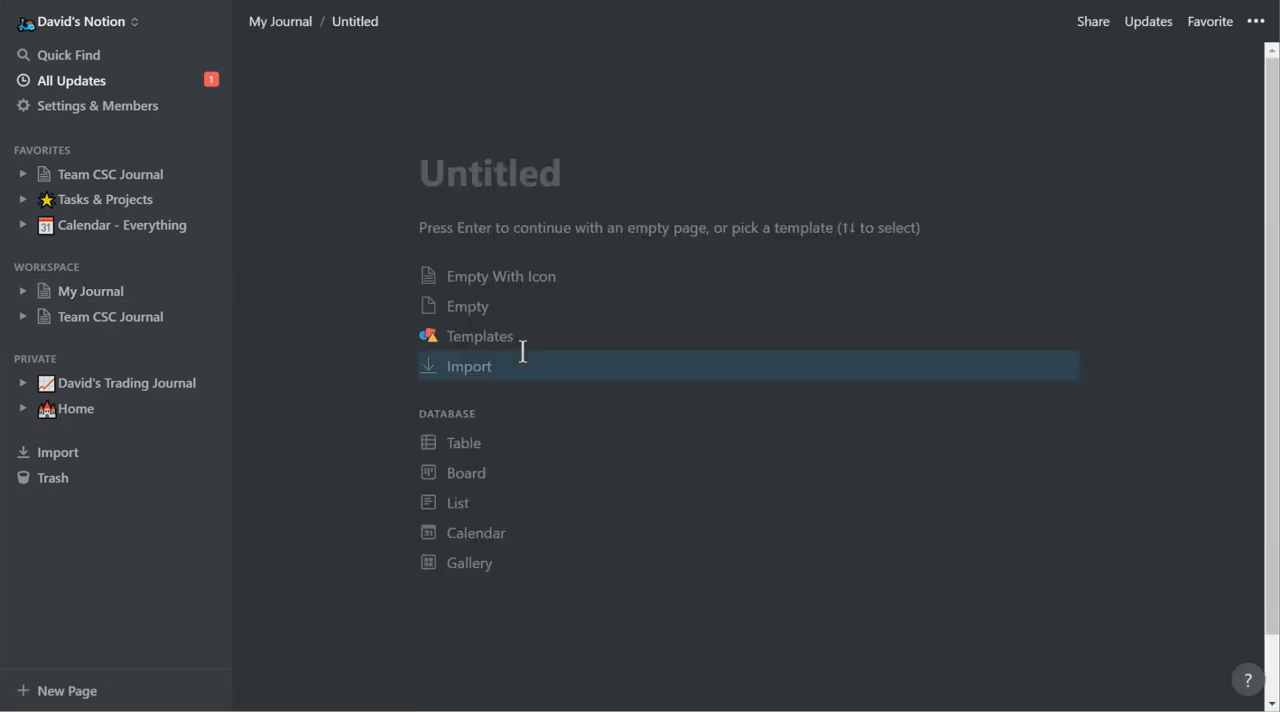
type("USDA Reports")
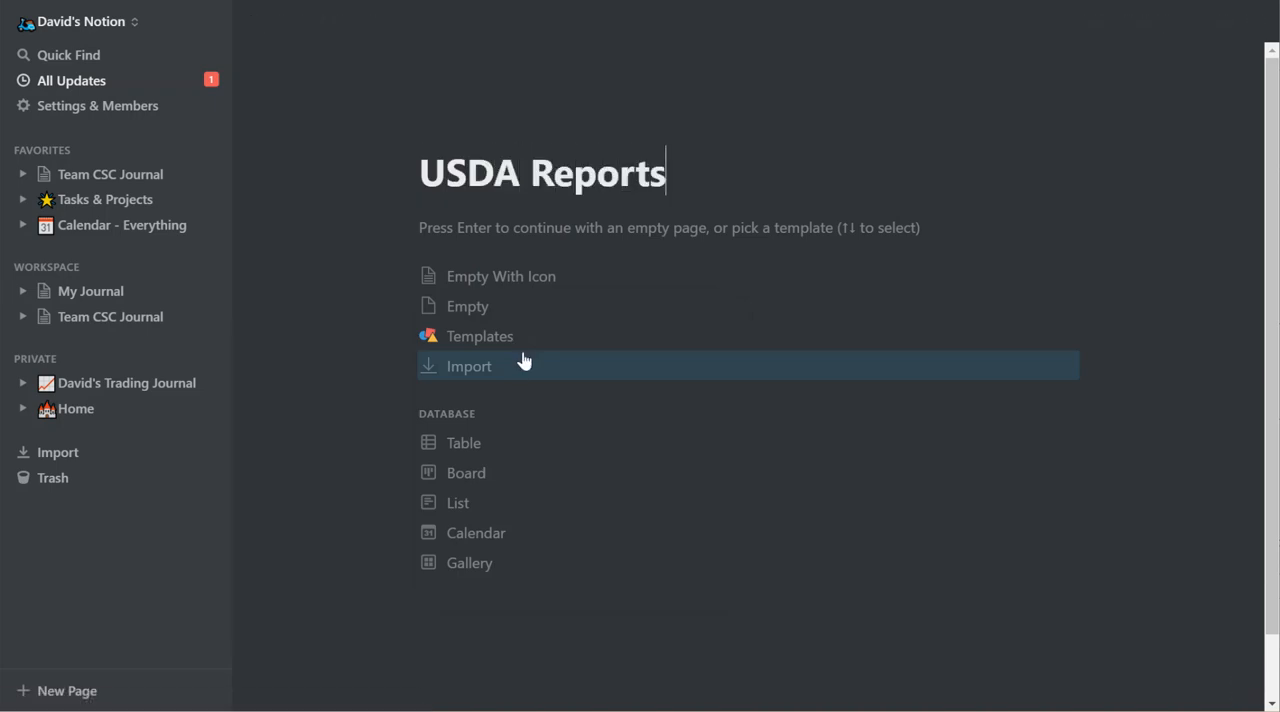
left_click(479, 452)
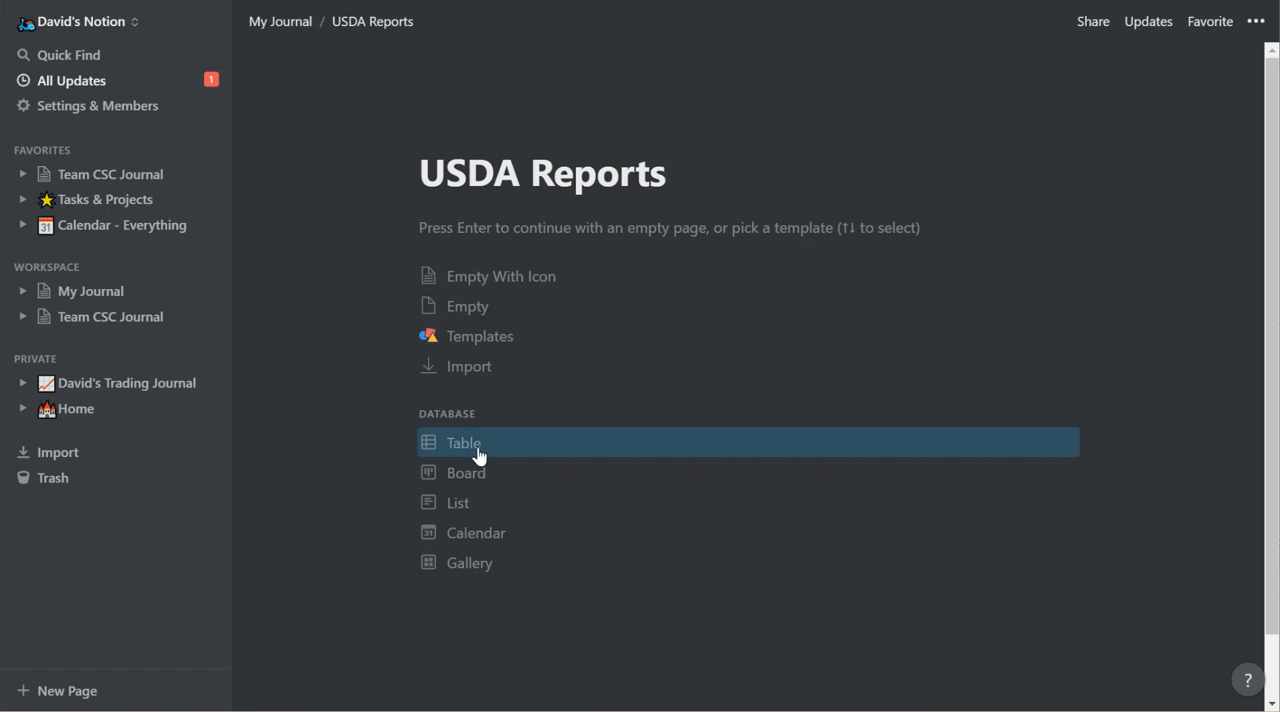
left_click(281, 22)
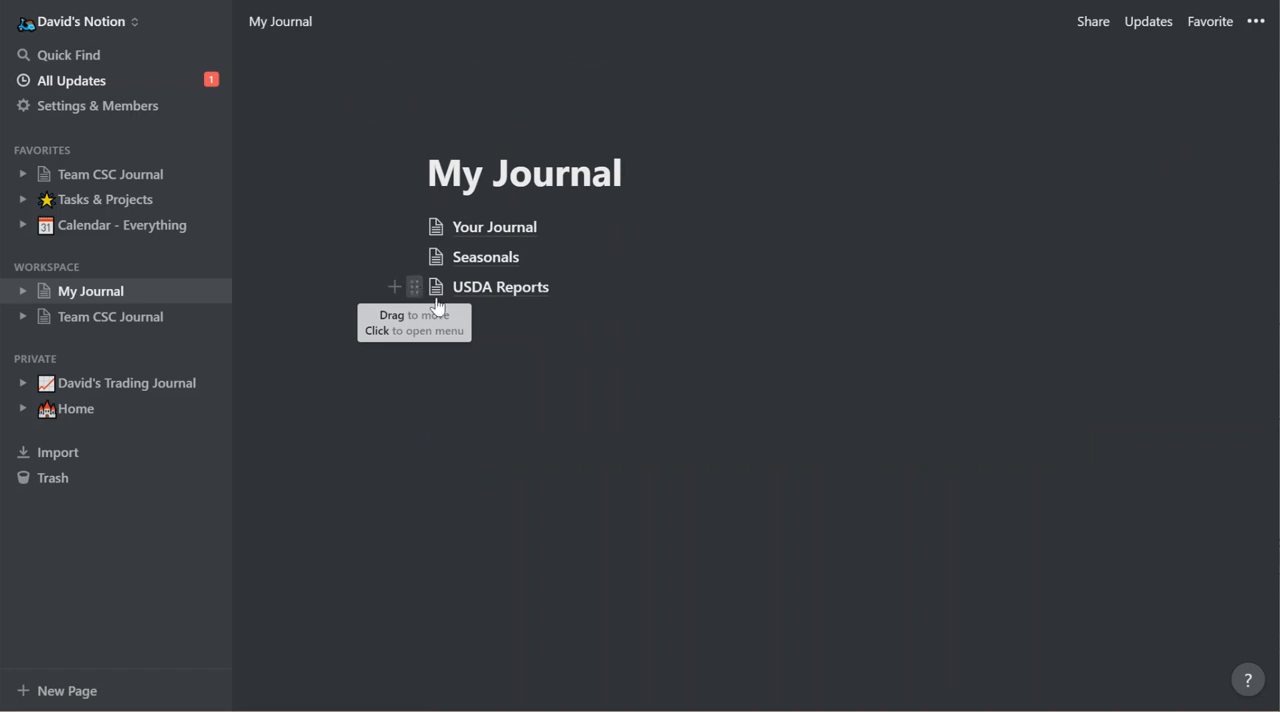
Add a sub-page titled Economic Reports below USDA Reports, and return to My Journal.
left_click(463, 319)
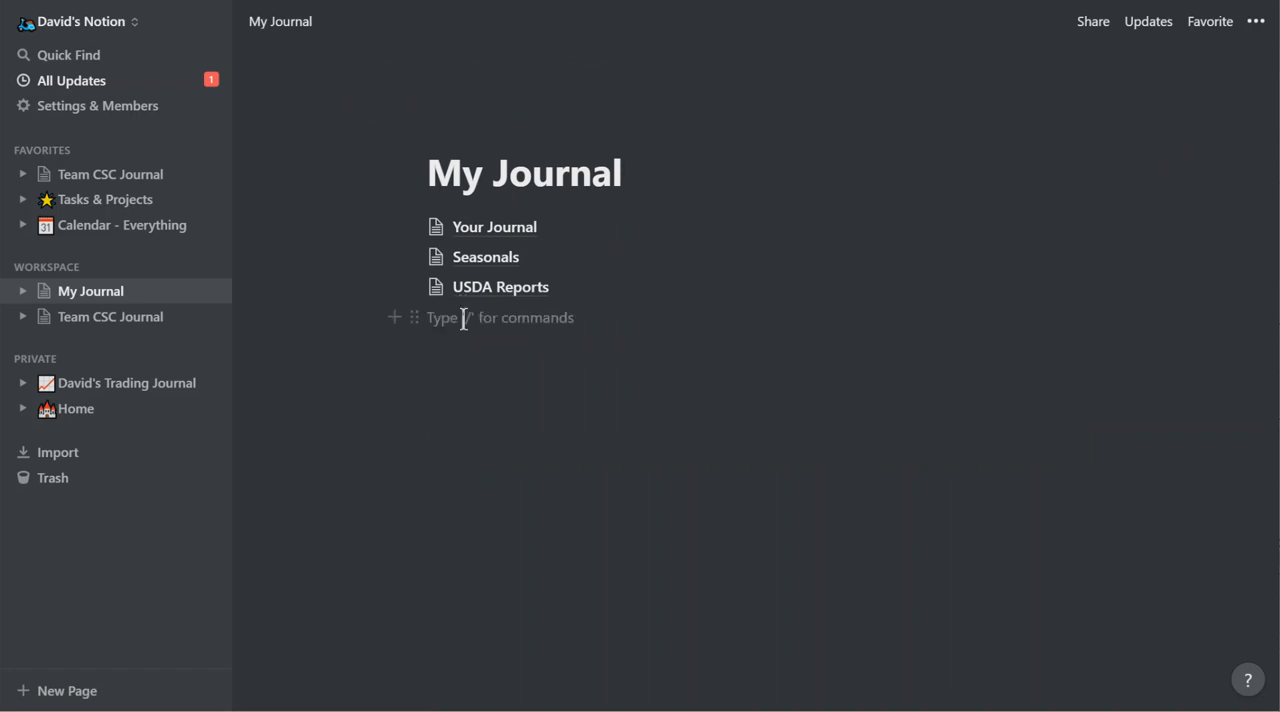
type("/")
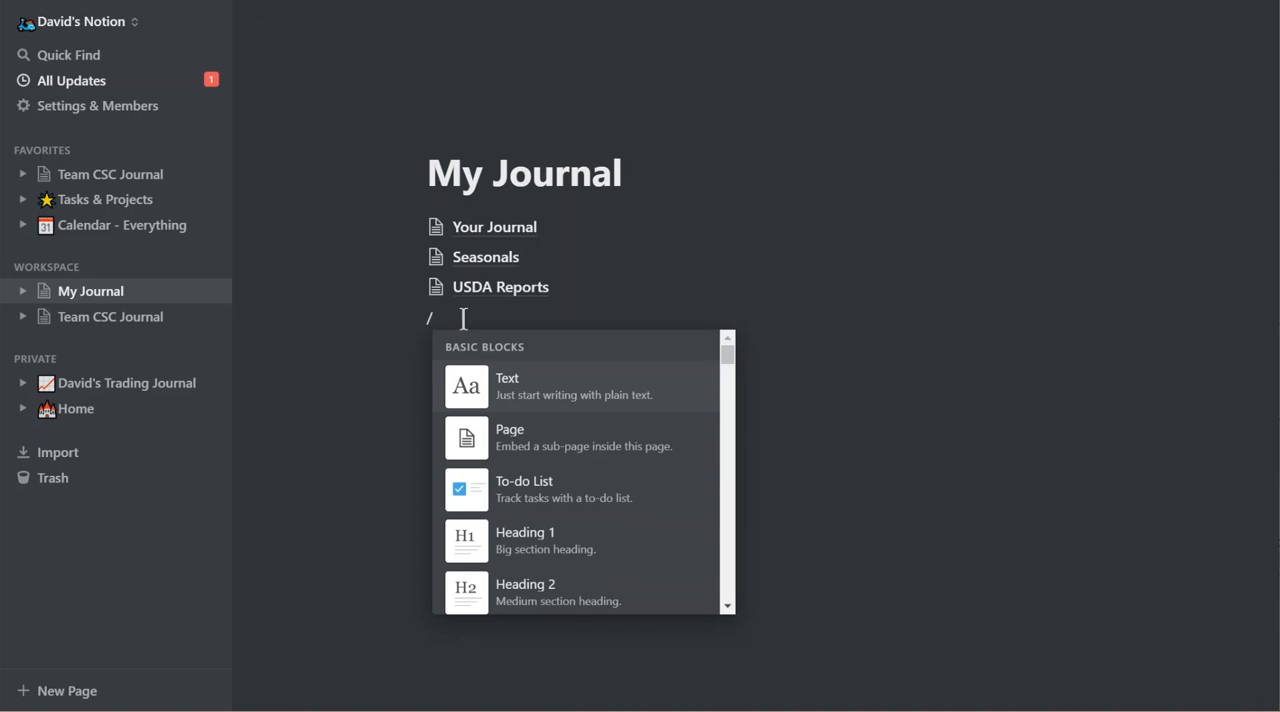
left_click(512, 437)
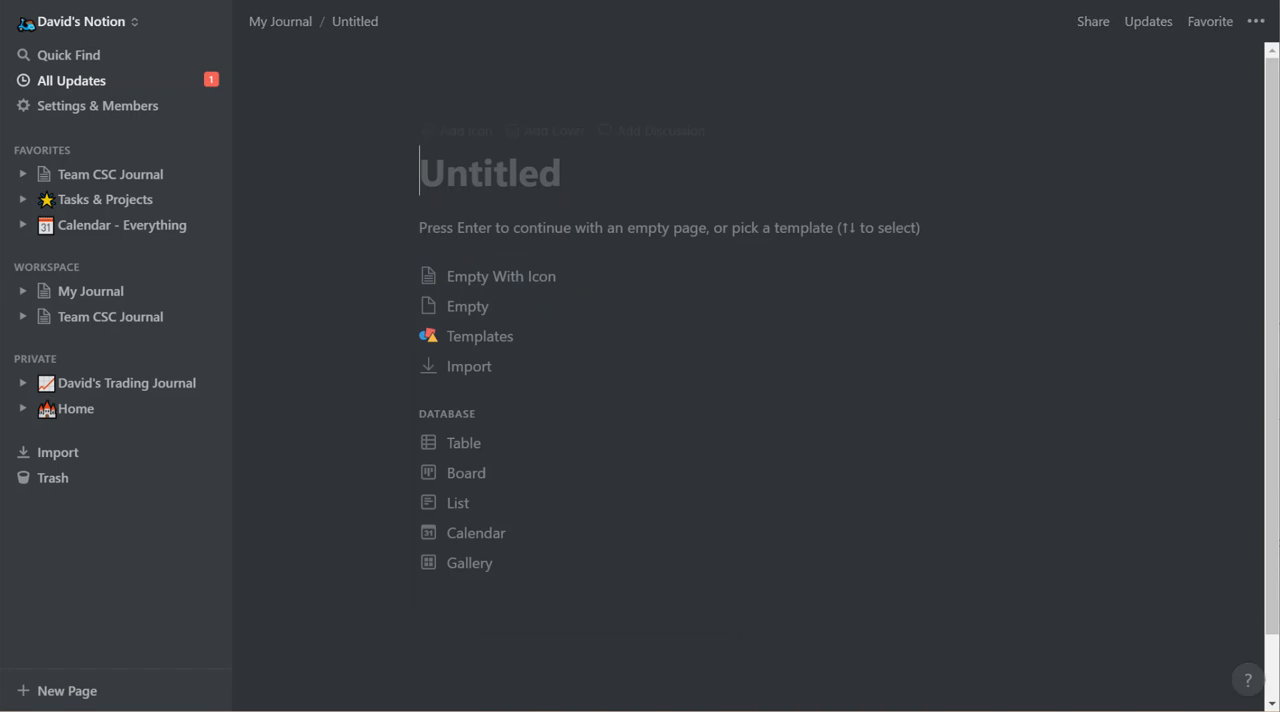
type("Economic Reports")
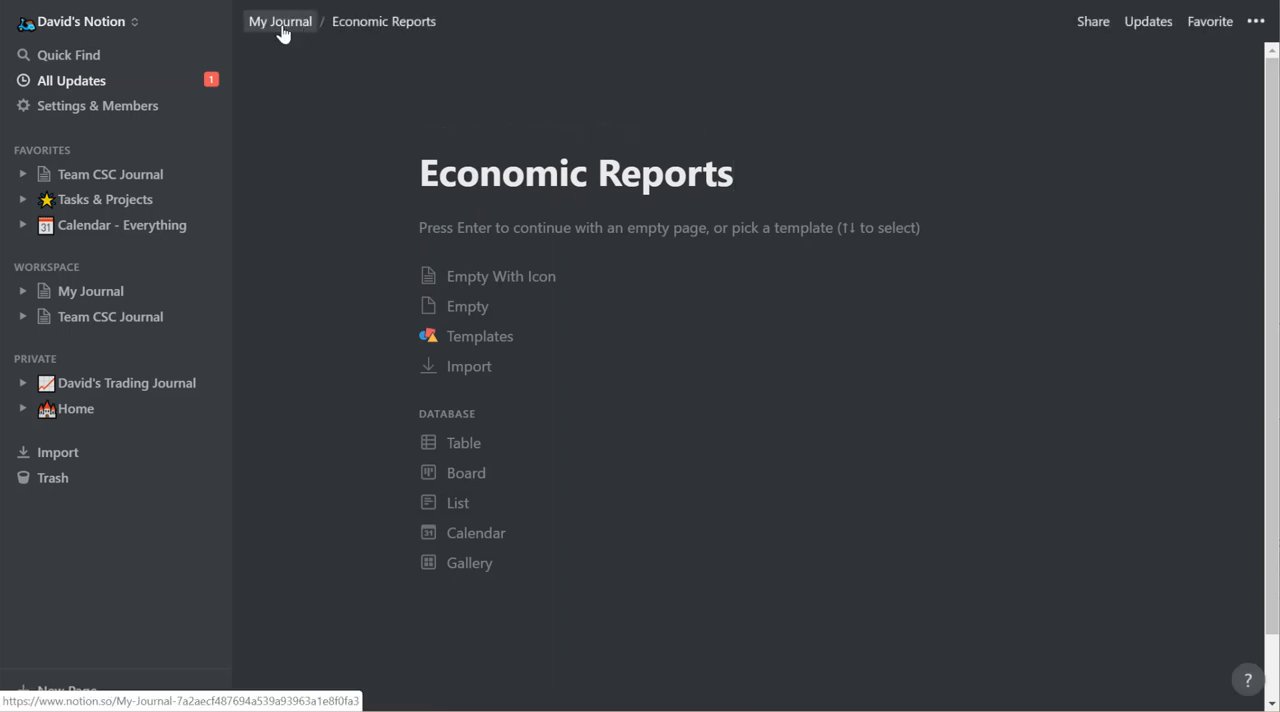
left_click(281, 25)
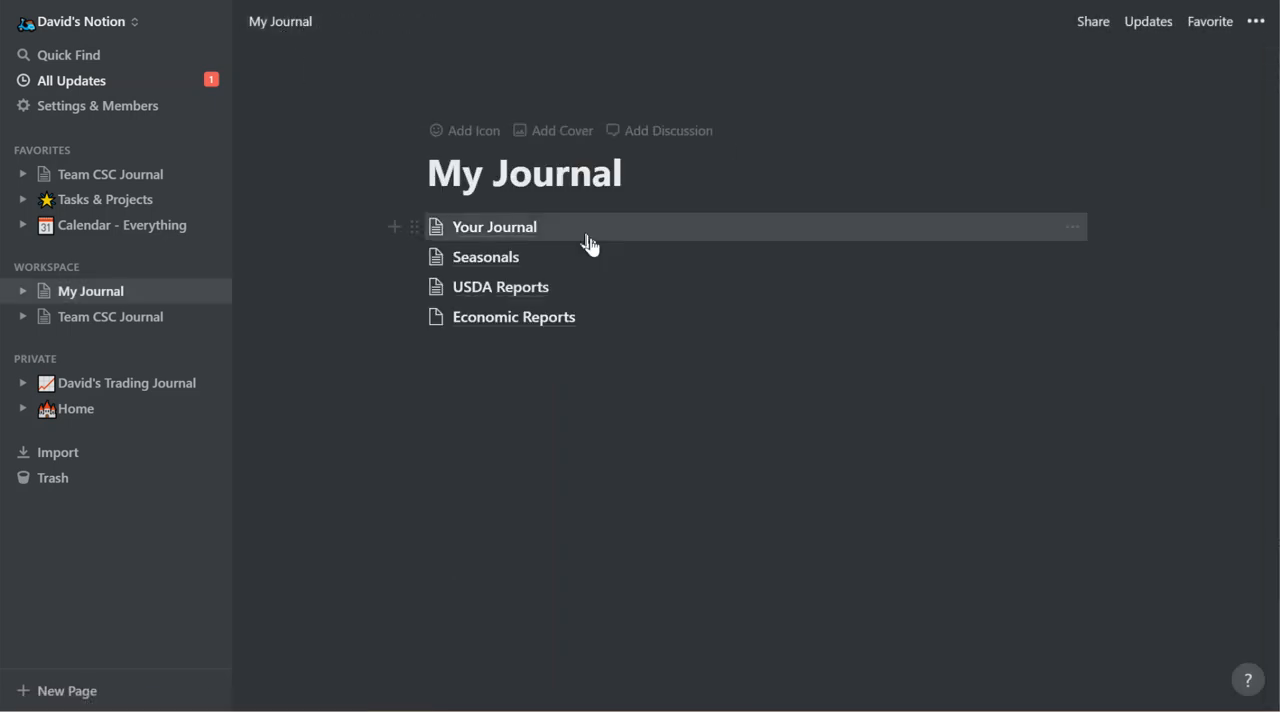
Look at the Seasonals table from the My Journal page, and return to My Journal.
left_click(484, 262)
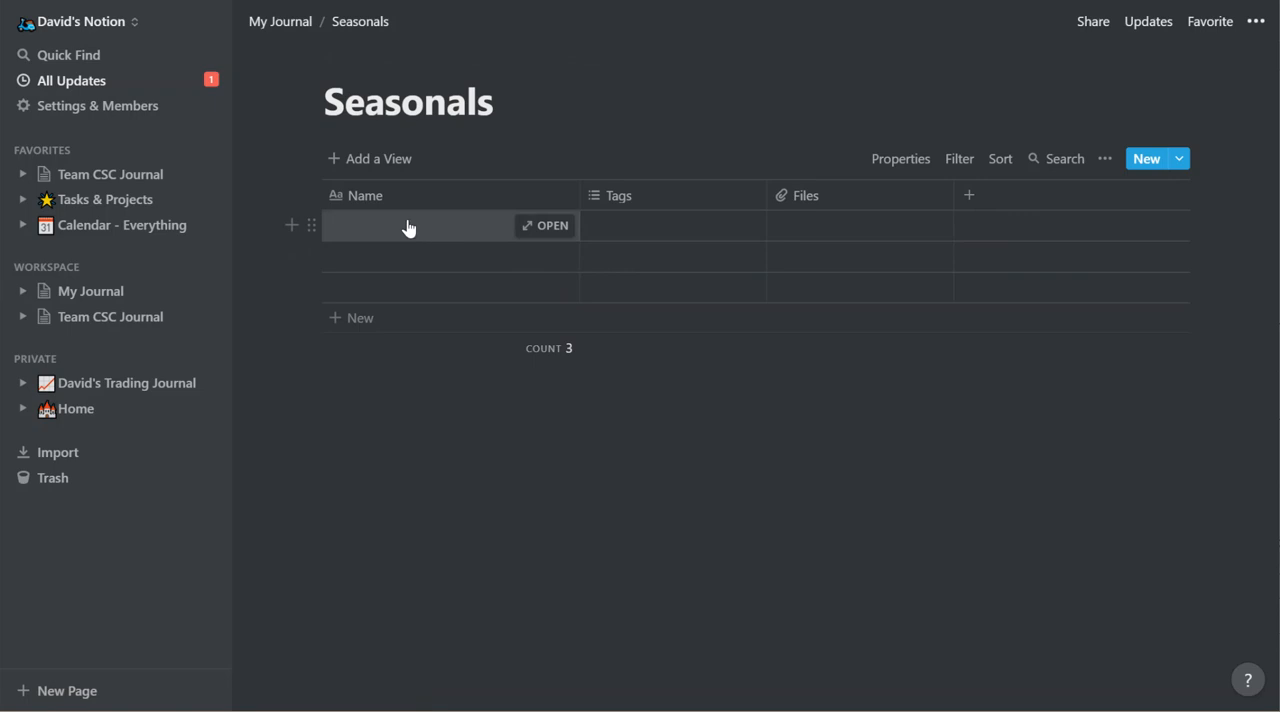
left_click(286, 32)
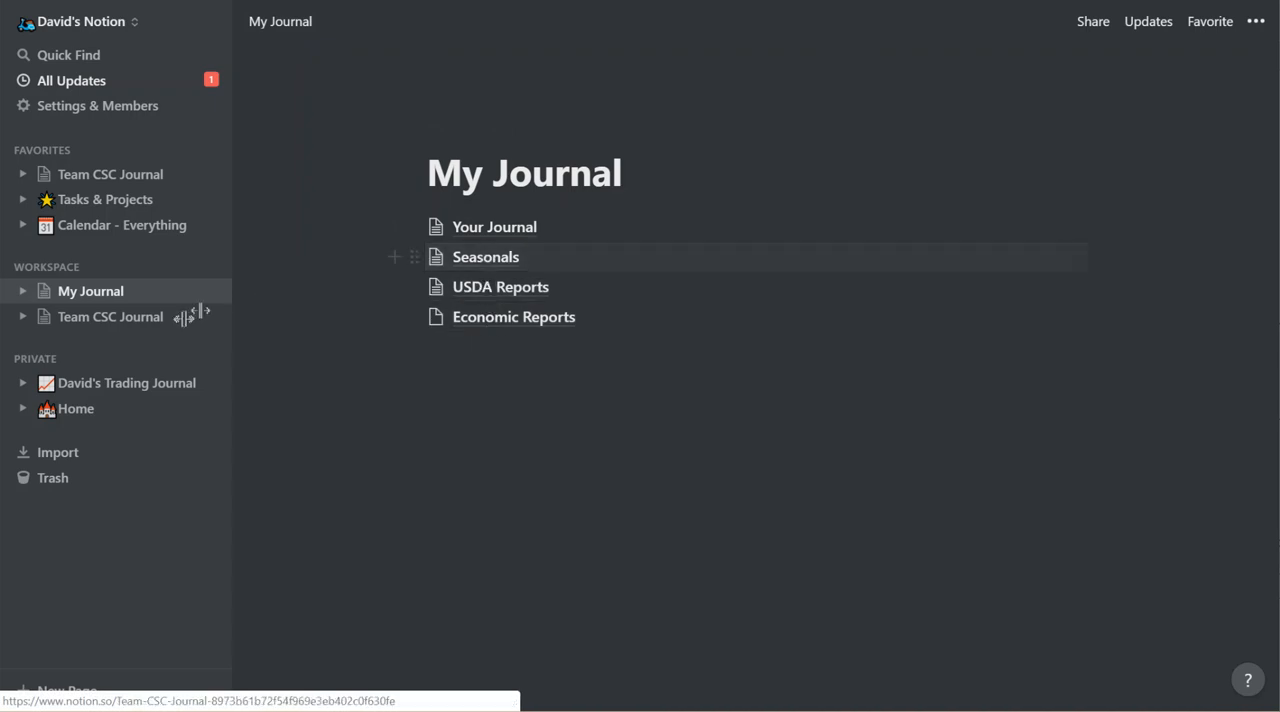
View the June 3rd, 2019 video full screen in Team CSC Journal's Live Daily Webinar Recordings, collapse June 2019, and return to My Journal.
left_click(133, 318)
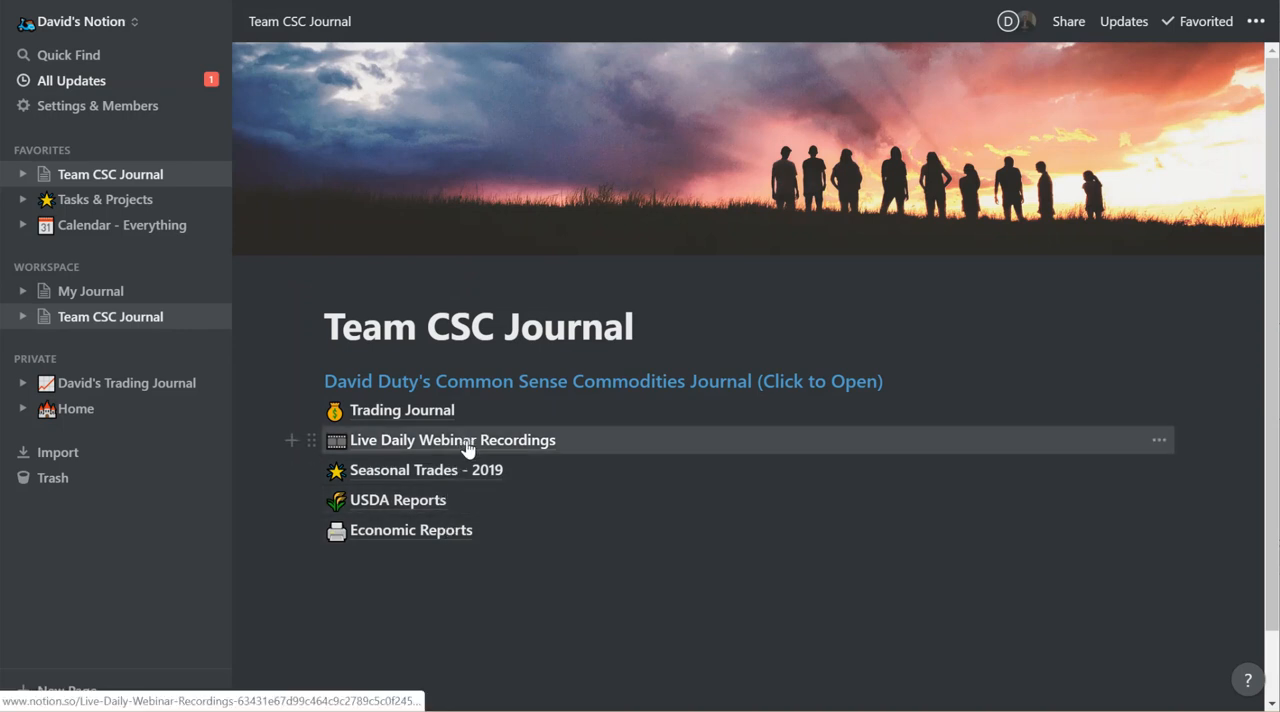
left_click(394, 447)
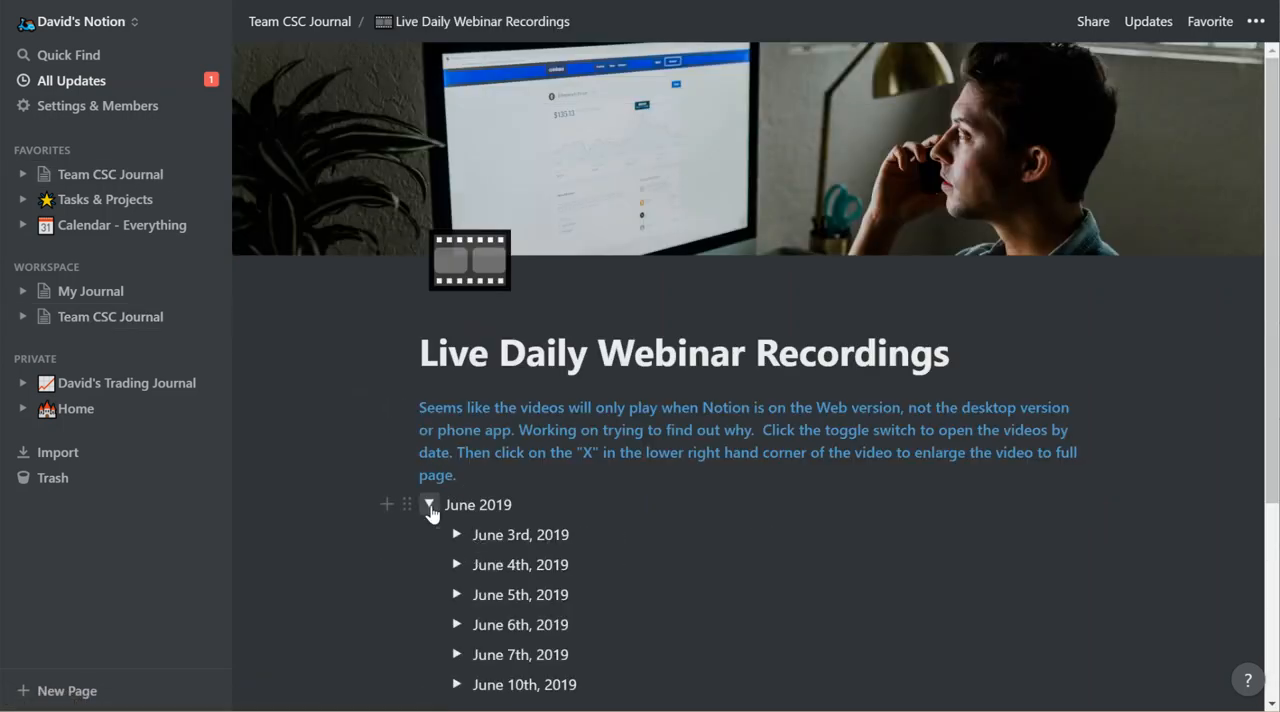
left_click(457, 536)
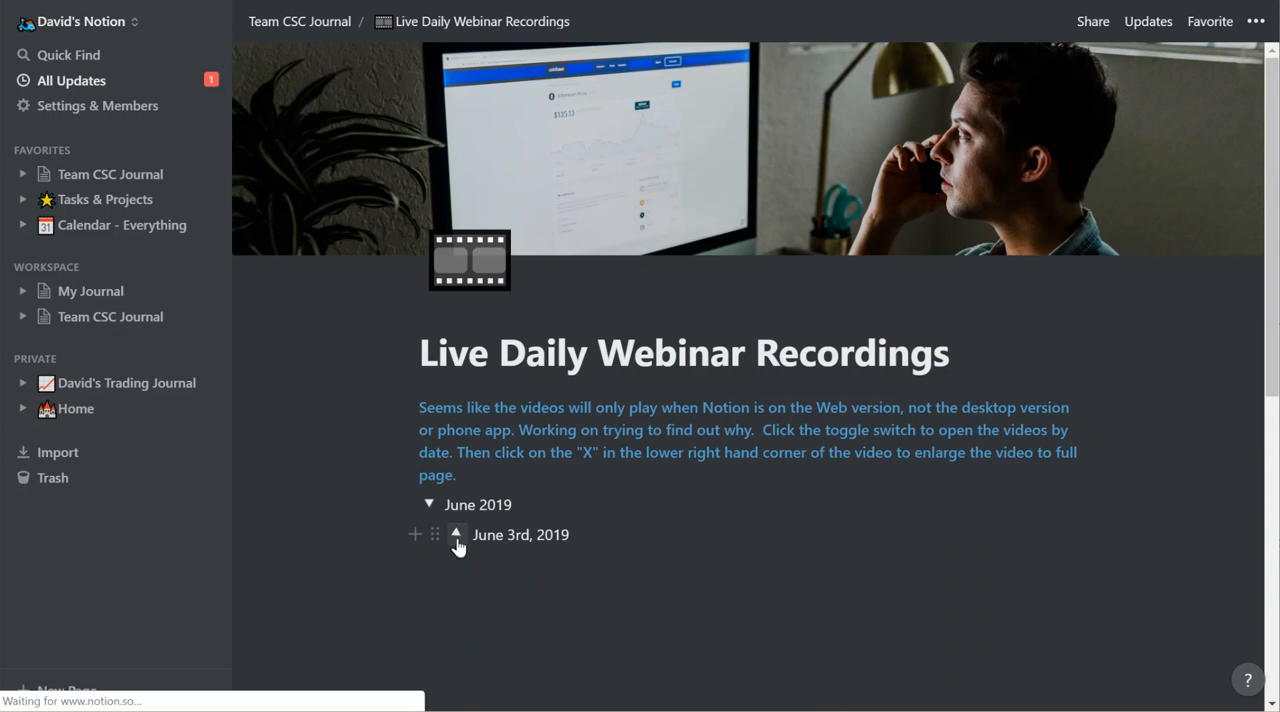
scroll(520, 573, "down", 4)
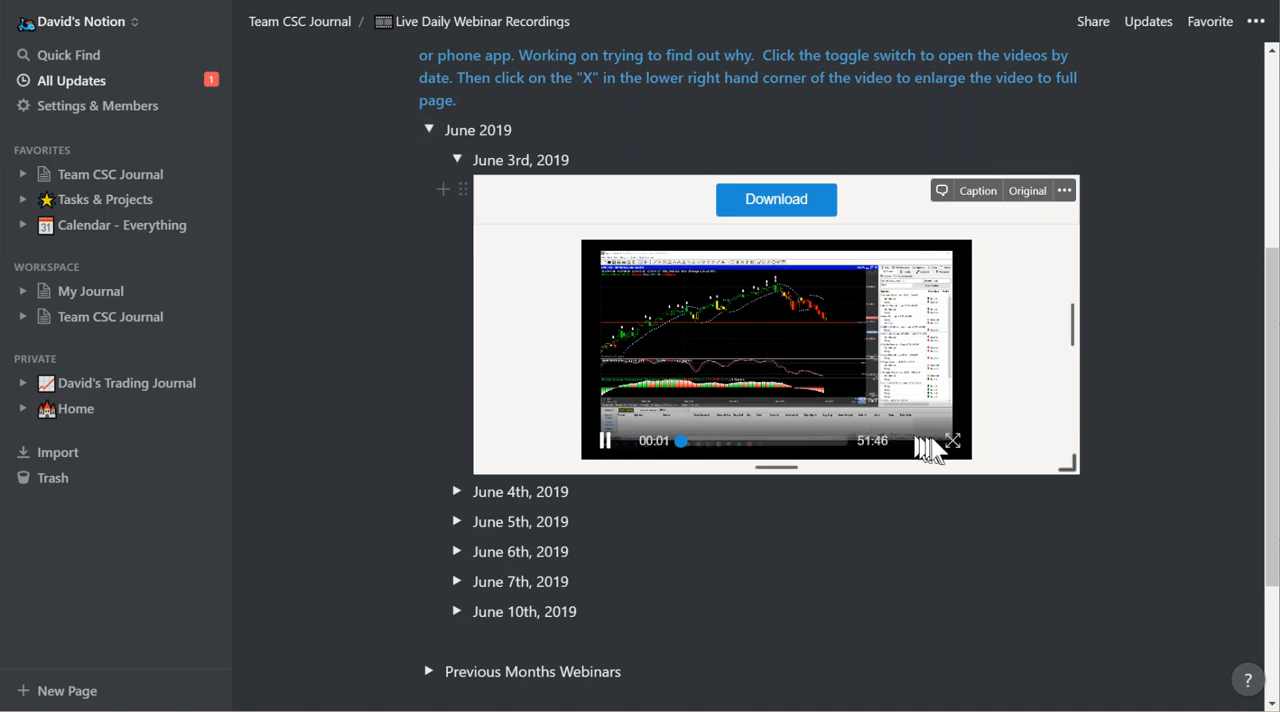
left_click(952, 441)
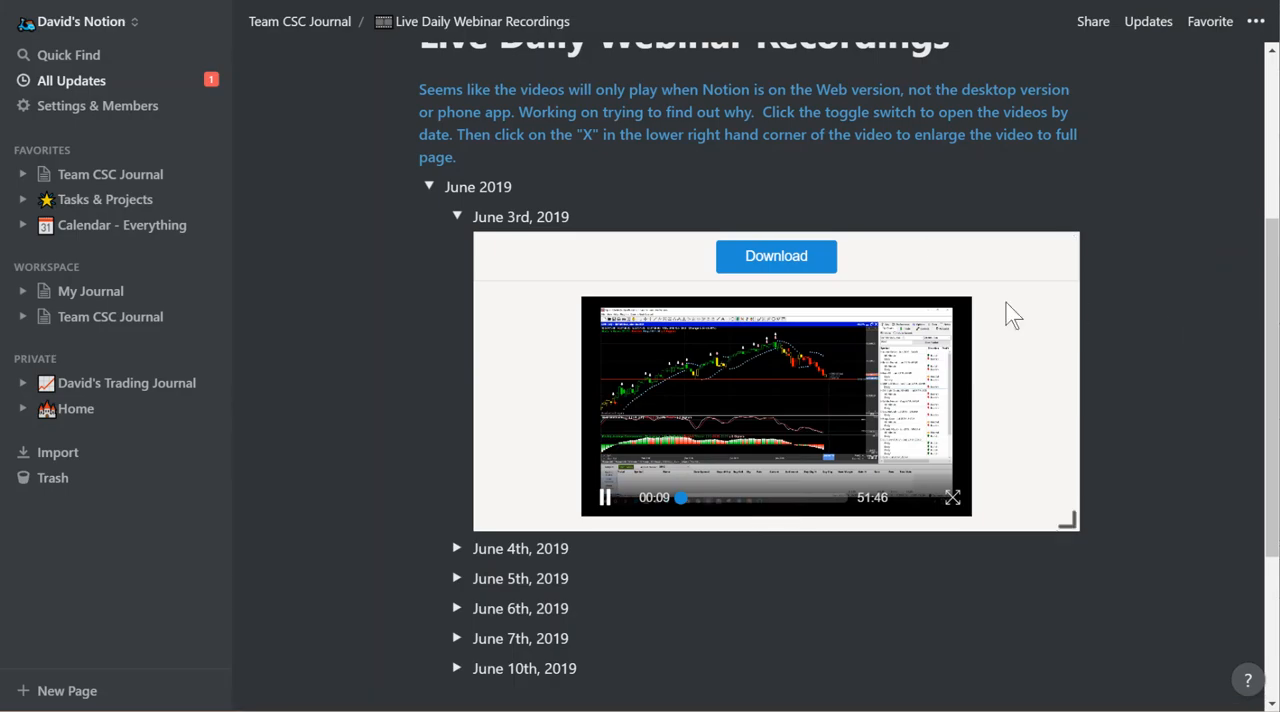
left_click(428, 187)
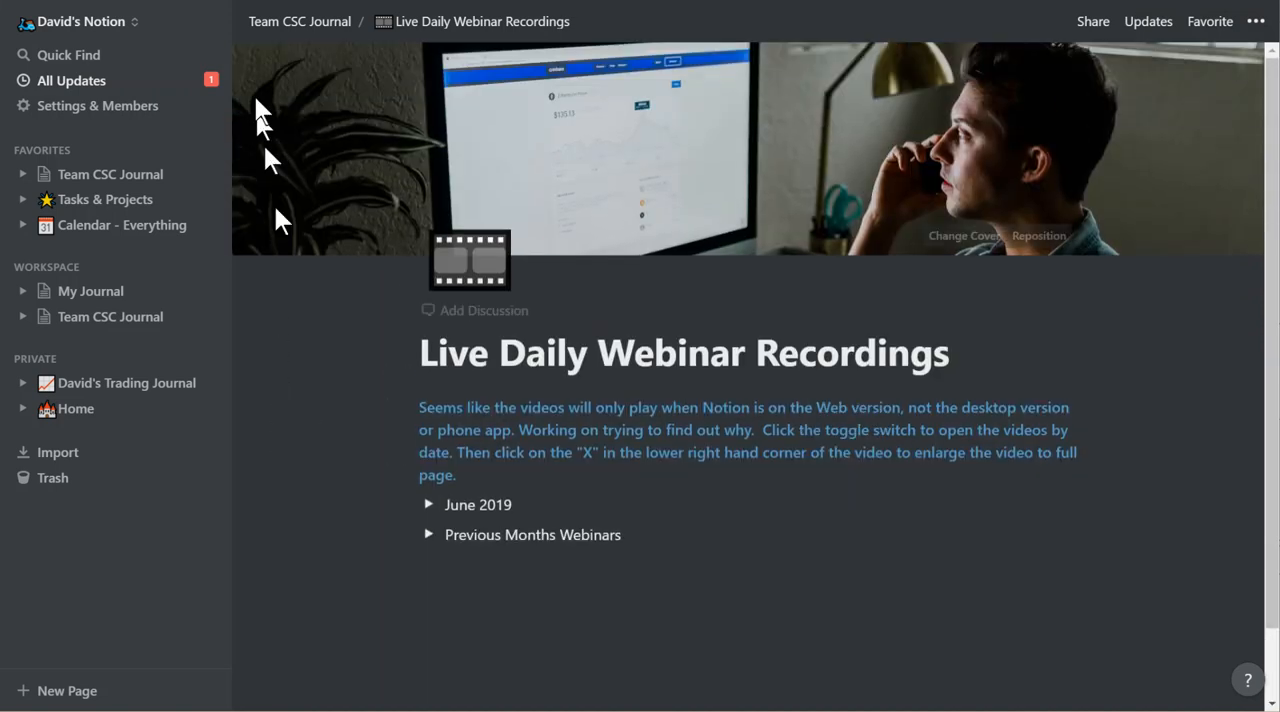
left_click(100, 294)
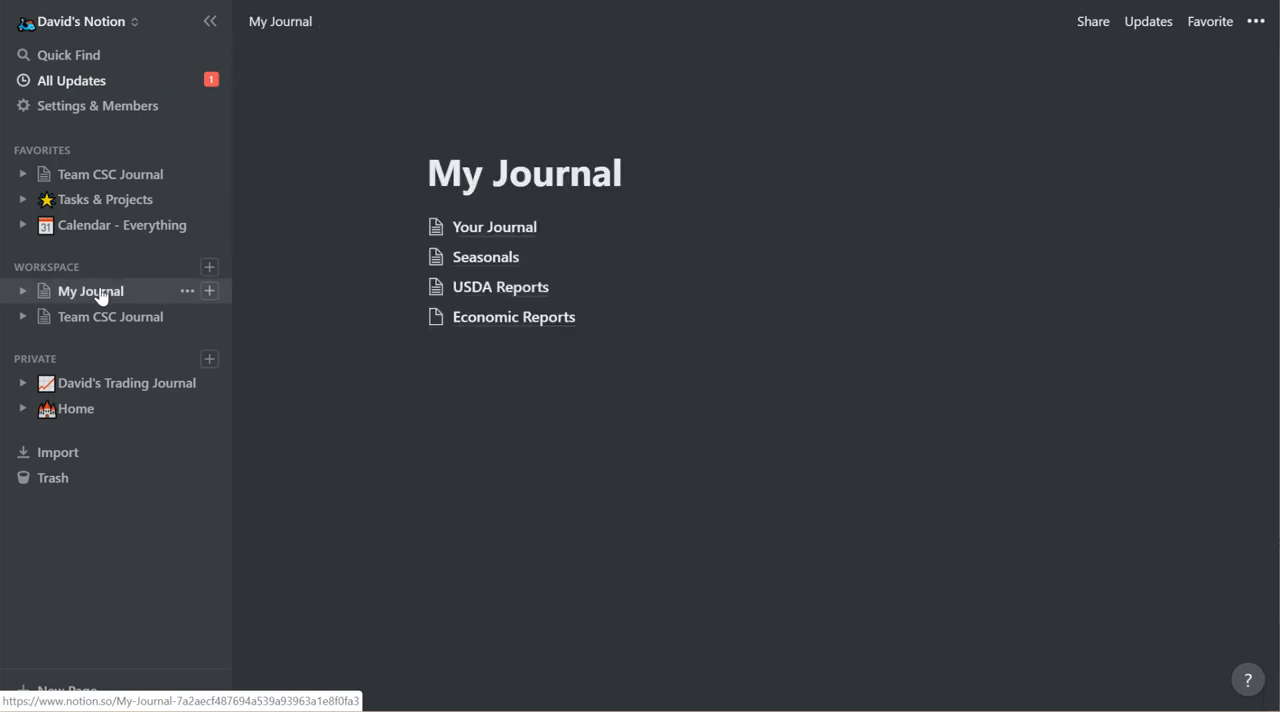
Open the Vehicles page under Home and view the Maintience page listed under Amarok.
left_click(23, 409)
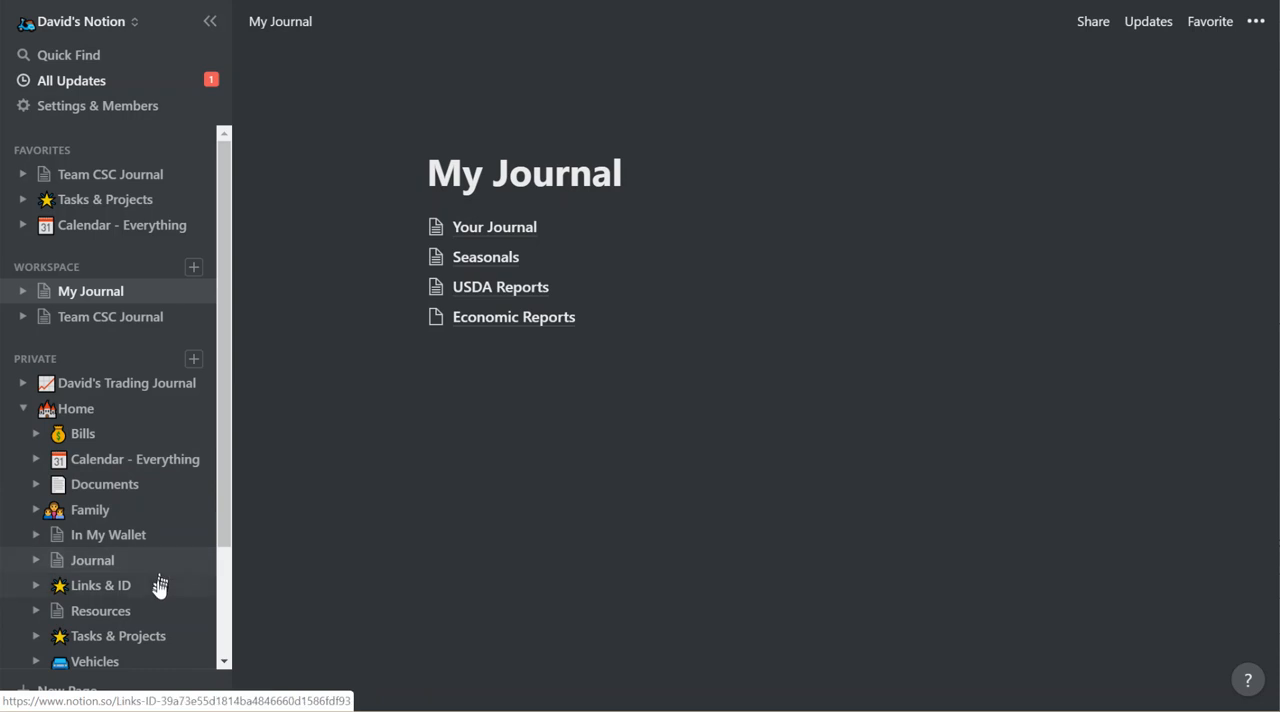
left_click(100, 663)
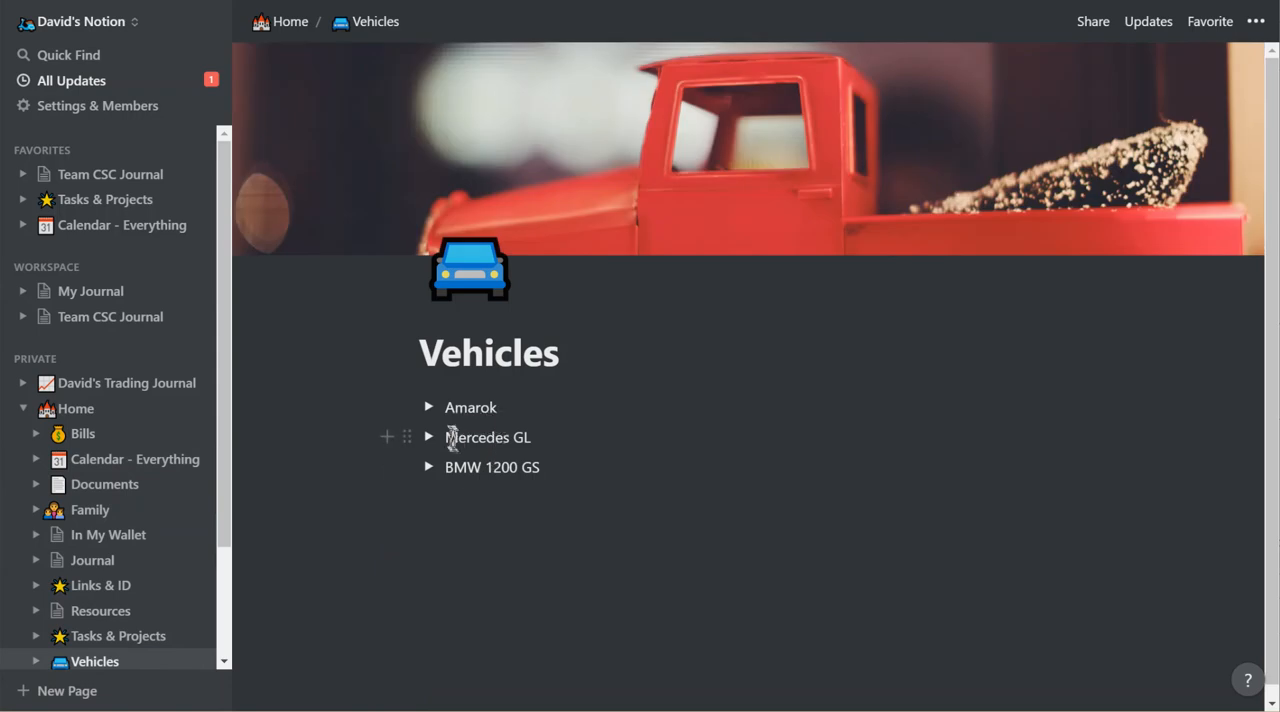
left_click(429, 407)
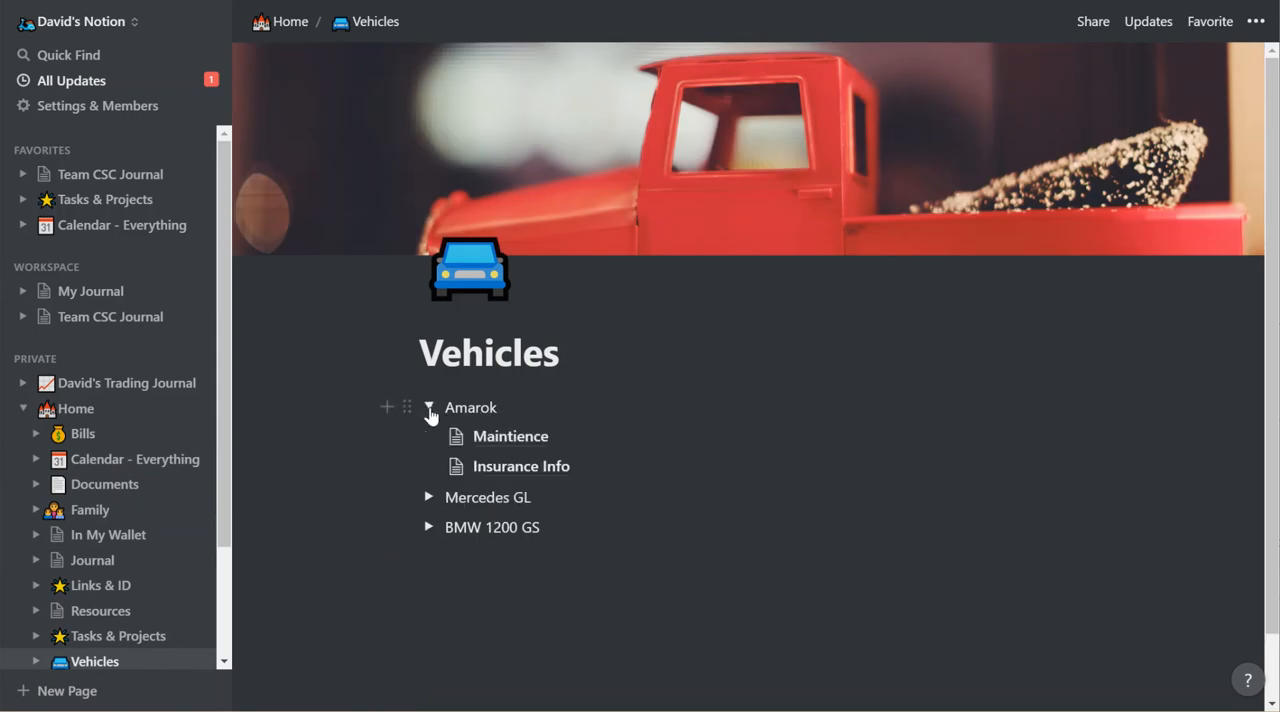
left_click(531, 442)
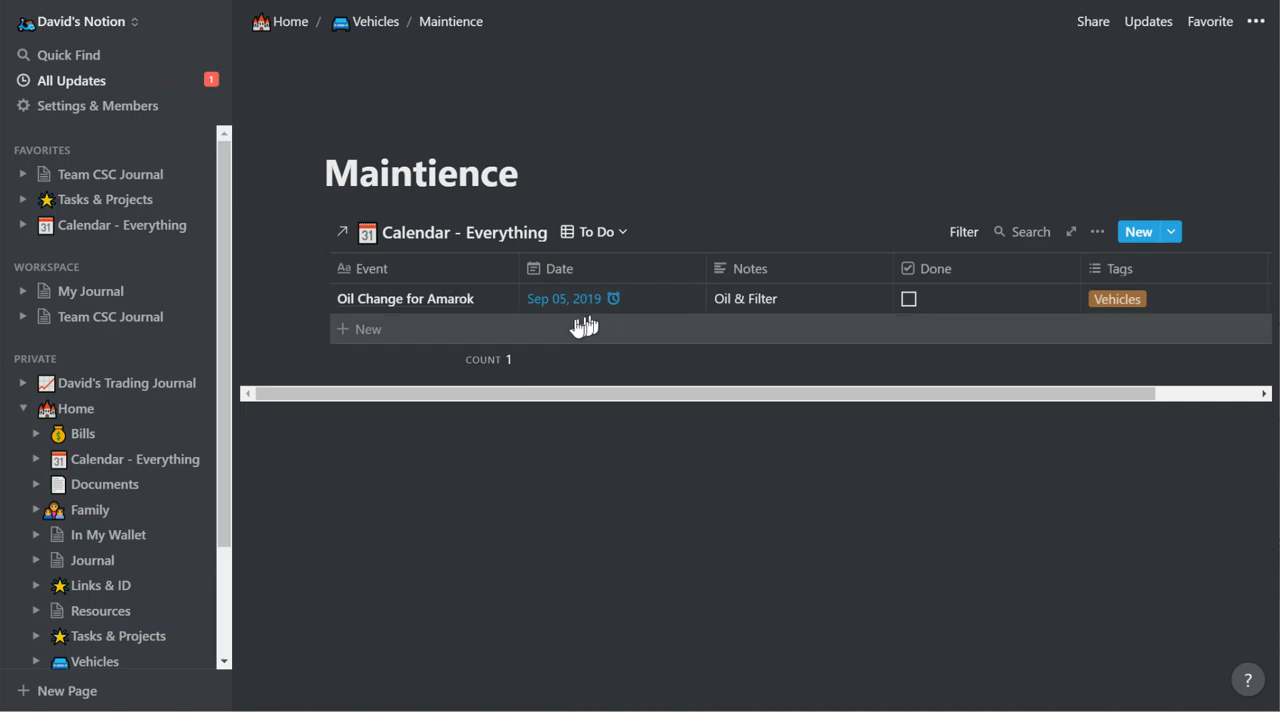
Inspect the date and reminder settings of the Oil Change for Amarok entry, and return to My Journal by way of Home.
left_click(638, 312)
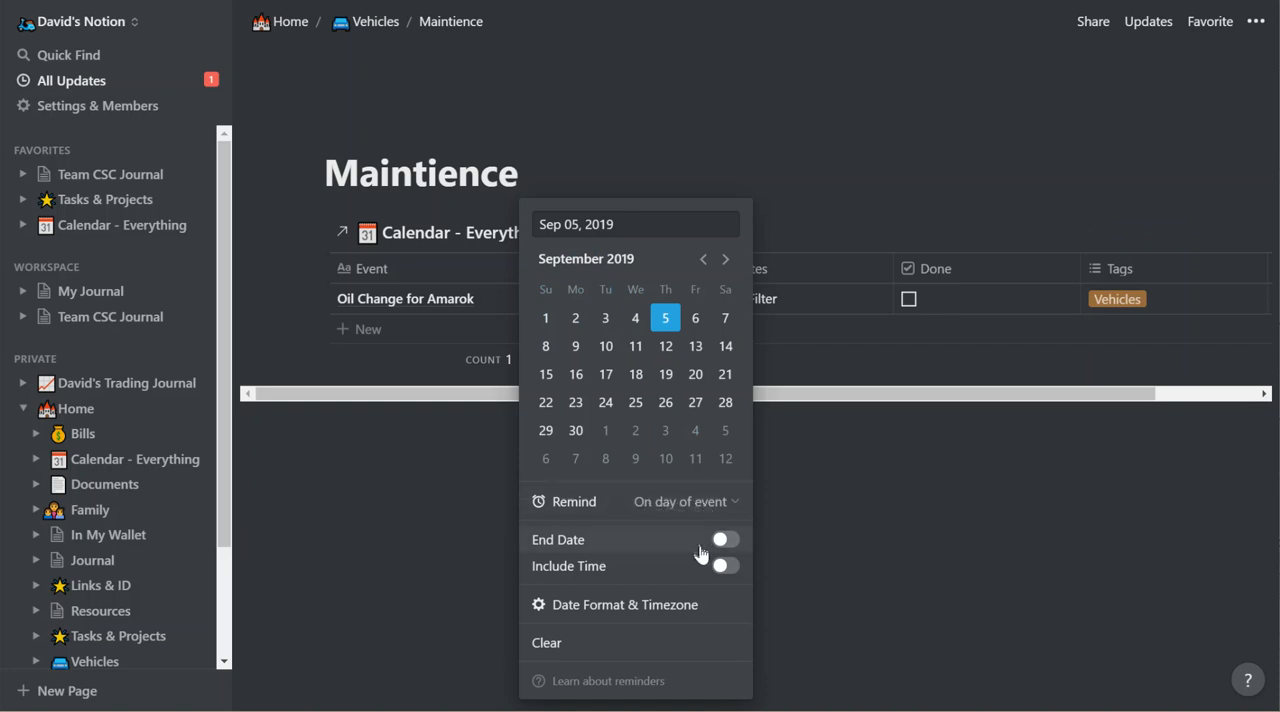
left_click(342, 556)
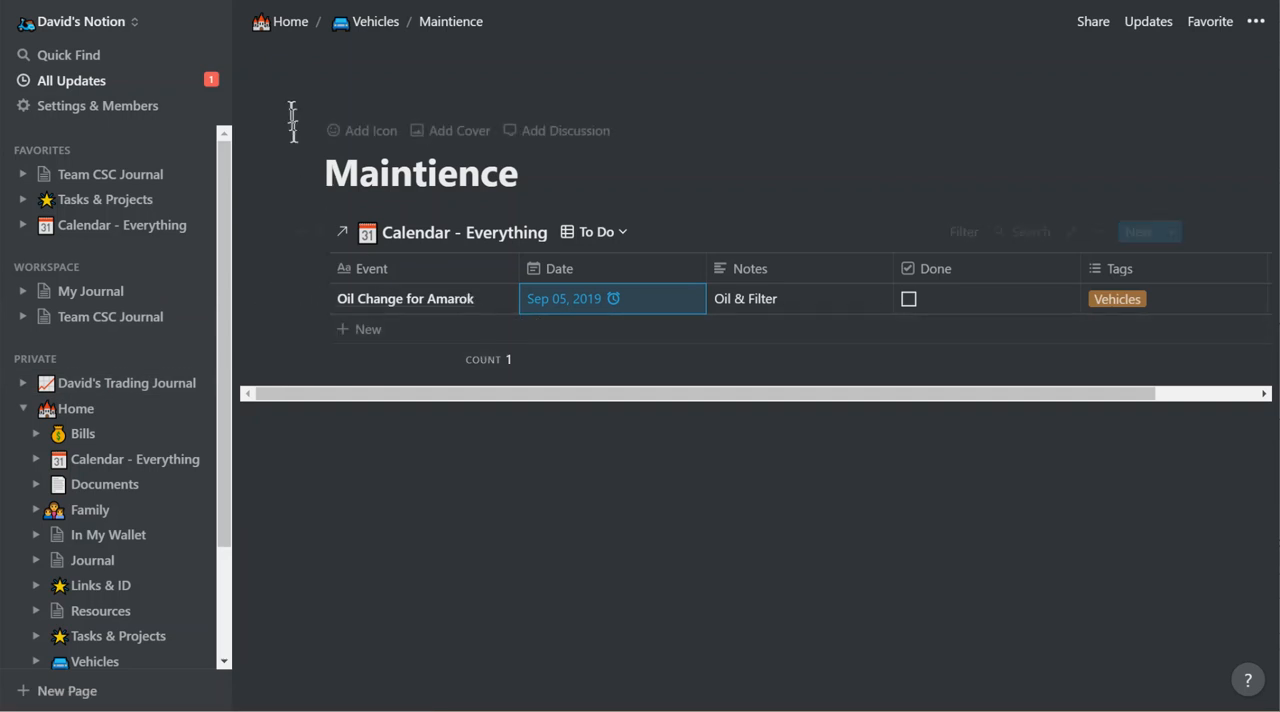
left_click(297, 33)
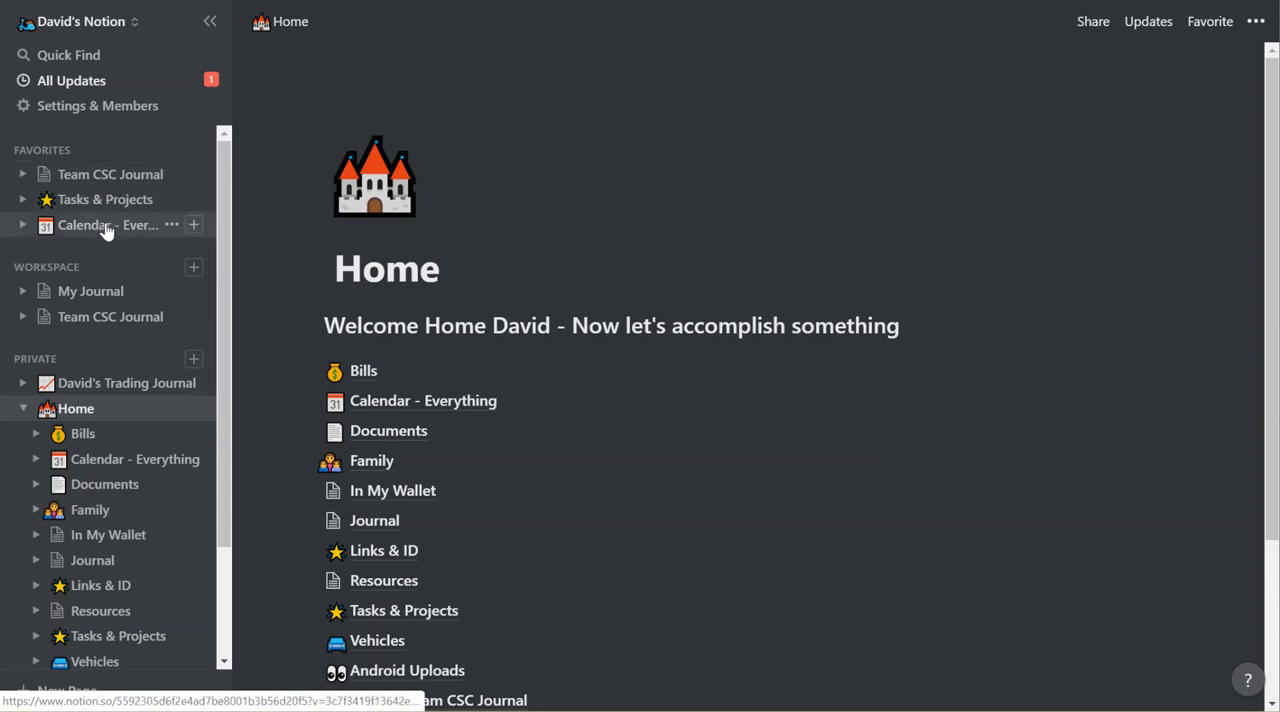
left_click(100, 300)
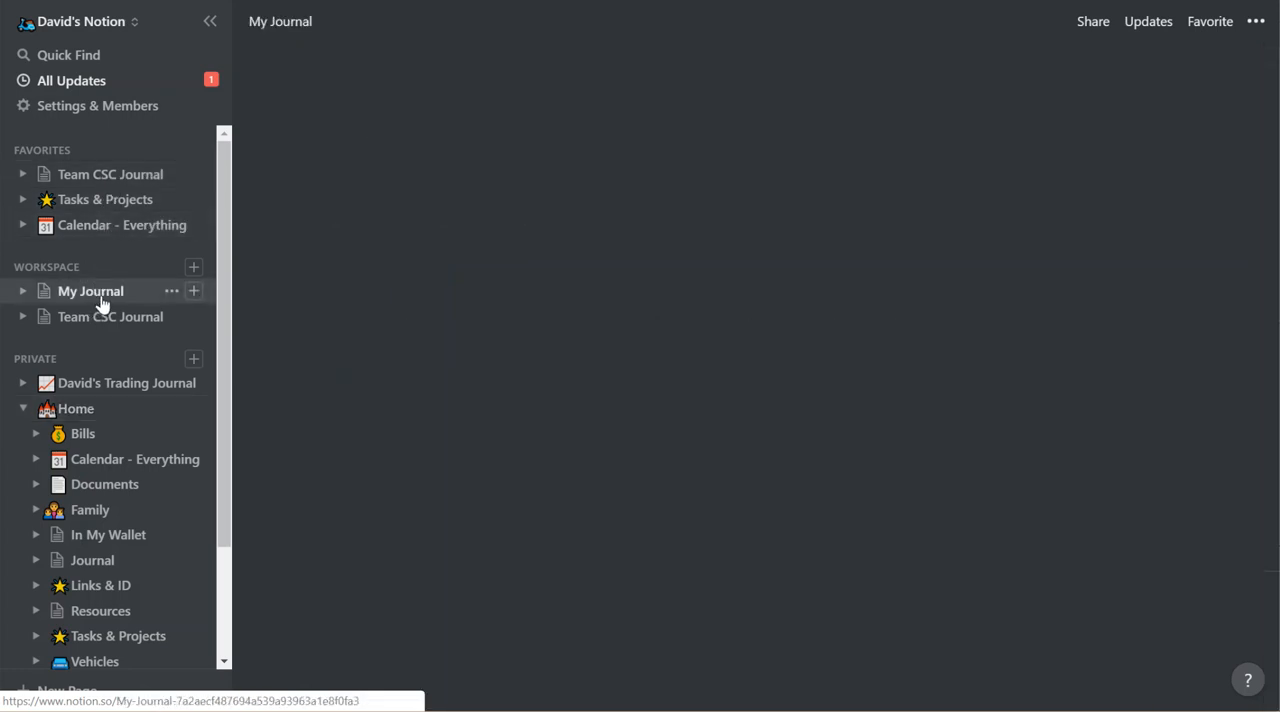